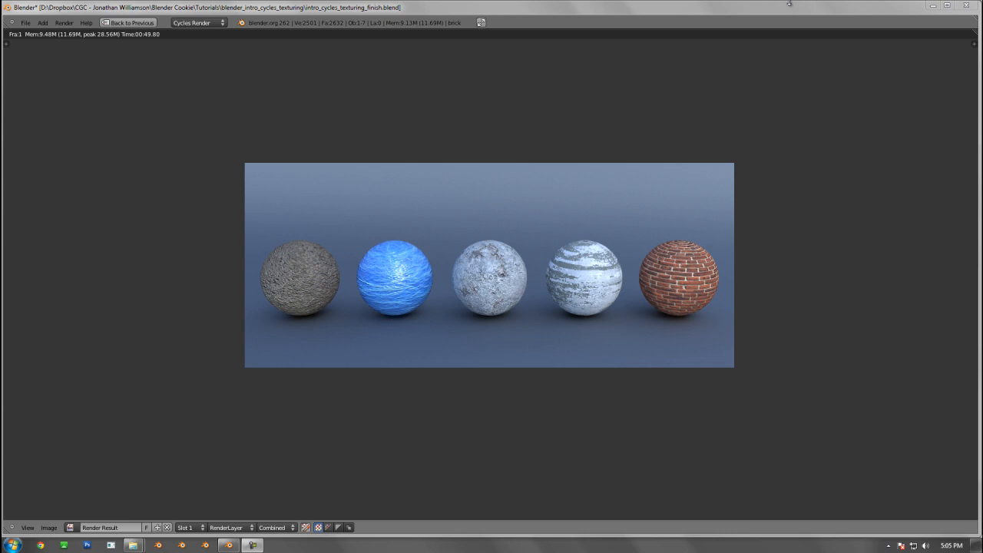
Close the finished render result and return to the editing layout
{"action": "left_click", "coordinate": [739, 16]}
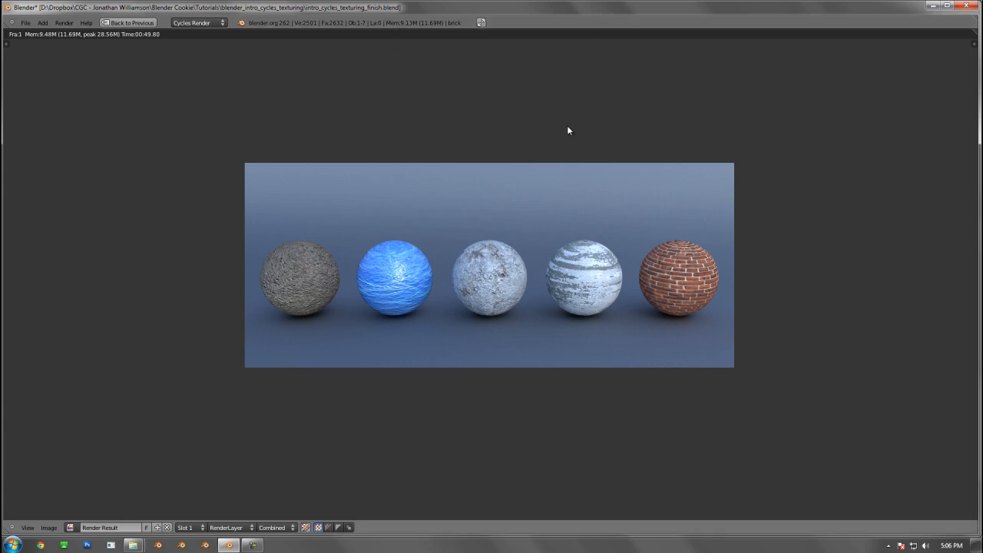
{"action": "key", "text": "Escape"}
{"action": "key", "text": "ctrl+Up"}
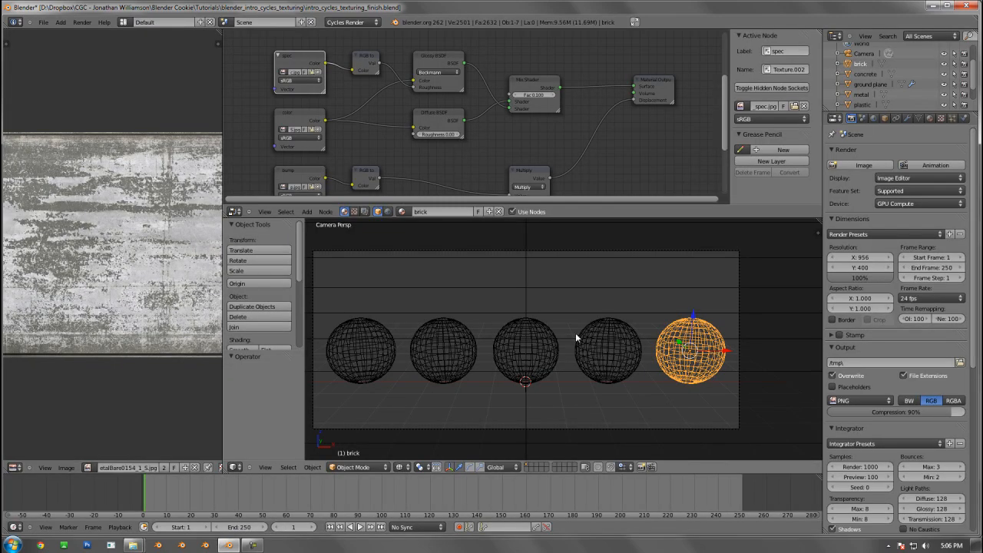
Deselect everything and display the five spheres in the 3D viewport with Material shading
{"action": "key", "text": "z"}
{"action": "key", "text": "a"}
{"action": "middle_click_drag", "start_coordinate": [561, 321], "coordinate": [597, 325], "text": "shift"}
{"action": "middle_click_drag", "start_coordinate": [524, 340], "coordinate": [522, 334], "text": "shift"}
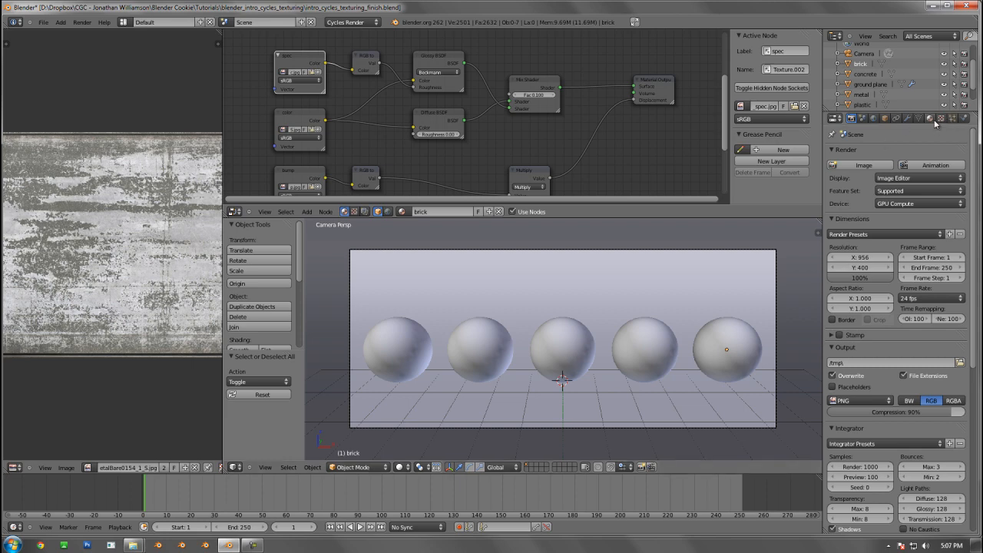
{"action": "left_click", "coordinate": [400, 468]}
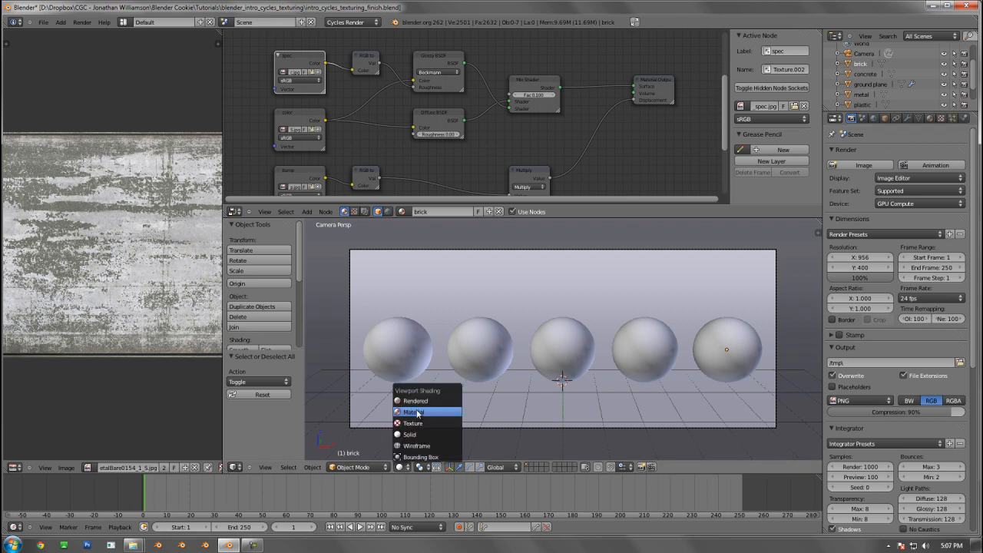
{"action": "left_click", "coordinate": [415, 413]}
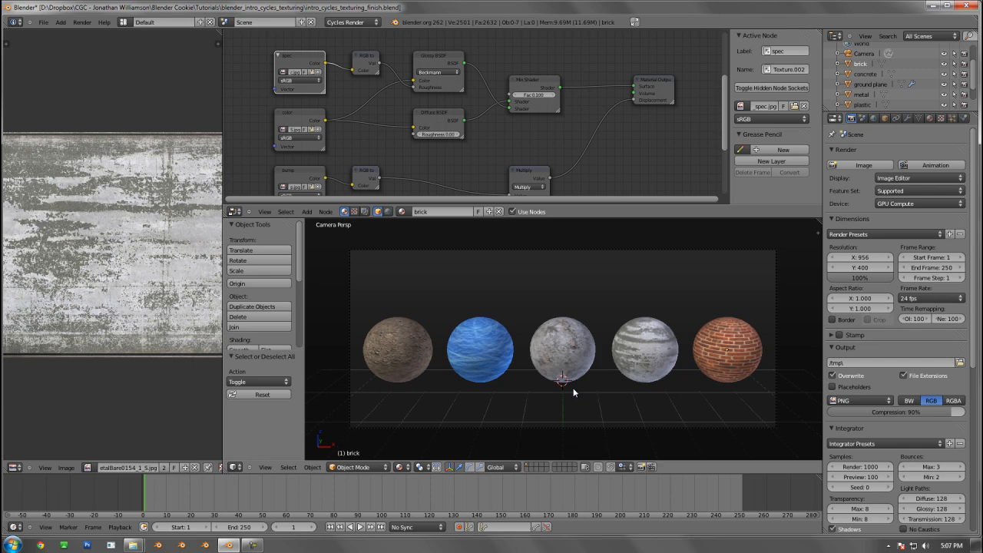
{"action": "left_click", "coordinate": [400, 467]}
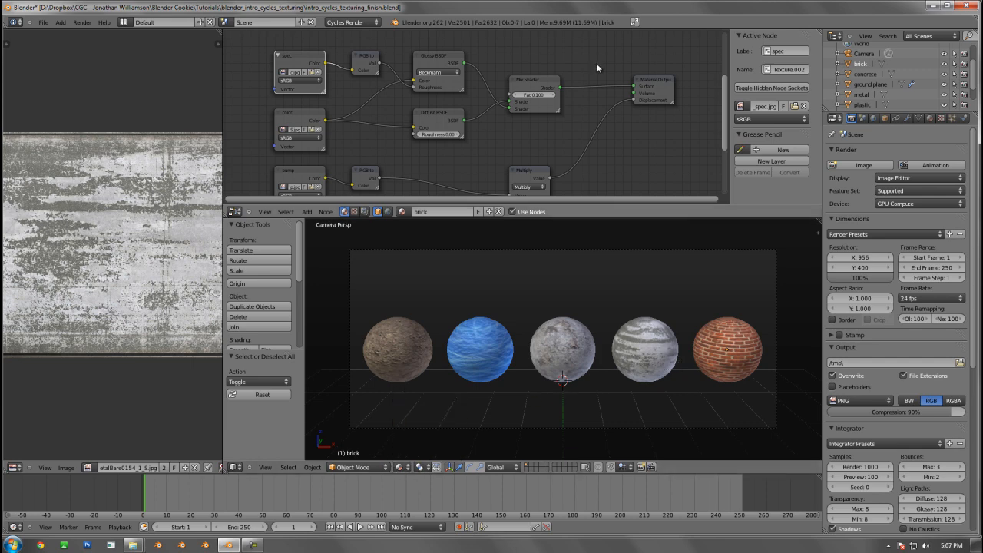
Select the soil sphere and enlarge the node editor so its whole material node tree can be viewed
{"action": "middle_click_drag", "start_coordinate": [553, 131], "coordinate": [563, 111]}
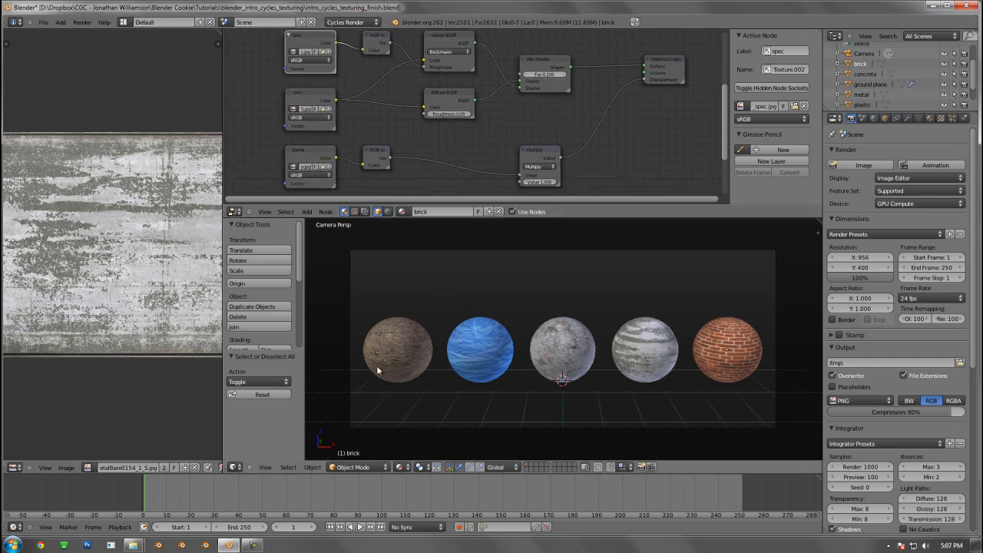
{"action": "right_click", "coordinate": [401, 348]}
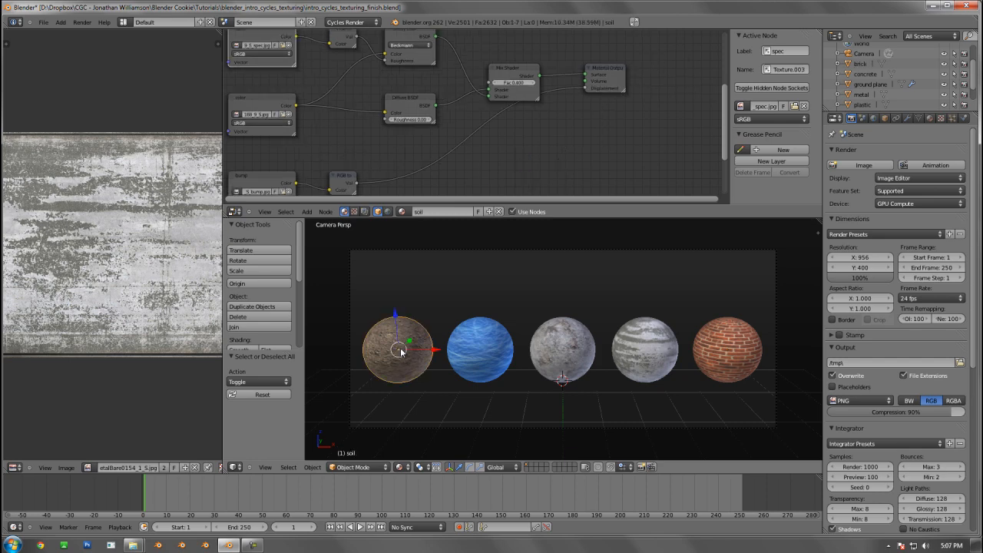
{"action": "key", "text": "Home"}
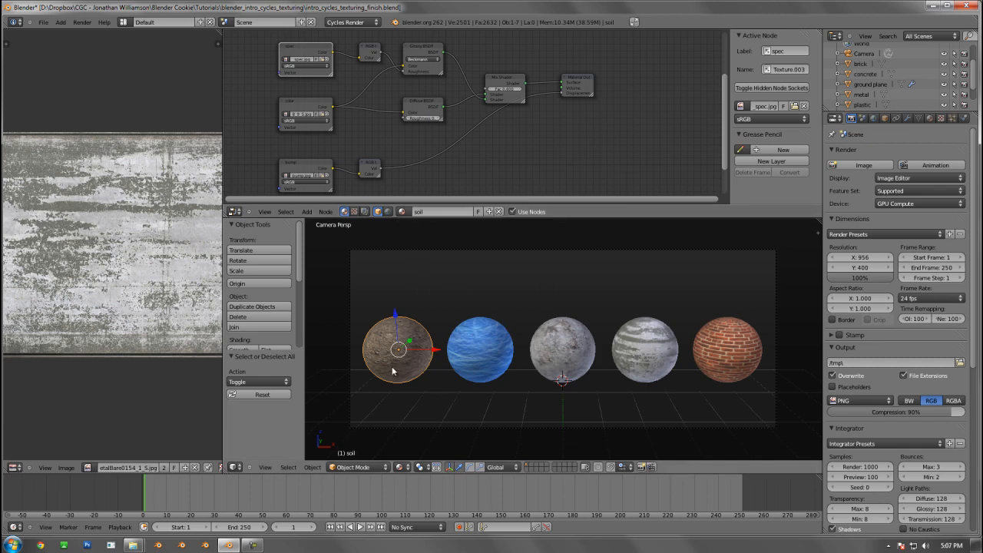
{"action": "middle_click_drag", "start_coordinate": [461, 82], "coordinate": [517, 78]}
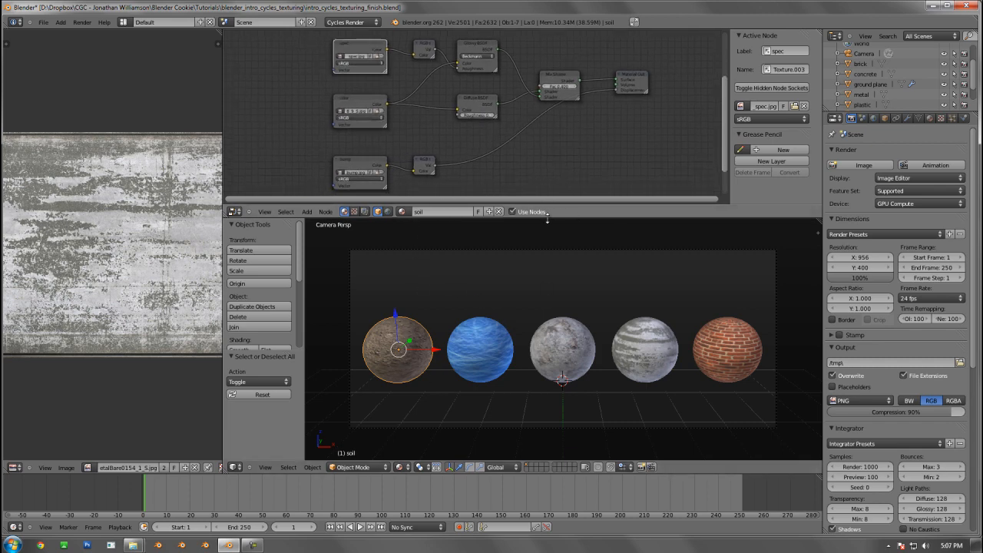
{"action": "left_click_drag", "start_coordinate": [562, 219], "coordinate": [565, 298]}
{"action": "scroll", "coordinate": [526, 178], "scroll_direction": "up", "scroll_amount": 2}
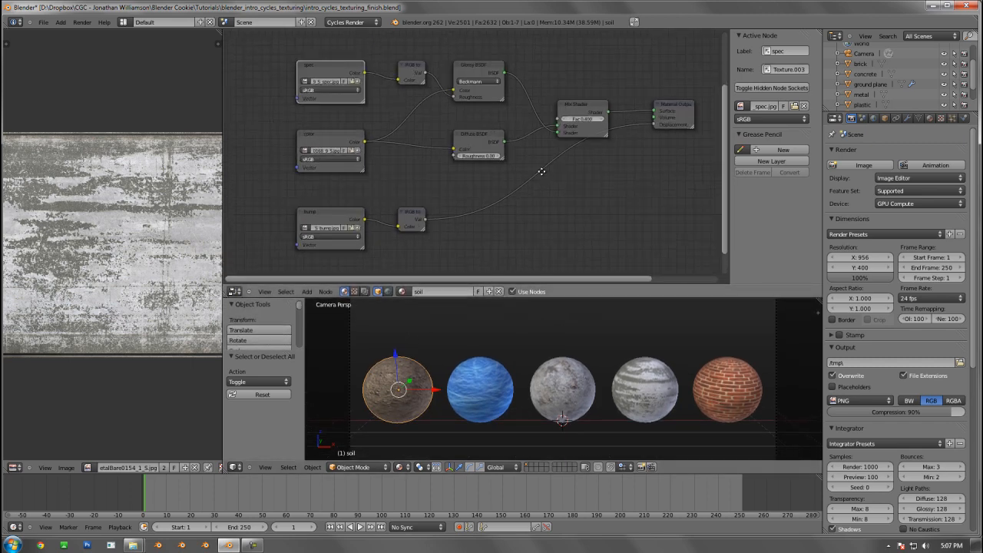
{"action": "middle_click_drag", "start_coordinate": [537, 169], "coordinate": [501, 167]}
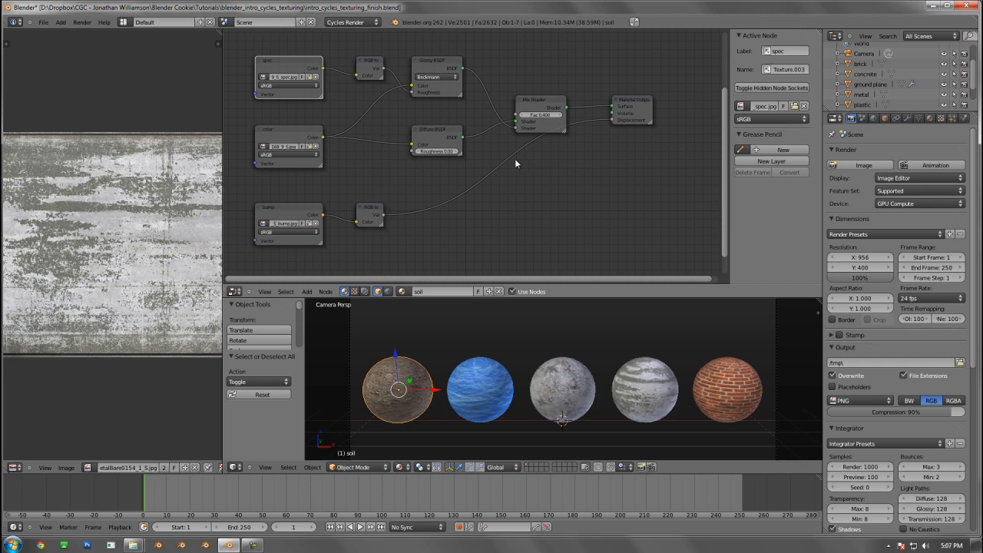
Examine the soil material's spec, color and bump texture nodes and the same setup in its material properties
{"action": "left_click", "coordinate": [292, 63]}
{"action": "left_click", "coordinate": [269, 130]}
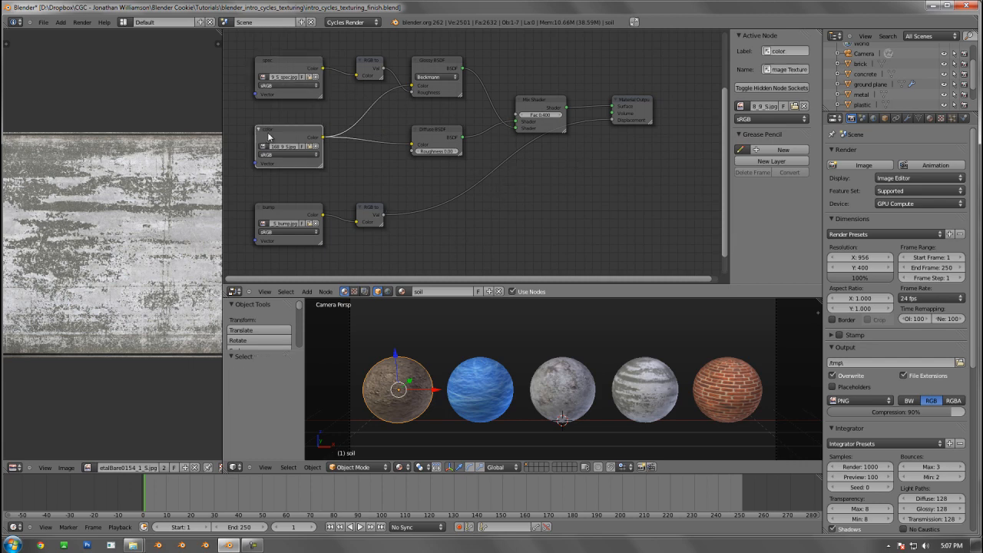
{"action": "left_click", "coordinate": [285, 211]}
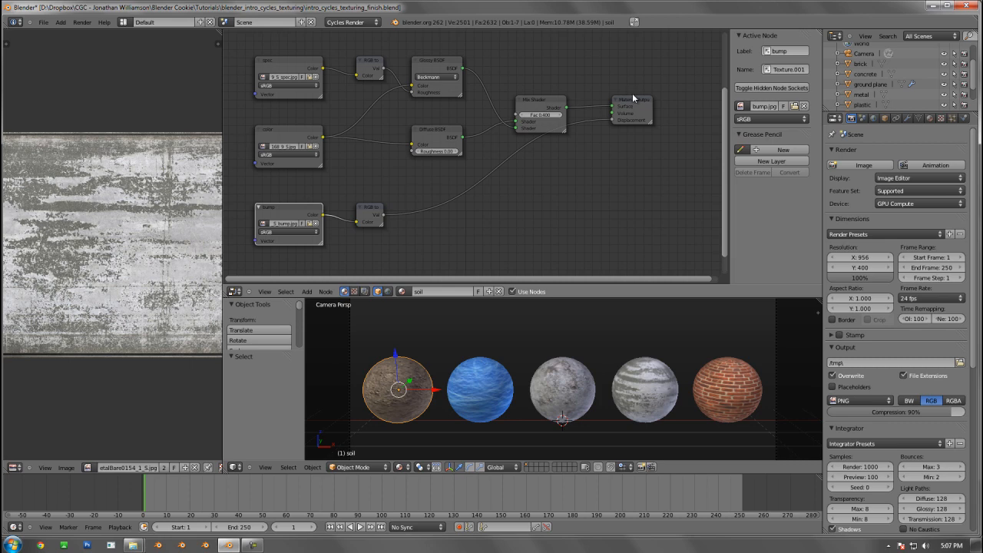
{"action": "left_click", "coordinate": [930, 119]}
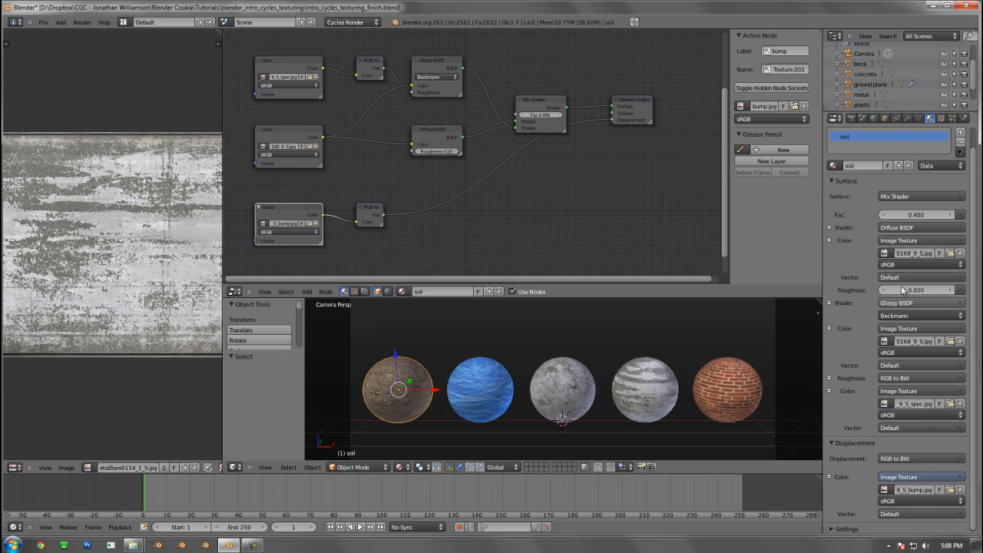
{"action": "scroll", "coordinate": [915, 295], "scroll_direction": "up", "scroll_amount": 1}
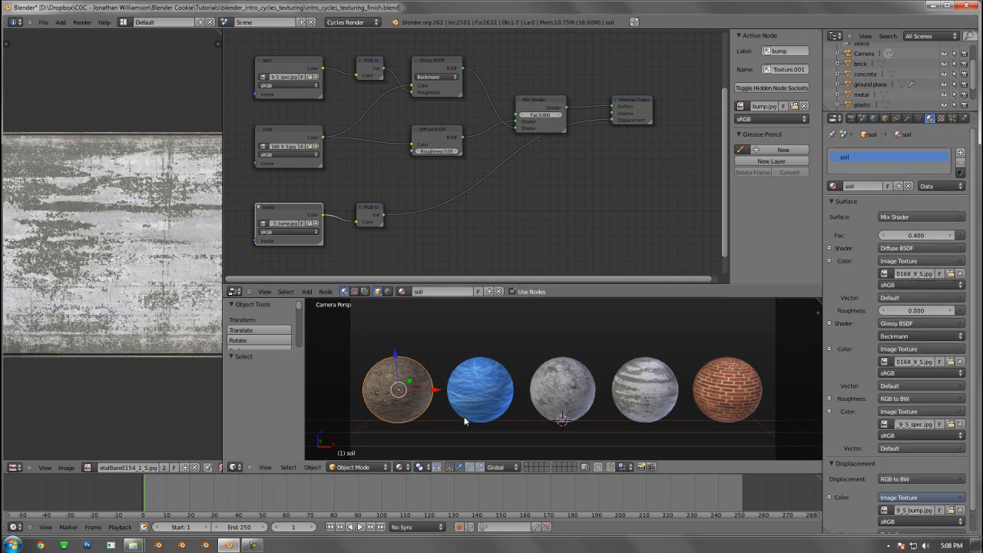
Select the plastic sphere and examine its material node tree, including the Mapping node
{"action": "right_click", "coordinate": [475, 394]}
{"action": "scroll", "coordinate": [491, 190], "scroll_direction": "down", "scroll_amount": 2}
{"action": "middle_click_drag", "start_coordinate": [470, 169], "coordinate": [524, 199]}
{"action": "scroll", "coordinate": [524, 198], "scroll_direction": "down", "scroll_amount": 1}
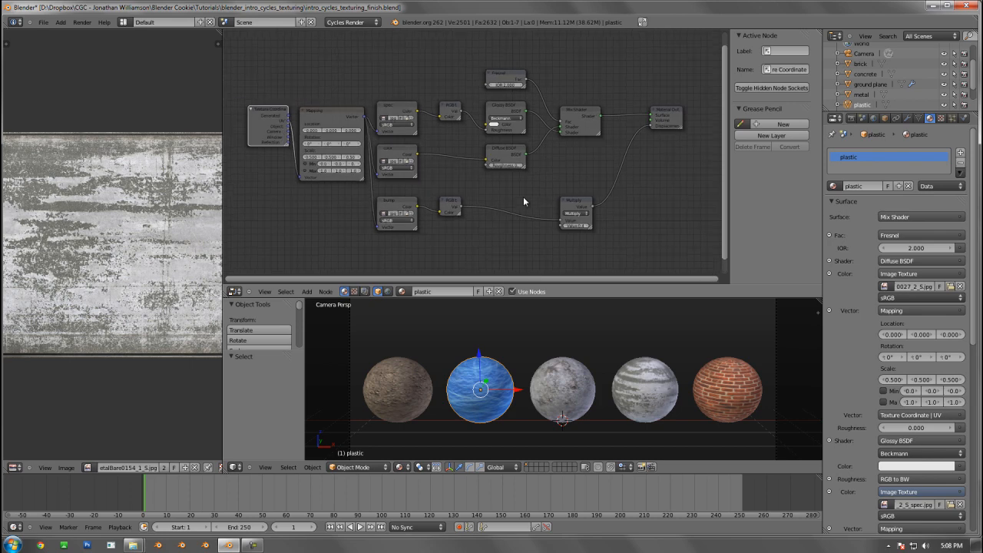
{"action": "scroll", "coordinate": [523, 199], "scroll_direction": "up", "scroll_amount": 1}
{"action": "scroll", "coordinate": [478, 198], "scroll_direction": "up", "scroll_amount": 1}
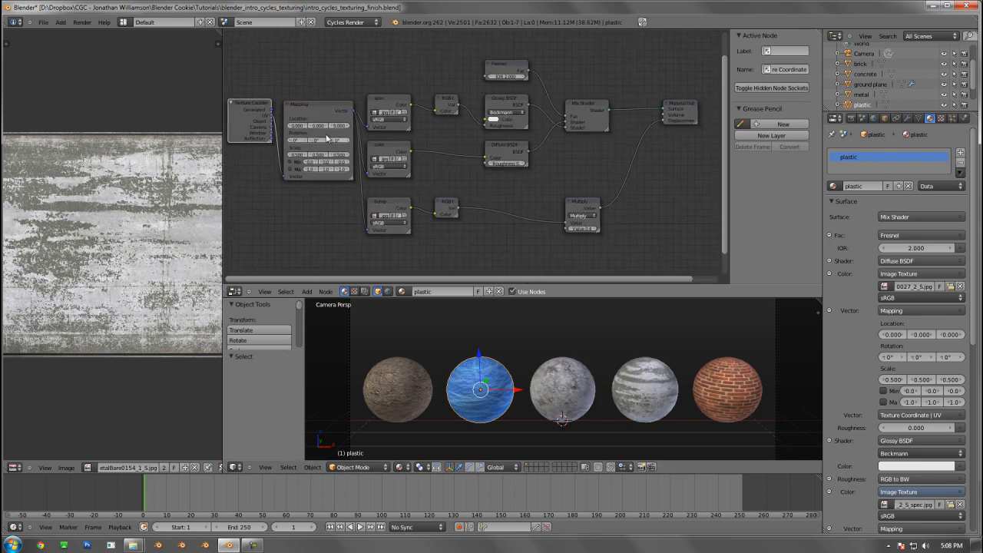
{"action": "right_click", "coordinate": [510, 73]}
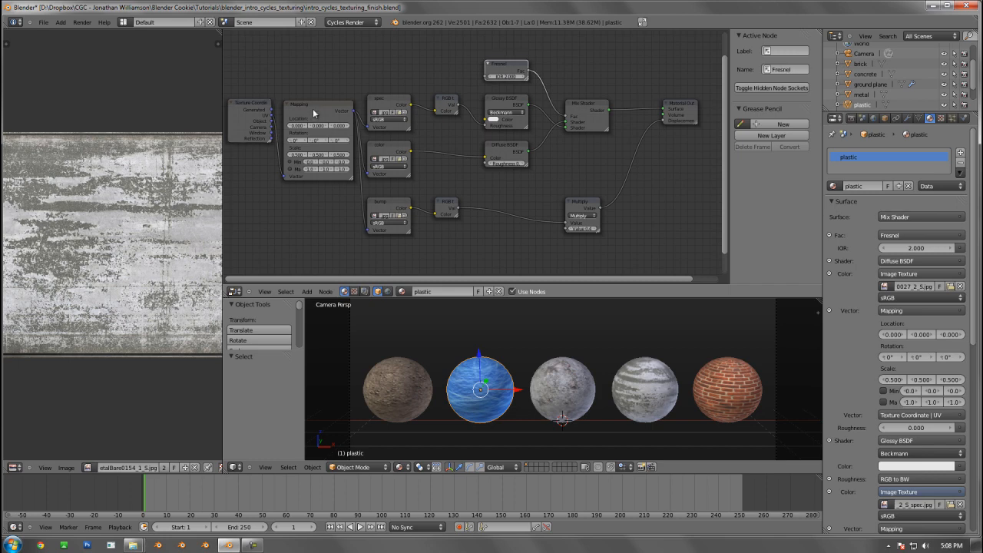
Compare the node trees of the concrete, metal and brick spheres, ending with the soil sphere selected again
{"action": "right_click", "coordinate": [562, 388]}
{"action": "middle_click_drag", "start_coordinate": [577, 193], "coordinate": [427, 187]}
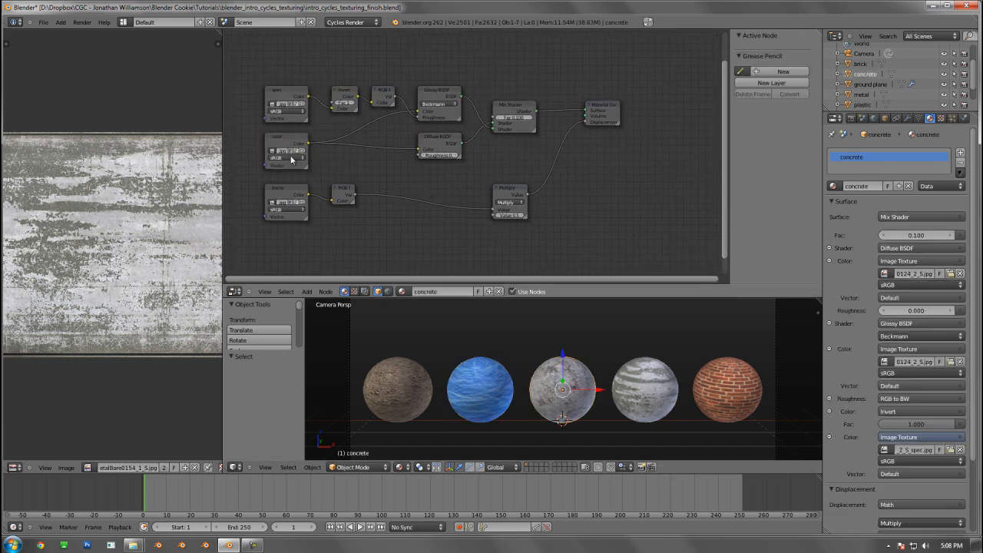
{"action": "right_click", "coordinate": [645, 394]}
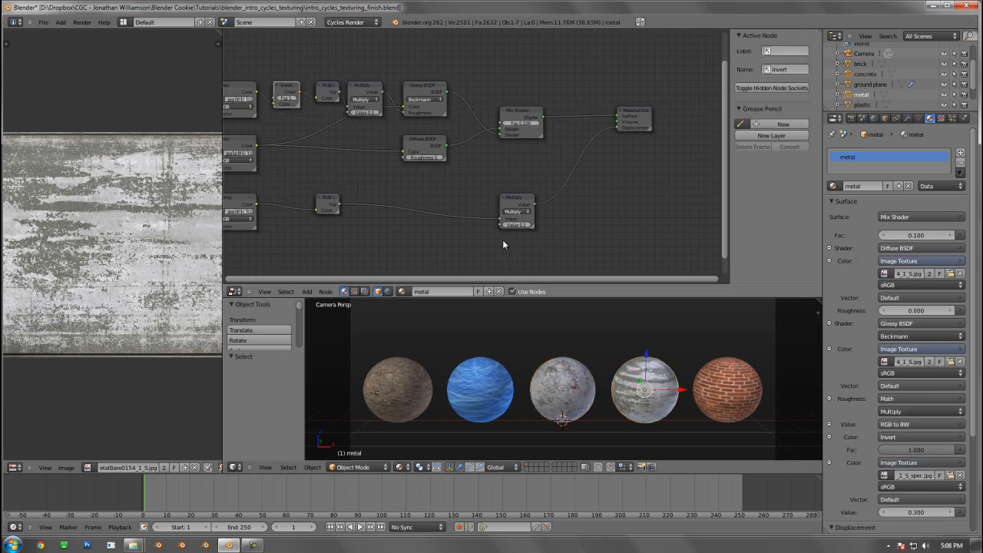
{"action": "right_click", "coordinate": [751, 395]}
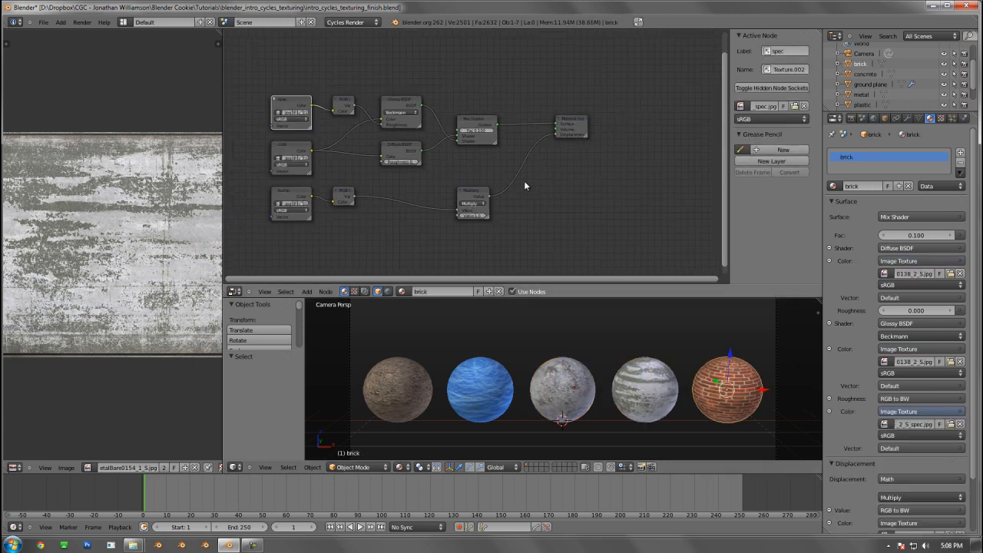
{"action": "right_click", "coordinate": [623, 408]}
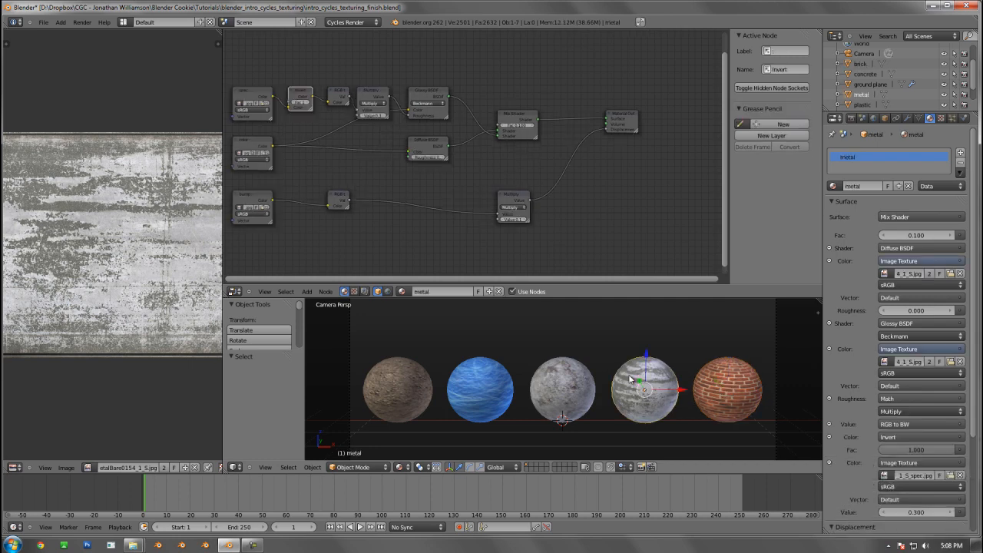
{"action": "right_click", "coordinate": [569, 388]}
{"action": "right_click", "coordinate": [494, 394]}
{"action": "right_click", "coordinate": [418, 378]}
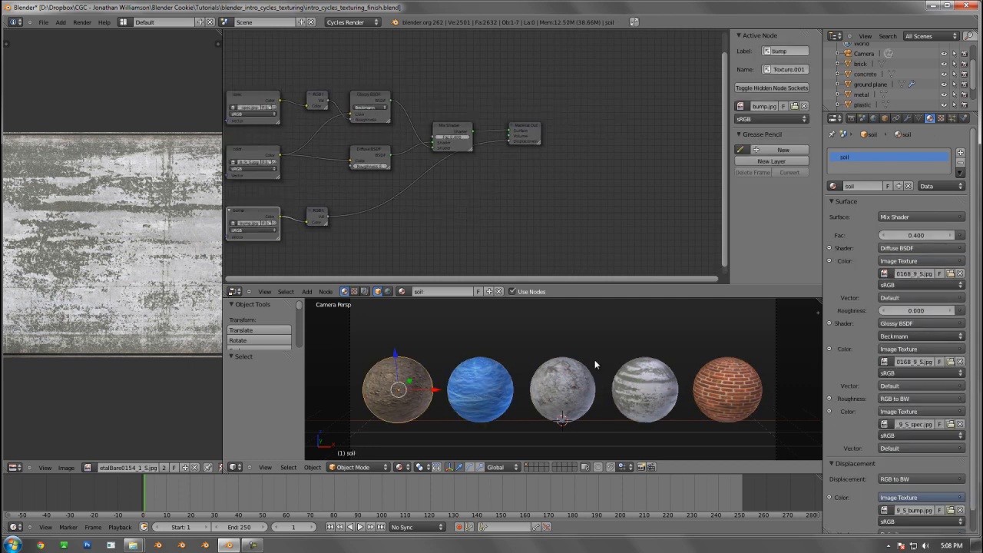
Open intro_cycles_texturing_start.blend and save it as intro_cycles_texturing_working.blend in the same folder
{"action": "key", "text": "ctrl+o"}
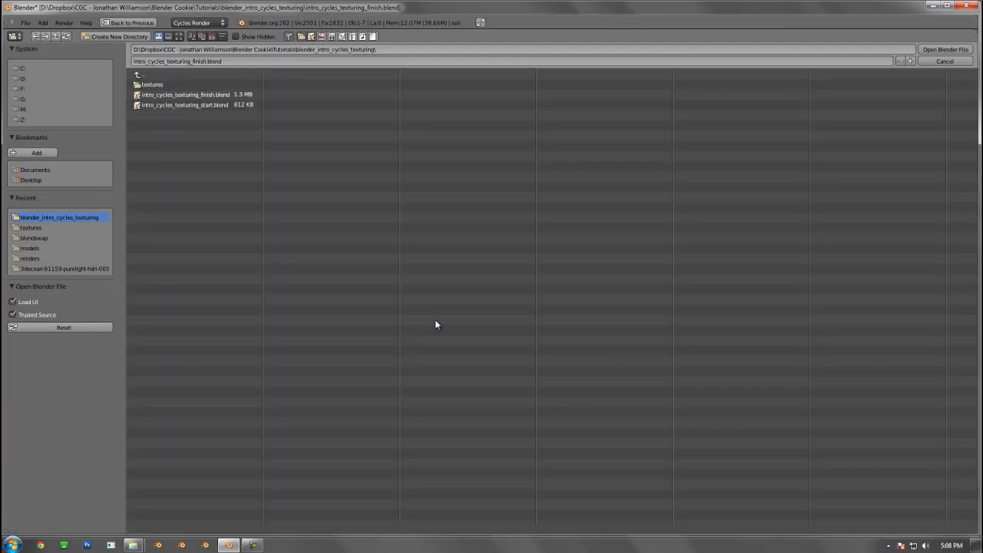
{"action": "double_click", "coordinate": [191, 106]}
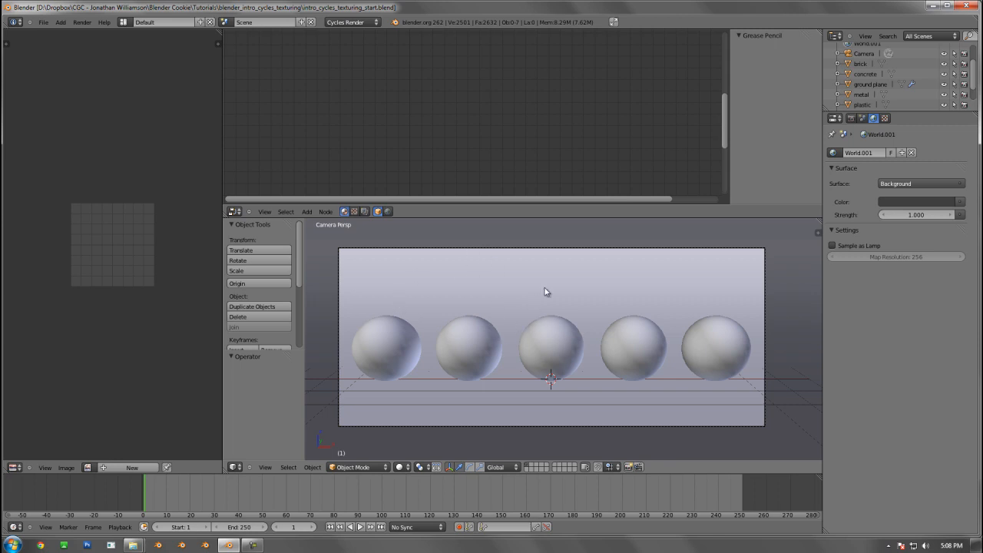
{"action": "key", "text": "ctrl+shift+s"}
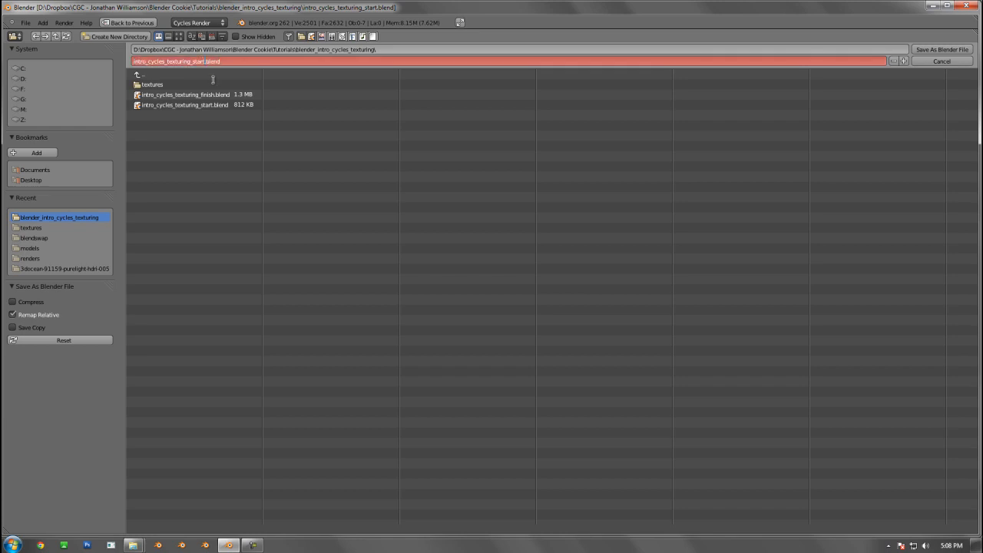
{"action": "key", "text": "BackSpace"}
{"action": "key", "text": "BackSpace"}
{"action": "key", "text": "BackSpace"}
{"action": "type", "text": "working"}
{"action": "key", "text": "Return"}
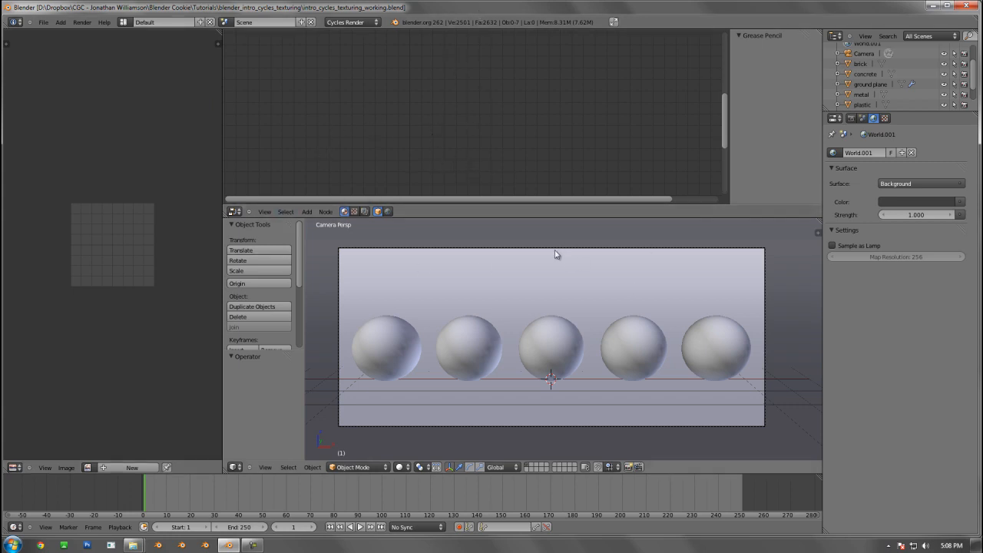
Add a new material to the soil sphere and name it soil
{"action": "right_click", "coordinate": [374, 343]}
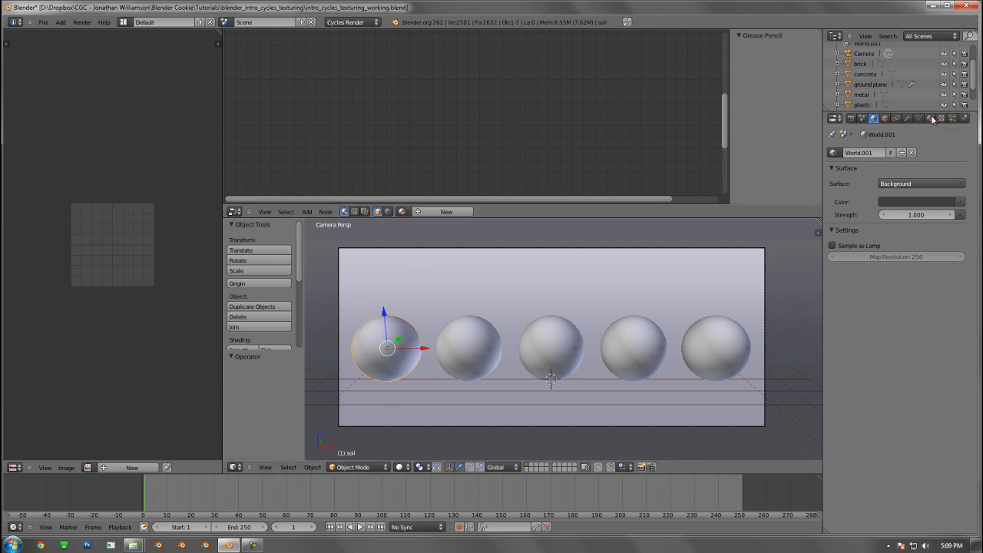
{"action": "left_click", "coordinate": [931, 119]}
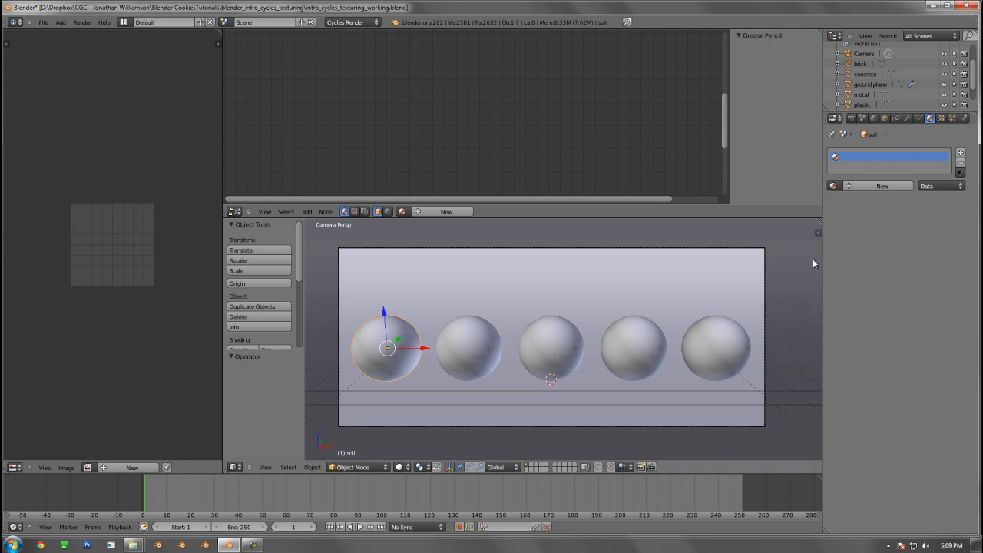
{"action": "left_click", "coordinate": [879, 186]}
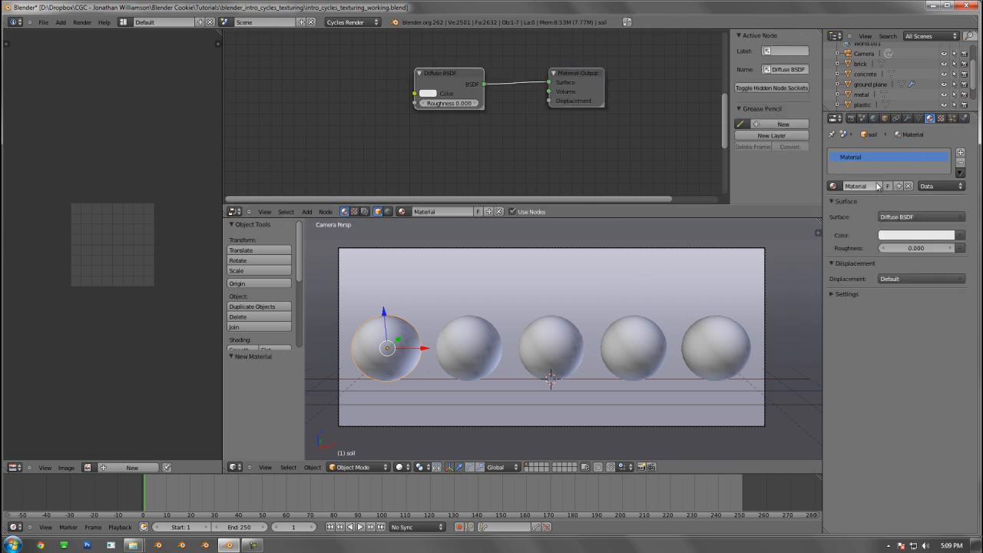
{"action": "double_click", "coordinate": [870, 186]}
{"action": "type", "text": "soil"}
{"action": "key", "text": "Return"}
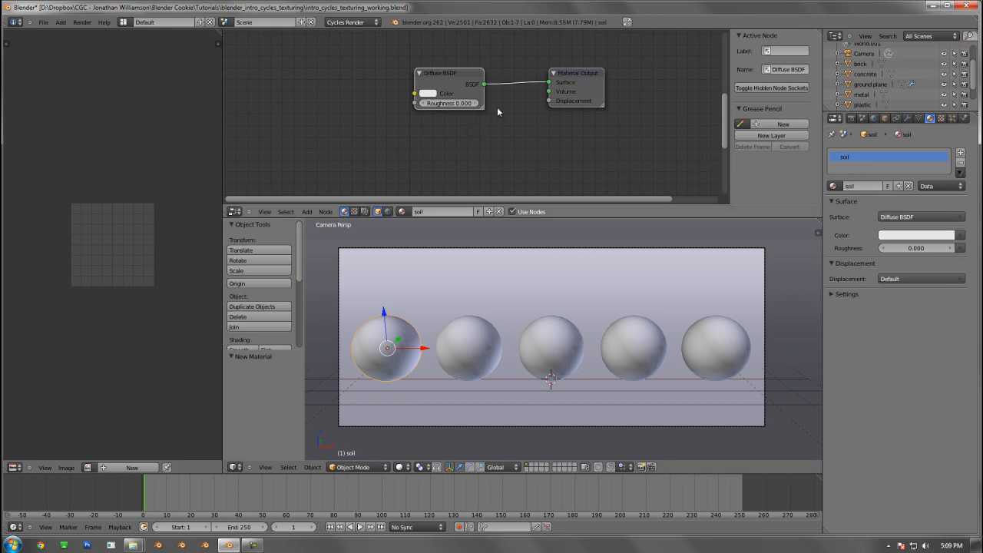
Select the ground plane and examine its curved shape from outside the camera along with its material
{"action": "scroll", "coordinate": [567, 356], "scroll_direction": "down", "scroll_amount": 5}
{"action": "scroll", "coordinate": [594, 323], "scroll_direction": "up", "scroll_amount": 4}
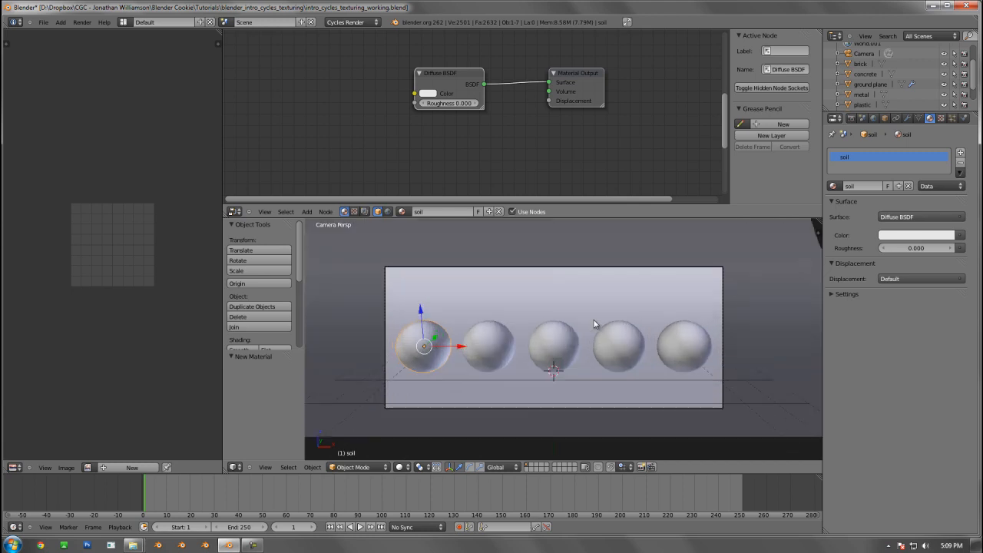
{"action": "scroll", "coordinate": [607, 319], "scroll_direction": "down", "scroll_amount": 4}
{"action": "middle_click_drag", "start_coordinate": [621, 320], "coordinate": [572, 298]}
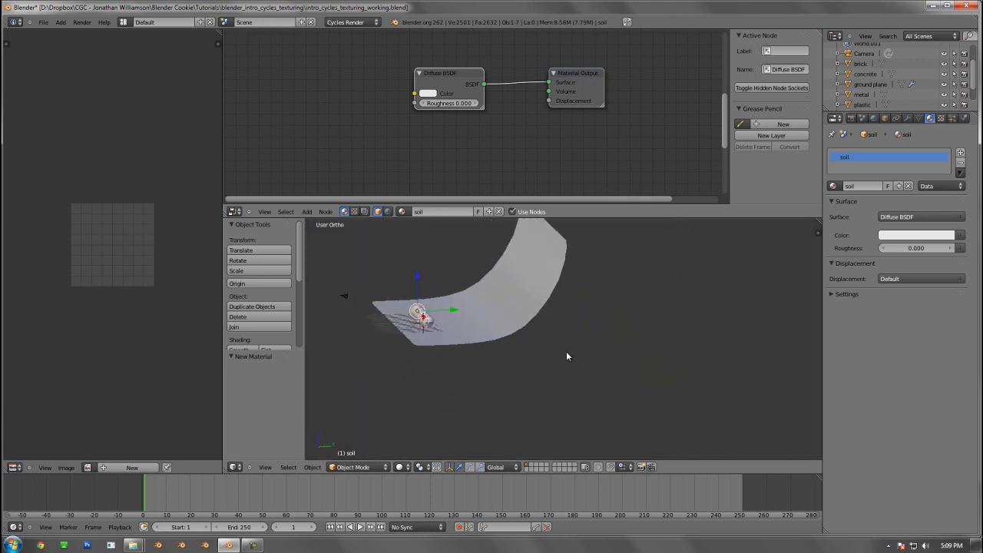
{"action": "right_click", "coordinate": [573, 298]}
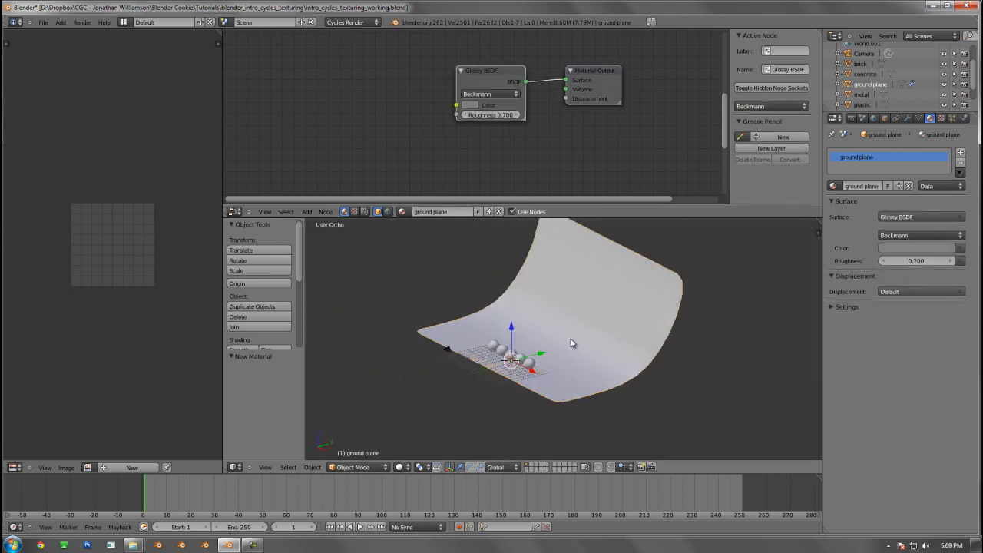
{"action": "middle_click_drag", "start_coordinate": [571, 344], "coordinate": [640, 204]}
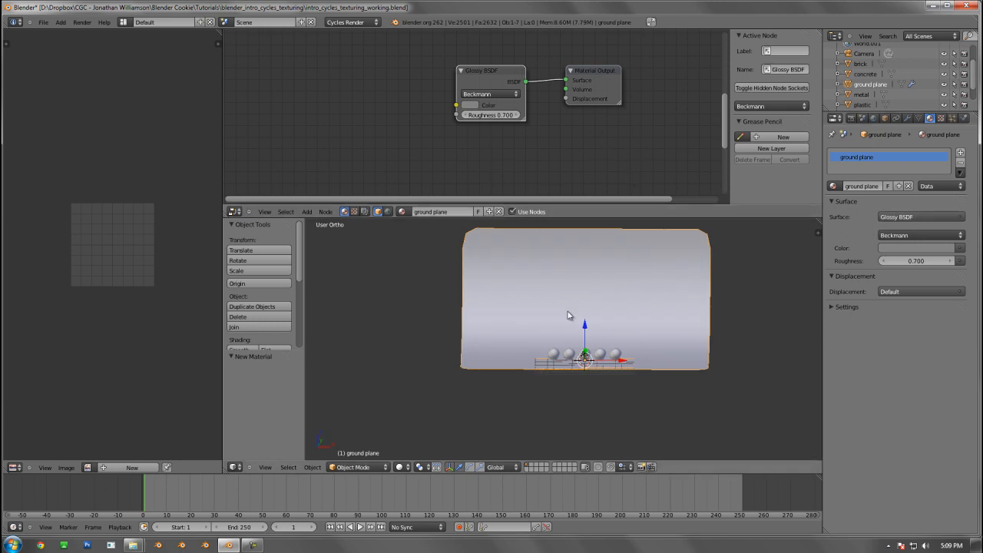
Deselect everything, show the world settings and frame the five spheres closely through the camera
{"action": "middle_click_drag", "start_coordinate": [568, 315], "coordinate": [627, 352]}
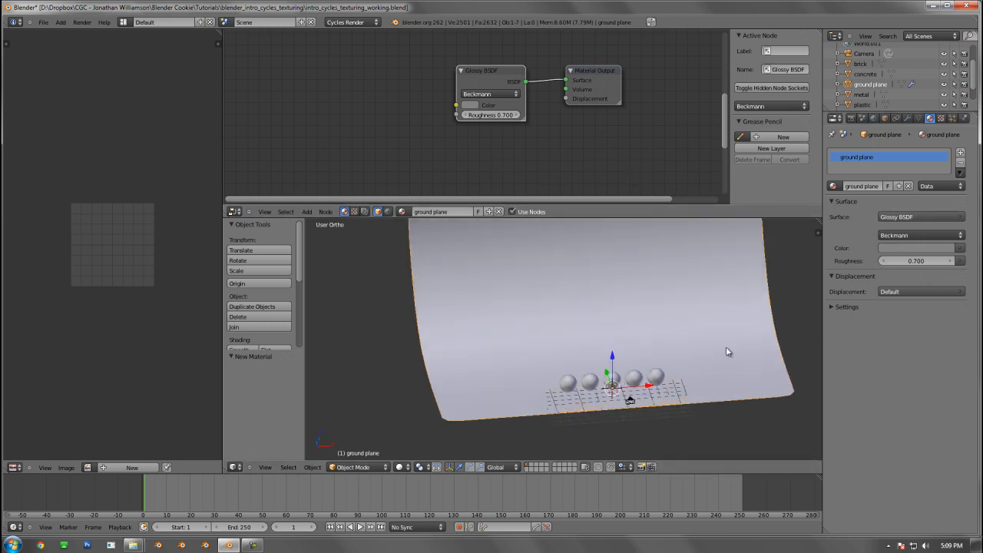
{"action": "middle_click_drag", "start_coordinate": [728, 352], "coordinate": [643, 364]}
{"action": "key", "text": "a"}
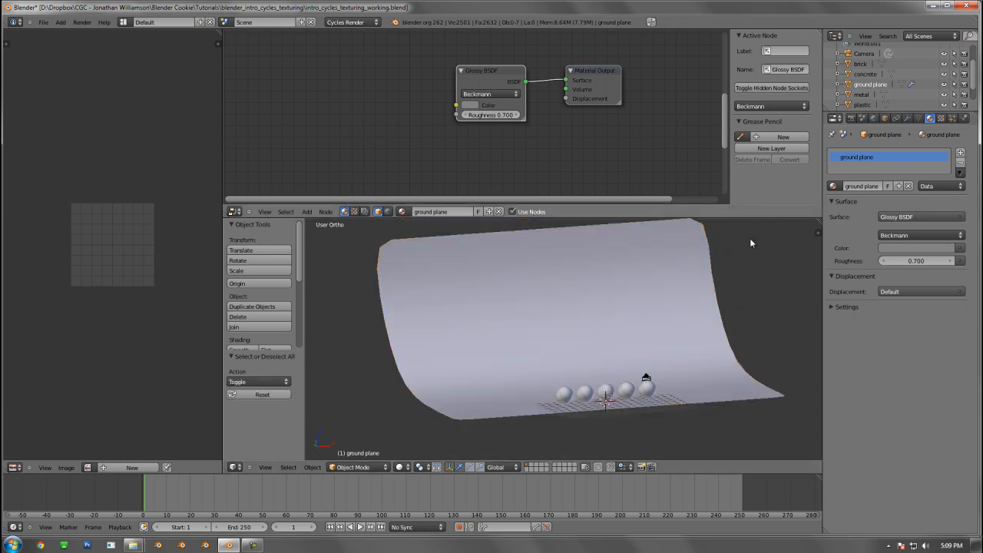
{"action": "left_click", "coordinate": [874, 119]}
{"action": "key", "text": "KP_0"}
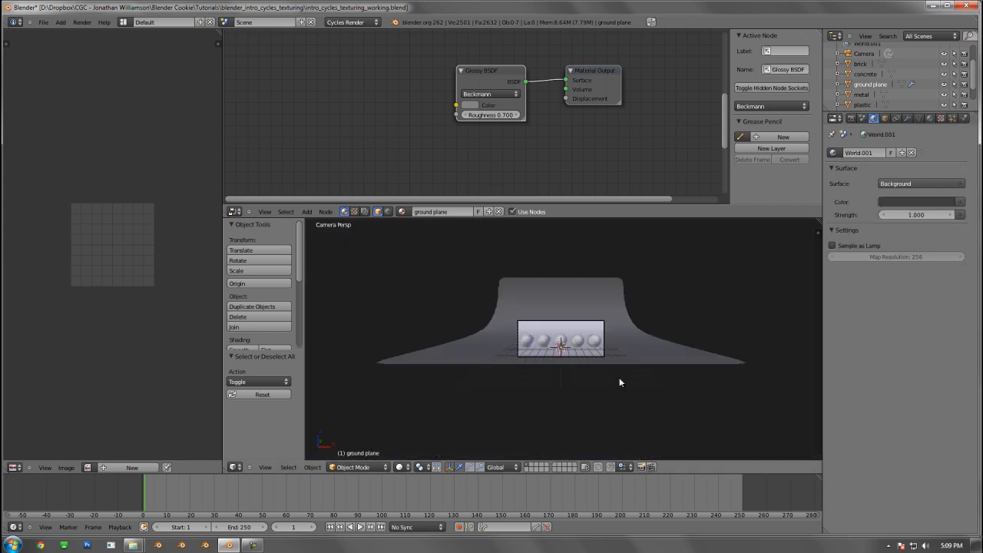
{"action": "scroll", "coordinate": [630, 350], "scroll_direction": "up", "scroll_amount": 3}
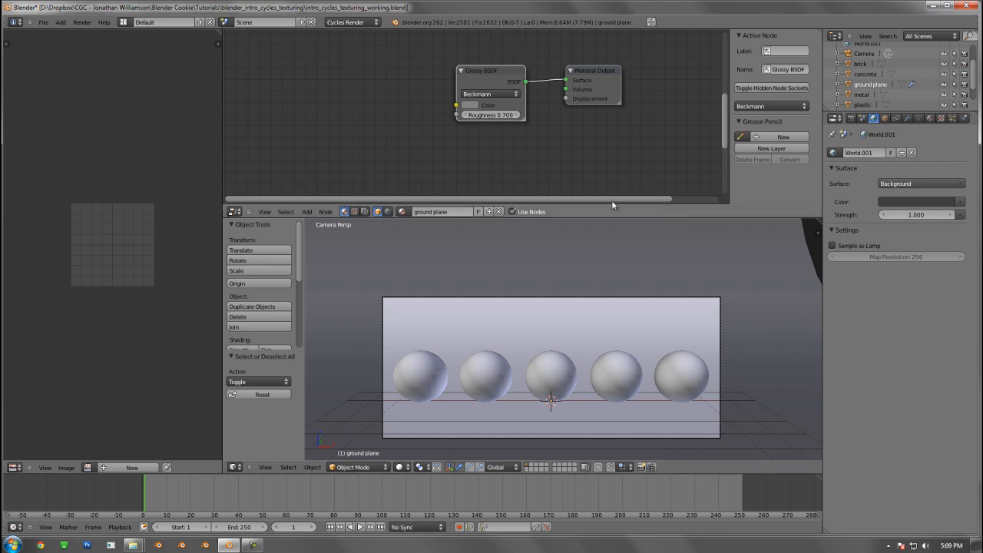
{"action": "middle_click_drag", "start_coordinate": [595, 331], "coordinate": [614, 310], "text": "shift"}
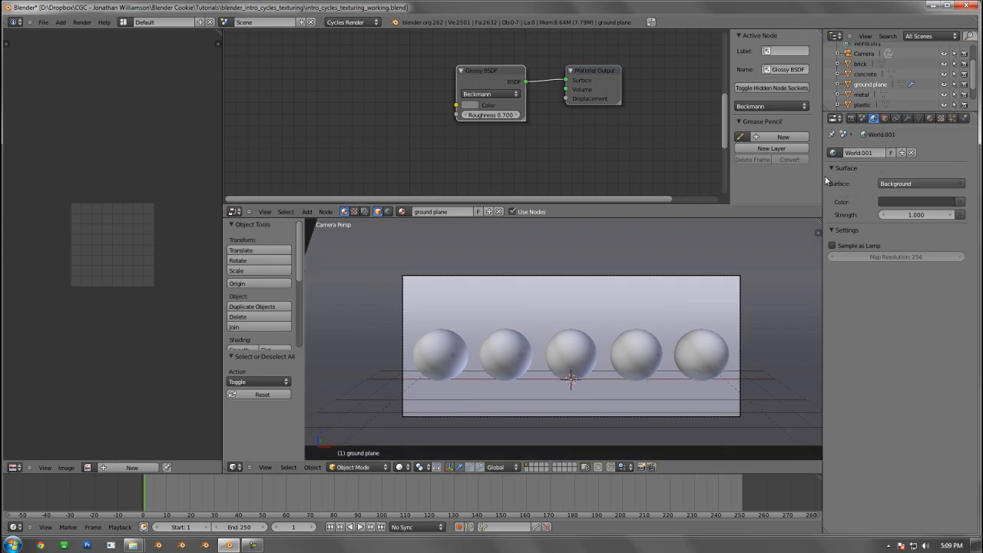
{"action": "left_click", "coordinate": [915, 183]}
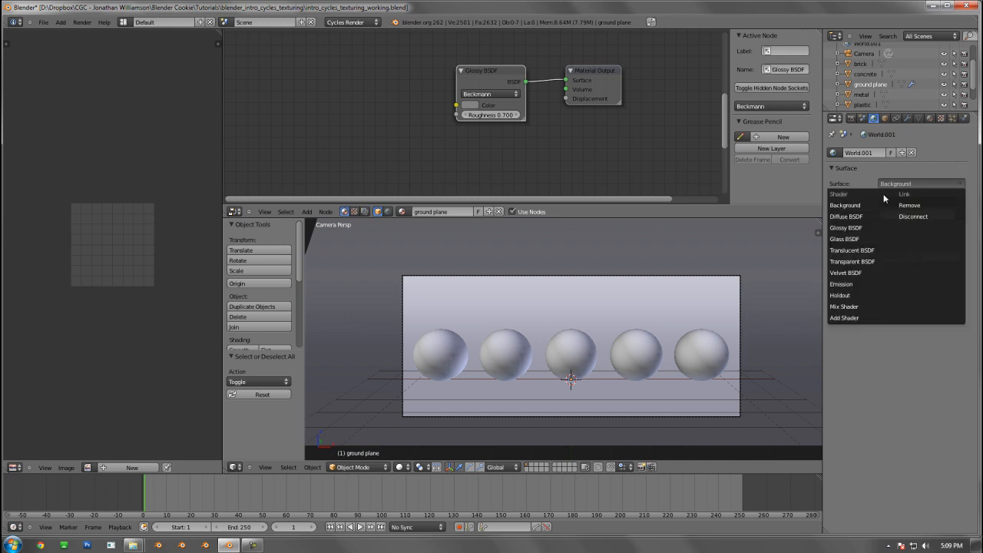
{"action": "left_click", "coordinate": [935, 217]}
{"action": "left_click", "coordinate": [912, 185]}
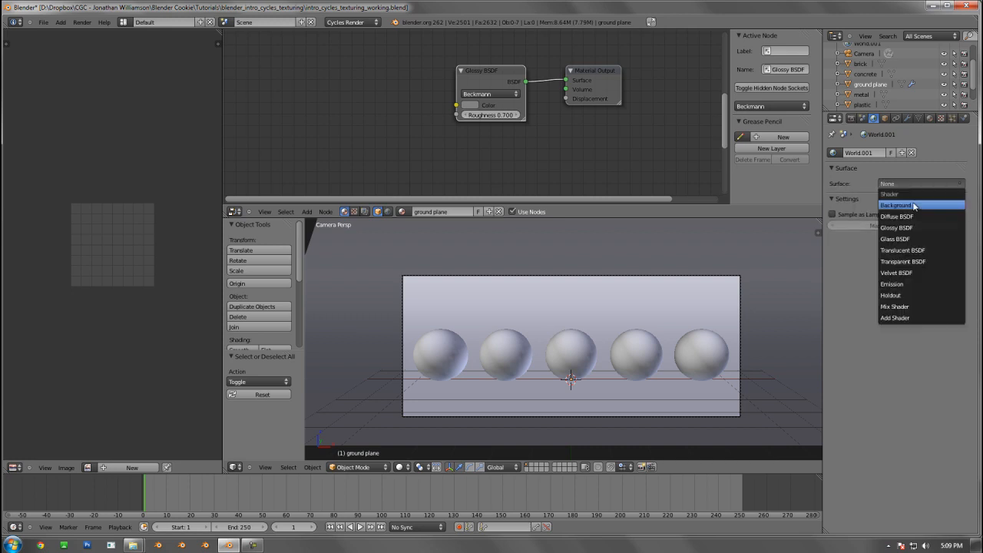
Replace the existing World.001 with a new world that uses a Background surface shader
{"action": "left_click", "coordinate": [912, 153]}
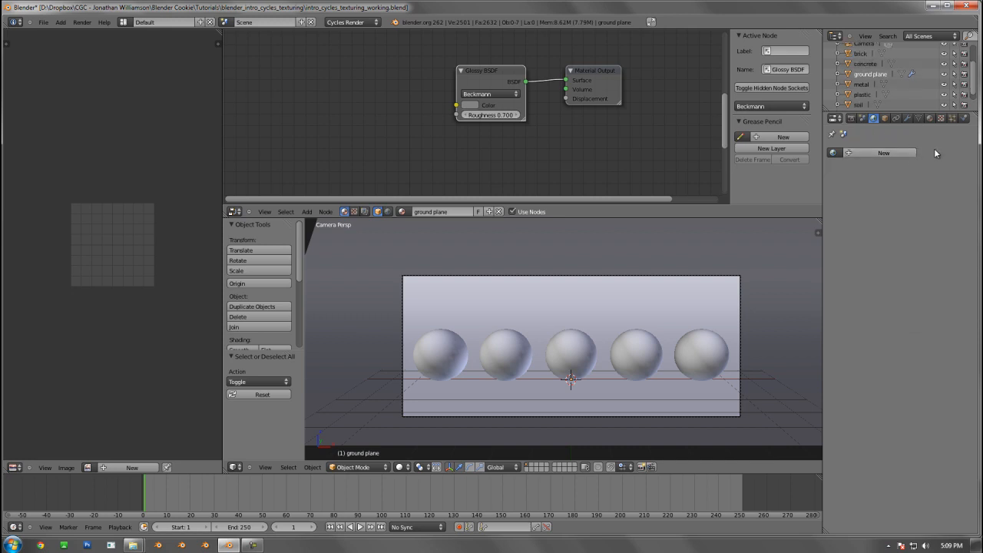
{"action": "left_click", "coordinate": [876, 153]}
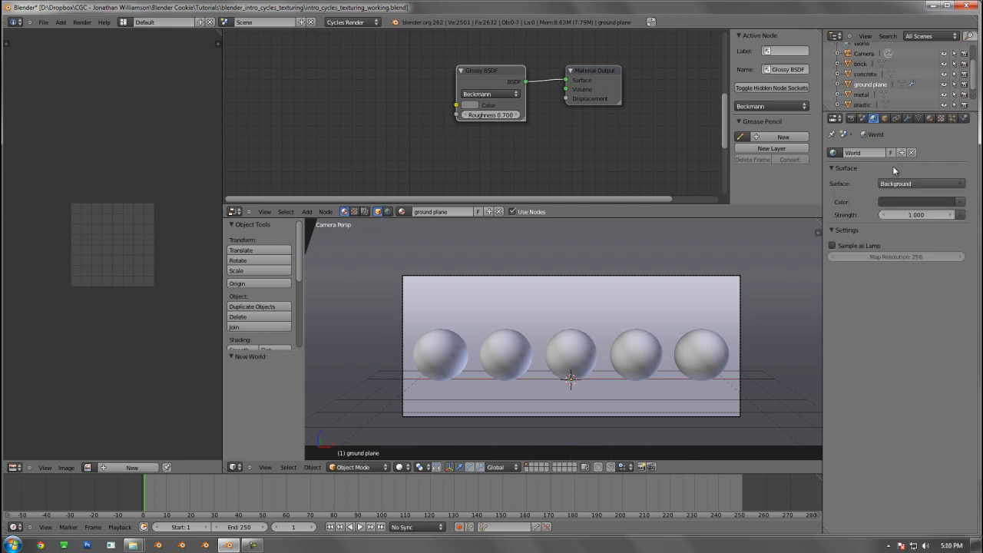
{"action": "left_click", "coordinate": [915, 186]}
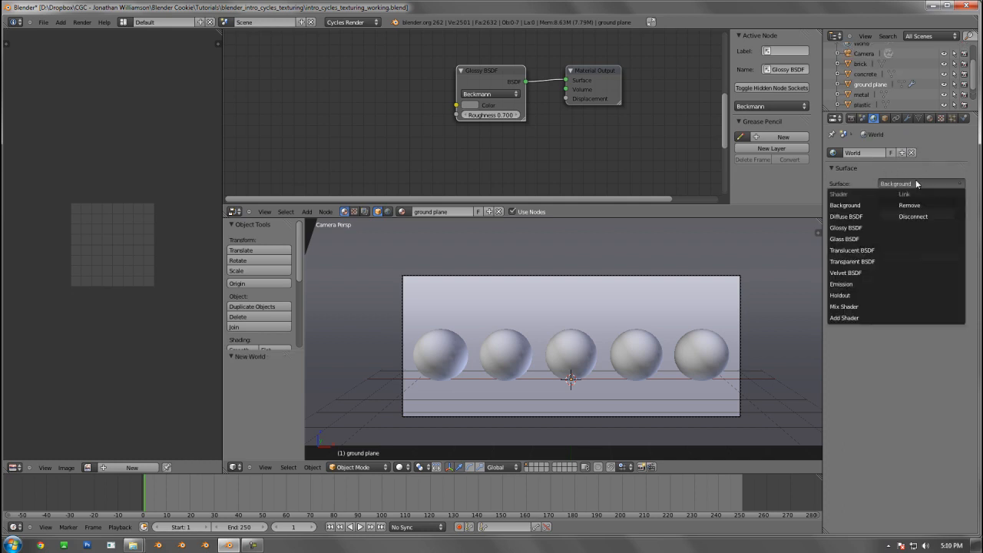
{"action": "left_click", "coordinate": [859, 205]}
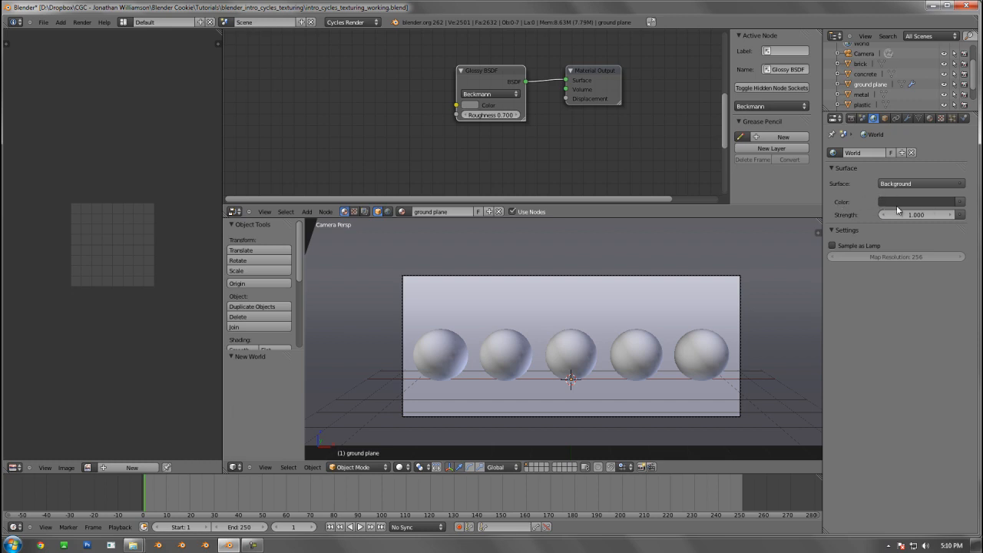
{"action": "left_click", "coordinate": [961, 202]}
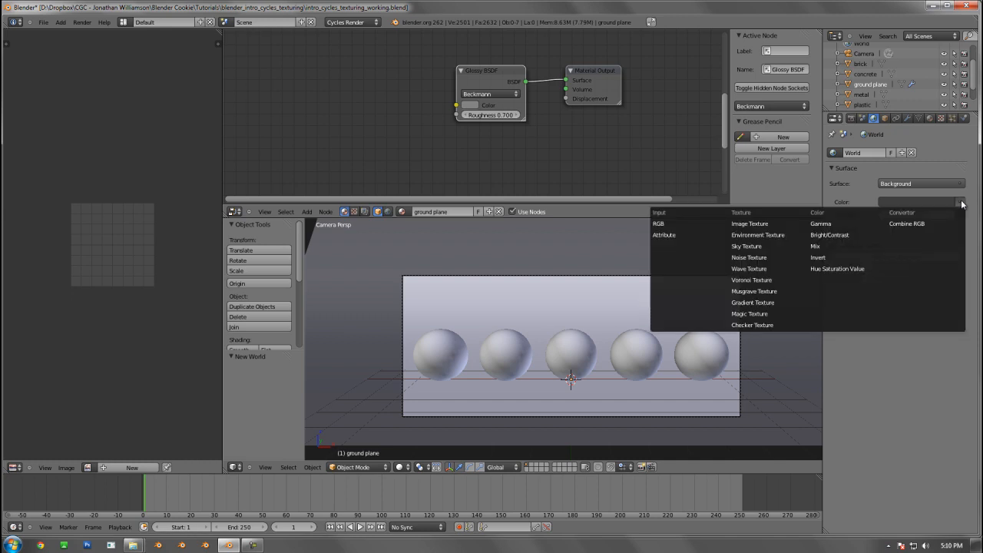
{"action": "left_click", "coordinate": [960, 202]}
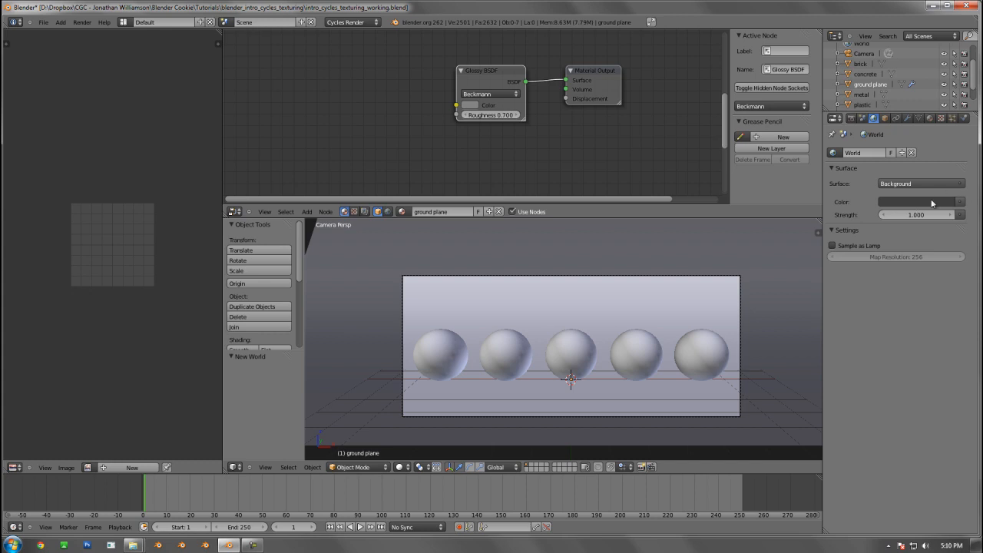
{"action": "left_click", "coordinate": [960, 202]}
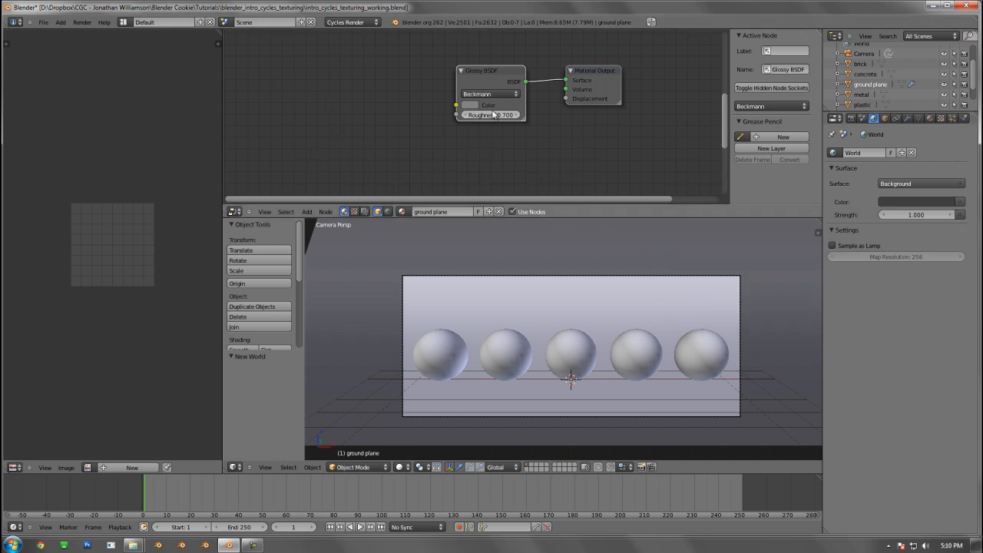
Display the world's node tree and connect an Environment Texture to the Background shader's color
{"action": "middle_click_drag", "start_coordinate": [490, 115], "coordinate": [460, 119]}
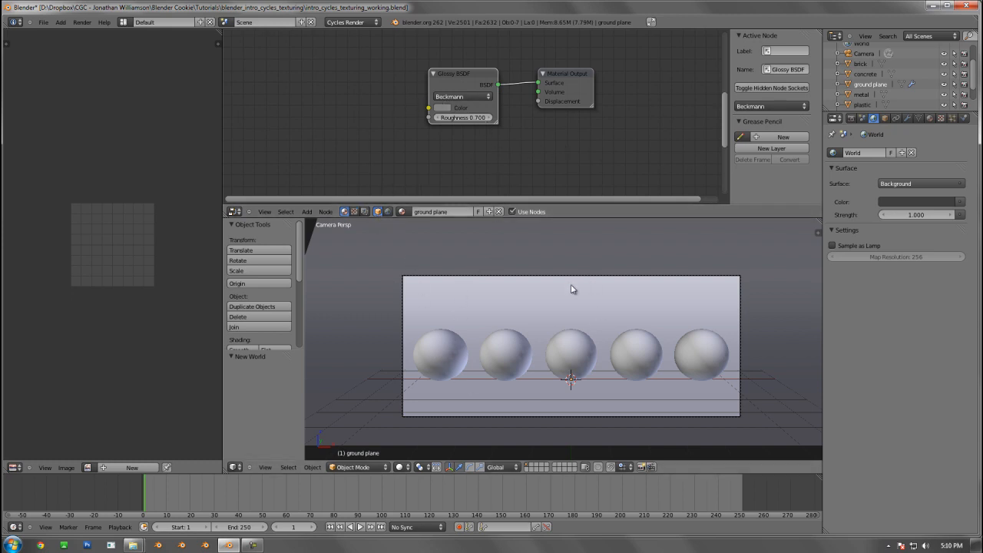
{"action": "left_click", "coordinate": [388, 212]}
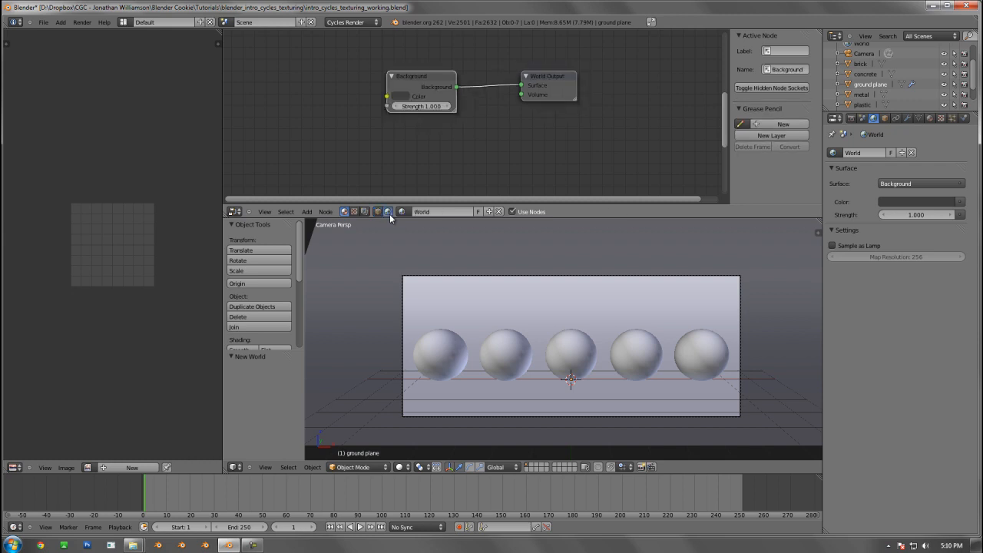
{"action": "left_click", "coordinate": [418, 74]}
{"action": "left_click", "coordinate": [553, 81]}
{"action": "left_click", "coordinate": [431, 74]}
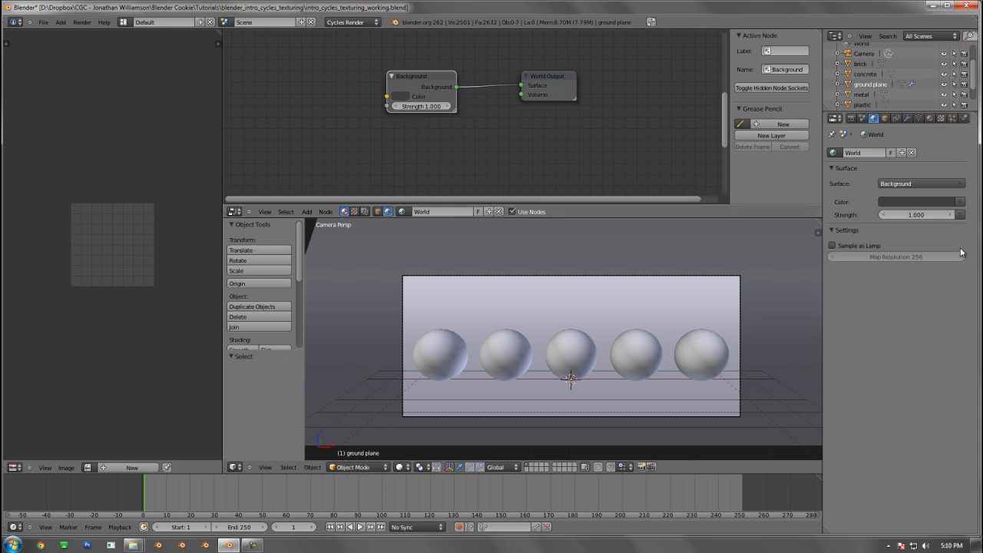
{"action": "left_click", "coordinate": [959, 201]}
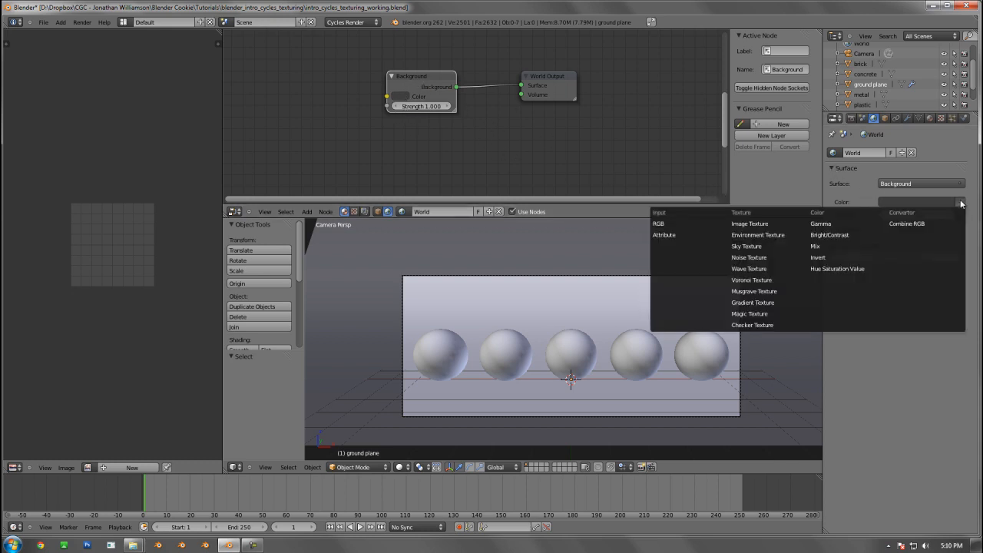
{"action": "left_click", "coordinate": [773, 239]}
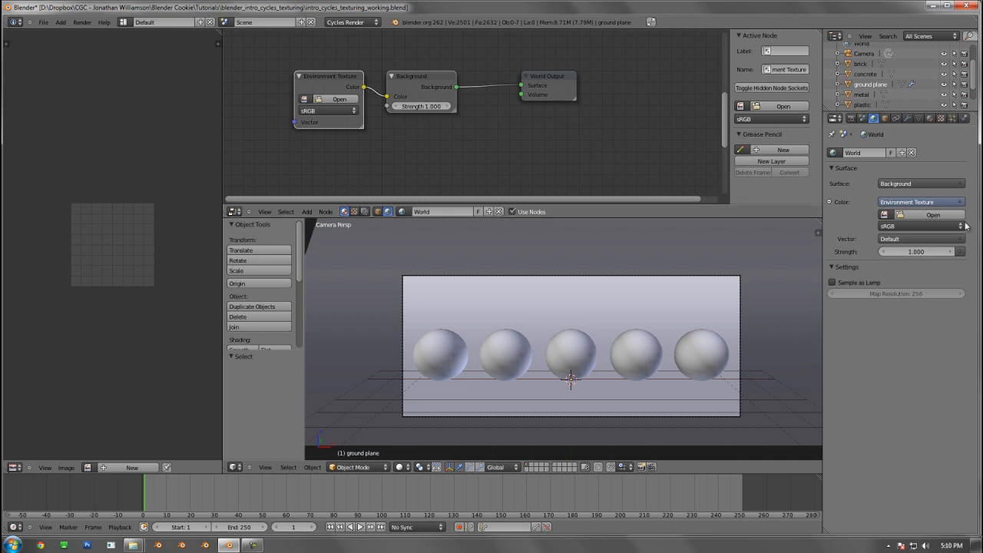
Browse for the environment image in Training Series\Introduction to Modeling, Lighting and Rendering with Blender 2.6\textures
{"action": "left_click", "coordinate": [932, 215]}
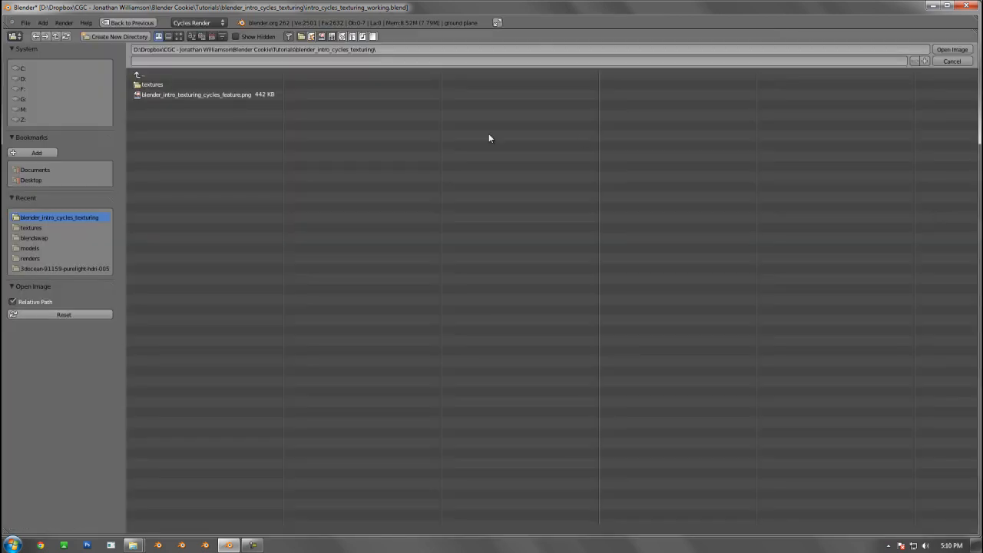
{"action": "left_click", "coordinate": [157, 85]}
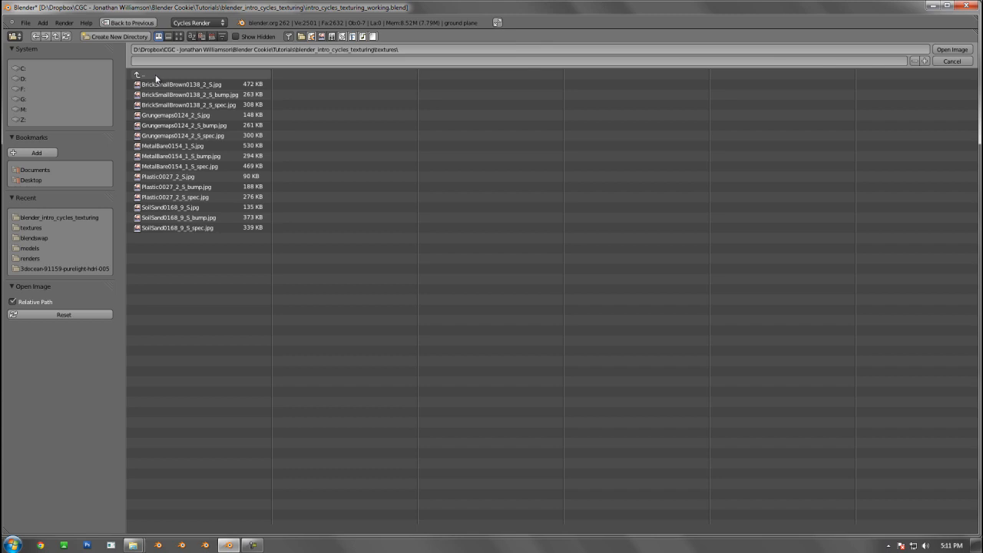
{"action": "left_click", "coordinate": [156, 76]}
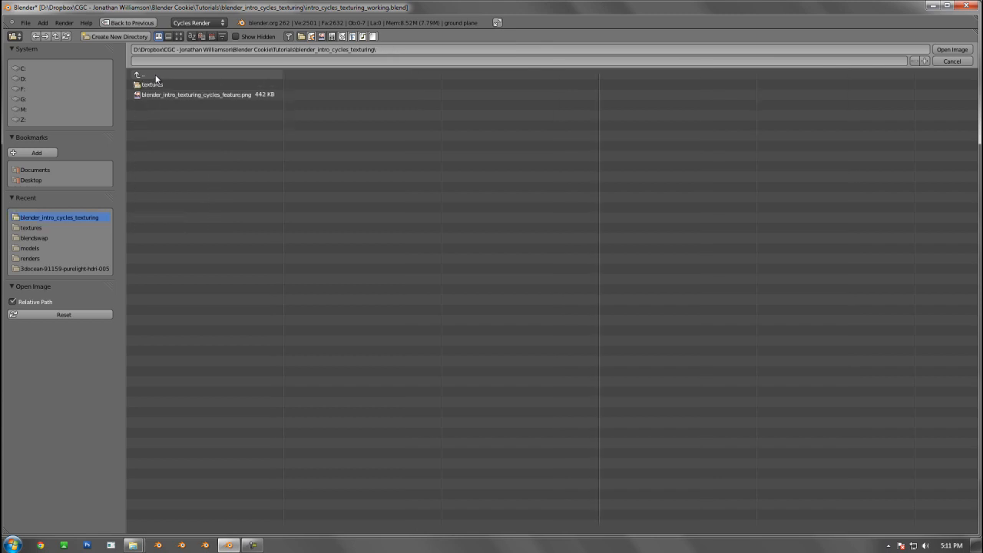
{"action": "left_click", "coordinate": [156, 78]}
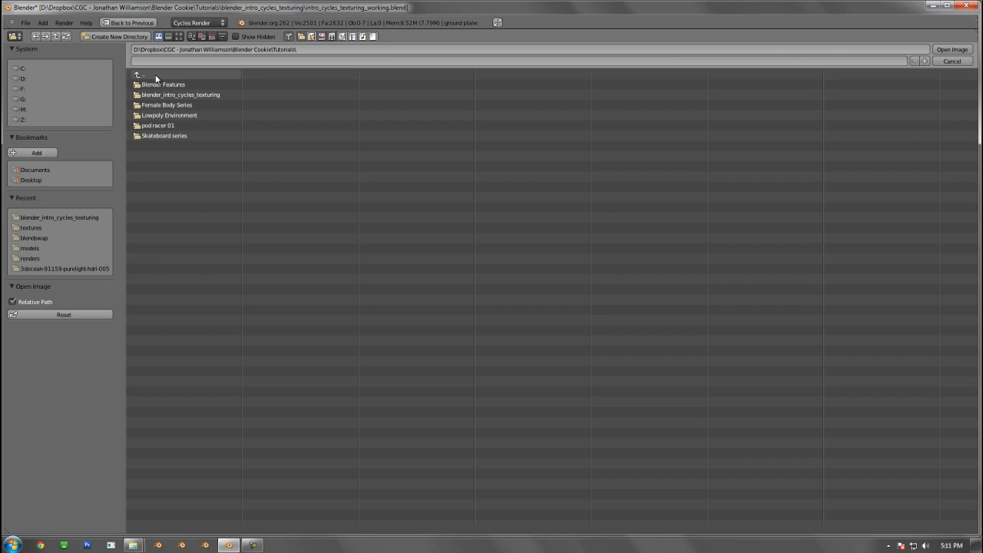
{"action": "left_click", "coordinate": [155, 74]}
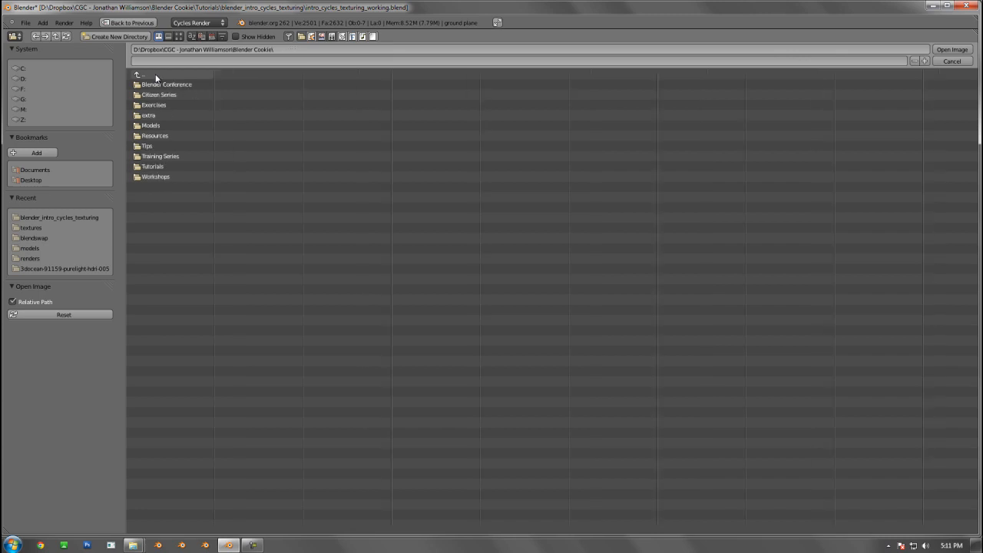
{"action": "left_click", "coordinate": [165, 159]}
{"action": "left_click", "coordinate": [176, 84]}
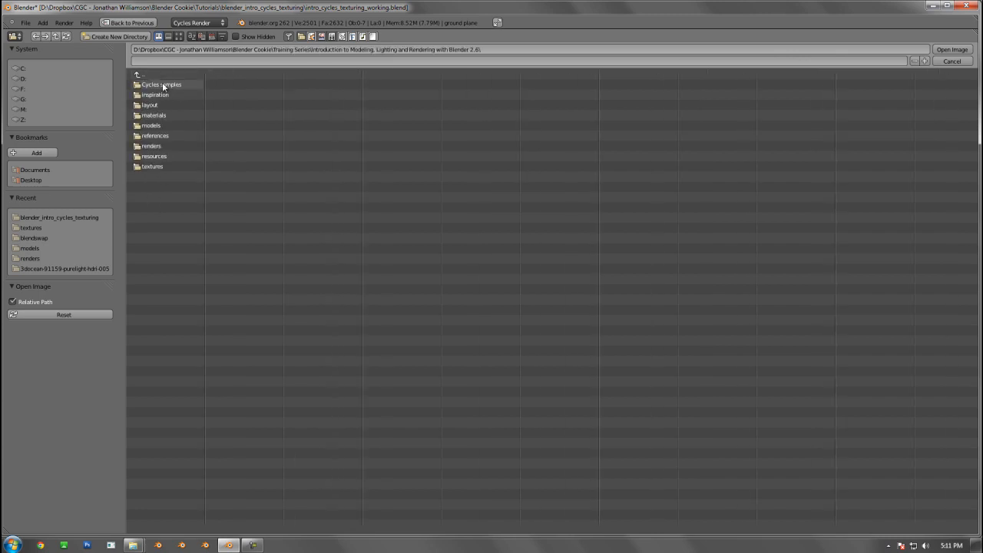
{"action": "left_click", "coordinate": [166, 147]}
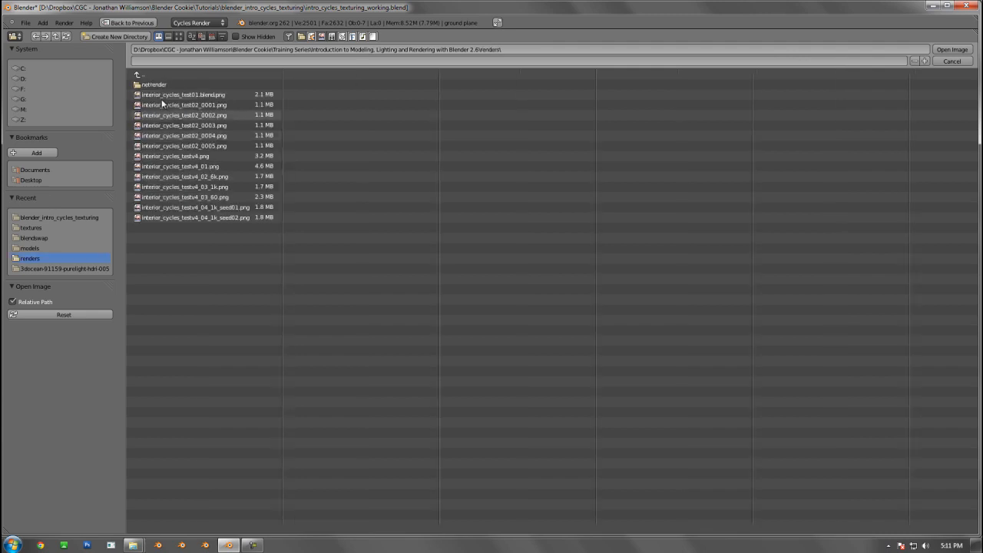
{"action": "left_click", "coordinate": [156, 75]}
{"action": "left_click", "coordinate": [153, 167]}
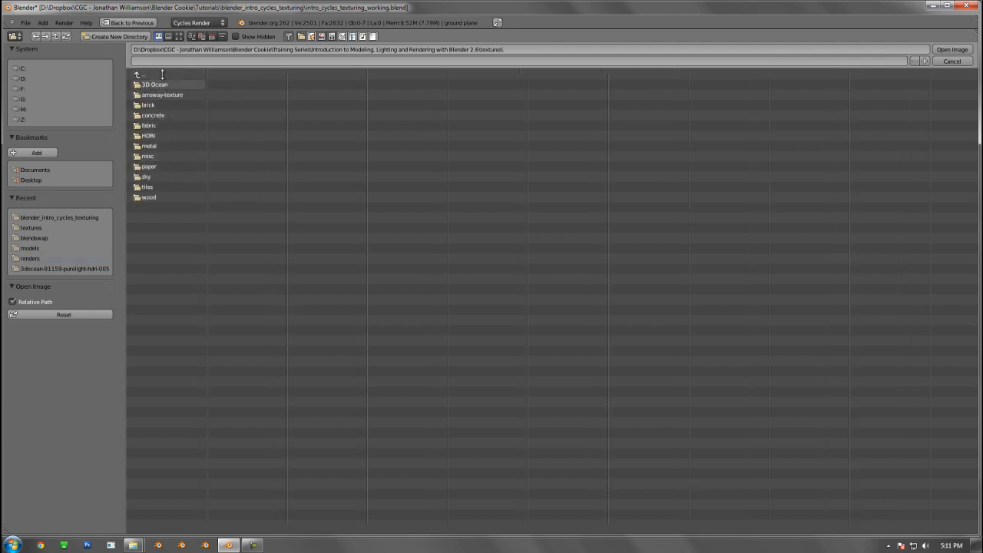
Load hdr_103.hdr from the HDRI folder's HDR_103_parking-space subfolder into the Environment Texture
{"action": "left_click", "coordinate": [153, 85]}
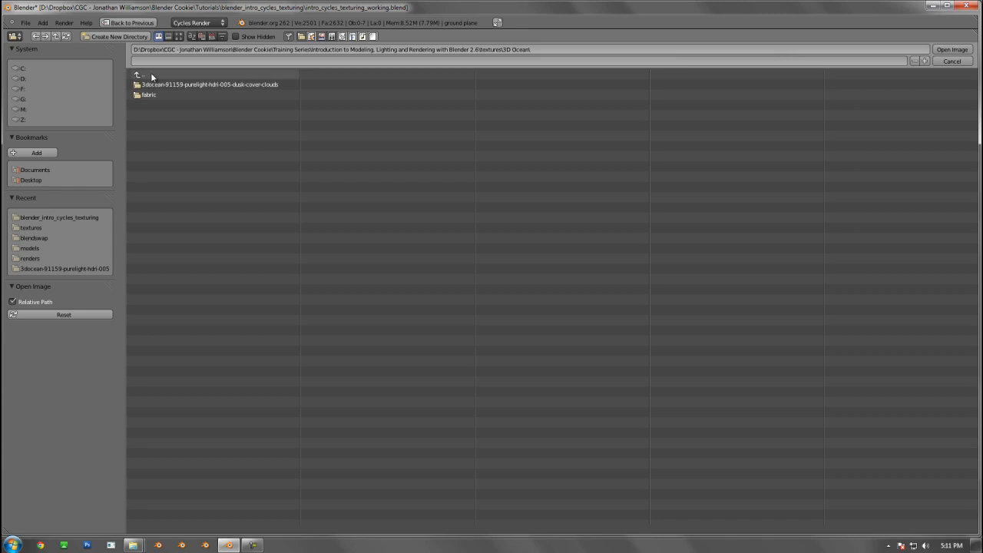
{"action": "left_click", "coordinate": [150, 74]}
{"action": "left_click", "coordinate": [156, 135]}
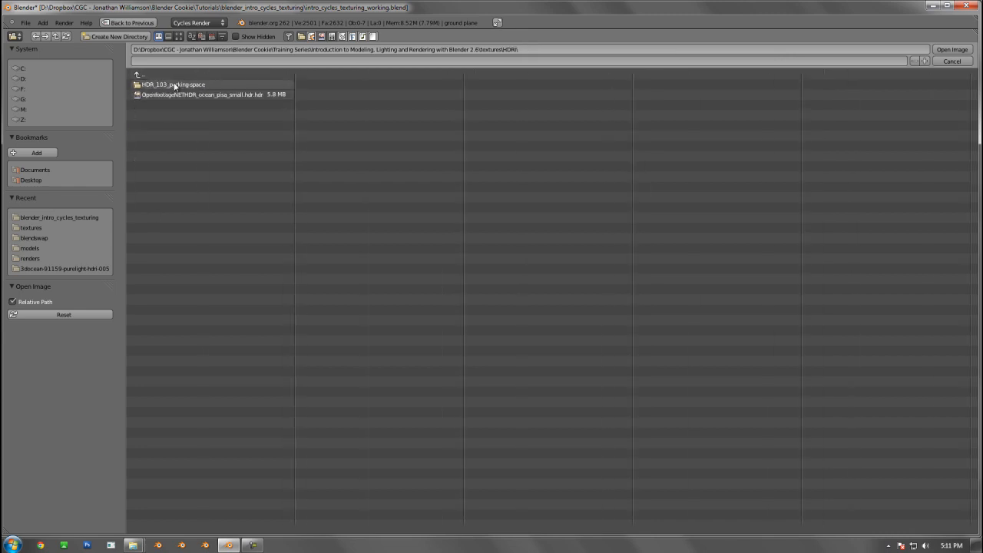
{"action": "left_click", "coordinate": [177, 85]}
{"action": "double_click", "coordinate": [154, 84]}
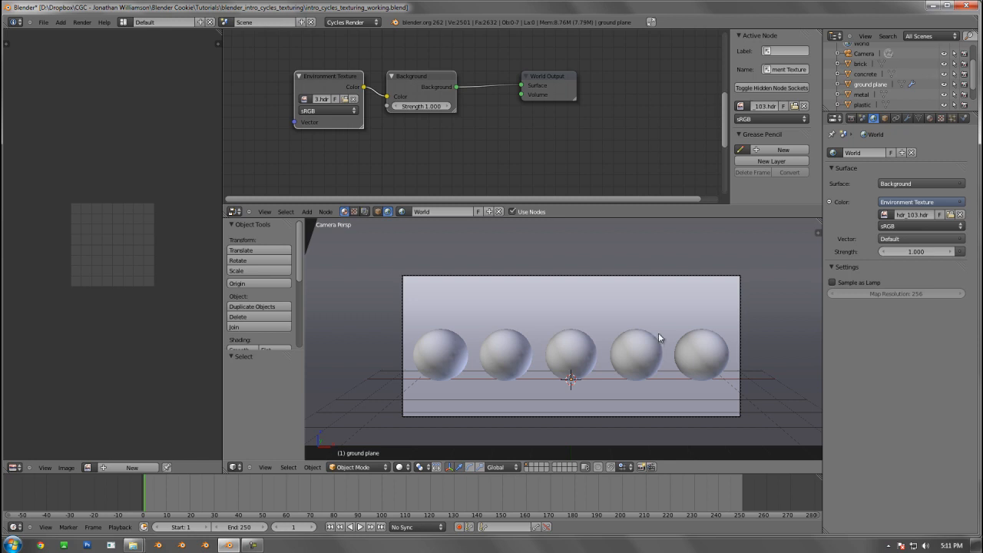
Switch the 3D viewport to Rendered shading with the camera frame and surrounding backdrop in view
{"action": "scroll", "coordinate": [658, 333], "scroll_direction": "down", "scroll_amount": 6}
{"action": "scroll", "coordinate": [651, 335], "scroll_direction": "up", "scroll_amount": 3}
{"action": "middle_click_drag", "start_coordinate": [644, 324], "coordinate": [625, 311], "text": "shift"}
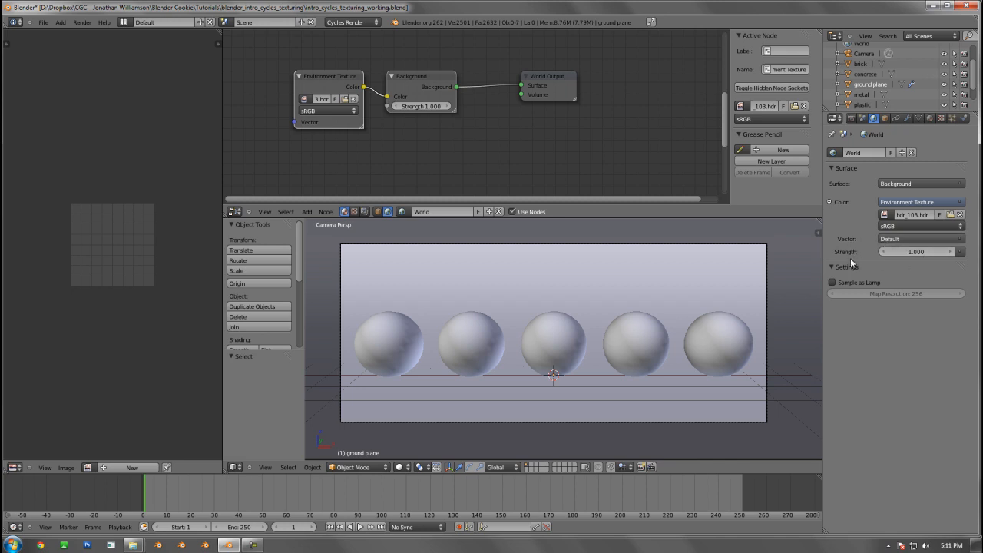
{"action": "scroll", "coordinate": [638, 292], "scroll_direction": "down", "scroll_amount": 5}
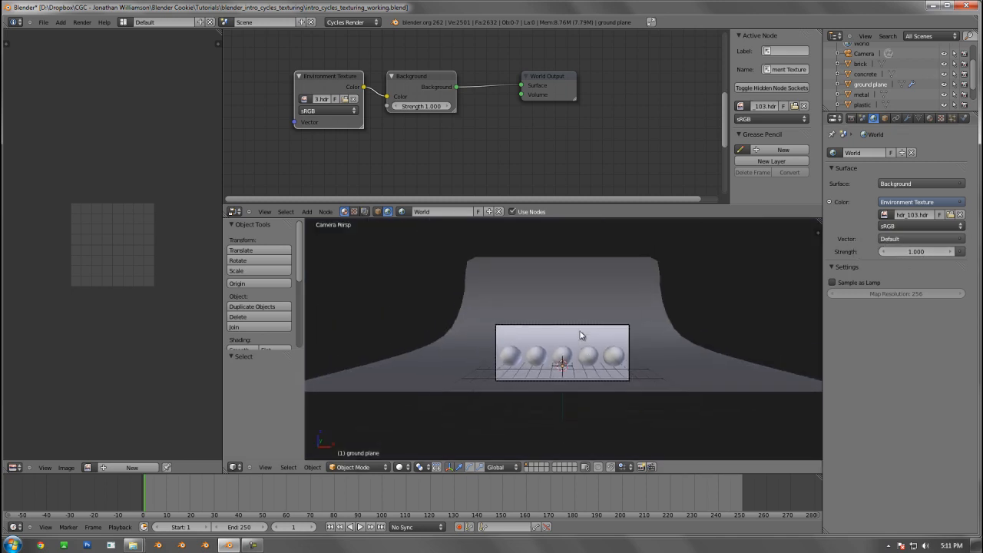
{"action": "scroll", "coordinate": [581, 335], "scroll_direction": "up", "scroll_amount": 2}
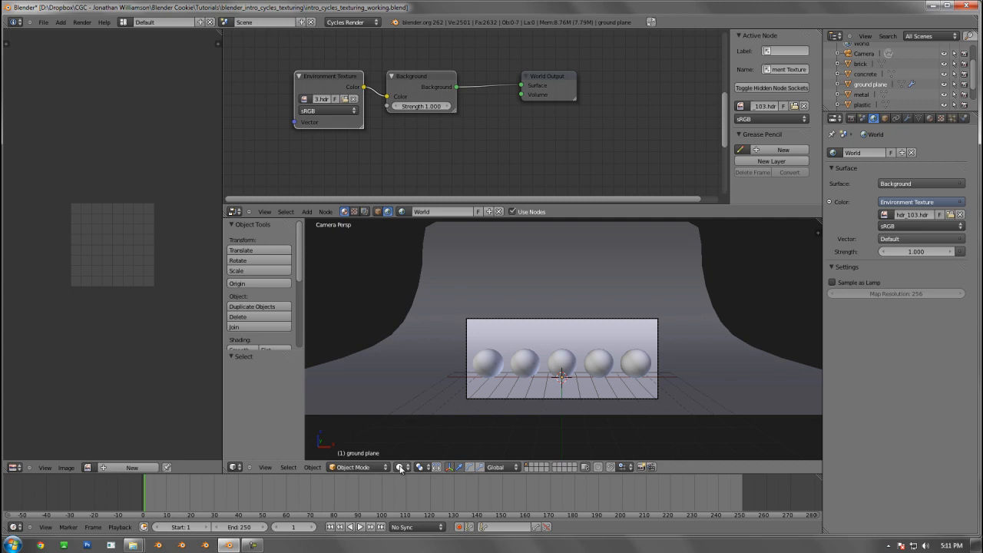
{"action": "left_click", "coordinate": [400, 470]}
{"action": "left_click", "coordinate": [428, 401]}
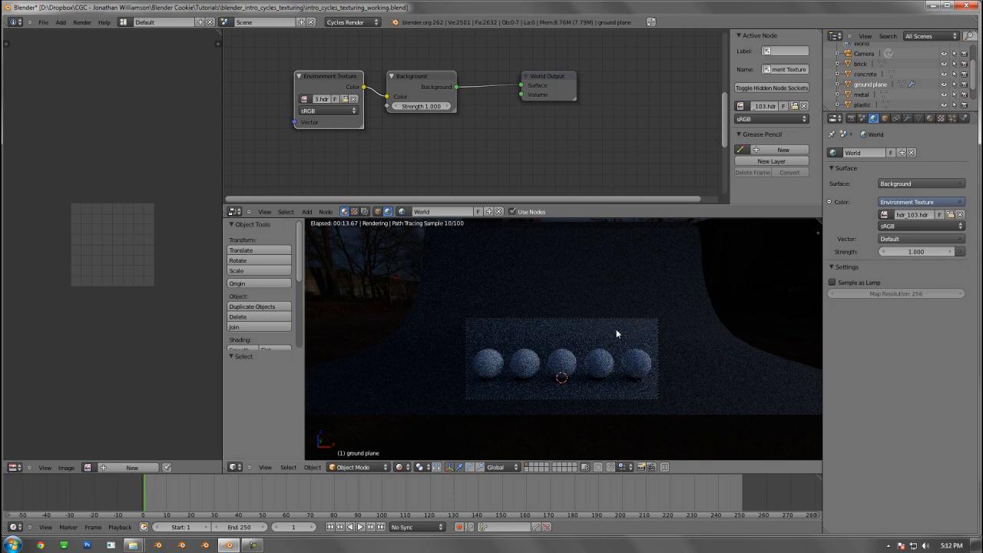
Set the world's Background strength to 5
{"action": "middle_click_drag", "start_coordinate": [616, 329], "coordinate": [476, 298]}
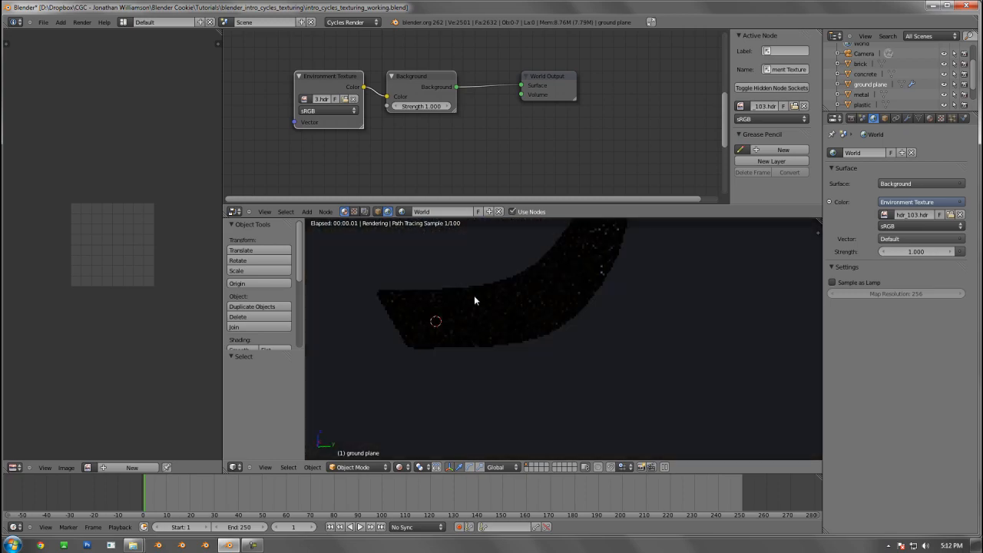
{"action": "middle_click_drag", "start_coordinate": [531, 351], "coordinate": [576, 374]}
{"action": "middle_click_drag", "start_coordinate": [509, 318], "coordinate": [588, 352]}
{"action": "scroll", "coordinate": [627, 355], "scroll_direction": "up", "scroll_amount": 3}
{"action": "scroll", "coordinate": [588, 352], "scroll_direction": "up", "scroll_amount": 3}
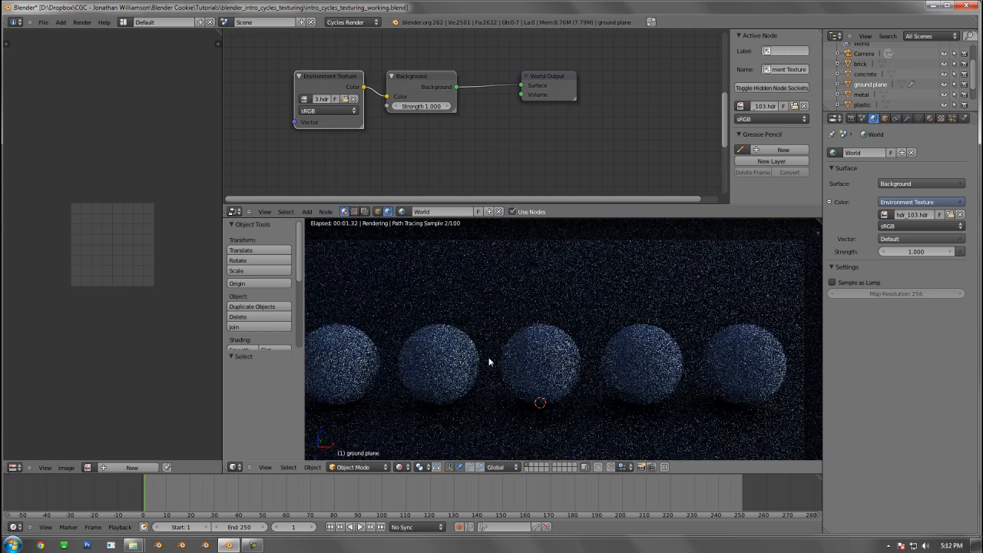
{"action": "middle_click_drag", "start_coordinate": [505, 363], "coordinate": [516, 364], "text": "shift"}
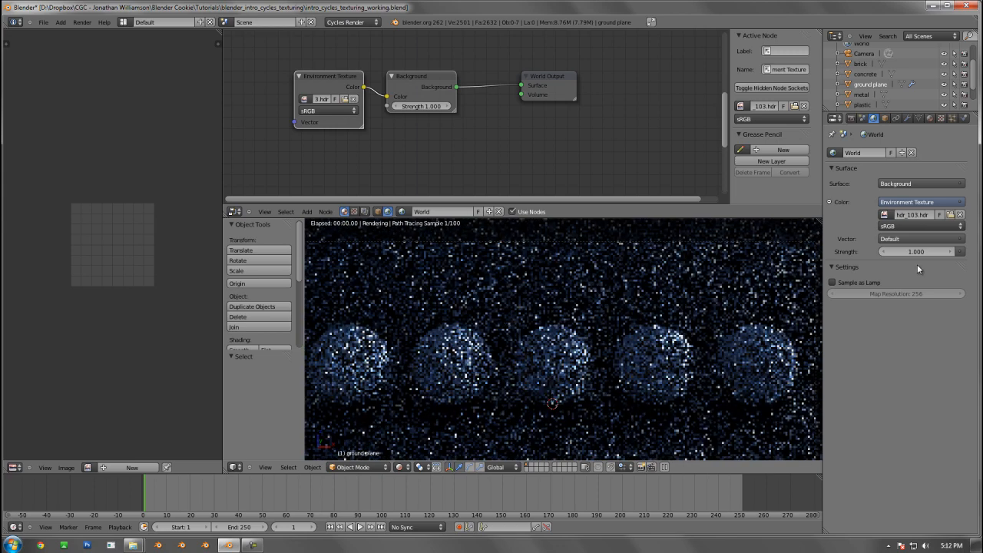
{"action": "left_click", "coordinate": [928, 252]}
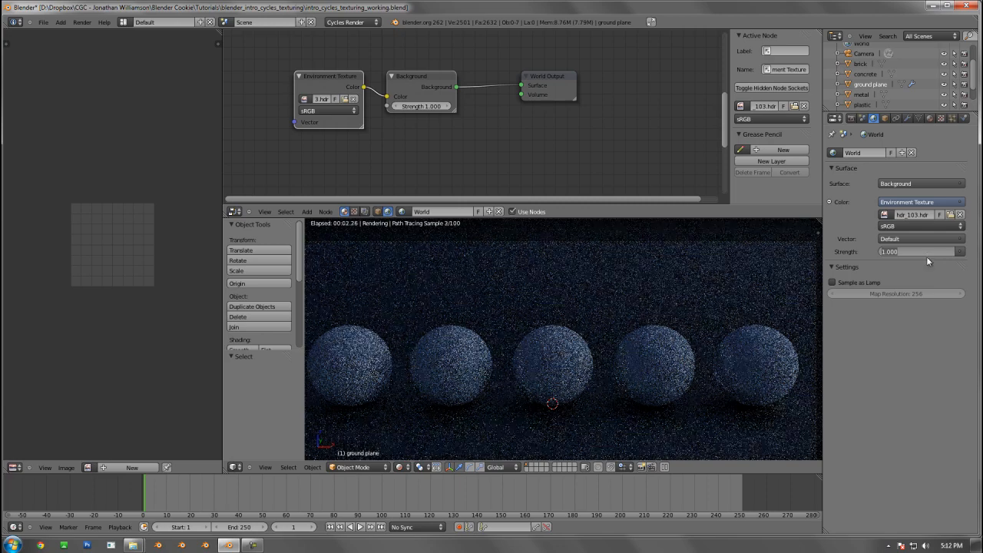
{"action": "type", "text": "5"}
{"action": "key", "text": "Return"}
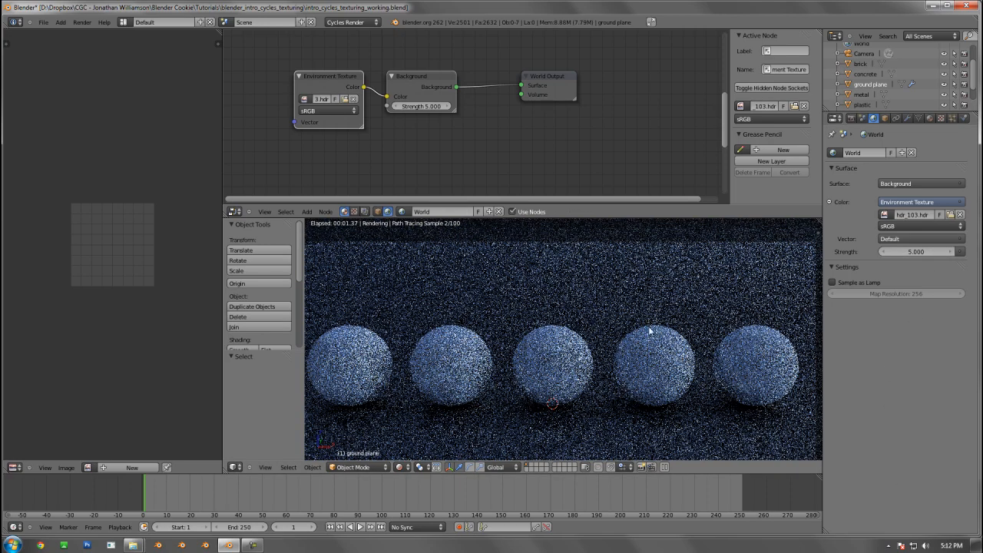
Change the 3D viewport shading from Rendered to Material, keeping the full row of spheres in the camera view
{"action": "key", "text": "z"}
{"action": "key", "text": "shift+z"}
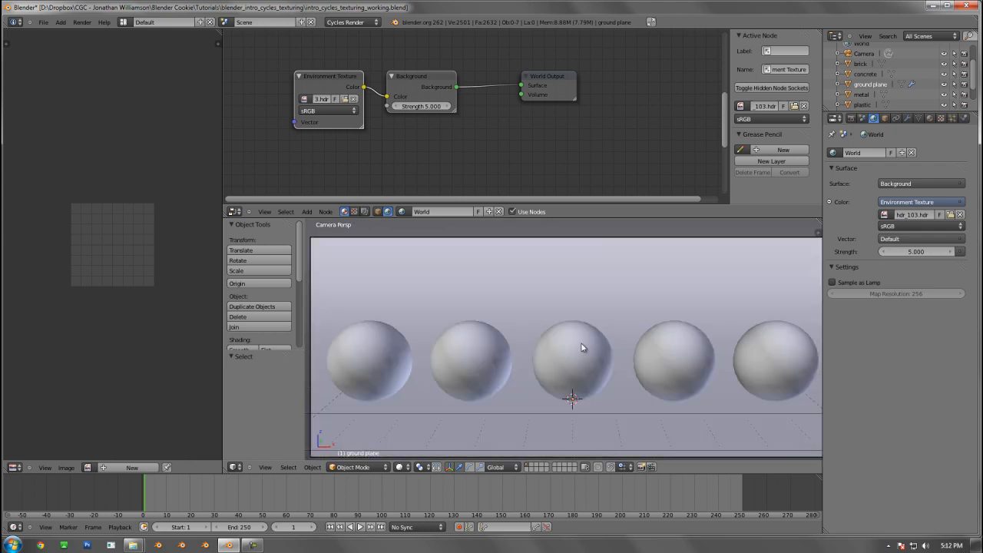
{"action": "left_click", "coordinate": [400, 467]}
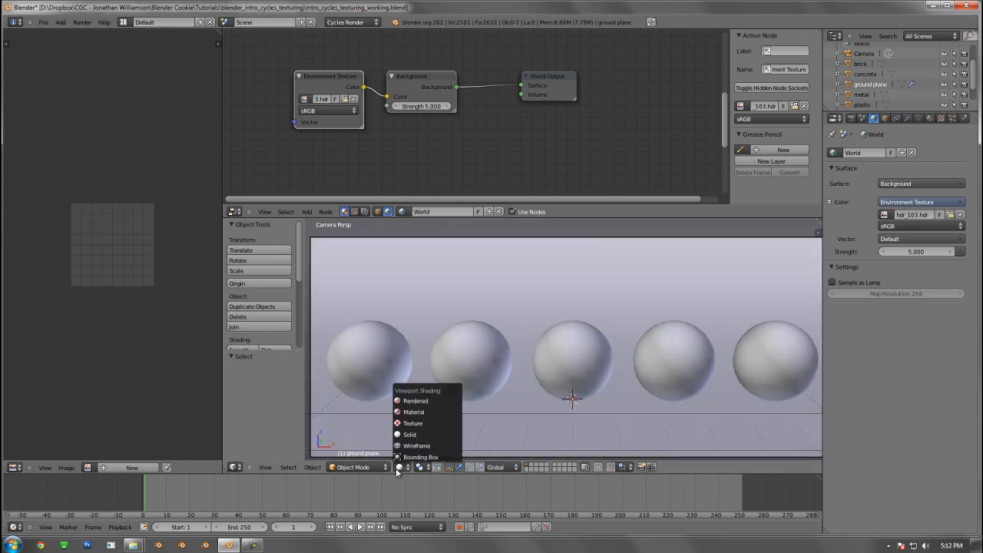
{"action": "left_click", "coordinate": [416, 411]}
{"action": "scroll", "coordinate": [541, 358], "scroll_direction": "down", "scroll_amount": 2}
{"action": "scroll", "coordinate": [542, 359], "scroll_direction": "up", "scroll_amount": 2}
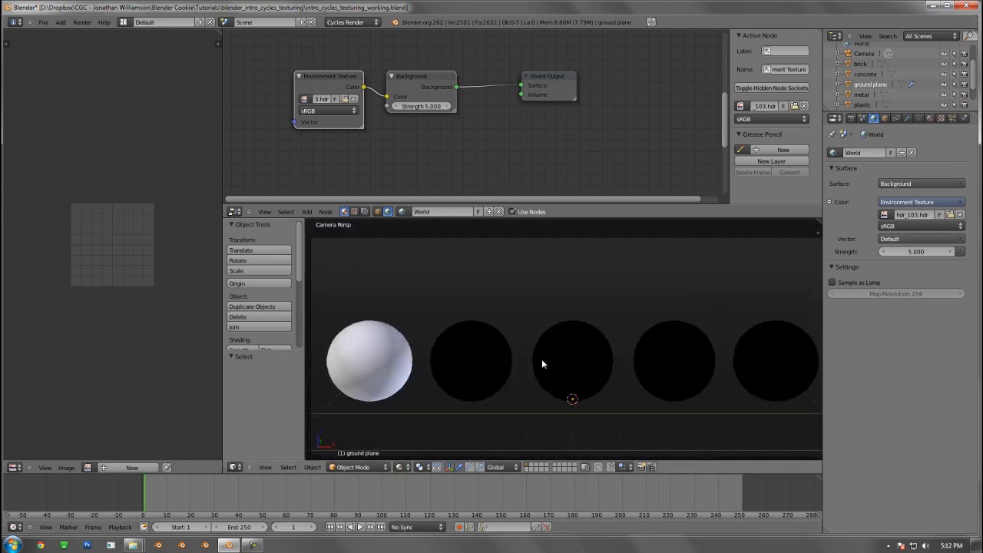
{"action": "scroll", "coordinate": [542, 359], "scroll_direction": "down", "scroll_amount": 1}
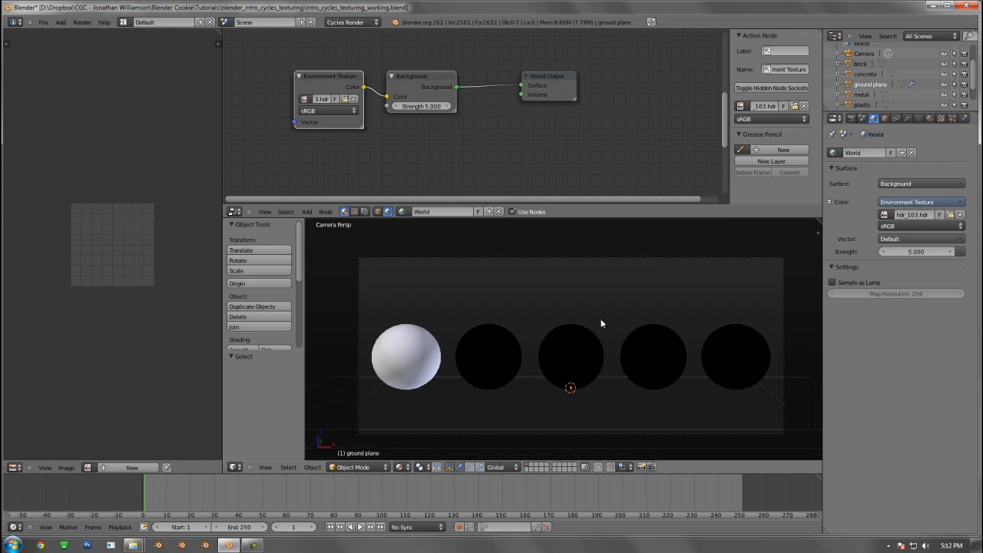
Select the soil sphere and enable Sample as Lamp in the world settings
{"action": "right_click", "coordinate": [399, 359]}
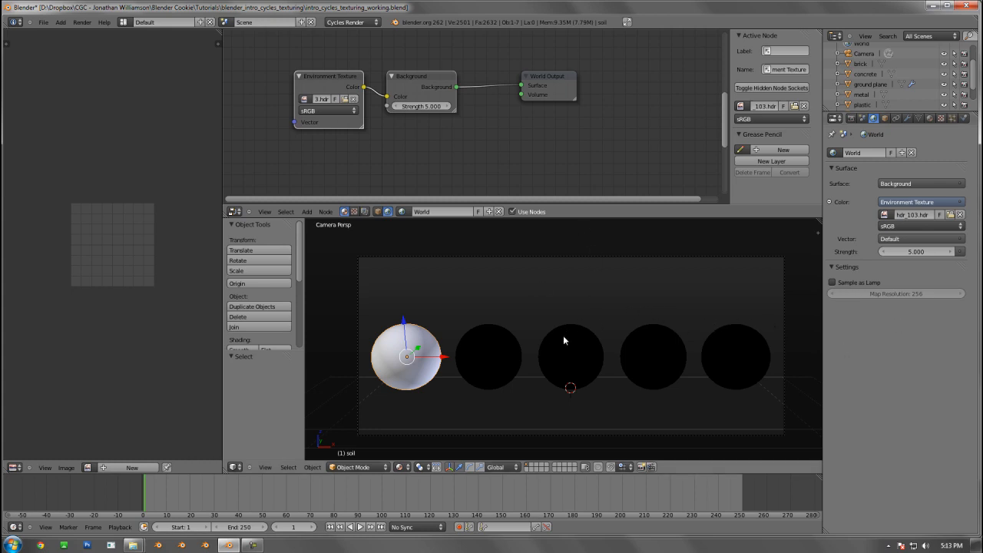
{"action": "left_click", "coordinate": [870, 284]}
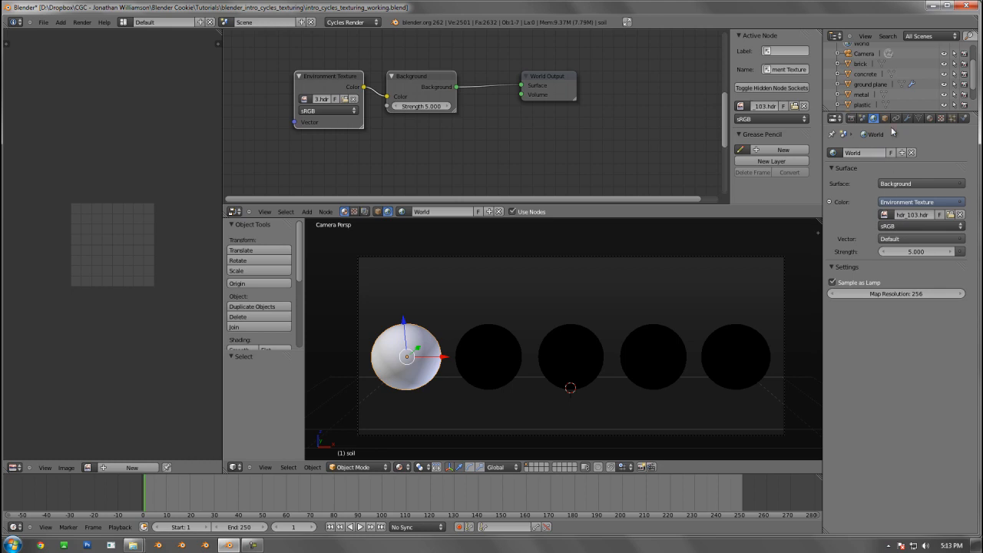
Assign an Image Texture to the soil material's Diffuse color and display the object's material nodes in the node editor
{"action": "left_click", "coordinate": [931, 118]}
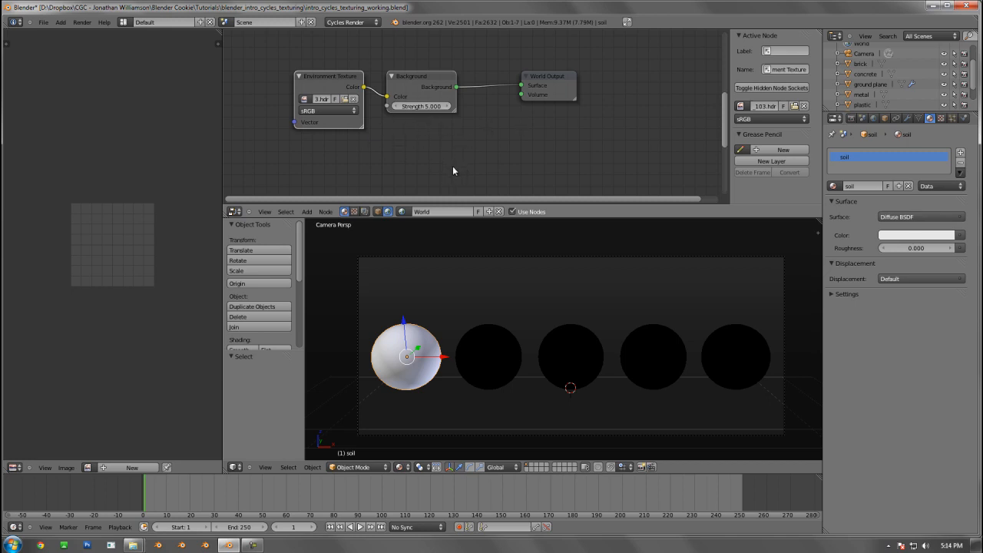
{"action": "left_click", "coordinate": [961, 235]}
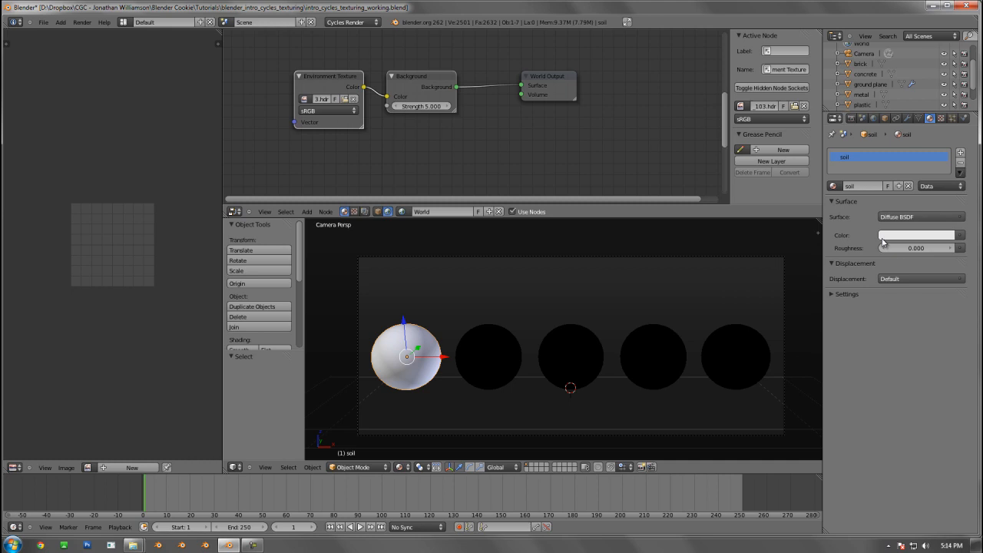
{"action": "left_click", "coordinate": [961, 237]}
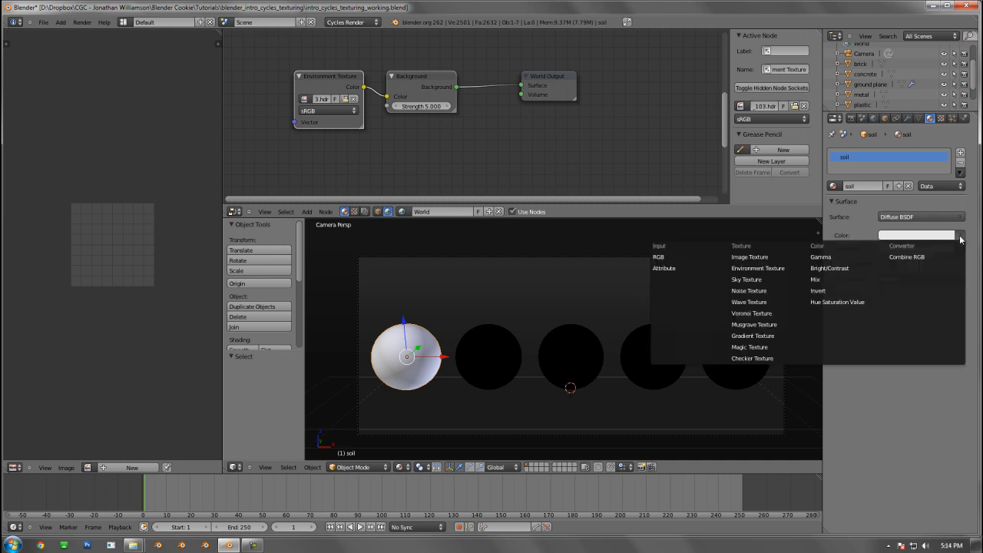
{"action": "left_click", "coordinate": [745, 258]}
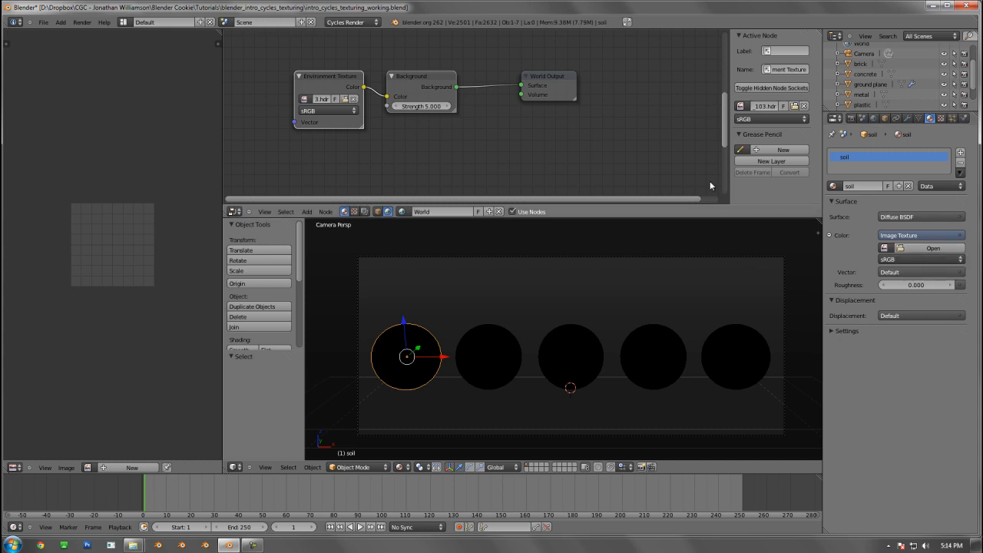
{"action": "left_click", "coordinate": [378, 212]}
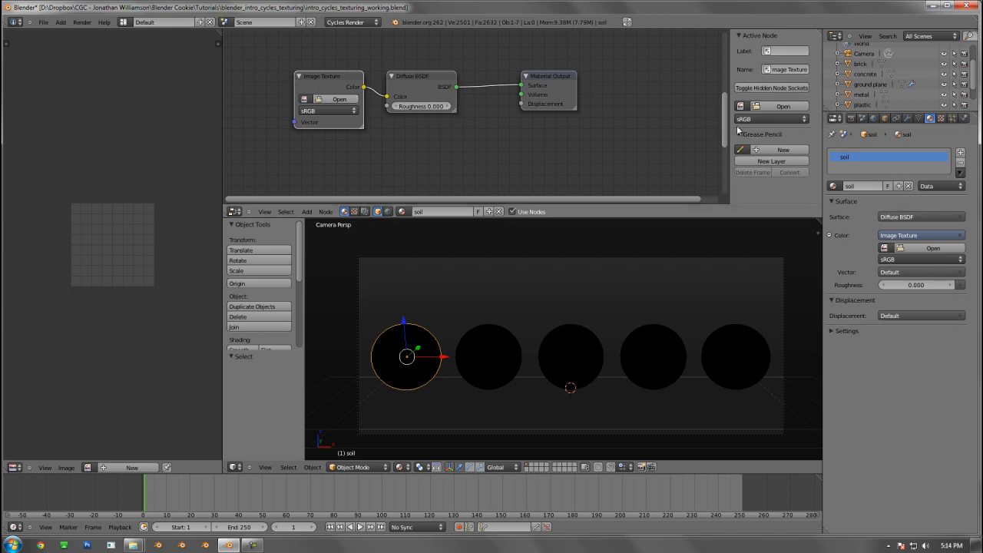
{"action": "key", "text": "shift+a"}
Load SoilSand0168_9_S.jpg from the project's textures folder into the soil material's Image Texture
{"action": "left_click", "coordinate": [933, 248]}
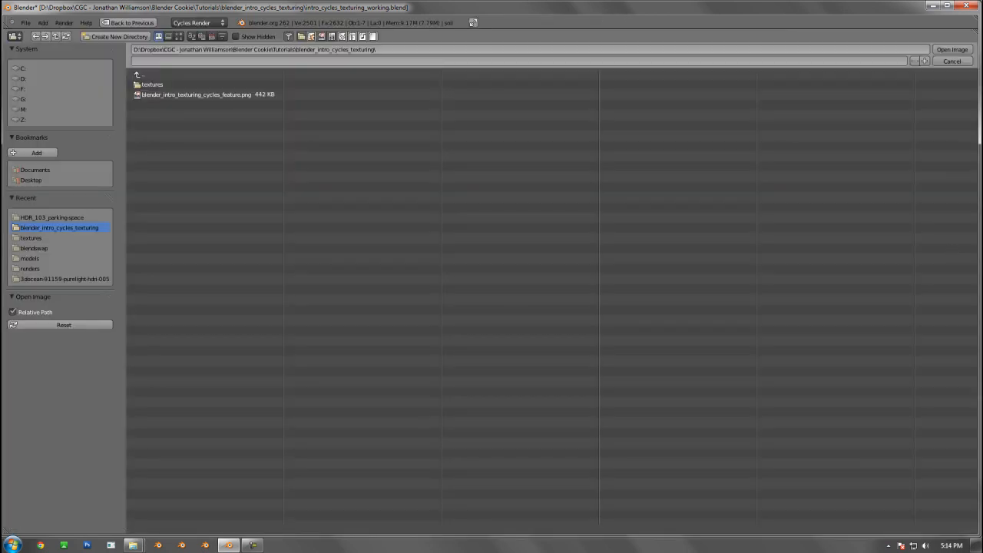
{"action": "left_click", "coordinate": [158, 95]}
{"action": "left_click", "coordinate": [152, 84]}
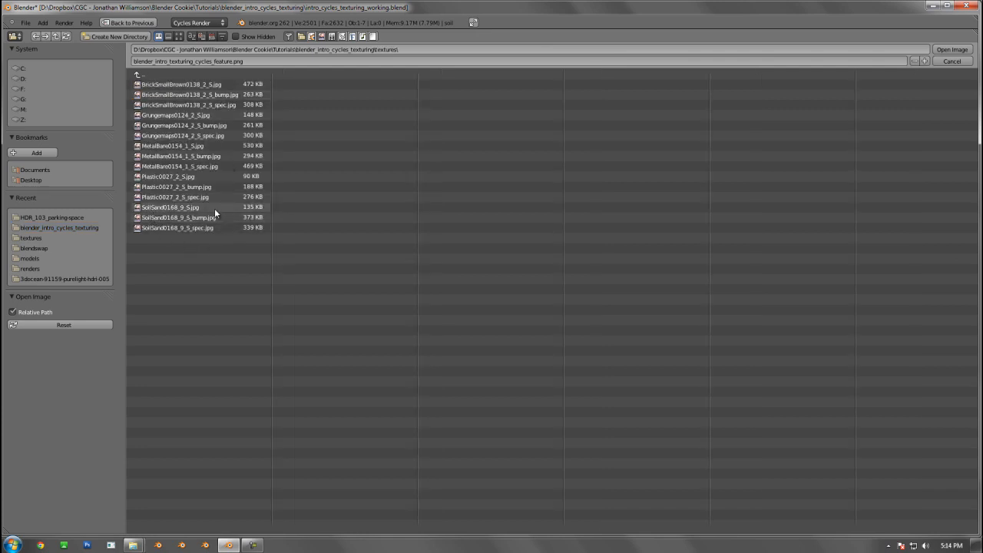
{"action": "left_click", "coordinate": [190, 208]}
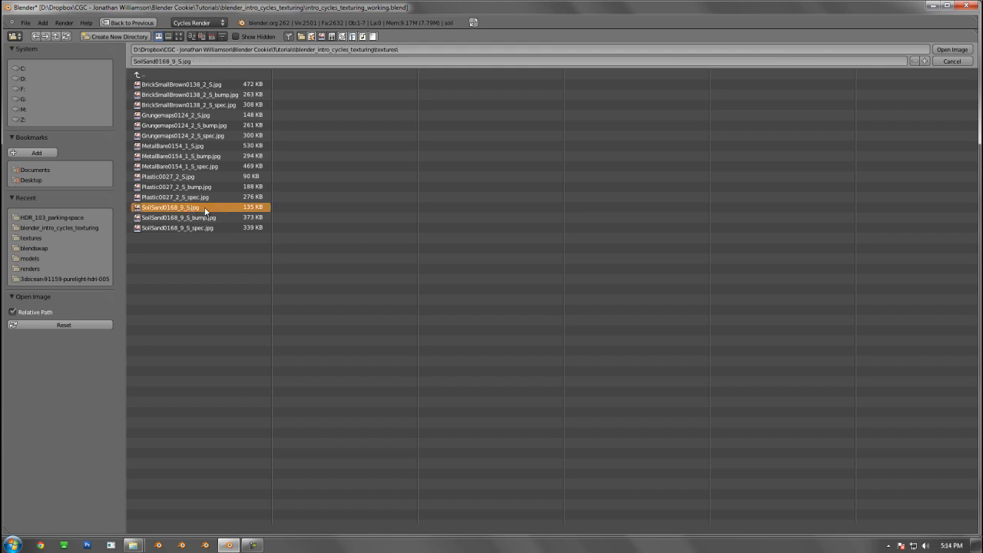
{"action": "left_click", "coordinate": [210, 219]}
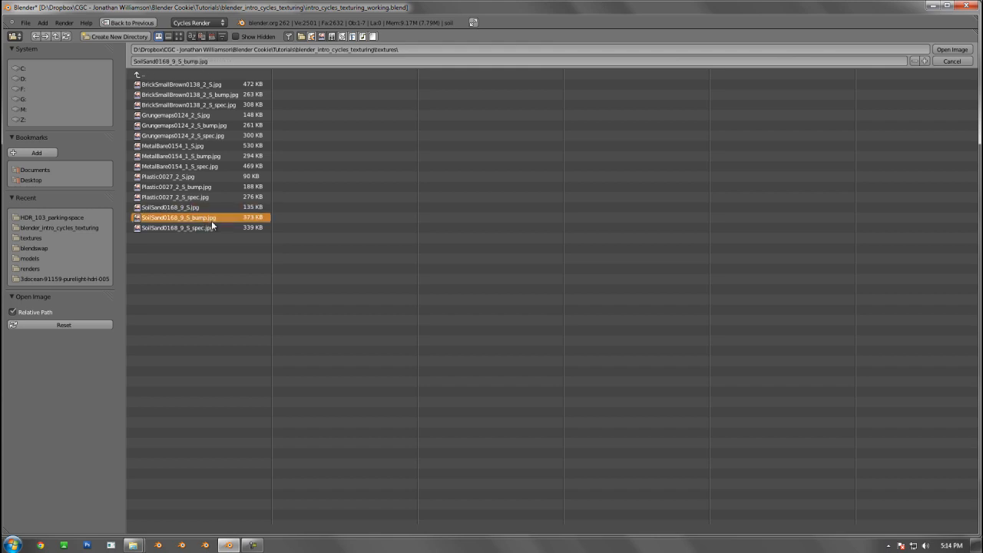
{"action": "left_click", "coordinate": [209, 227]}
{"action": "left_click", "coordinate": [19, 198]}
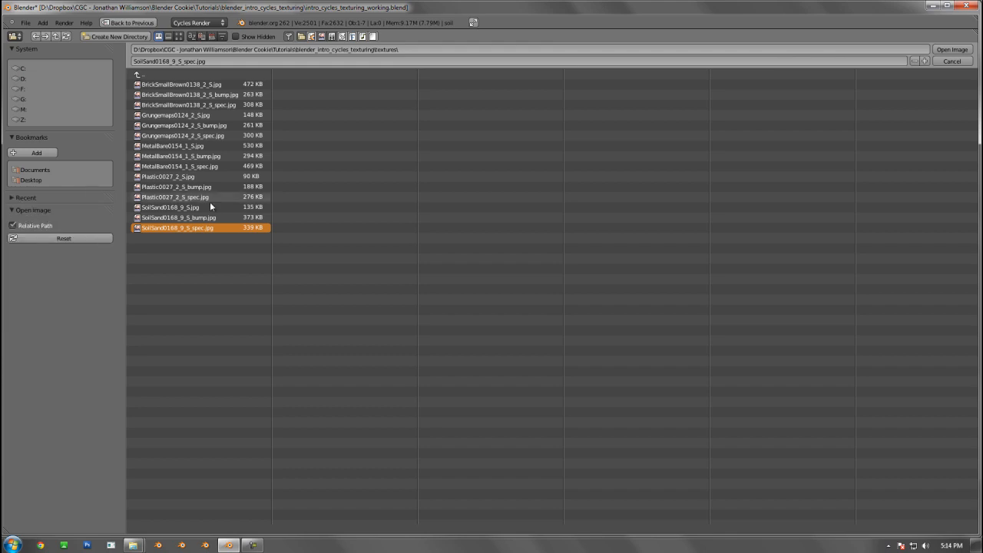
{"action": "left_click", "coordinate": [198, 207]}
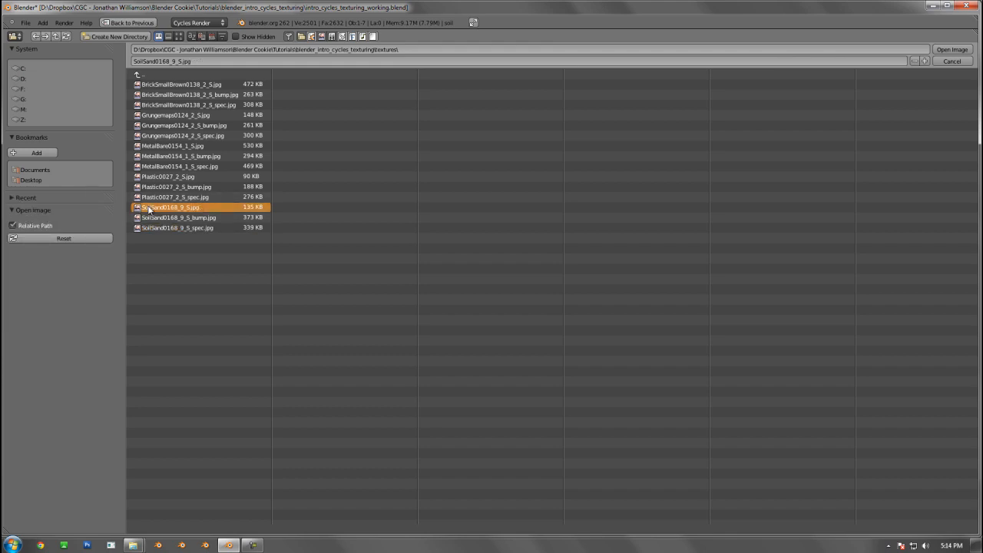
{"action": "left_click", "coordinate": [952, 49]}
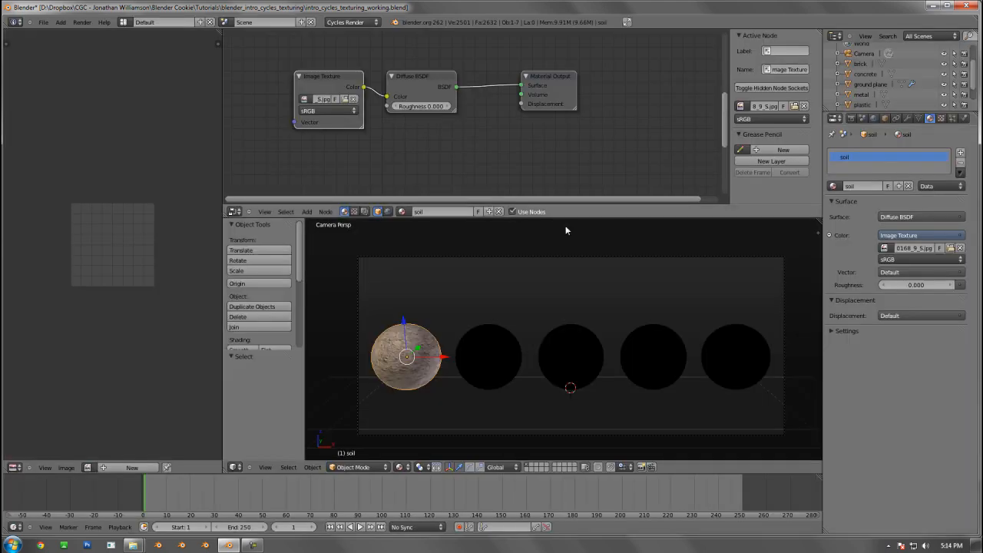
Inspect the soil sphere's UV layout over the soil image in Edit Mode, and return to Object Mode
{"action": "middle_click_drag", "start_coordinate": [502, 295], "coordinate": [578, 259], "text": "shift"}
{"action": "scroll", "coordinate": [487, 320], "scroll_direction": "up", "scroll_amount": 1}
{"action": "scroll", "coordinate": [480, 320], "scroll_direction": "down", "scroll_amount": 1}
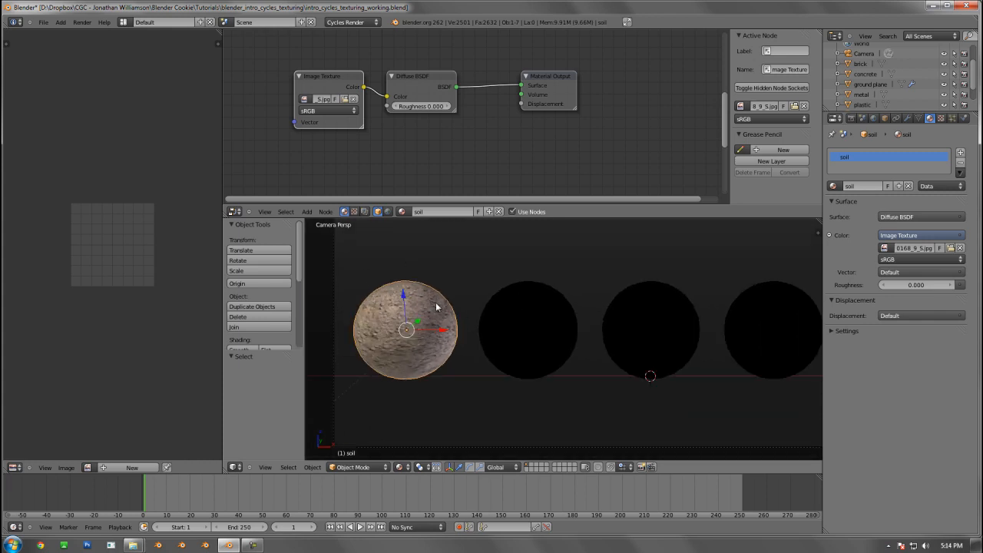
{"action": "left_click", "coordinate": [924, 272]}
{"action": "key", "text": "Tab"}
{"action": "scroll", "coordinate": [81, 228], "scroll_direction": "down", "scroll_amount": 2}
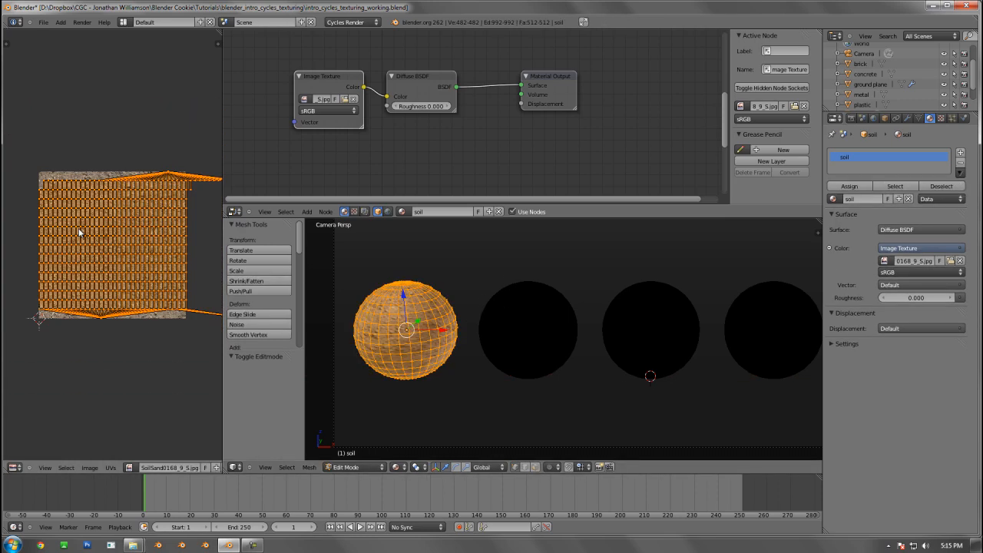
{"action": "scroll", "coordinate": [114, 228], "scroll_direction": "up", "scroll_amount": 1}
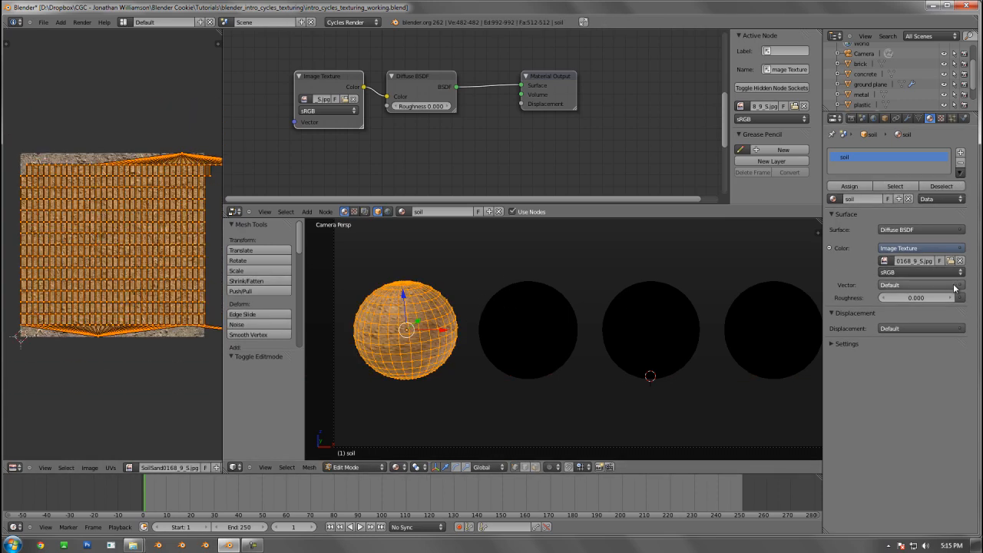
{"action": "key", "text": "Tab"}
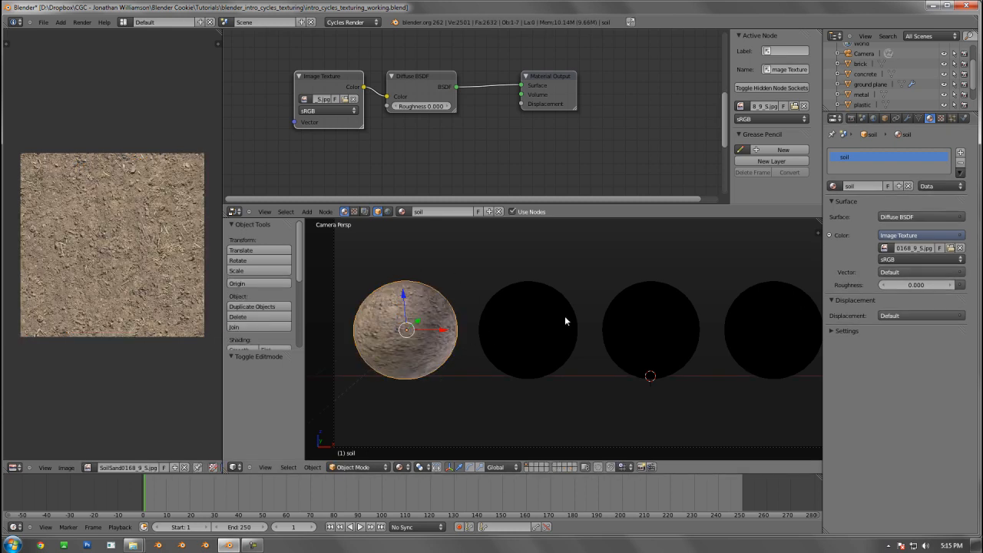
Remove the soil sphere's UV map and restore it, returning to the soil material's settings
{"action": "left_click", "coordinate": [919, 119]}
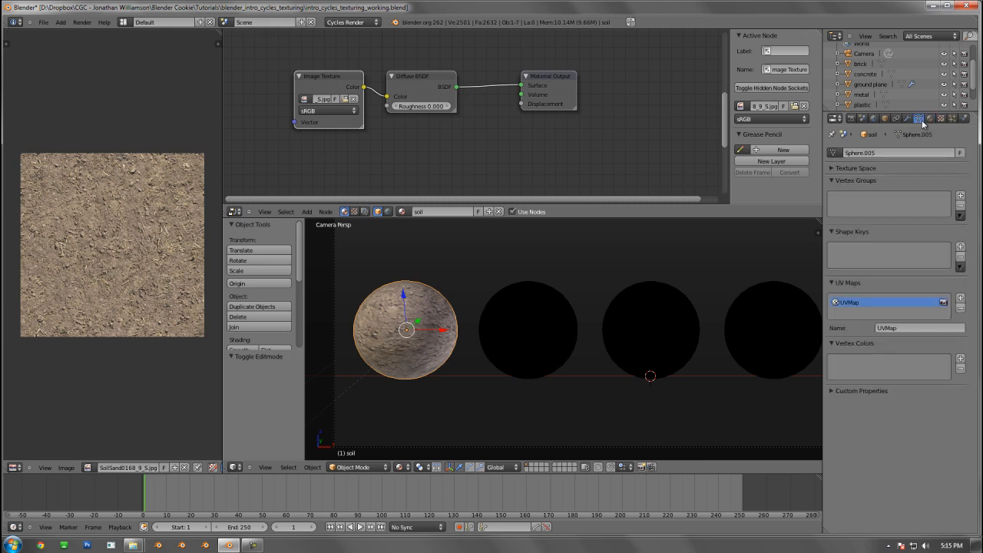
{"action": "left_click", "coordinate": [960, 309]}
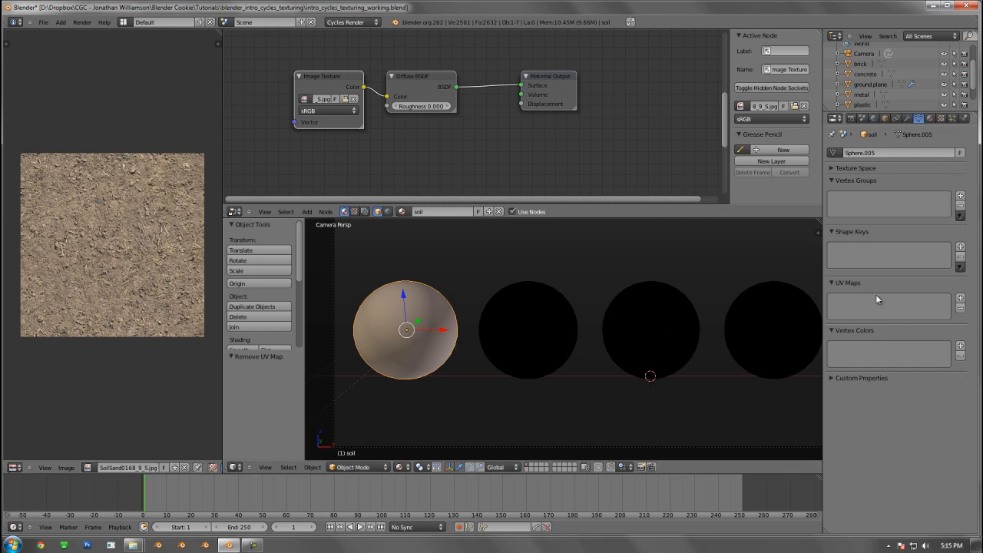
{"action": "left_click", "coordinate": [960, 298]}
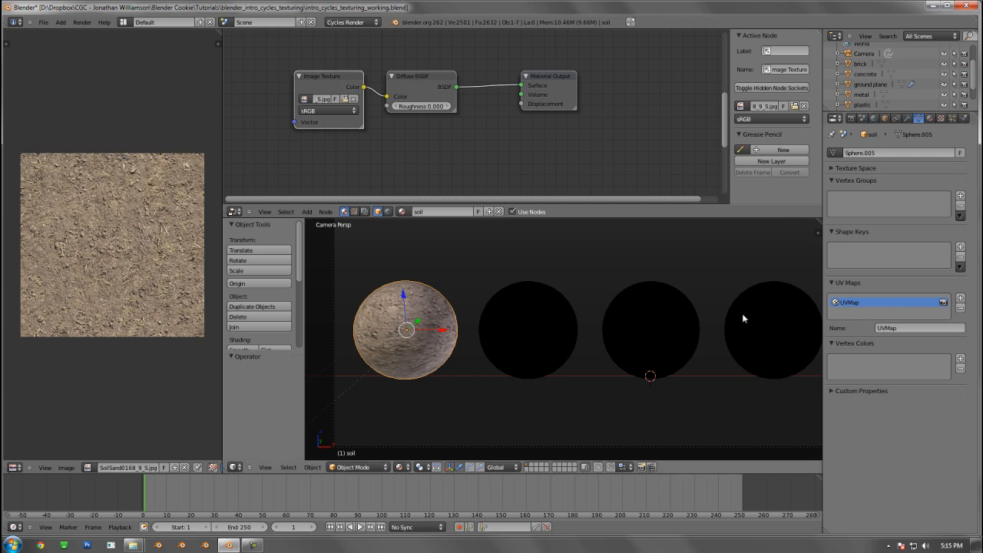
{"action": "left_click", "coordinate": [929, 119]}
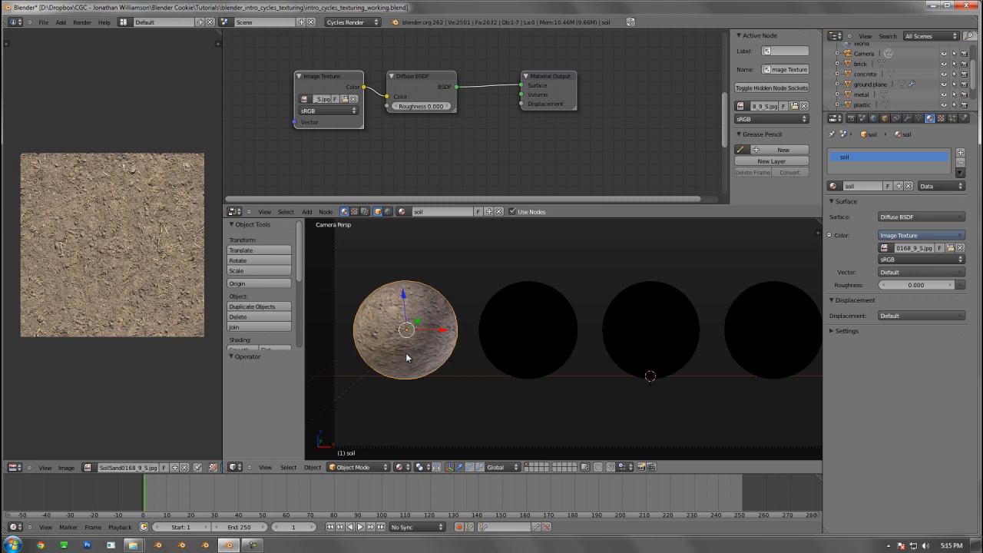
Change the soil material's surface shader from Diffuse to Glossy BSDF
{"action": "scroll", "coordinate": [407, 353], "scroll_direction": "up", "scroll_amount": 4}
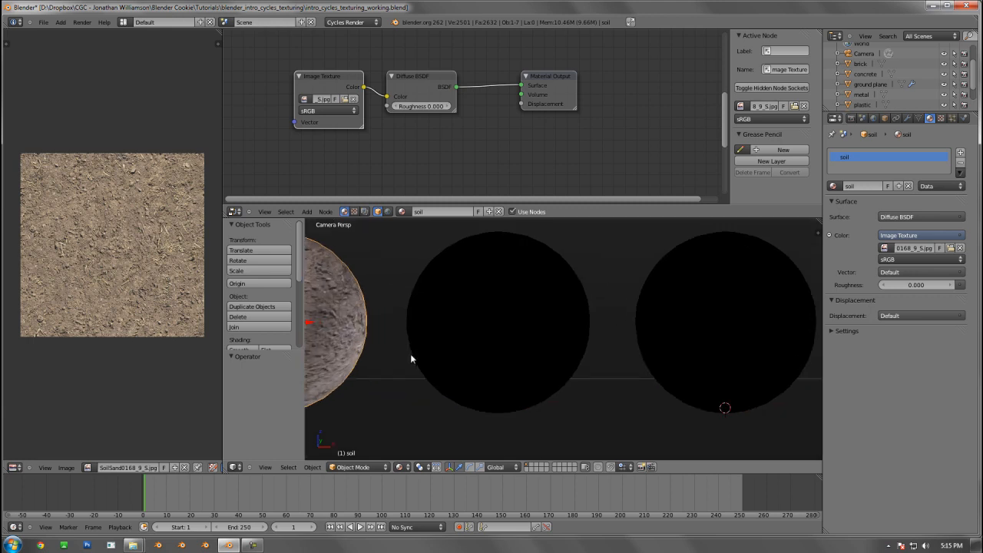
{"action": "middle_click_drag", "start_coordinate": [411, 353], "coordinate": [599, 356], "text": "shift"}
{"action": "scroll", "coordinate": [536, 372], "scroll_direction": "up", "scroll_amount": 2}
{"action": "scroll", "coordinate": [484, 346], "scroll_direction": "down", "scroll_amount": 3}
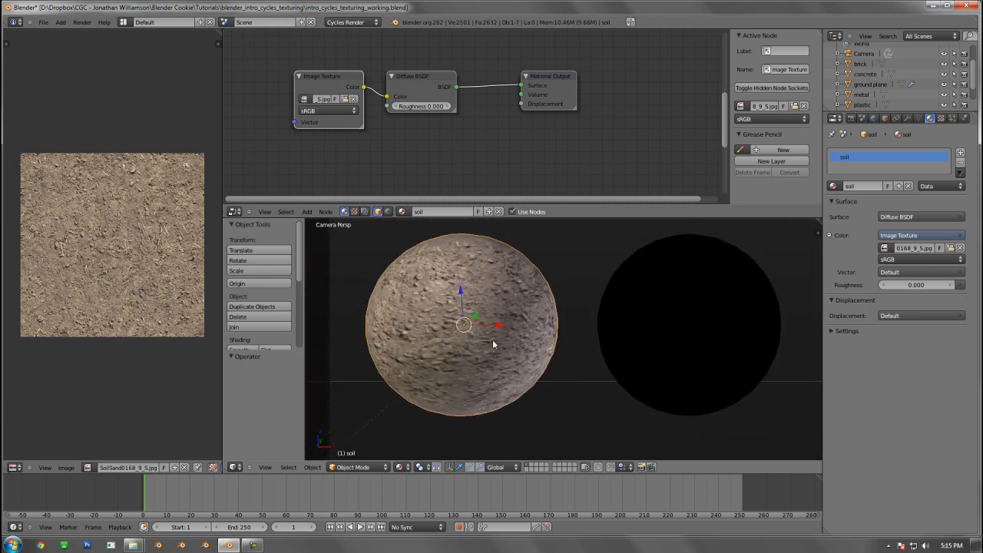
{"action": "middle_click_drag", "start_coordinate": [492, 340], "coordinate": [578, 352], "text": "shift"}
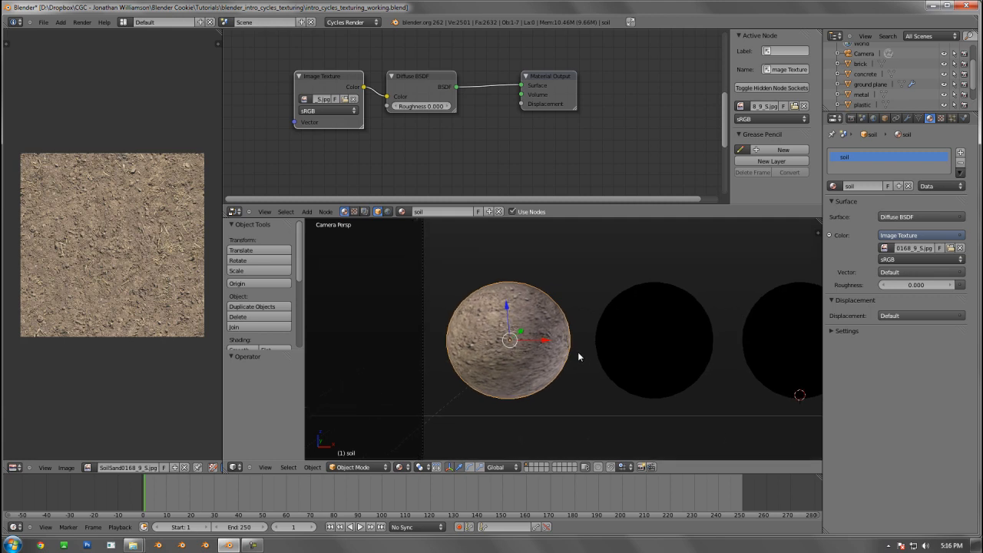
{"action": "scroll", "coordinate": [578, 350], "scroll_direction": "up", "scroll_amount": 2}
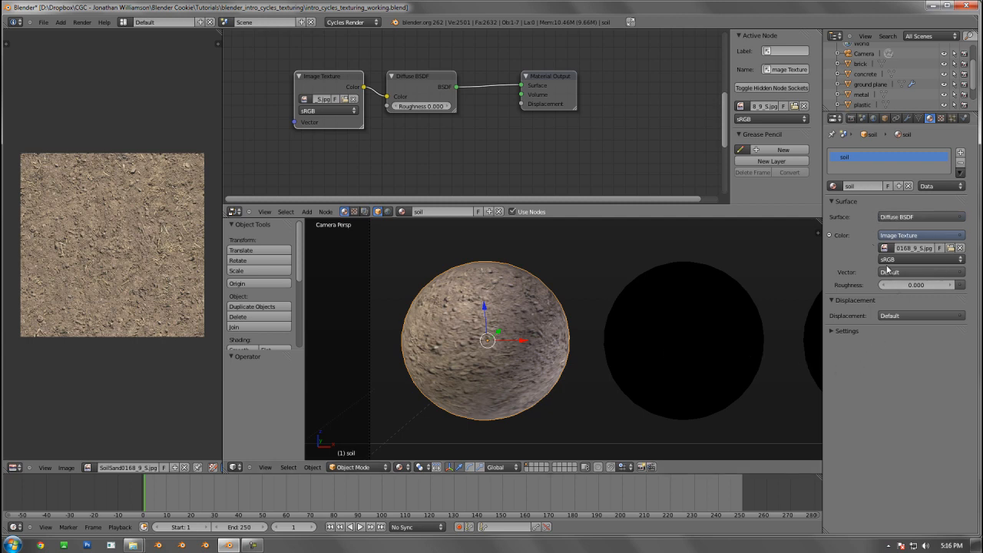
{"action": "left_click", "coordinate": [914, 217]}
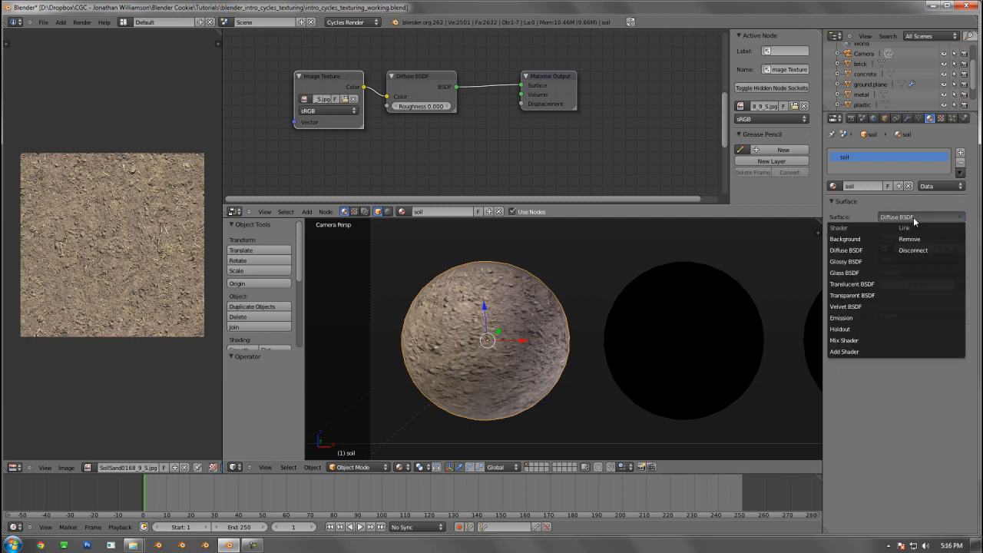
{"action": "left_click", "coordinate": [868, 261]}
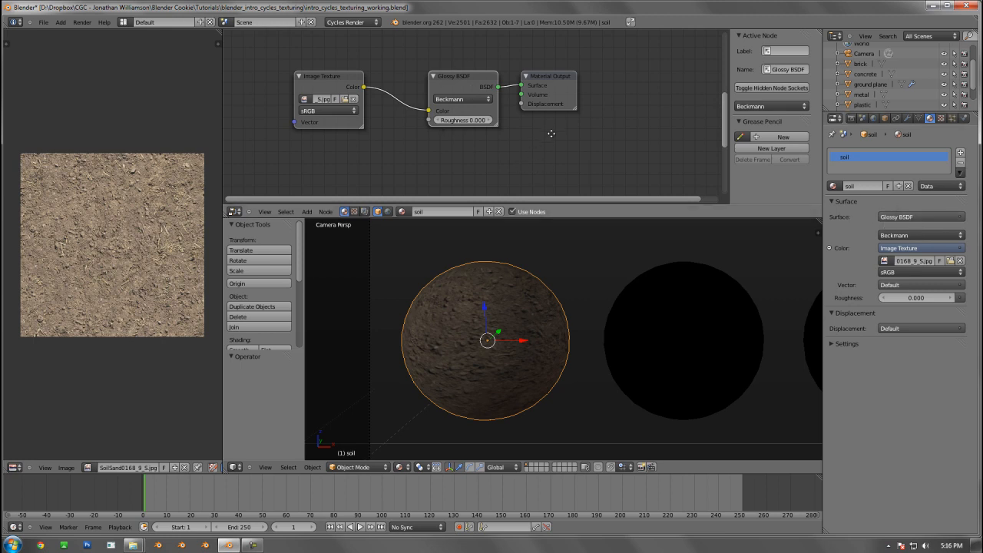
{"action": "middle_click_drag", "start_coordinate": [539, 63], "coordinate": [539, 113]}
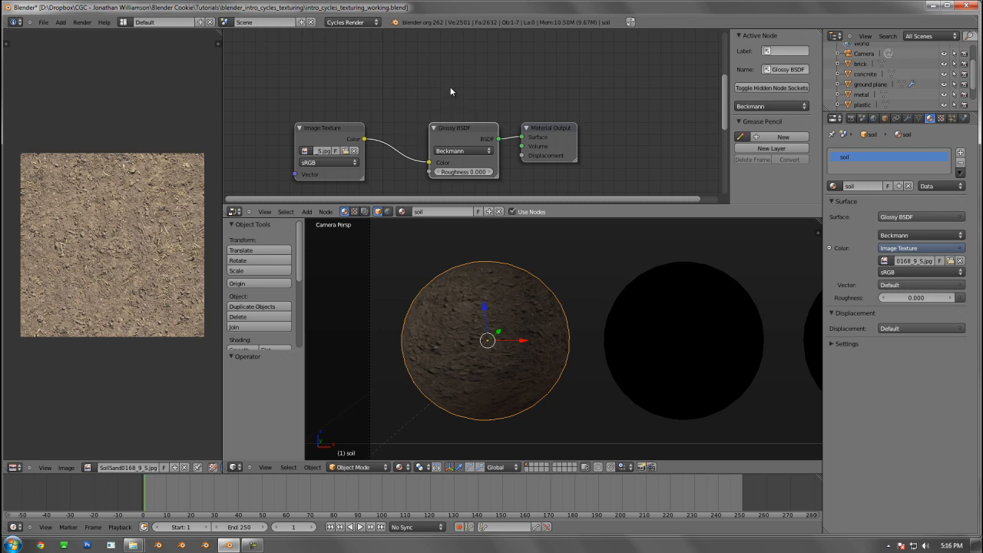
Add an unconnected Diffuse BSDF node above the soil material's Glossy BSDF node and delete it
{"action": "key", "text": "shift+a"}
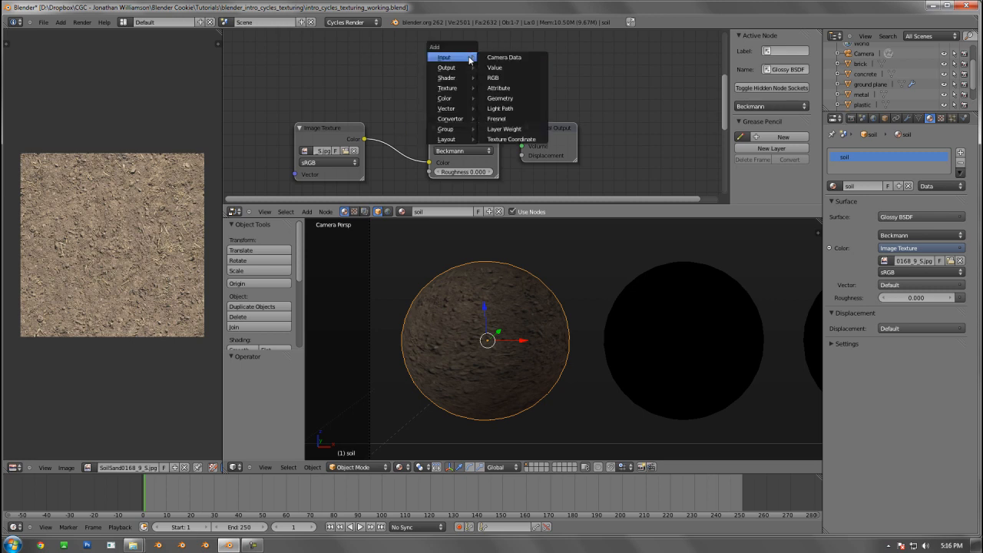
{"action": "mouse_move", "coordinate": [461, 77]}
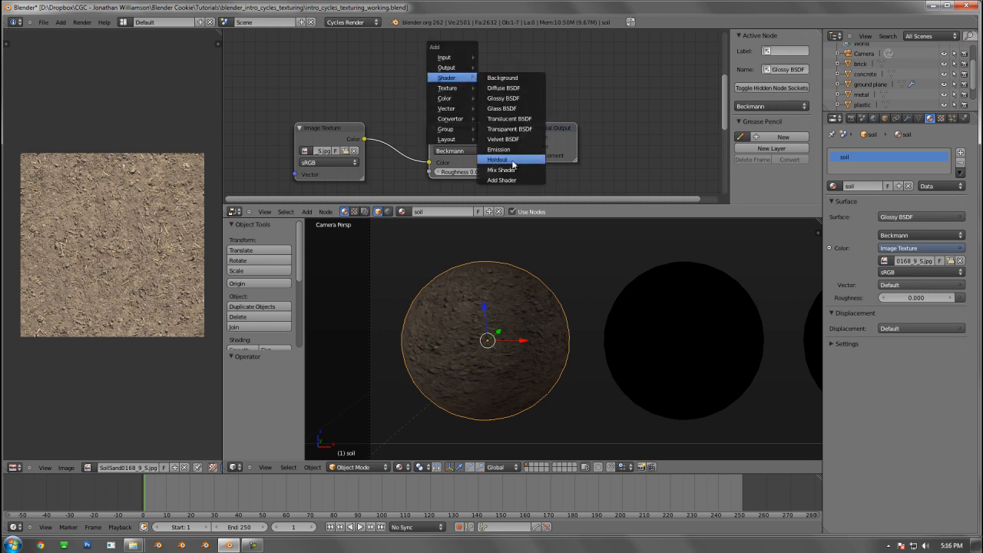
{"action": "left_click", "coordinate": [504, 88]}
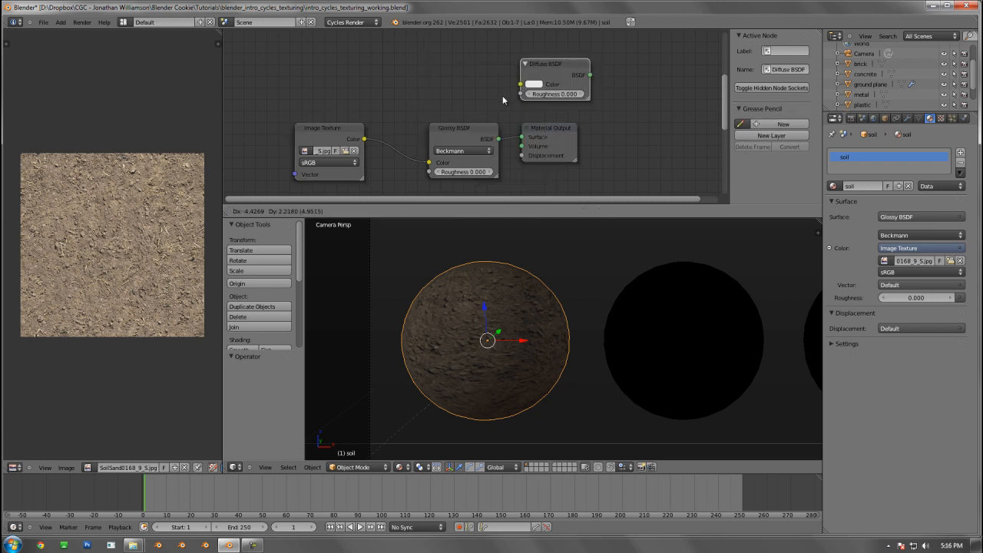
{"action": "left_click", "coordinate": [434, 113]}
{"action": "key", "text": "x"}
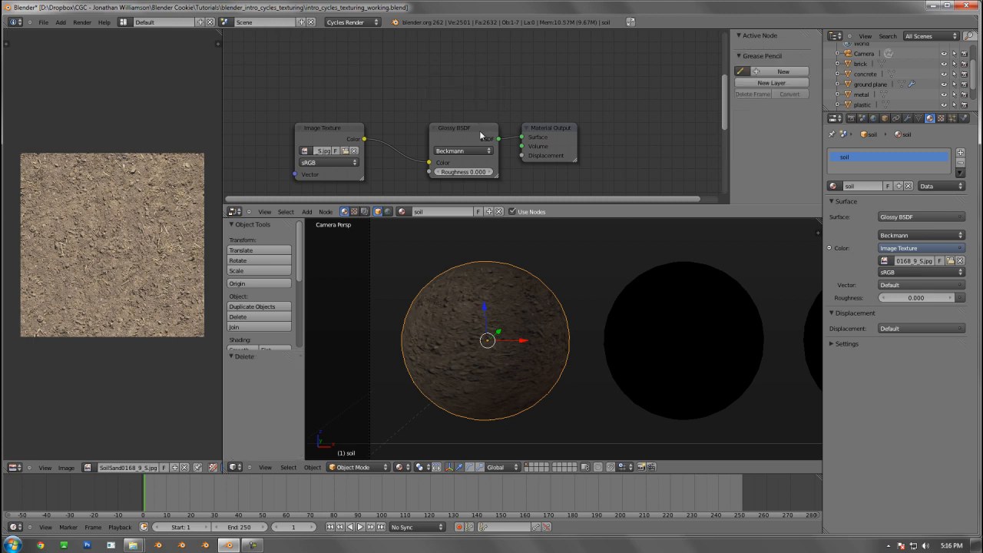
Set the soil material's surface to a Mix Shader combining a Diffuse BSDF first and a Glossy BSDF second
{"action": "left_click", "coordinate": [899, 217]}
{"action": "left_click", "coordinate": [878, 220]}
{"action": "left_click", "coordinate": [917, 217]}
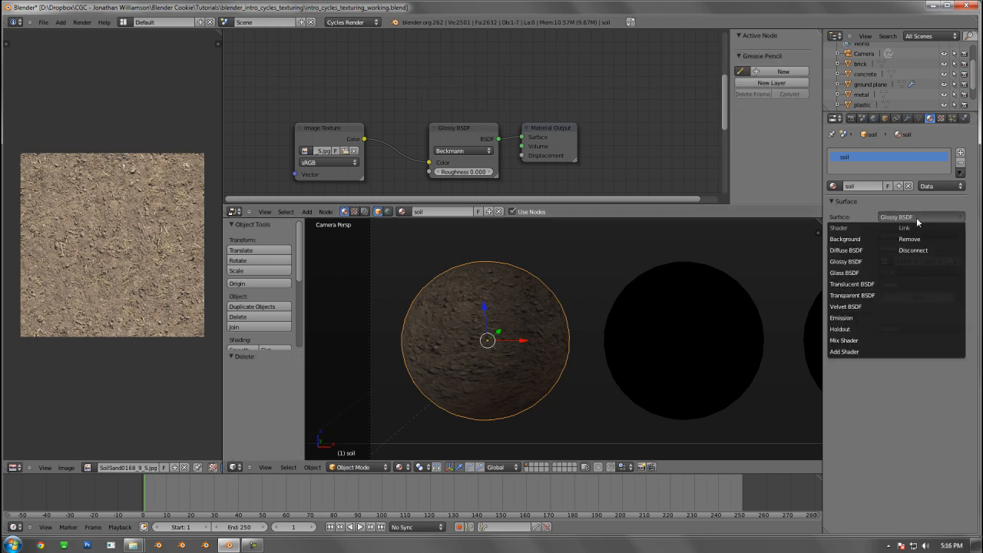
{"action": "left_click", "coordinate": [868, 343]}
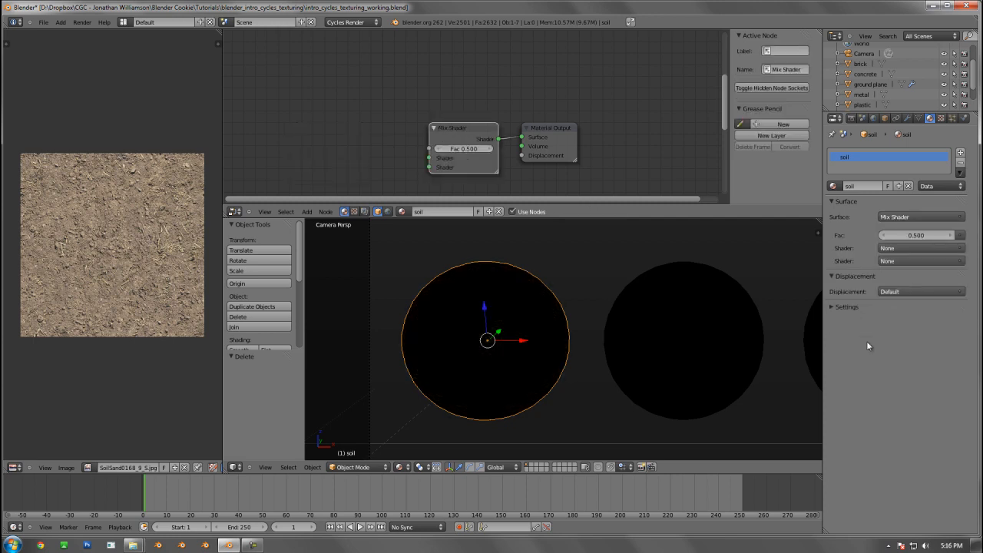
{"action": "left_click", "coordinate": [896, 249]}
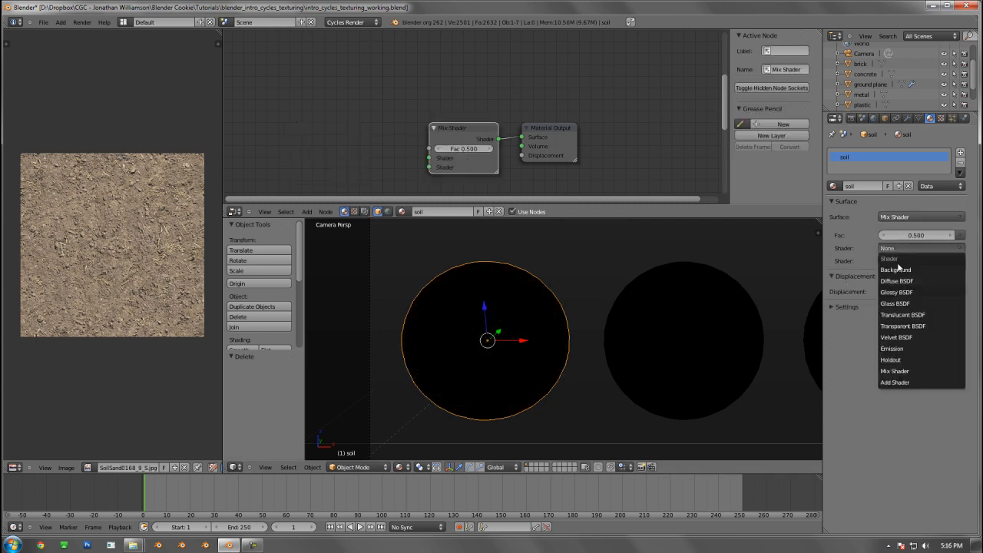
{"action": "left_click", "coordinate": [897, 281]}
{"action": "left_click", "coordinate": [914, 286]}
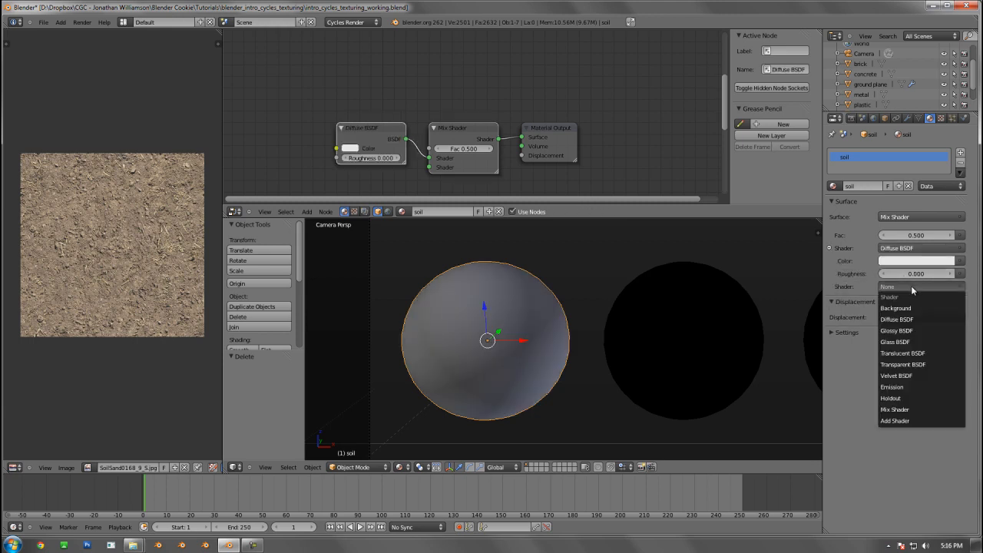
{"action": "left_click", "coordinate": [911, 331]}
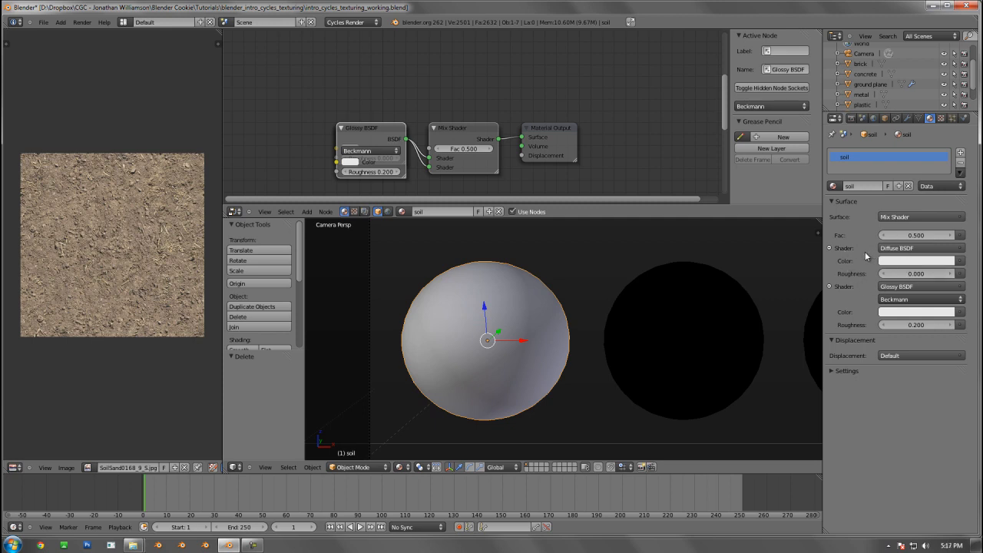
Assign Image Textures using SoilSand0168_9_S.jpg to the color of both the Diffuse and Glossy shaders
{"action": "left_click", "coordinate": [958, 263]}
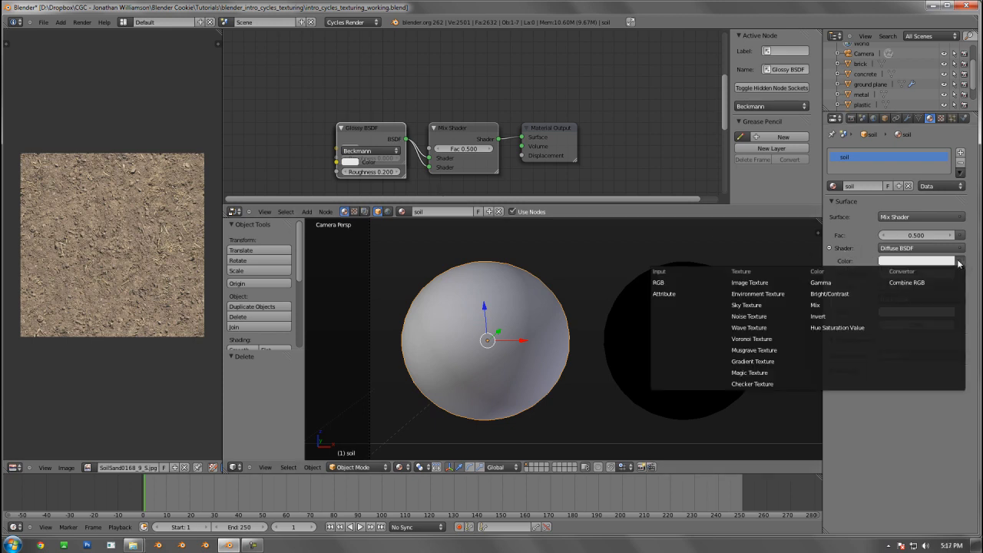
{"action": "left_click", "coordinate": [775, 284]}
{"action": "left_click", "coordinate": [885, 274]}
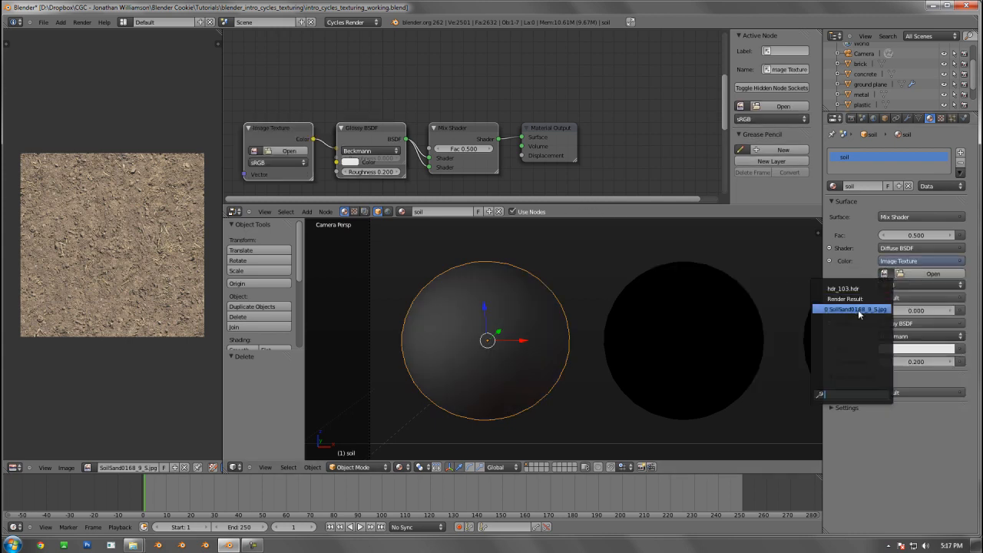
{"action": "left_click", "coordinate": [859, 310]}
{"action": "left_click", "coordinate": [960, 350]}
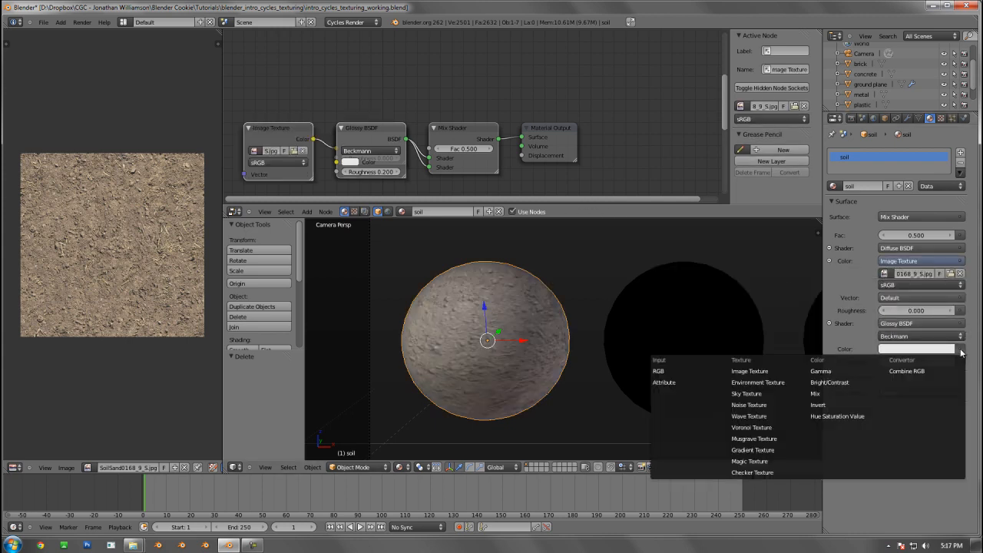
{"action": "left_click", "coordinate": [769, 372]}
{"action": "left_click", "coordinate": [884, 361]}
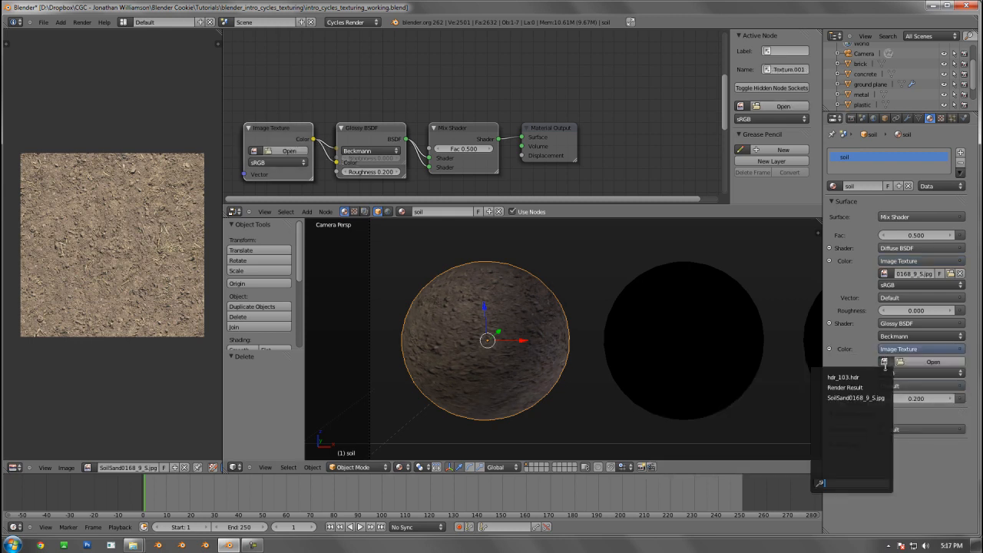
{"action": "left_click", "coordinate": [861, 398]}
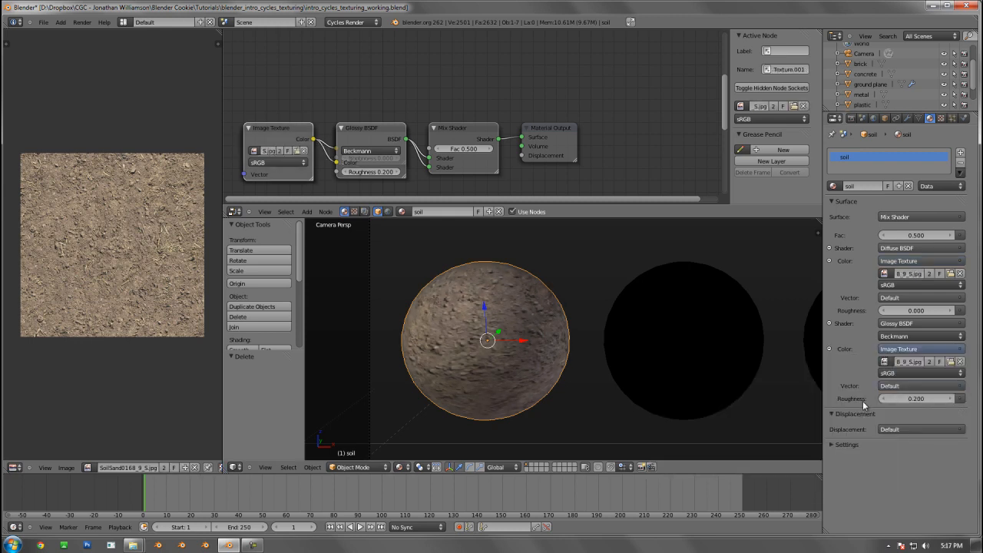
{"action": "middle_click_drag", "start_coordinate": [470, 116], "coordinate": [539, 83]}
{"action": "right_click", "coordinate": [518, 105]}
{"action": "key", "text": "g"}
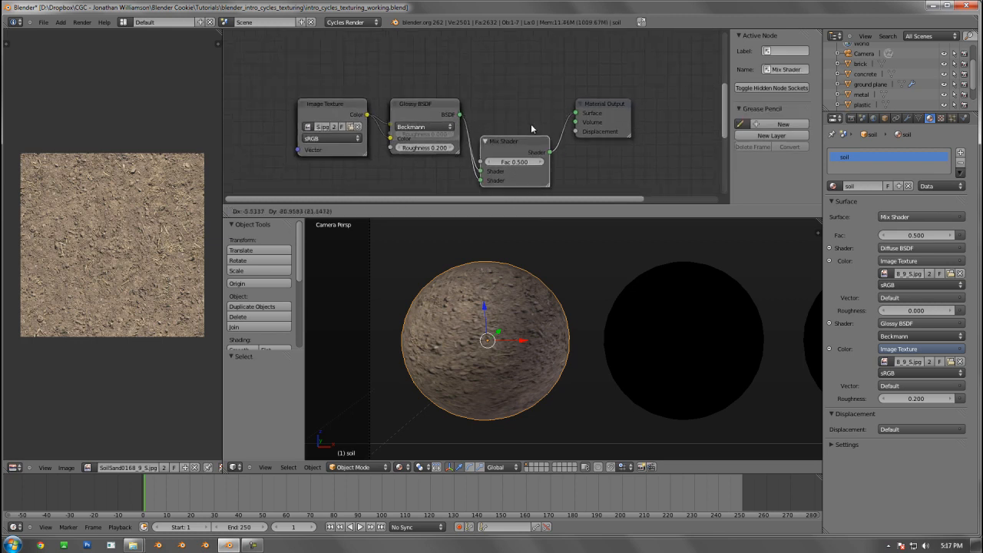
{"action": "right_click", "coordinate": [556, 118]}
{"action": "right_click", "coordinate": [619, 117]}
{"action": "key", "text": "g"}
{"action": "right_click", "coordinate": [632, 113]}
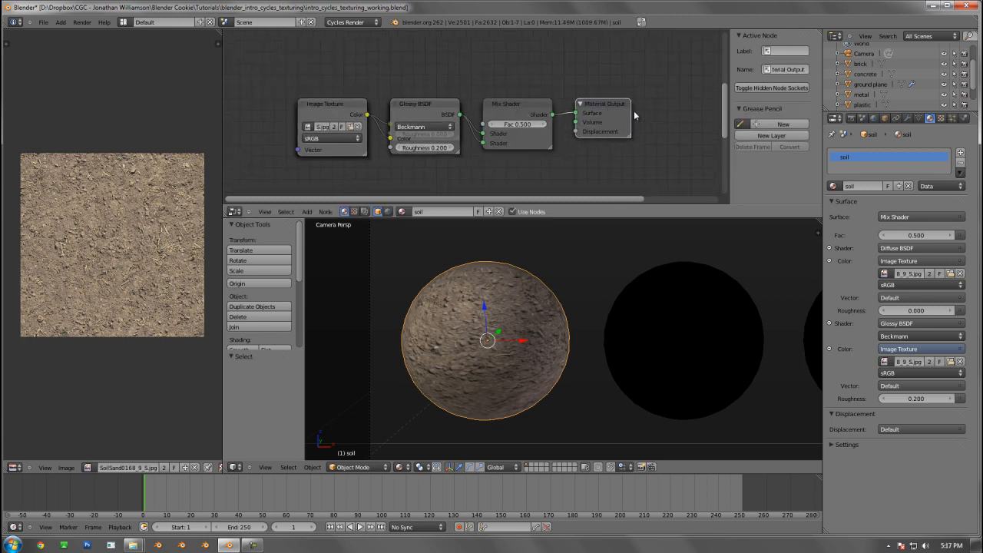
Separate the overlapping shader nodes, placing the Glossy BSDF above the Diffuse BSDF
{"action": "right_click", "coordinate": [420, 104]}
{"action": "key", "text": "g"}
{"action": "left_click", "coordinate": [417, 51]}
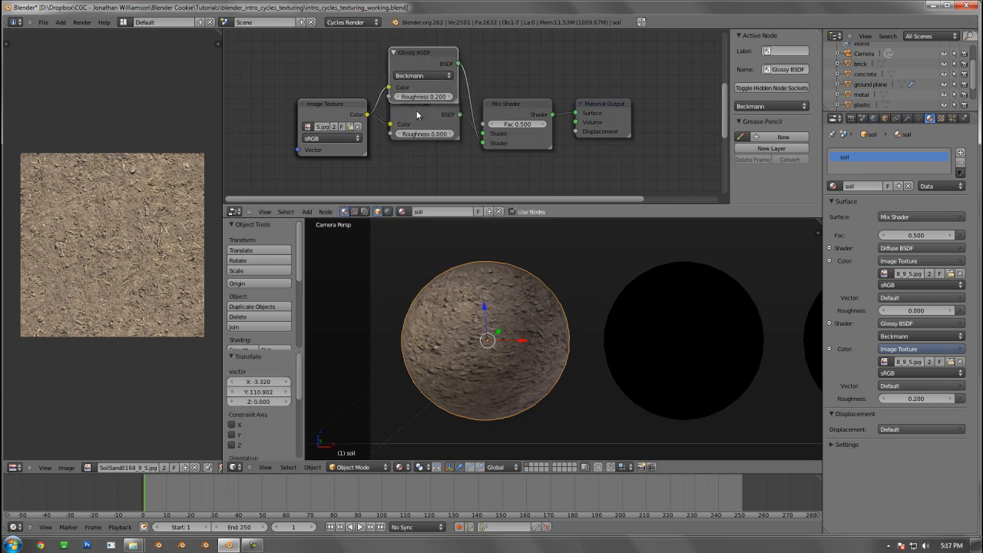
{"action": "right_click", "coordinate": [416, 112]}
{"action": "key", "text": "g"}
{"action": "left_click", "coordinate": [417, 144]}
Separate the two overlapping Image Texture nodes so each sits beside the shader it feeds
{"action": "right_click", "coordinate": [344, 104]}
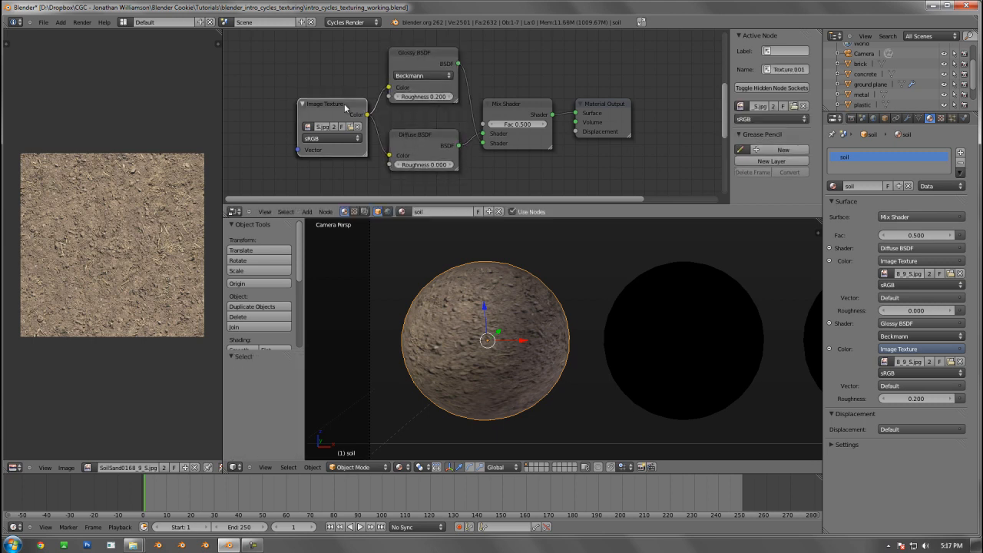
{"action": "key", "text": "shift+d"}
{"action": "left_click", "coordinate": [336, 39]}
{"action": "right_click", "coordinate": [348, 120]}
{"action": "key", "text": "g"}
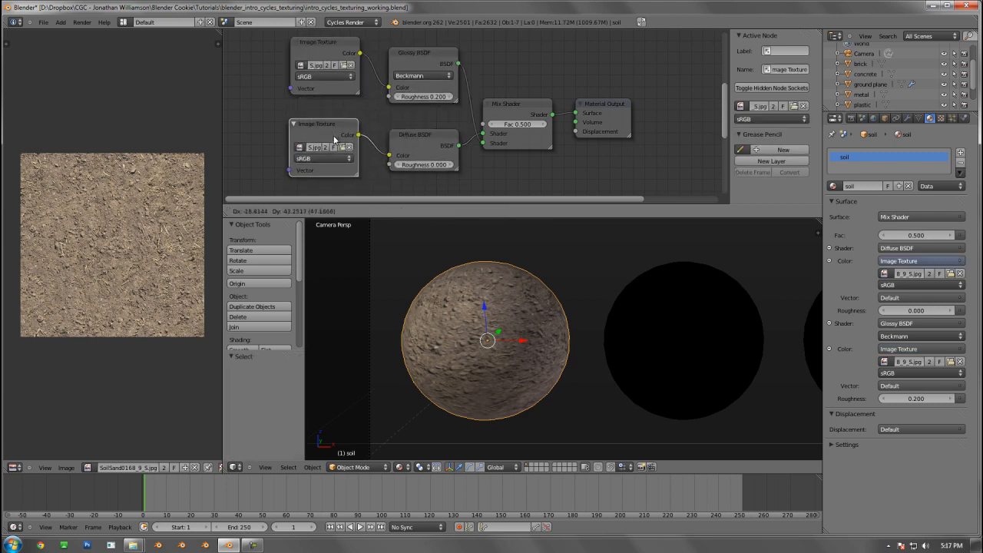
{"action": "left_click", "coordinate": [334, 135]}
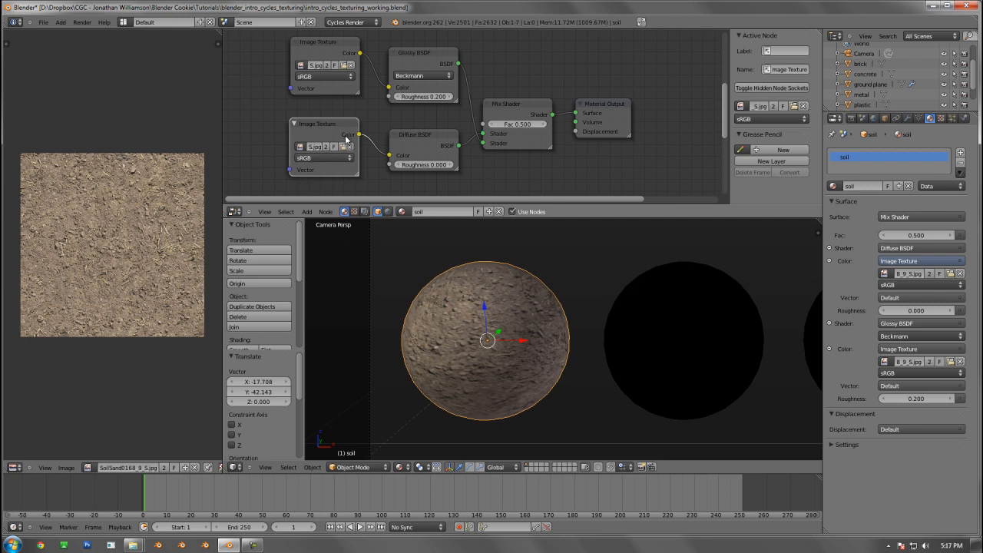
Delete the Image Texture node that feeds the Glossy BSDF
{"action": "middle_click_drag", "start_coordinate": [351, 145], "coordinate": [365, 151]}
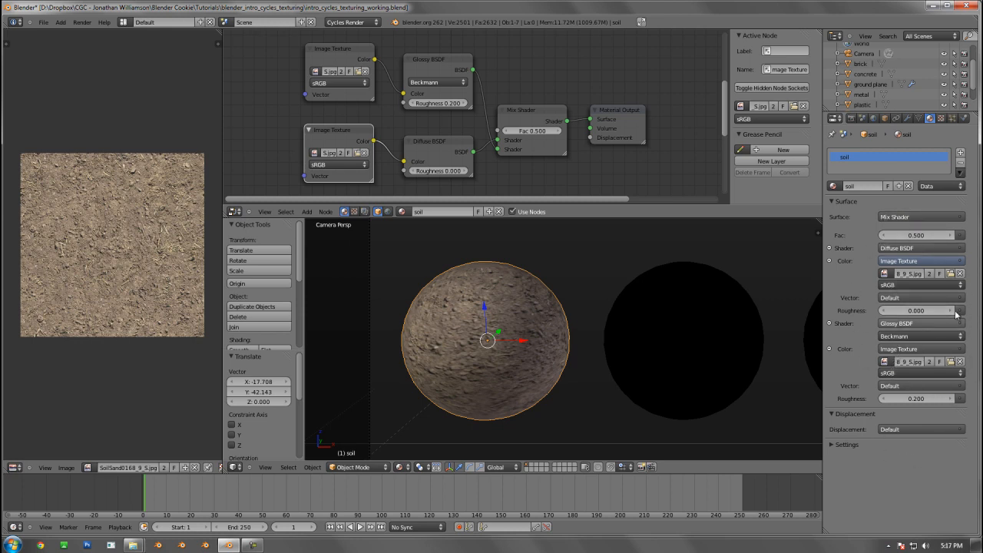
{"action": "middle_click_drag", "start_coordinate": [384, 144], "coordinate": [420, 142]}
{"action": "scroll", "coordinate": [424, 152], "scroll_direction": "down", "scroll_amount": 2}
{"action": "scroll", "coordinate": [423, 146], "scroll_direction": "up", "scroll_amount": 2}
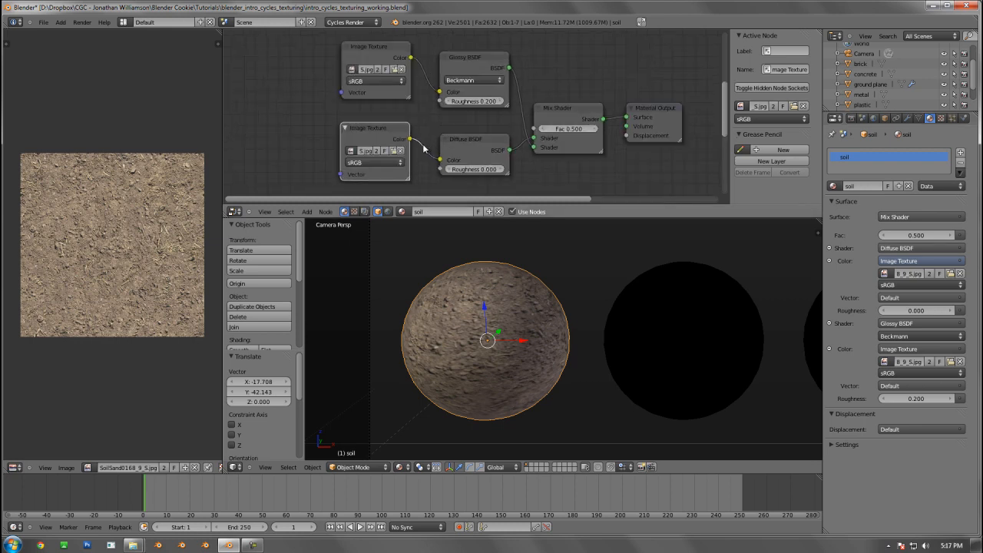
{"action": "left_click", "coordinate": [383, 48]}
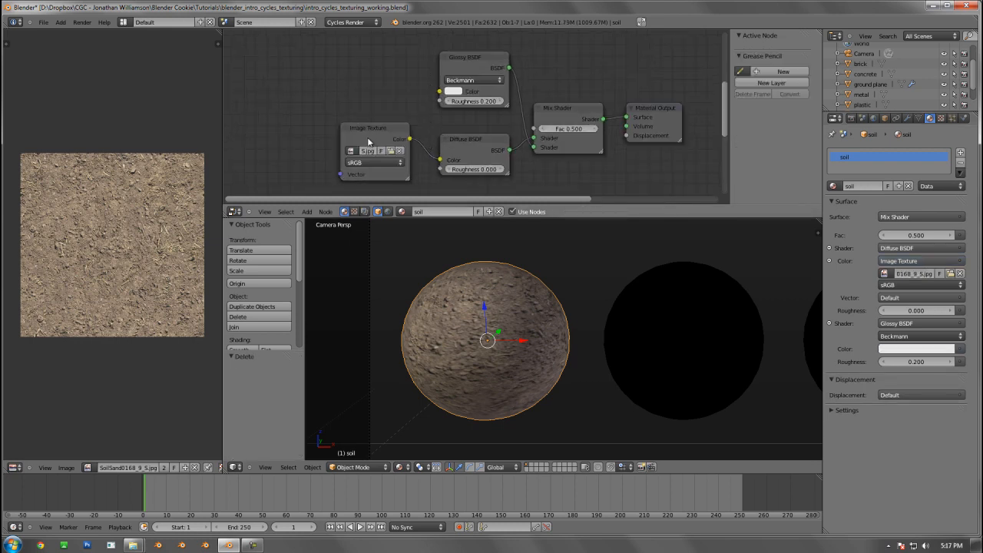
{"action": "key", "text": "x"}
Move the remaining Image Texture node between the two shaders' heights and link its color output to the Glossy BSDF's color as well
{"action": "left_click_drag", "start_coordinate": [350, 112], "coordinate": [303, 84]}
{"action": "left_click_drag", "start_coordinate": [362, 109], "coordinate": [439, 101]}
{"action": "key", "text": "ctrl+z"}
{"action": "left_click_drag", "start_coordinate": [362, 109], "coordinate": [440, 88]}
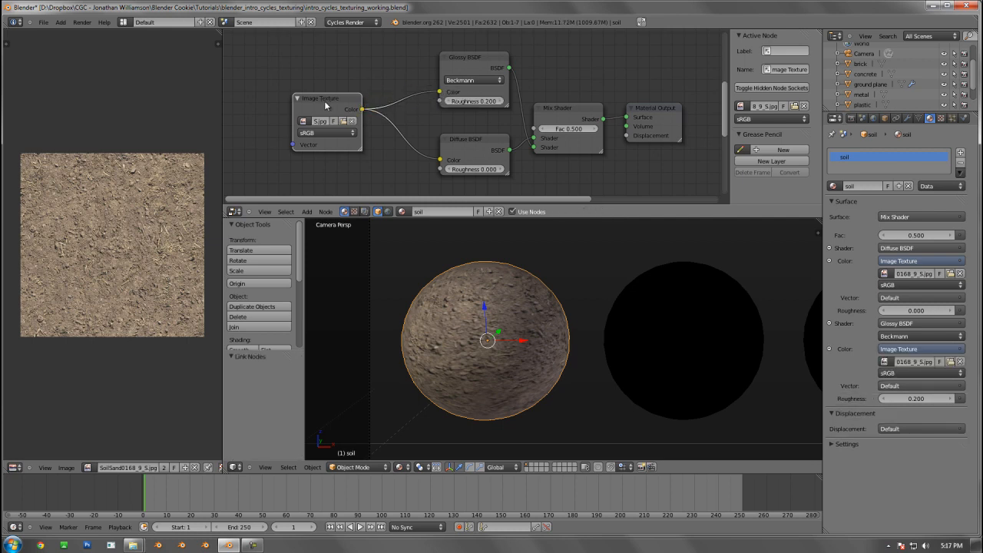
Tidy the soil node layout by repositioning the Image Texture, Mix Shader and Material Output nodes into a neat row
{"action": "left_click_drag", "start_coordinate": [337, 95], "coordinate": [344, 93]}
{"action": "middle_click_drag", "start_coordinate": [485, 113], "coordinate": [461, 104]}
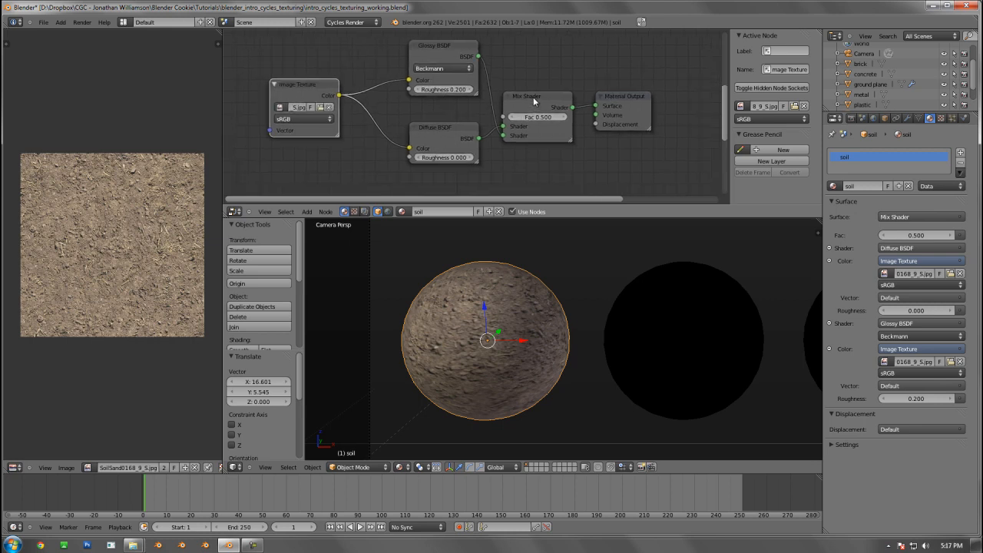
{"action": "left_click_drag", "start_coordinate": [533, 96], "coordinate": [537, 89]}
{"action": "left_click_drag", "start_coordinate": [624, 96], "coordinate": [622, 93]}
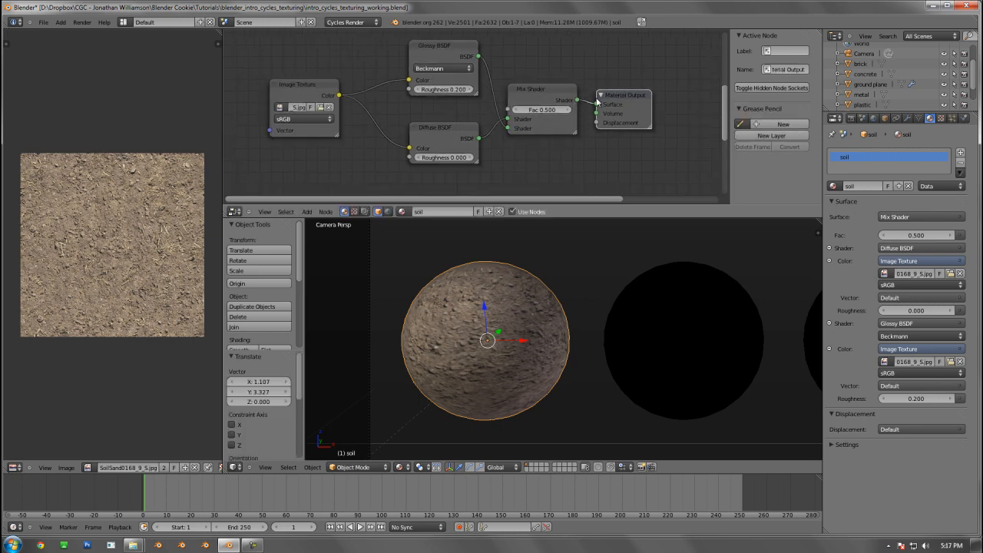
{"action": "left_click_drag", "start_coordinate": [613, 110], "coordinate": [611, 105]}
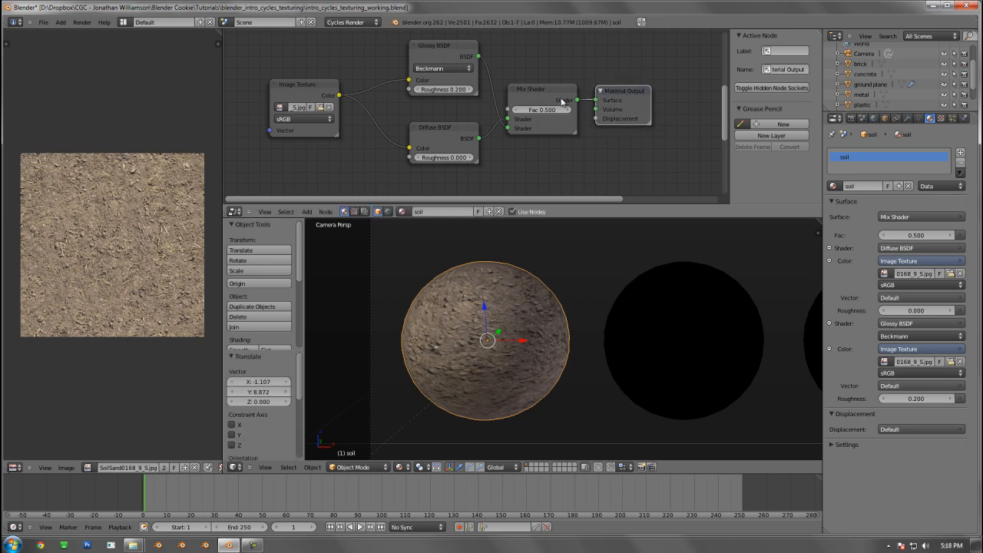
{"action": "middle_click_drag", "start_coordinate": [471, 116], "coordinate": [475, 117]}
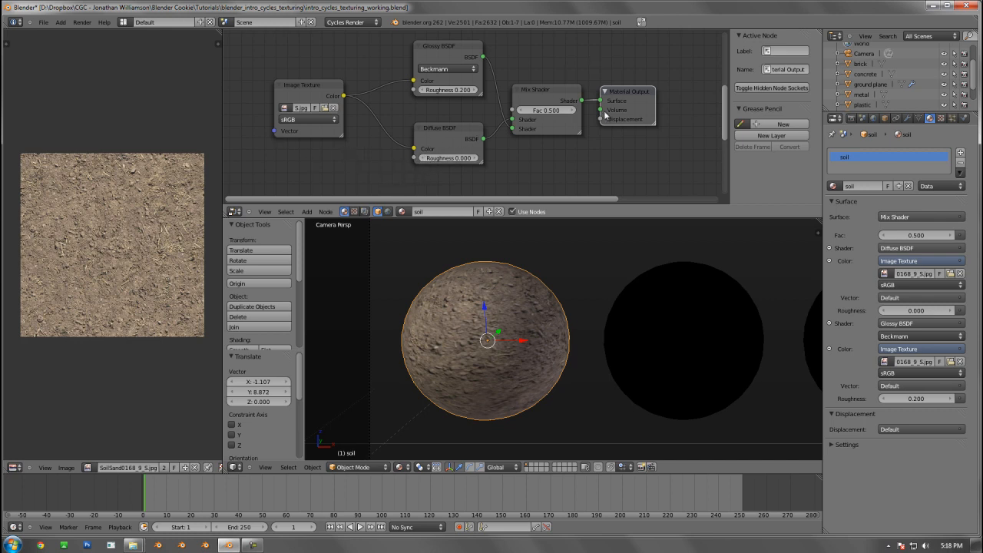
{"action": "left_click_drag", "start_coordinate": [613, 100], "coordinate": [641, 91]}
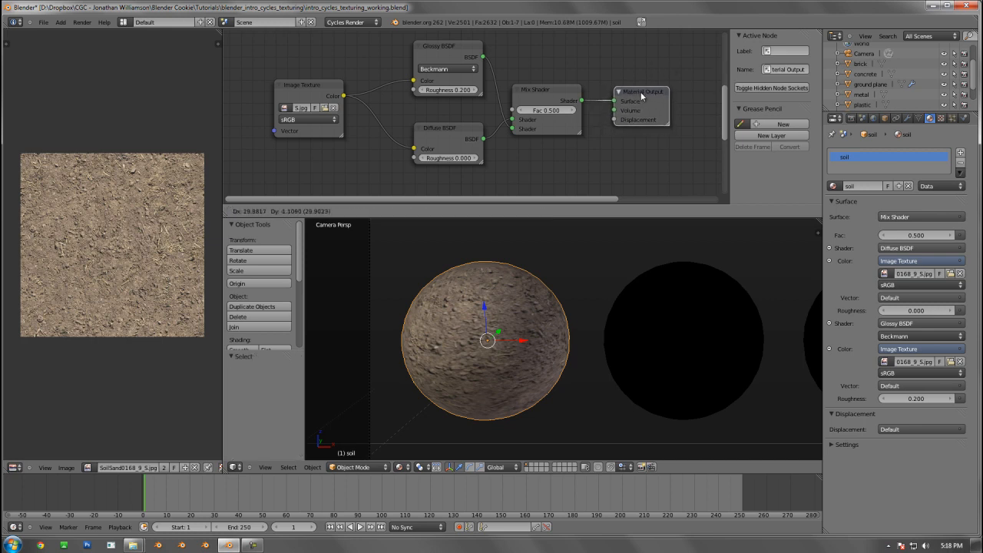
Swap the stacking of the shader nodes so the Diffuse BSDF sits above the Glossy BSDF, and lower the Image Texture node slightly
{"action": "scroll", "coordinate": [617, 123], "scroll_direction": "down", "scroll_amount": 2}
{"action": "scroll", "coordinate": [617, 123], "scroll_direction": "up", "scroll_amount": 2}
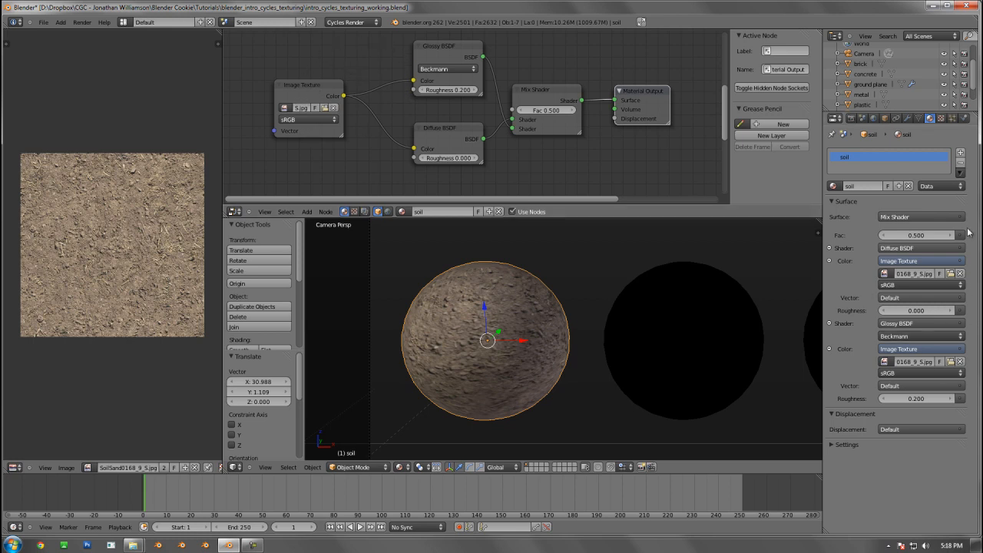
{"action": "scroll", "coordinate": [476, 85], "scroll_direction": "down", "scroll_amount": 2}
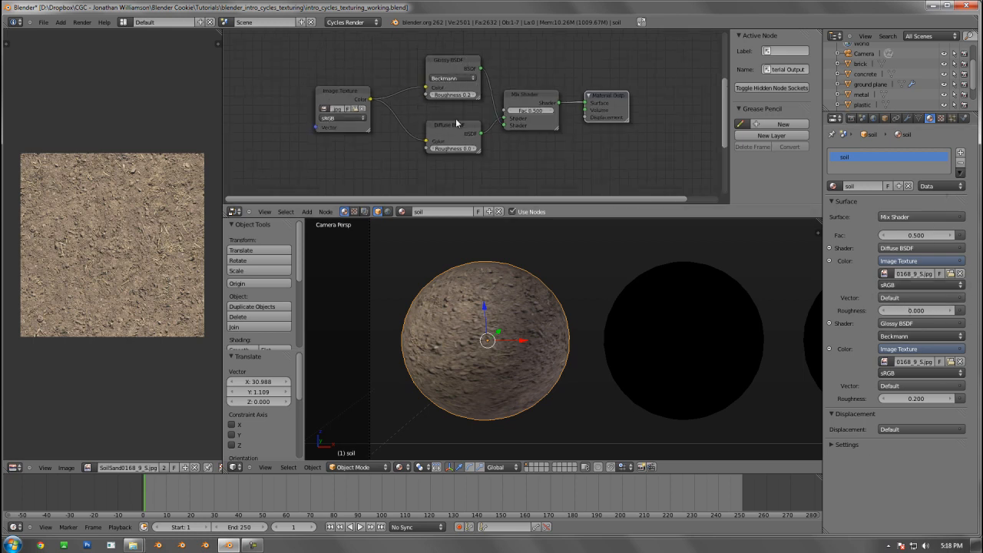
{"action": "left_click_drag", "start_coordinate": [456, 132], "coordinate": [454, 90]}
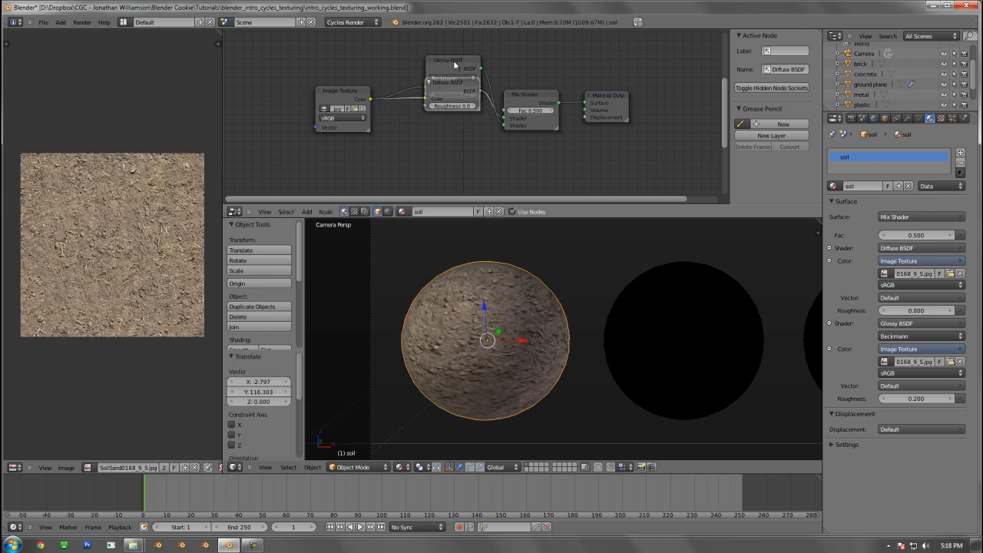
{"action": "left_click_drag", "start_coordinate": [454, 131], "coordinate": [455, 166]}
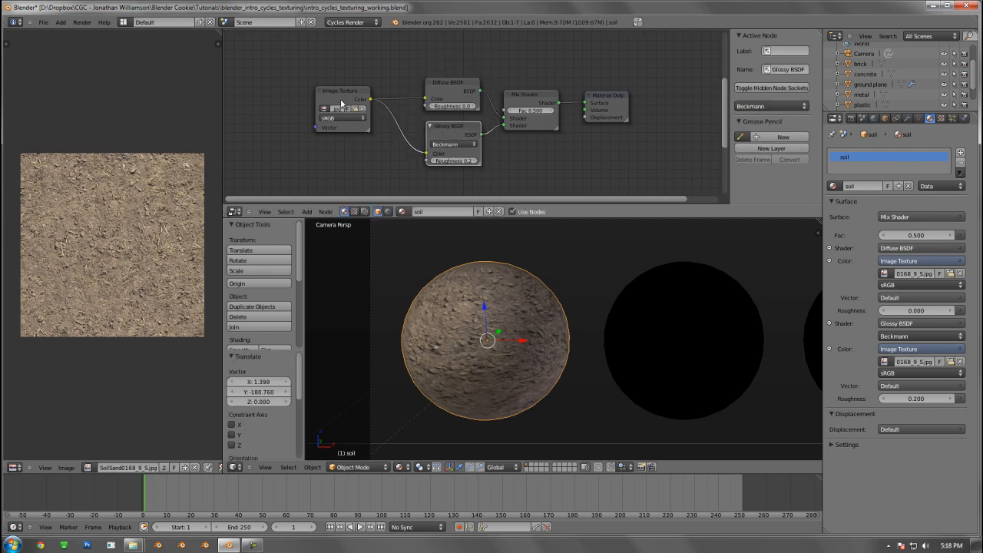
{"action": "left_click_drag", "start_coordinate": [339, 105], "coordinate": [341, 116]}
{"action": "scroll", "coordinate": [371, 150], "scroll_direction": "up", "scroll_amount": 2}
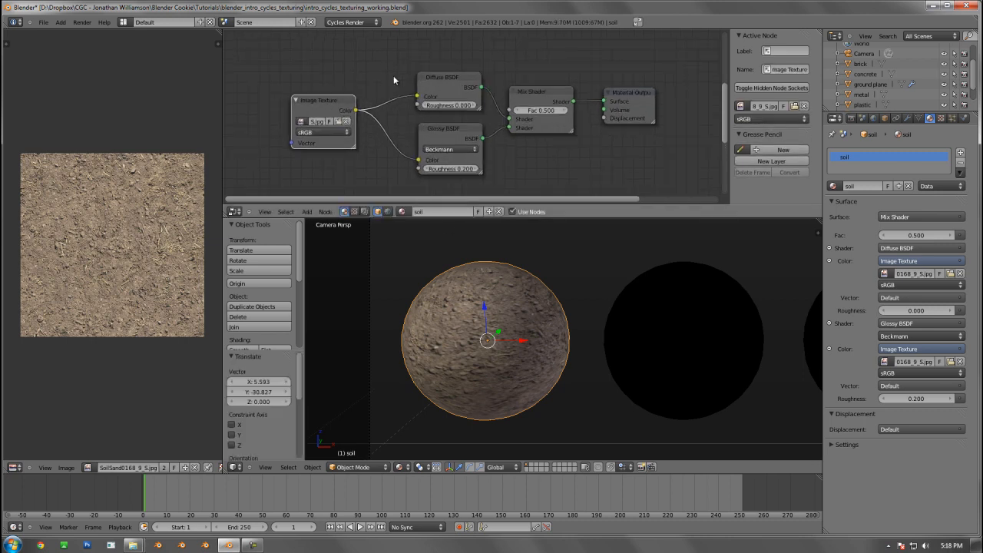
Set the Mix Shader's factor to 1.000, preview the spheres with Rendered viewport shading and show the scene's render settings
{"action": "left_click_drag", "start_coordinate": [532, 101], "coordinate": [595, 109]}
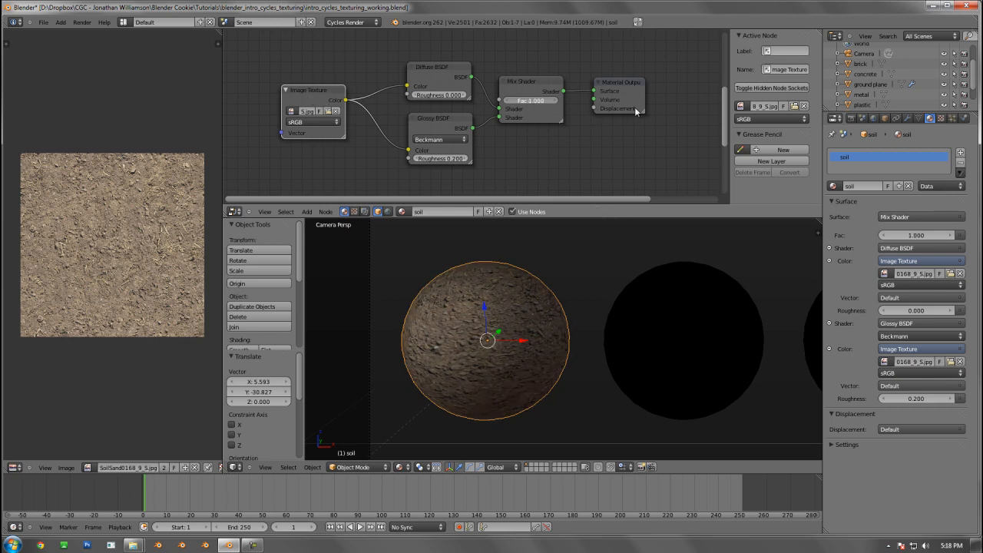
{"action": "left_click", "coordinate": [399, 467]}
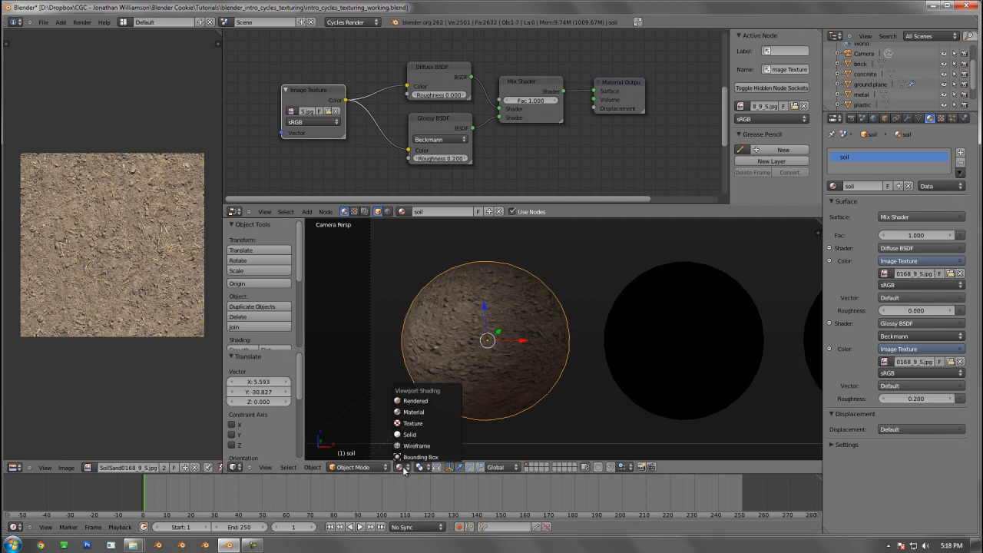
{"action": "left_click", "coordinate": [428, 402]}
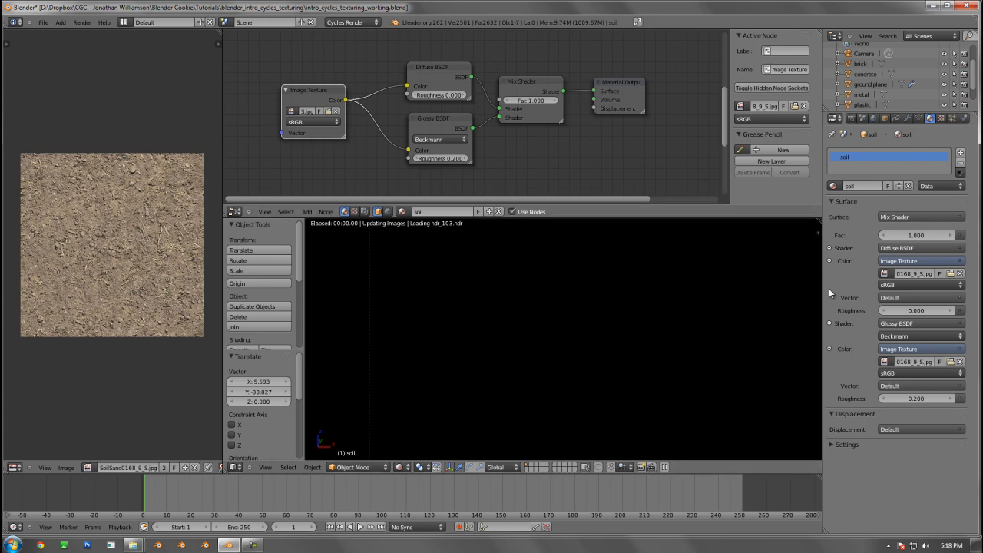
{"action": "left_click", "coordinate": [852, 119]}
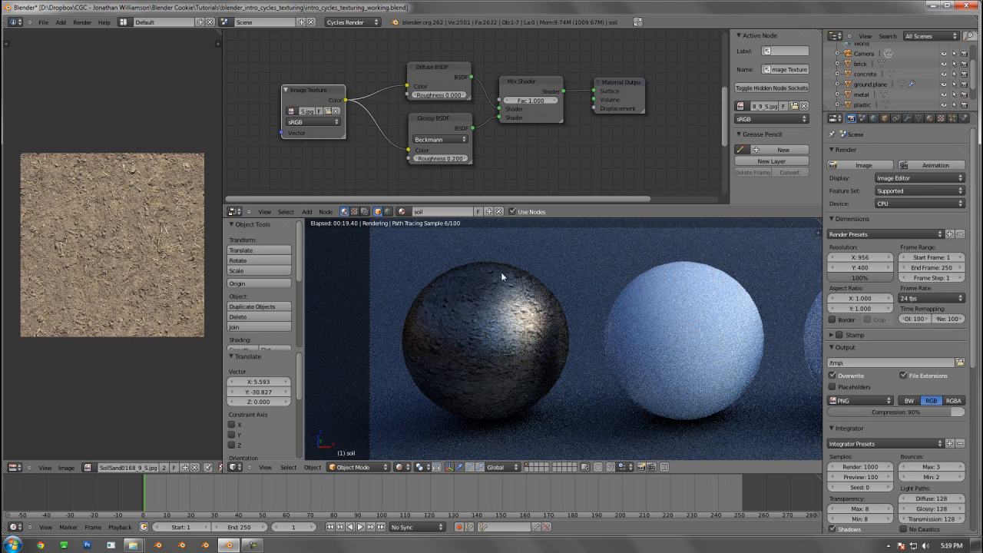
Set the Mix Shader's factor to 0.000 and make the node editor taller
{"action": "key", "text": "g"}
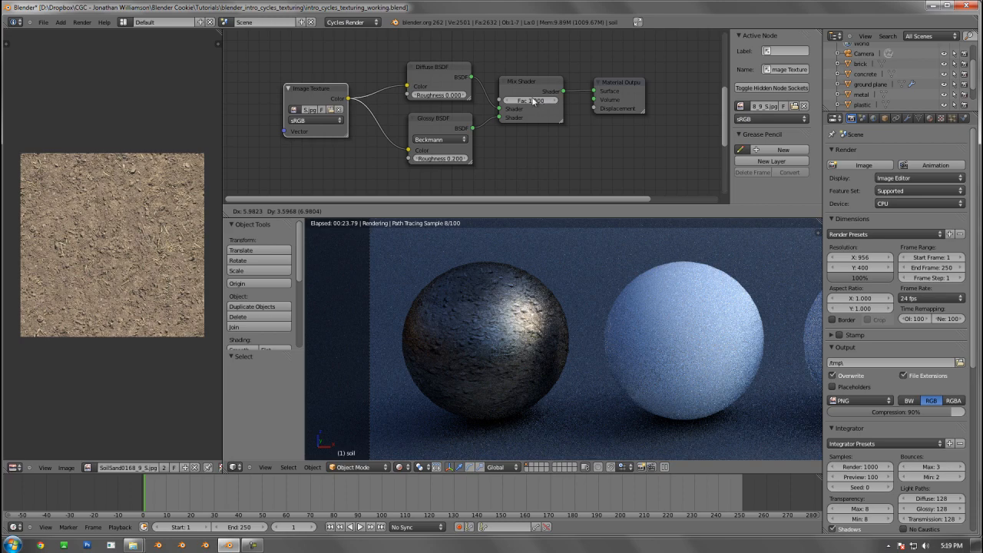
{"action": "left_click", "coordinate": [535, 100]}
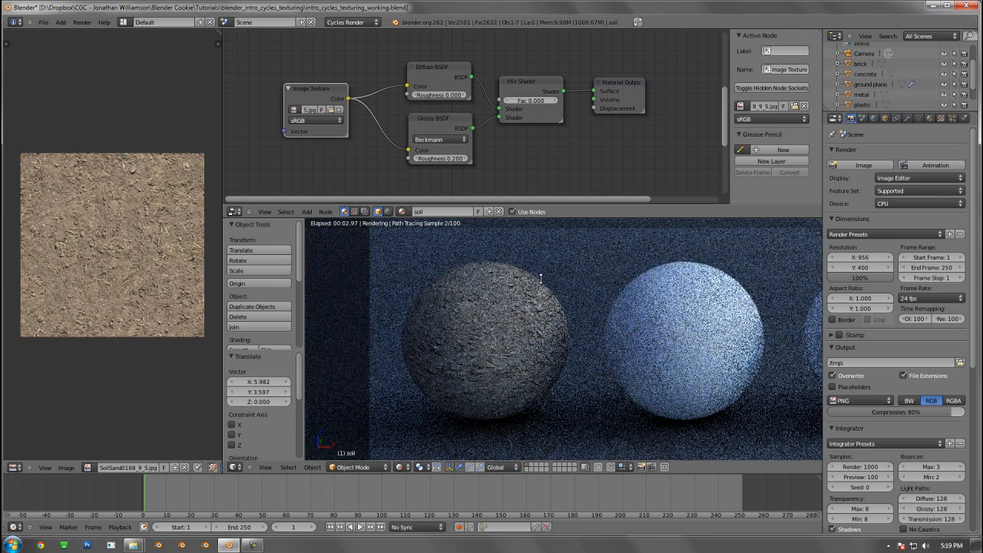
{"action": "left_click_drag", "start_coordinate": [223, 218], "coordinate": [222, 341]}
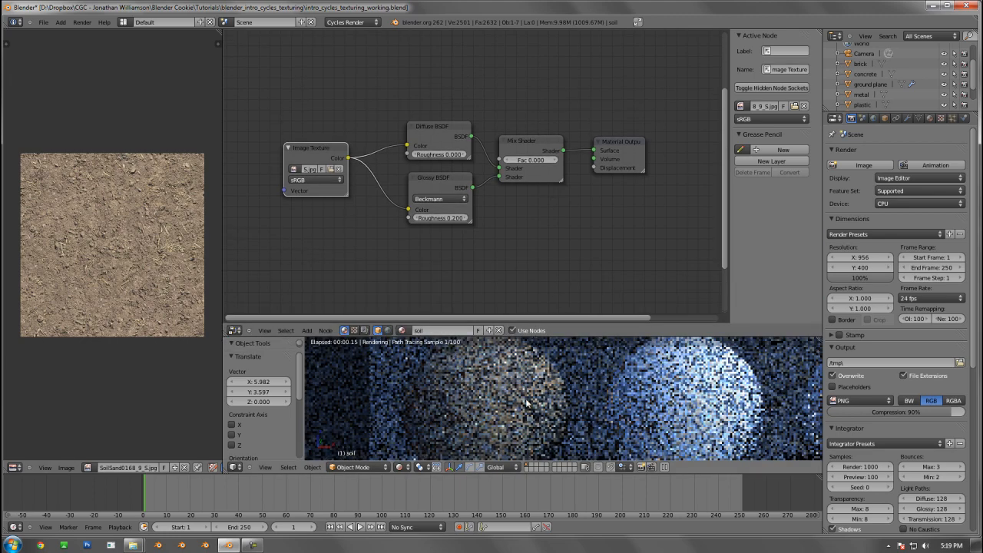
Set the render device to GPU Compute and turn on Rendered shading in a resized 3D viewport
{"action": "left_click", "coordinate": [908, 203]}
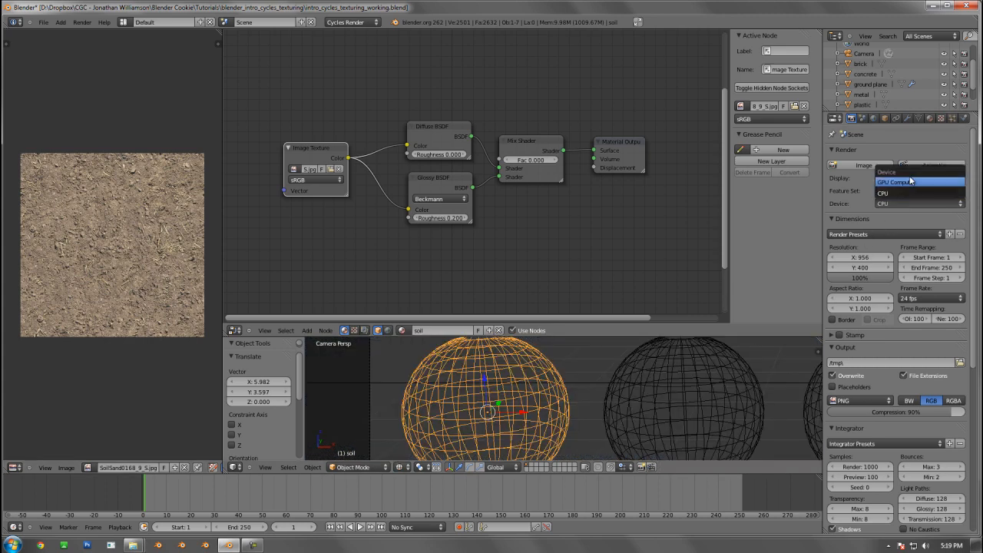
{"action": "left_click", "coordinate": [911, 181]}
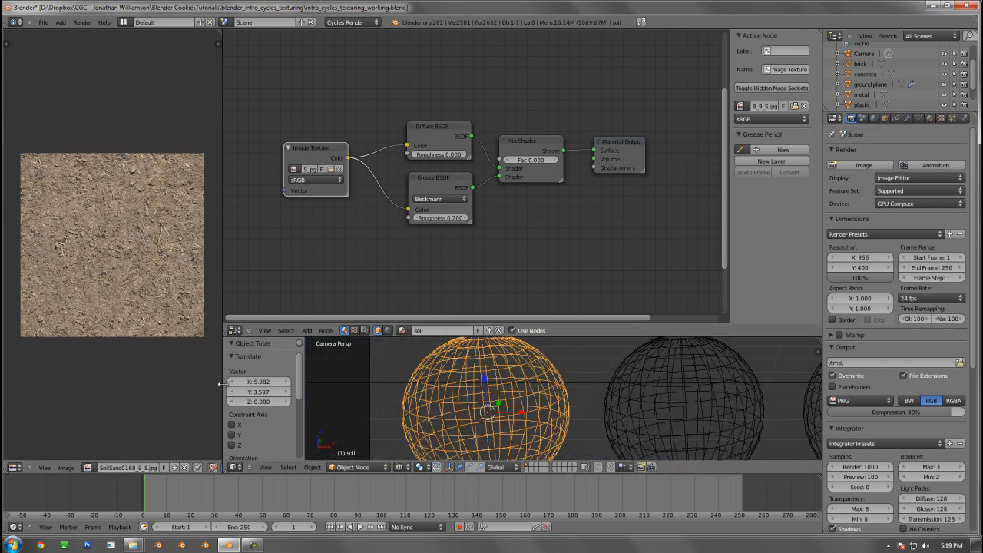
{"action": "left_click_drag", "start_coordinate": [223, 382], "coordinate": [286, 382]}
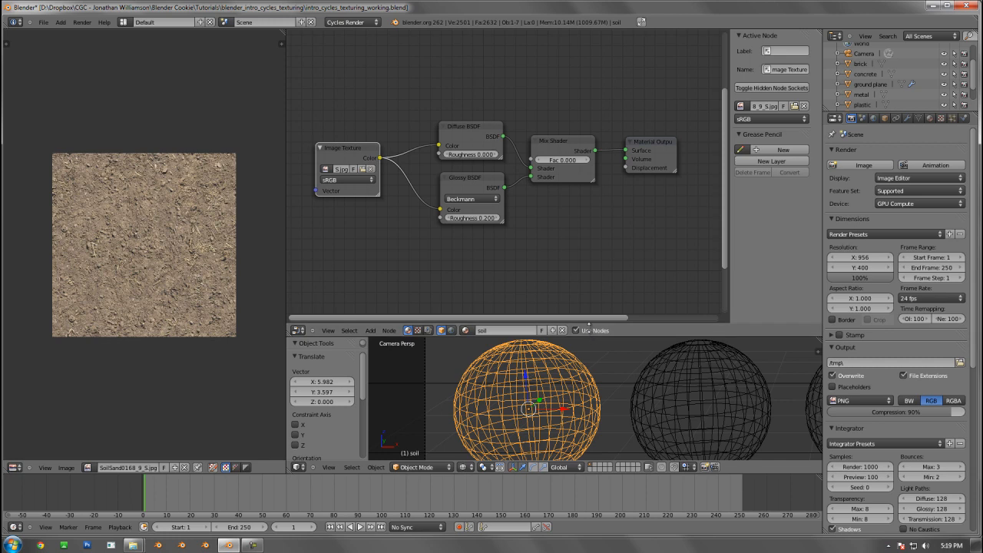
{"action": "left_click_drag", "start_coordinate": [589, 334], "coordinate": [589, 330]}
{"action": "left_click", "coordinate": [464, 467]}
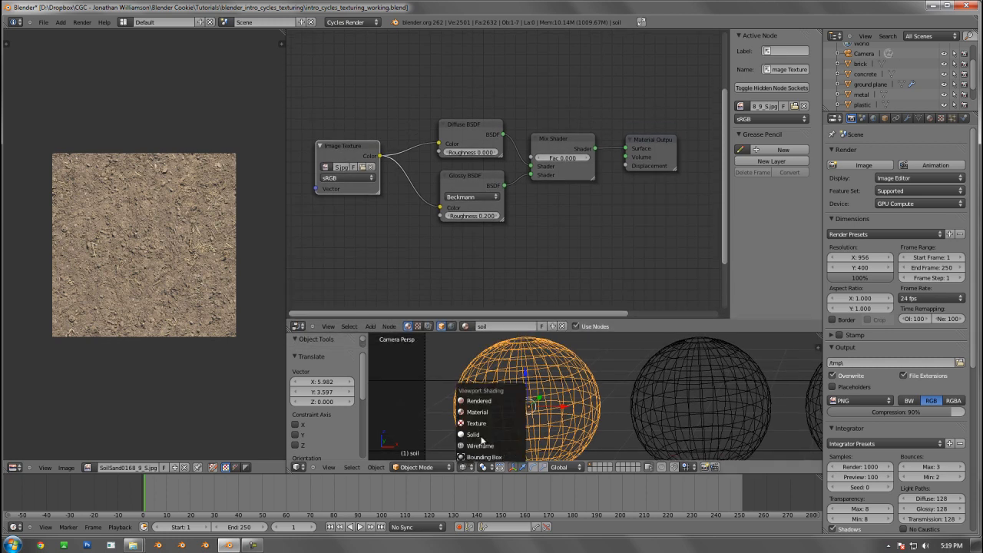
{"action": "left_click", "coordinate": [496, 401]}
{"action": "left_click_drag", "start_coordinate": [615, 333], "coordinate": [620, 284]}
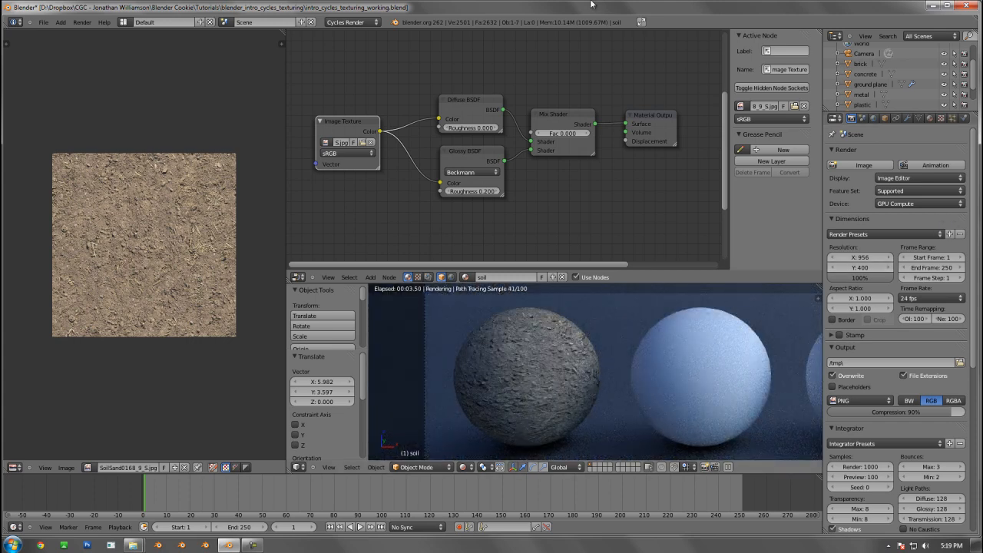
Align the soil nodes by adjusting the Diffuse BSDF, raising the Image Texture level with it and raising the Mix Shader slightly
{"action": "left_click", "coordinate": [473, 107]}
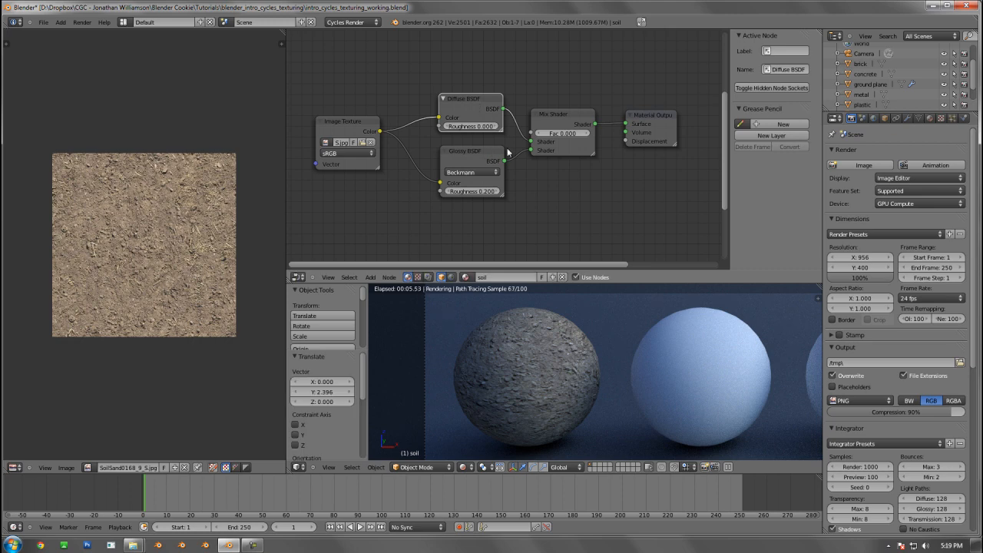
{"action": "scroll", "coordinate": [525, 166], "scroll_direction": "up", "scroll_amount": 2}
{"action": "middle_click_drag", "start_coordinate": [525, 167], "coordinate": [551, 172]}
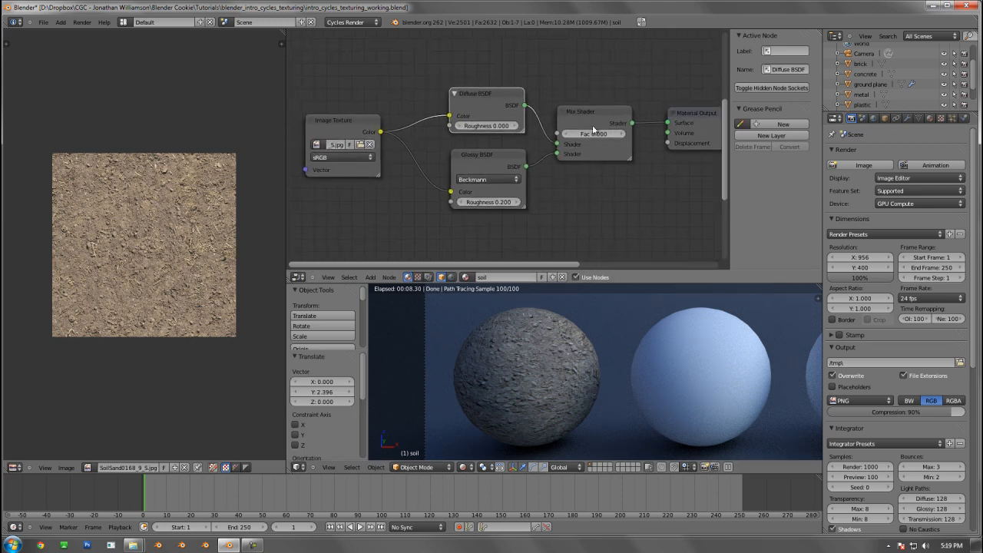
{"action": "left_click_drag", "start_coordinate": [486, 104], "coordinate": [487, 110]}
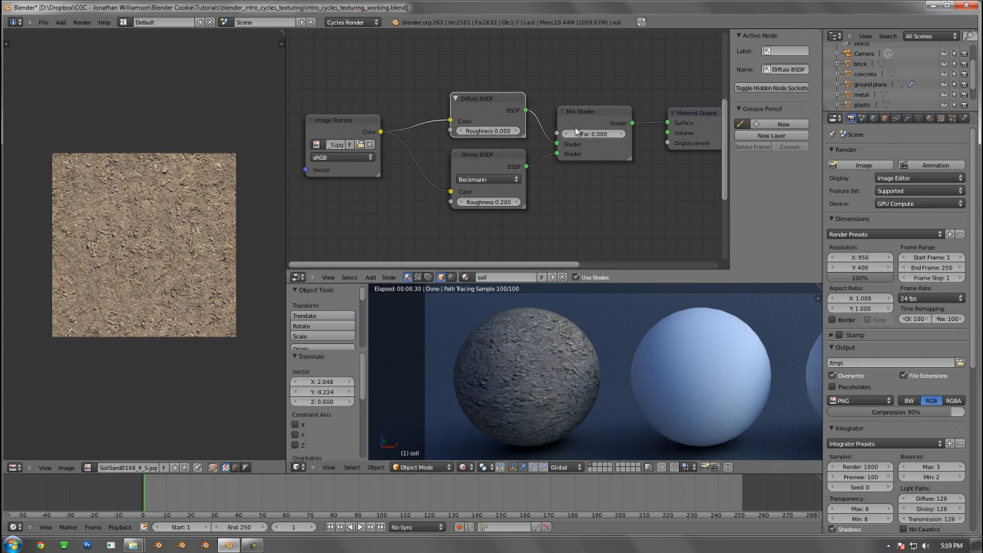
{"action": "middle_click_drag", "start_coordinate": [534, 109], "coordinate": [512, 133]}
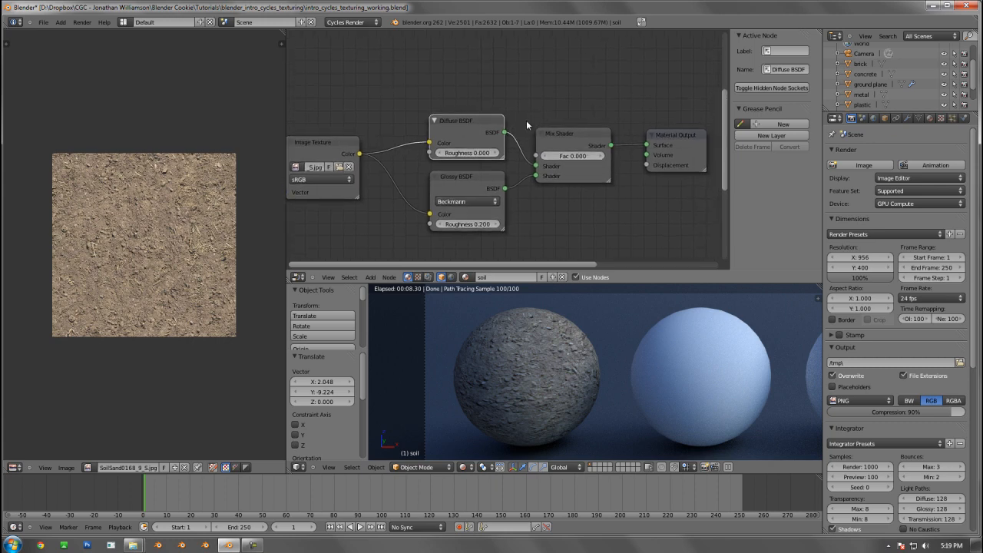
{"action": "left_click", "coordinate": [352, 140]}
{"action": "left_click_drag", "start_coordinate": [352, 140], "coordinate": [356, 120]}
{"action": "middle_click_drag", "start_coordinate": [521, 174], "coordinate": [492, 152]}
{"action": "left_click_drag", "start_coordinate": [565, 113], "coordinate": [567, 102]}
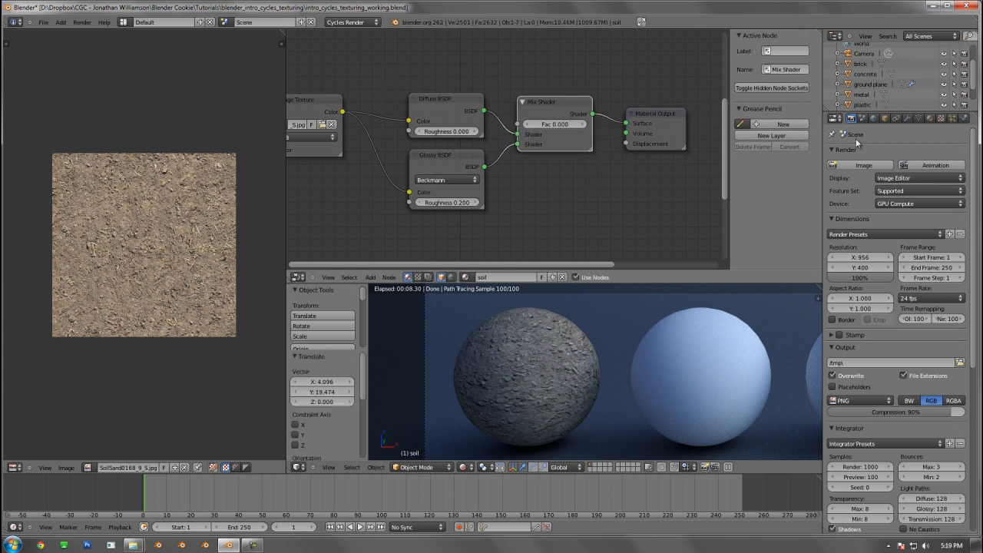
Add an RGB to BW converter to the Glossy BSDF's roughness in the soil material
{"action": "left_click", "coordinate": [931, 118]}
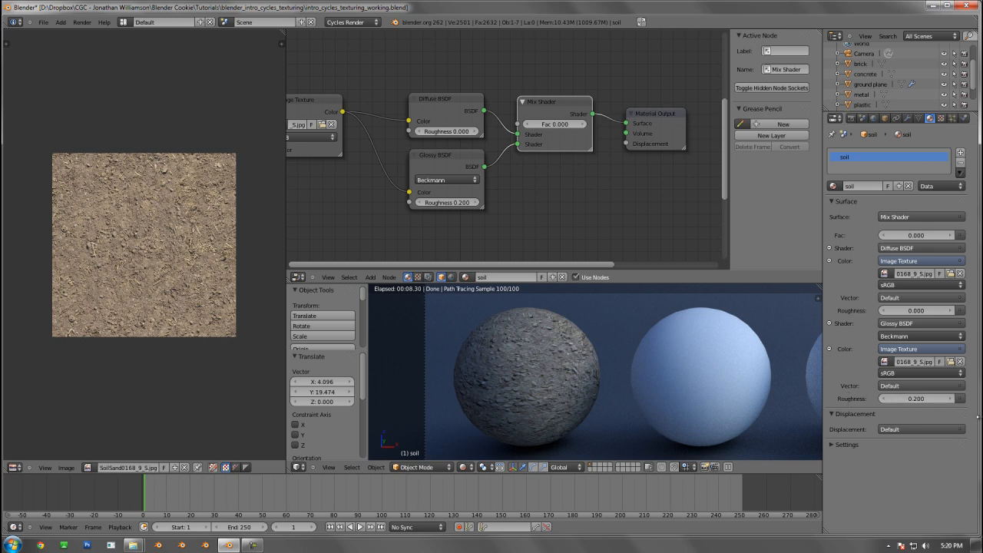
{"action": "left_click", "coordinate": [961, 399]}
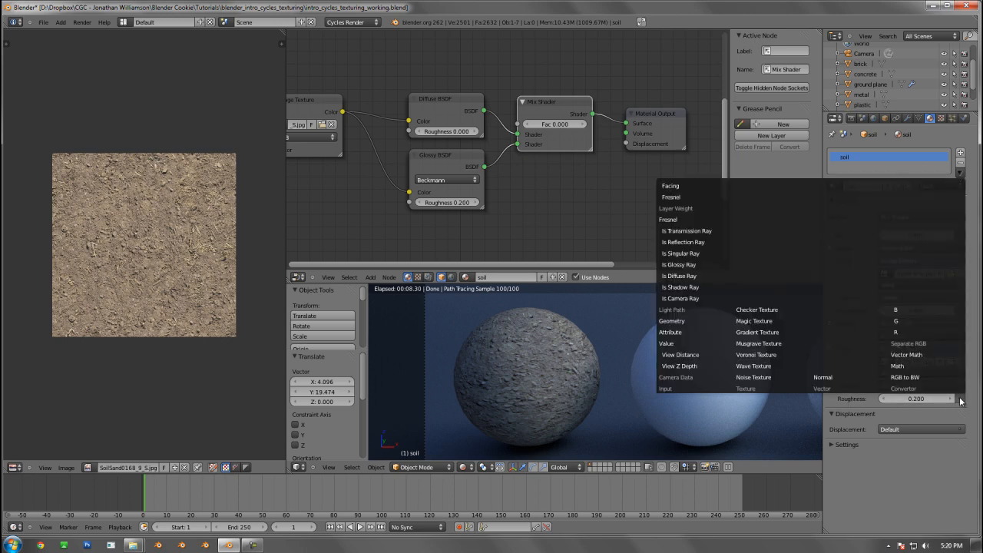
{"action": "left_click", "coordinate": [914, 377]}
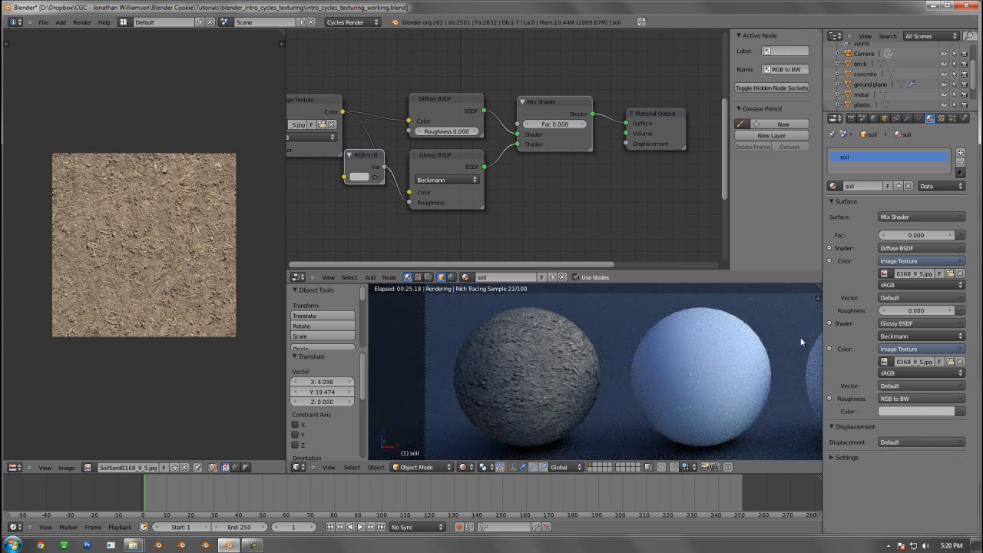
Move the RGB to BW node down clear of the Image Texture node, next to the Glossy BSDF's roughness input
{"action": "middle_click_drag", "start_coordinate": [585, 189], "coordinate": [618, 179]}
{"action": "key", "text": "g"}
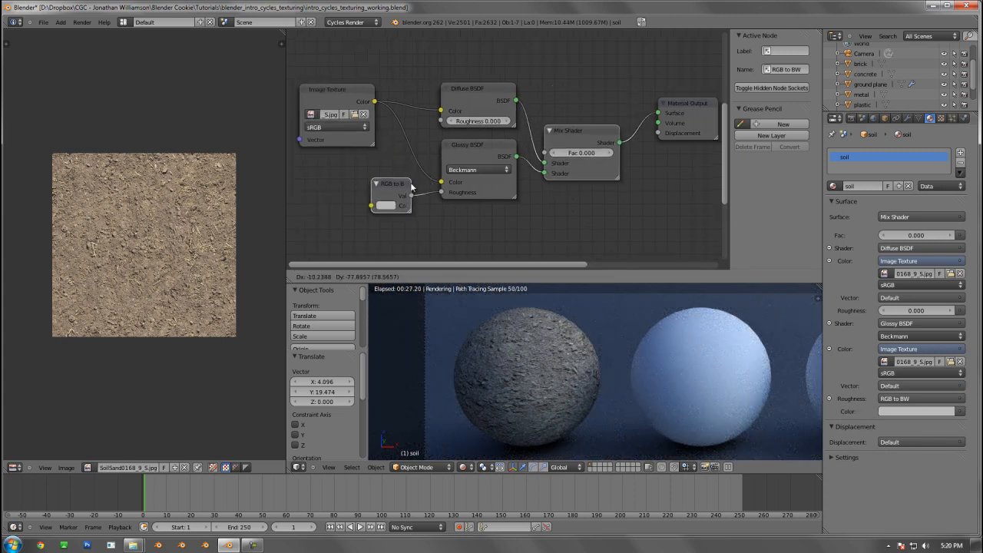
{"action": "right_click", "coordinate": [411, 186]}
{"action": "right_click", "coordinate": [395, 146]}
{"action": "key", "text": "g"}
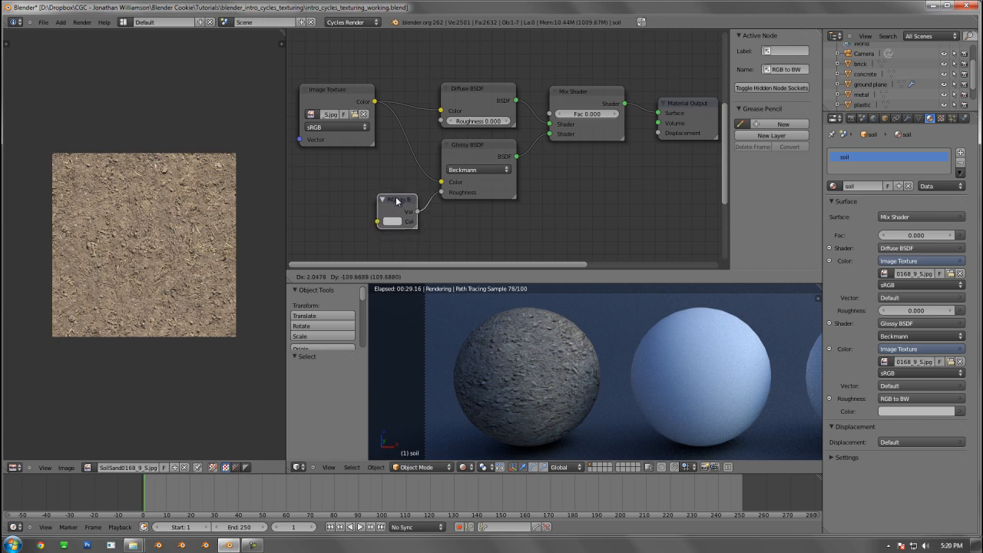
{"action": "left_click", "coordinate": [396, 201]}
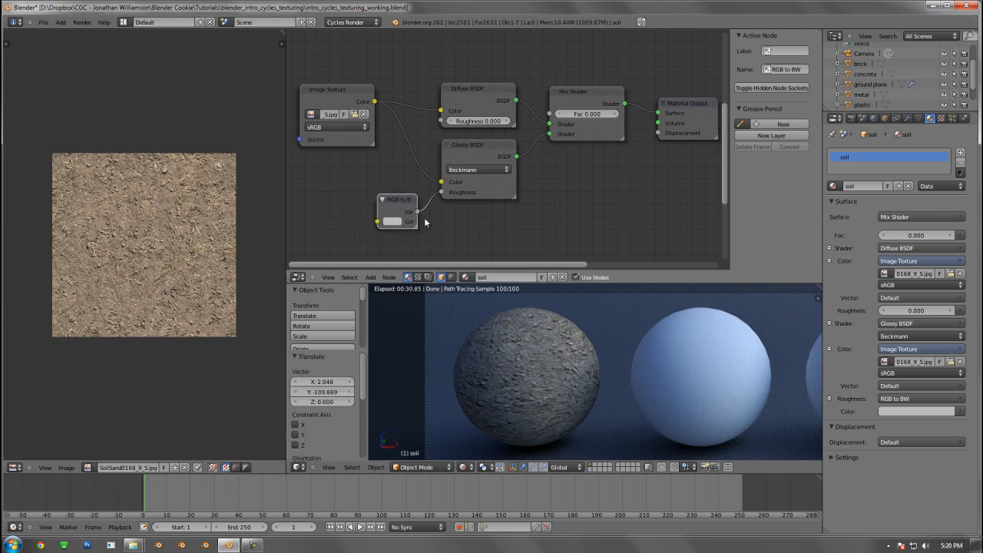
{"action": "middle_click_drag", "start_coordinate": [384, 201], "coordinate": [415, 180]}
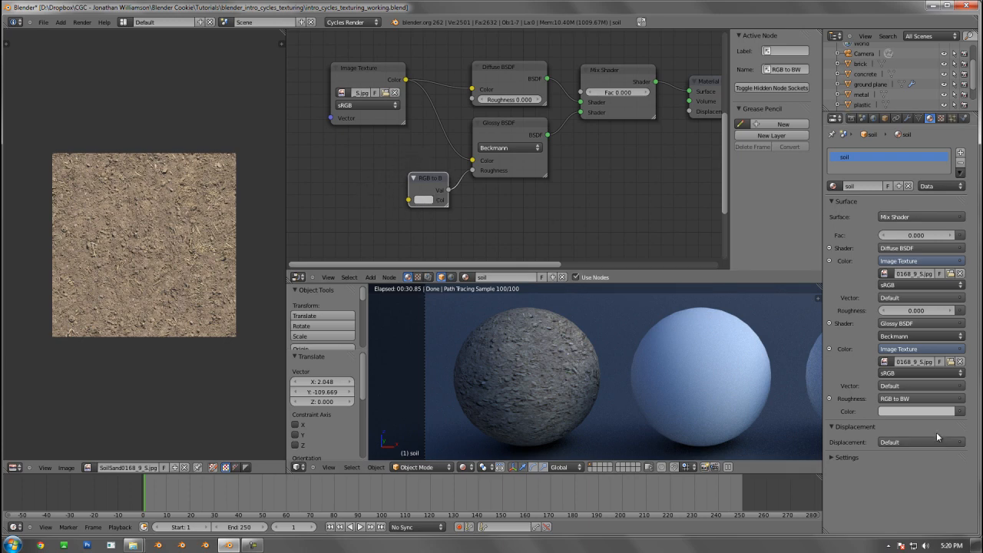
Feed the RGB to BW color with an Image Texture using SoilSand0168_9_S_spec.jpg from the textures folder, and nudge that node down slightly
{"action": "left_click", "coordinate": [960, 412]}
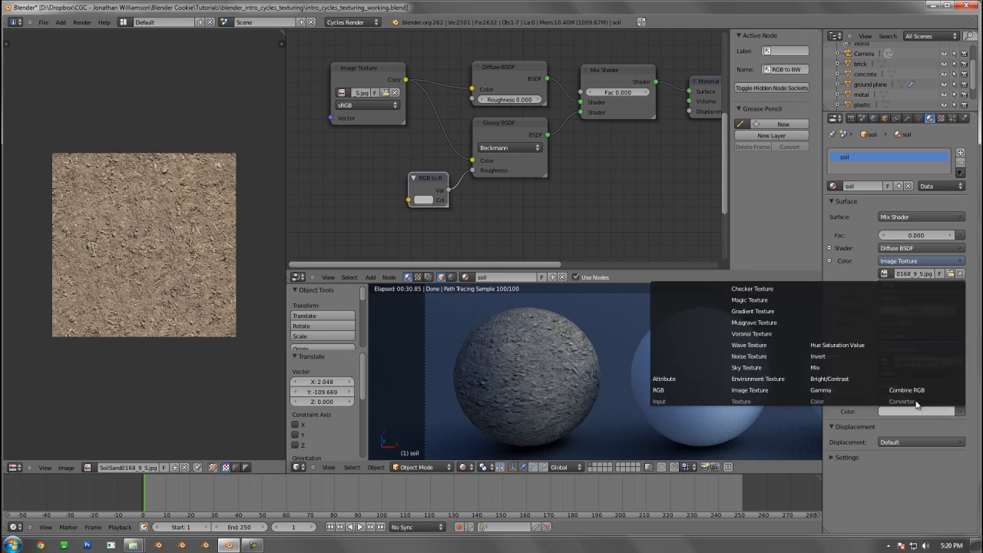
{"action": "left_click", "coordinate": [757, 390]}
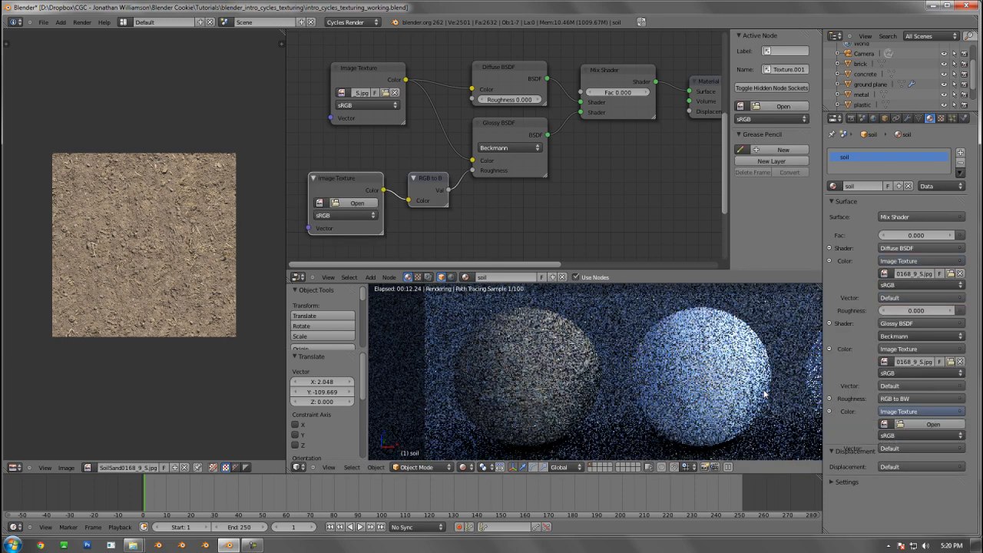
{"action": "left_click", "coordinate": [932, 424]}
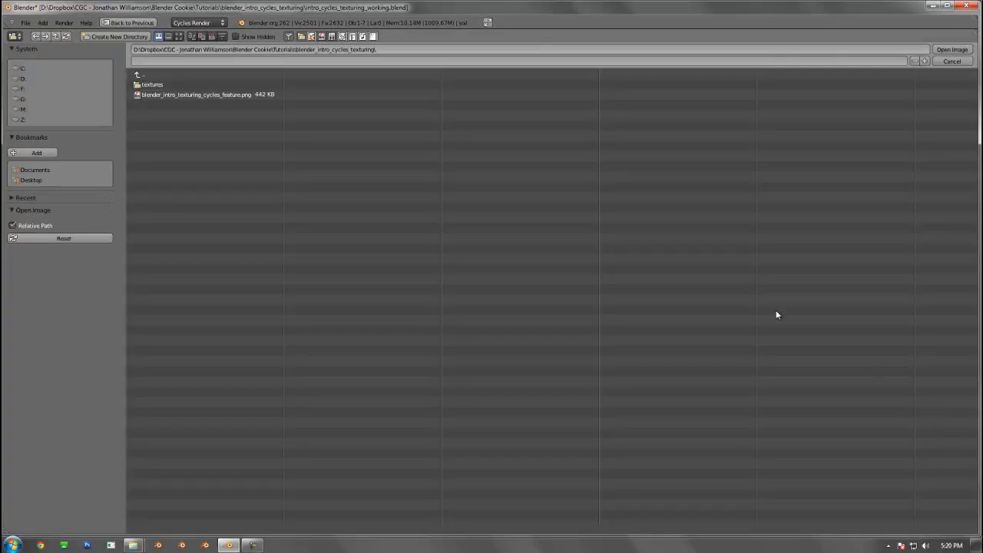
{"action": "left_click", "coordinate": [157, 84]}
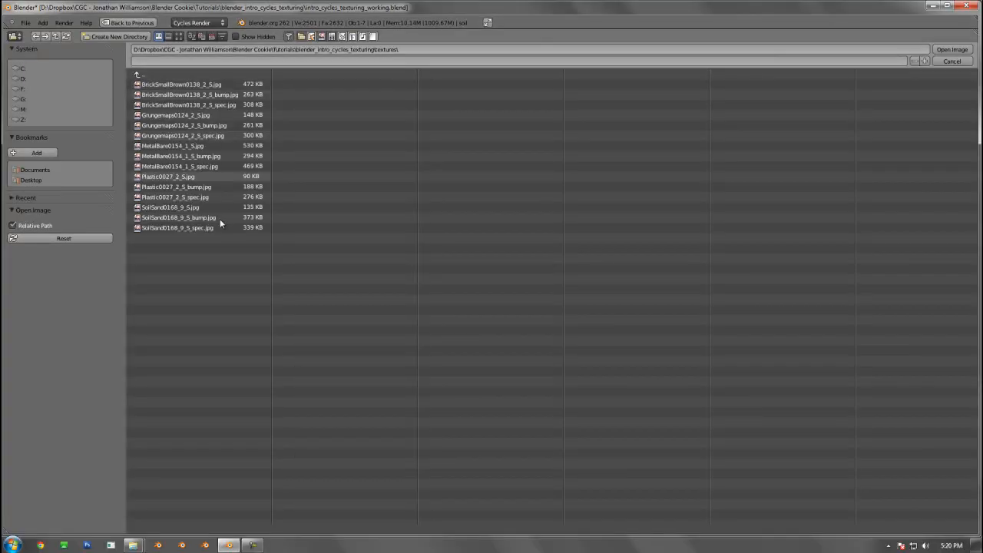
{"action": "double_click", "coordinate": [177, 227]}
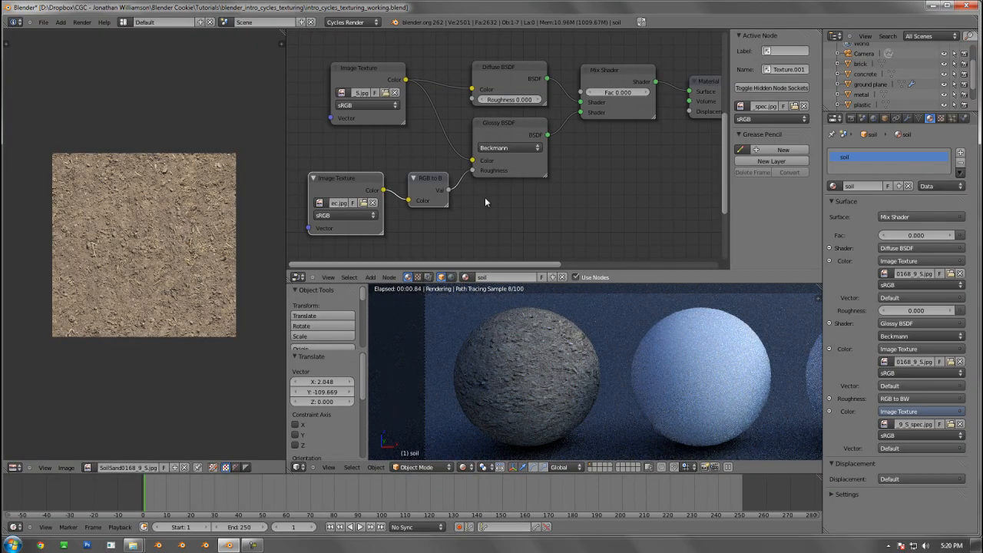
{"action": "left_click_drag", "start_coordinate": [352, 177], "coordinate": [352, 183]}
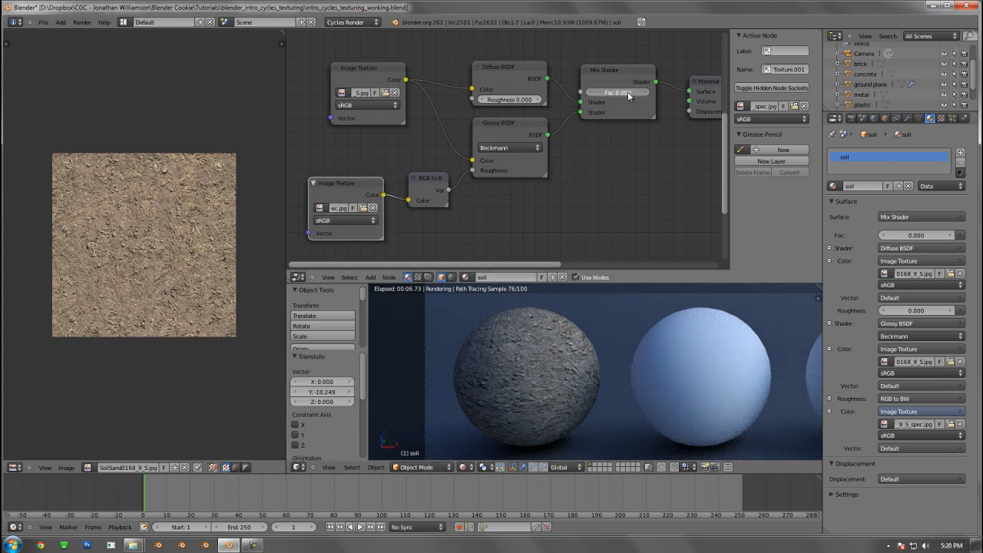
Set the soil Mix Shader's factor to 1.000 to view the Glossy BSDF alone
{"action": "left_click_drag", "start_coordinate": [628, 95], "coordinate": [889, 84]}
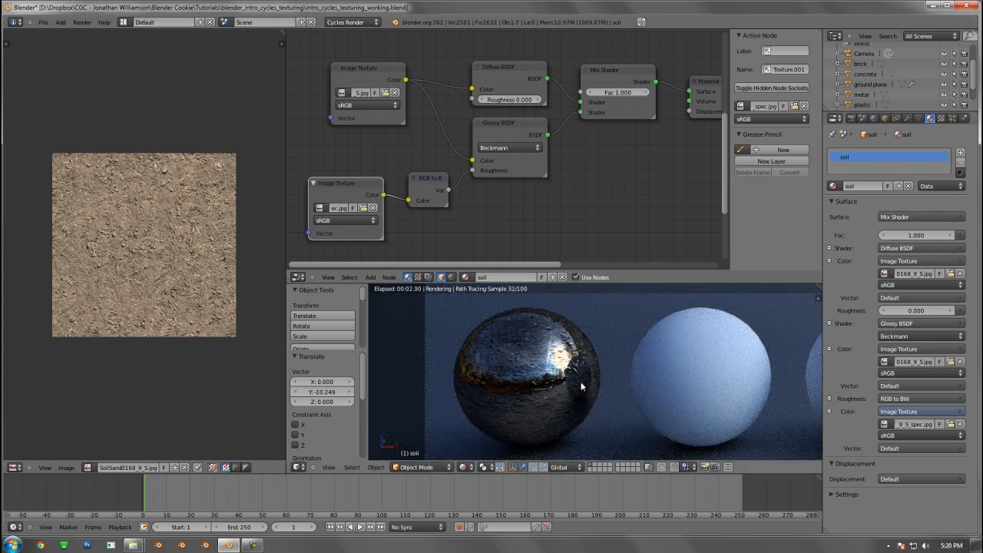
{"action": "mouse_move", "coordinate": [473, 170]}
{"action": "left_mouse_down"}
{"action": "mouse_move", "coordinate": [453, 165]}
{"action": "mouse_move", "coordinate": [472, 170]}
{"action": "left_mouse_up"}
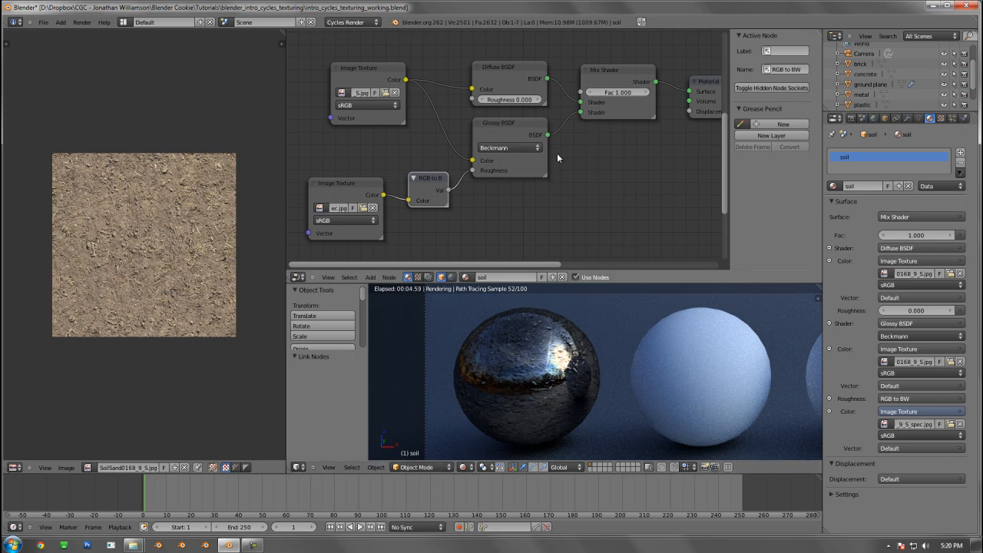
{"action": "middle_click_drag", "start_coordinate": [570, 136], "coordinate": [562, 158]}
{"action": "left_click", "coordinate": [509, 95]}
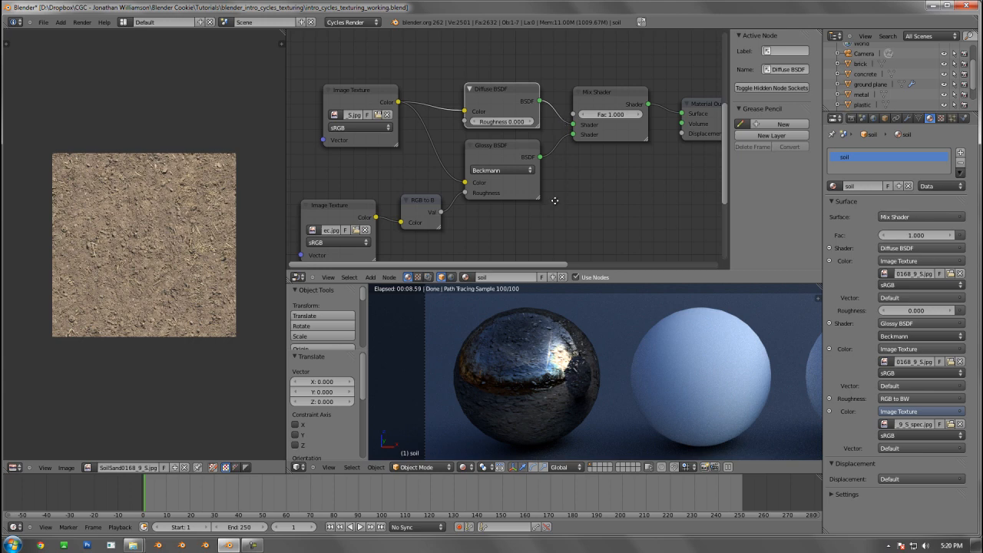
{"action": "middle_click_drag", "start_coordinate": [563, 197], "coordinate": [570, 179]}
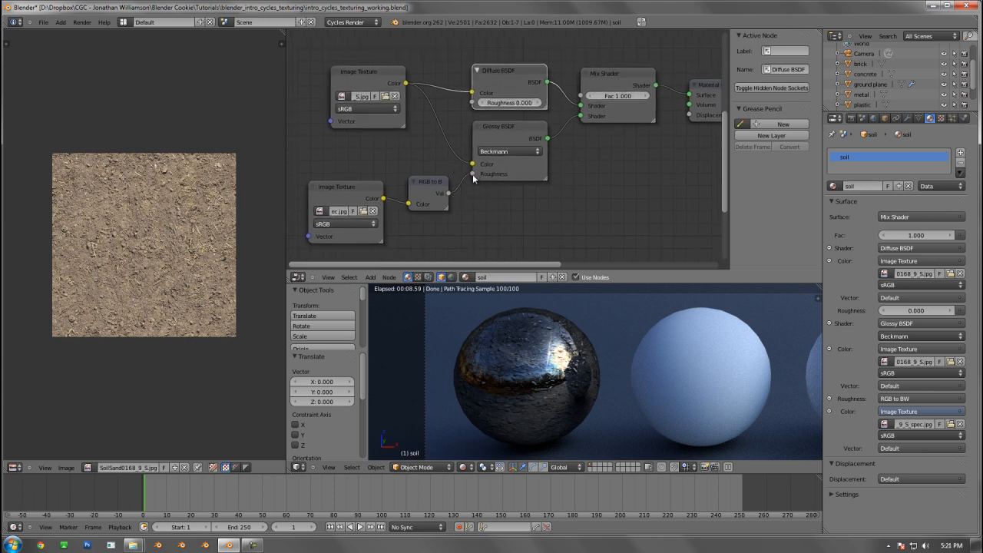
Reroute the RGB to BW output from the Glossy roughness to the Mix Shader's factor and move the converter and its Image Texture above the shaders
{"action": "left_click_drag", "start_coordinate": [474, 178], "coordinate": [578, 99]}
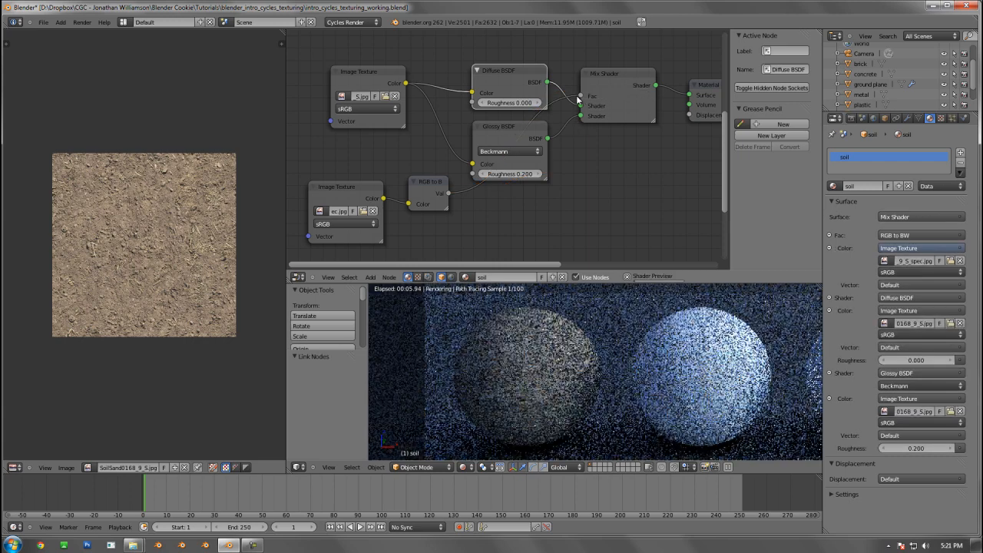
{"action": "scroll", "coordinate": [515, 217], "scroll_direction": "down", "scroll_amount": 2}
{"action": "left_click", "coordinate": [428, 181]}
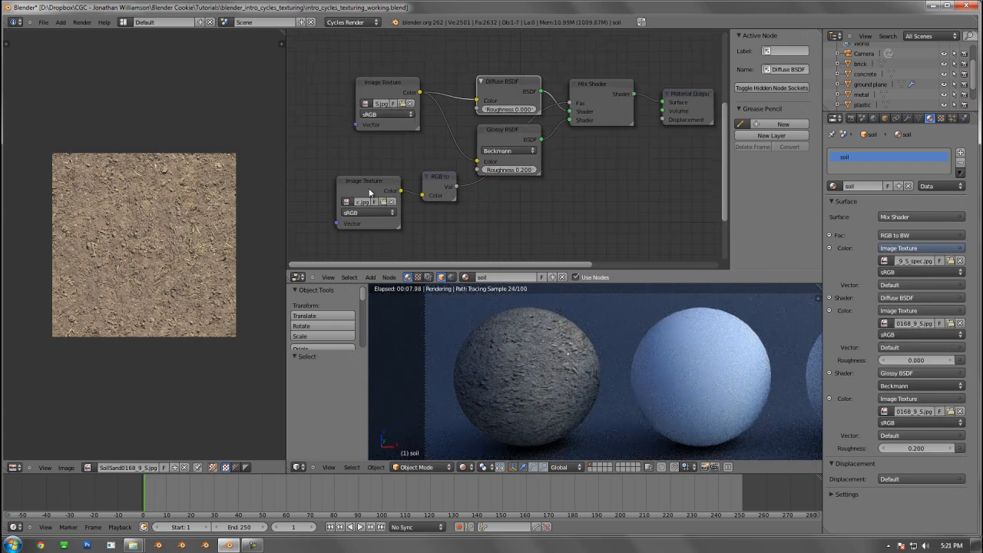
{"action": "right_click", "coordinate": [369, 186]}
{"action": "right_click", "coordinate": [446, 183], "text": "shift"}
{"action": "key", "text": "g"}
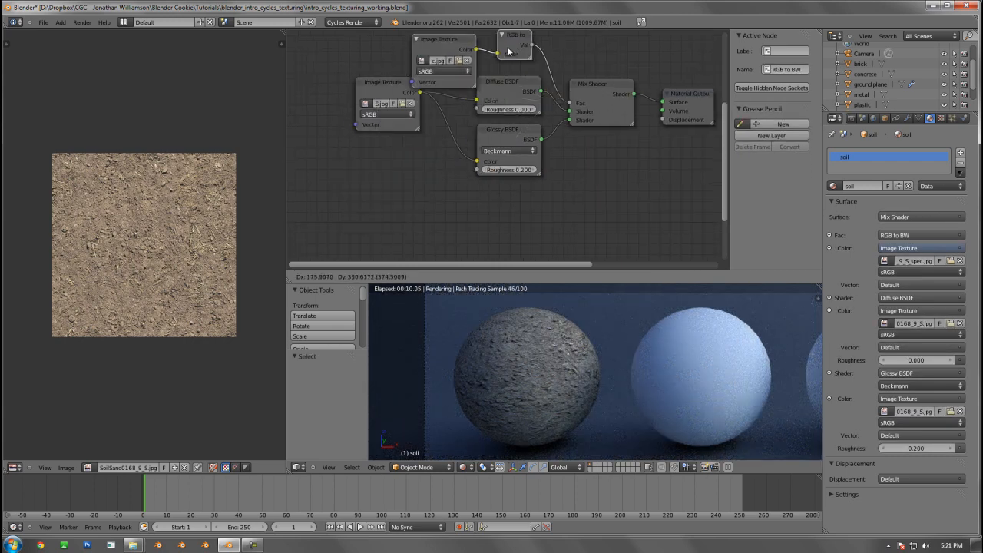
{"action": "left_click", "coordinate": [526, 22]}
{"action": "middle_click_drag", "start_coordinate": [530, 68], "coordinate": [502, 138]}
{"action": "scroll", "coordinate": [505, 123], "scroll_direction": "up", "scroll_amount": 2}
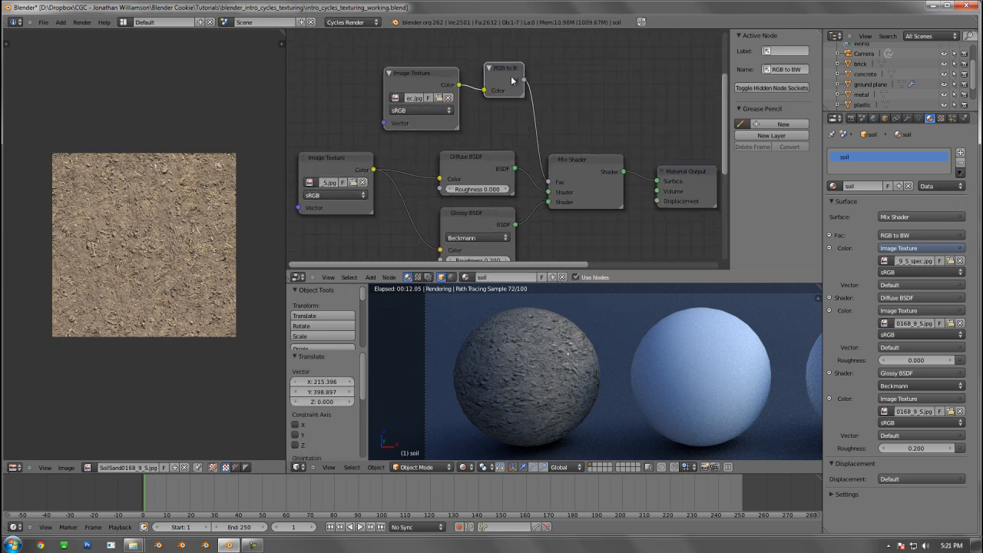
{"action": "left_click_drag", "start_coordinate": [482, 74], "coordinate": [472, 71]}
{"action": "right_click_drag", "start_coordinate": [424, 73], "coordinate": [396, 79]}
Try swapping the Diffuse and Glossy BSDF inputs on the Mix Shader, and restore their original order
{"action": "middle_click_drag", "start_coordinate": [517, 183], "coordinate": [511, 121]}
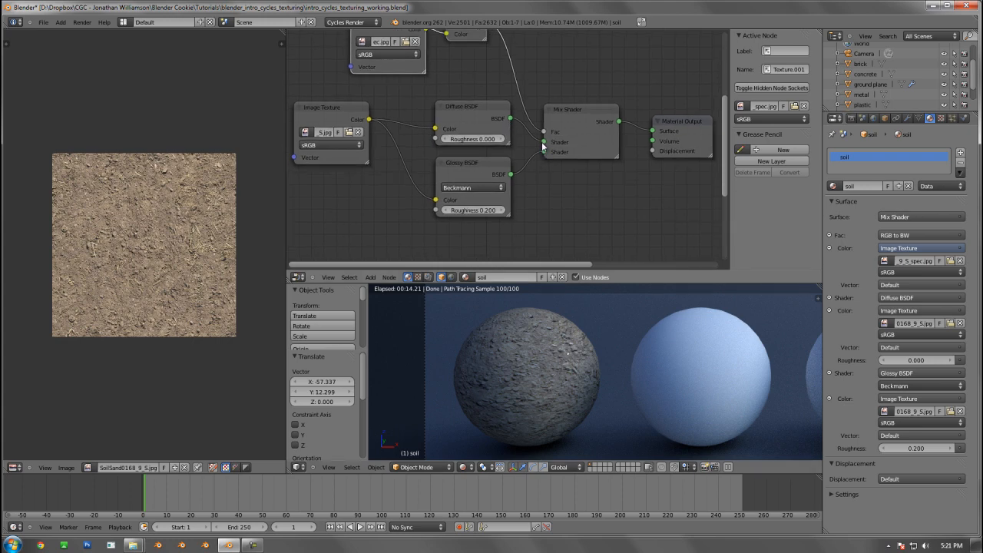
{"action": "left_click_drag", "start_coordinate": [543, 142], "coordinate": [547, 154]}
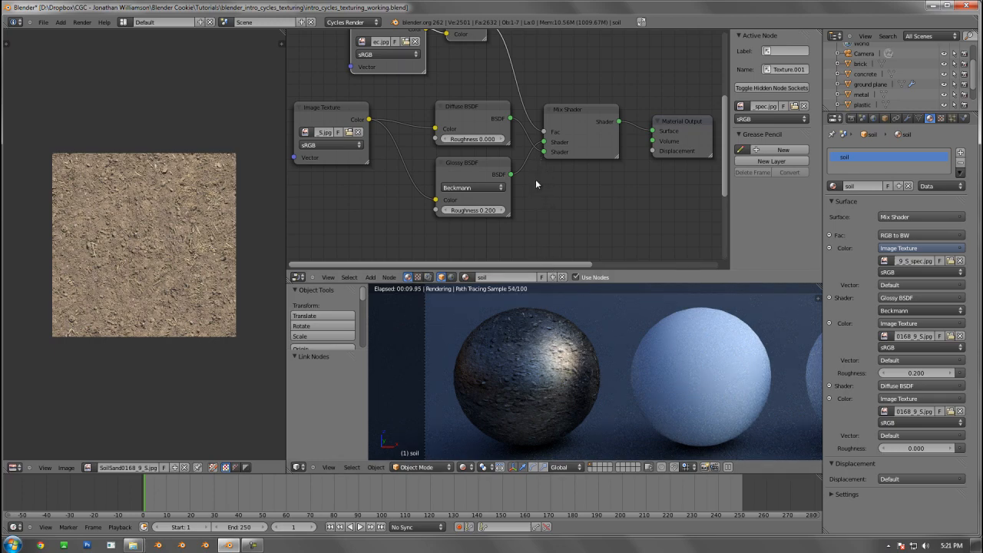
{"action": "left_click_drag", "start_coordinate": [542, 153], "coordinate": [543, 142]}
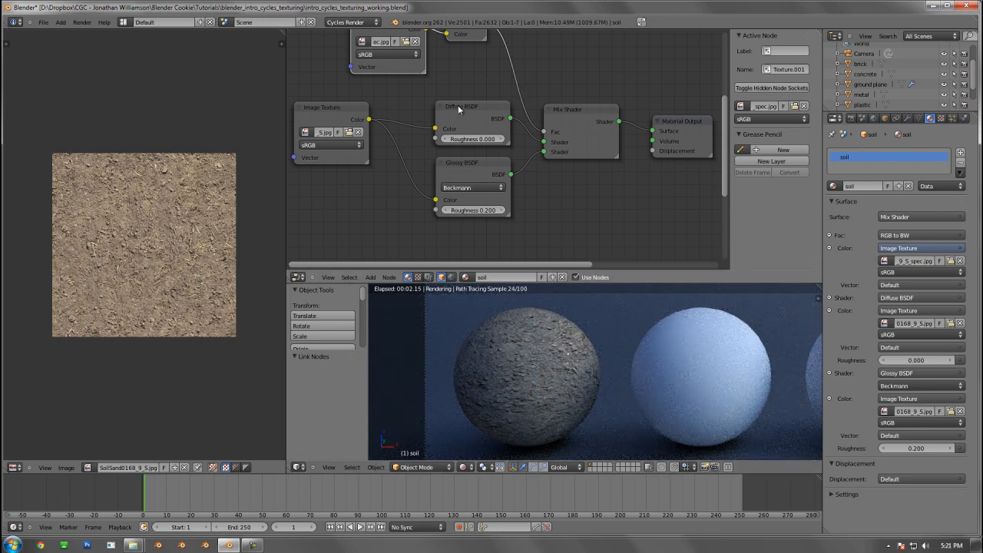
Lower the Diffuse BSDF node slightly and set the Glossy BSDF's roughness to 0.000
{"action": "left_click_drag", "start_coordinate": [458, 105], "coordinate": [456, 112]}
{"action": "scroll", "coordinate": [458, 116], "scroll_direction": "down", "scroll_amount": 1}
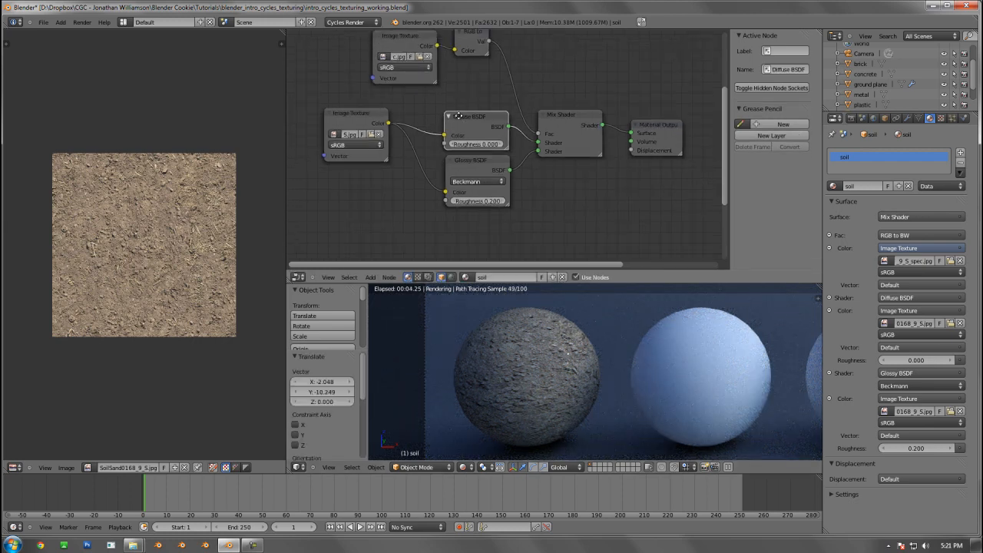
{"action": "middle_click_drag", "start_coordinate": [457, 115], "coordinate": [449, 163]}
{"action": "left_click", "coordinate": [444, 250]}
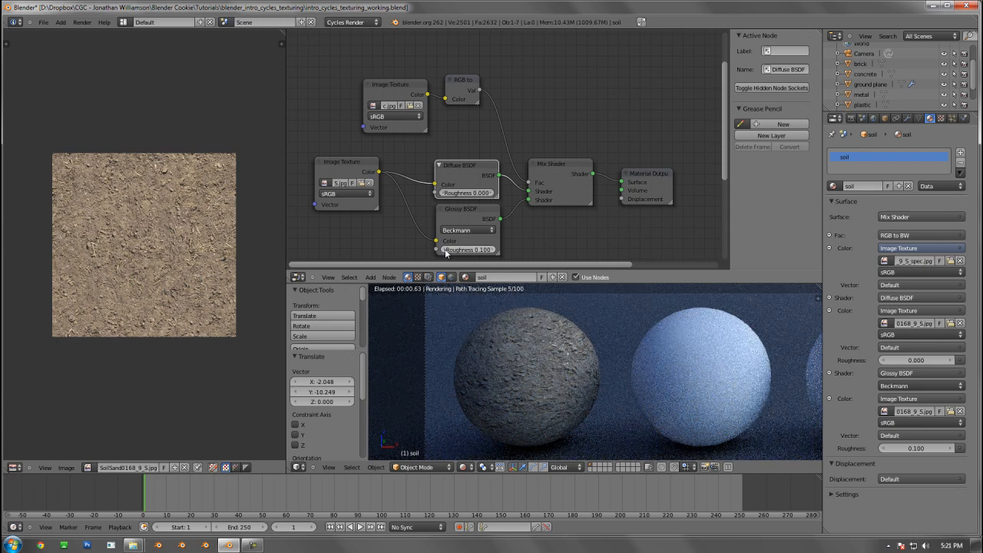
{"action": "left_click", "coordinate": [444, 250]}
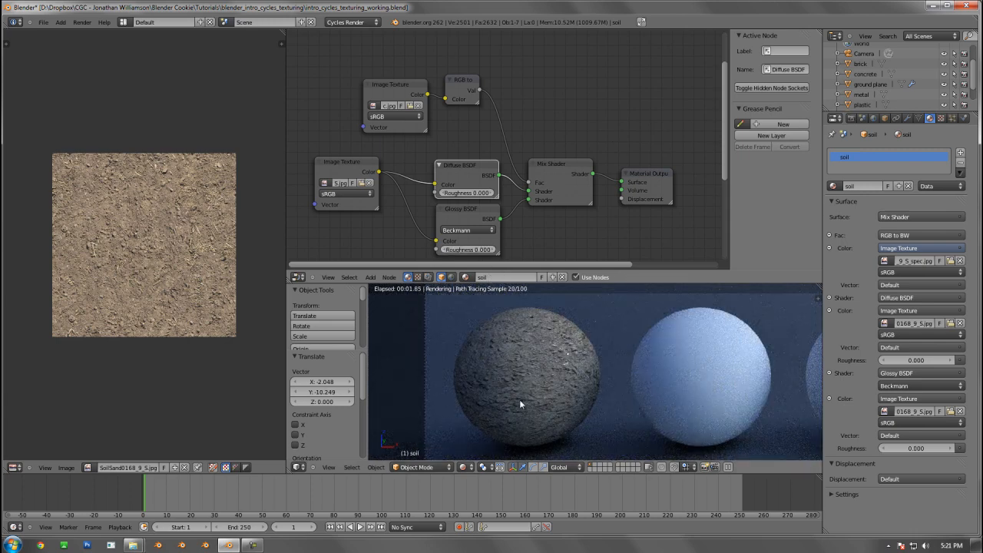
Nudge the specular Image Texture node slightly up and away from the RGB to BW node to level the two
{"action": "left_click", "coordinate": [467, 81]}
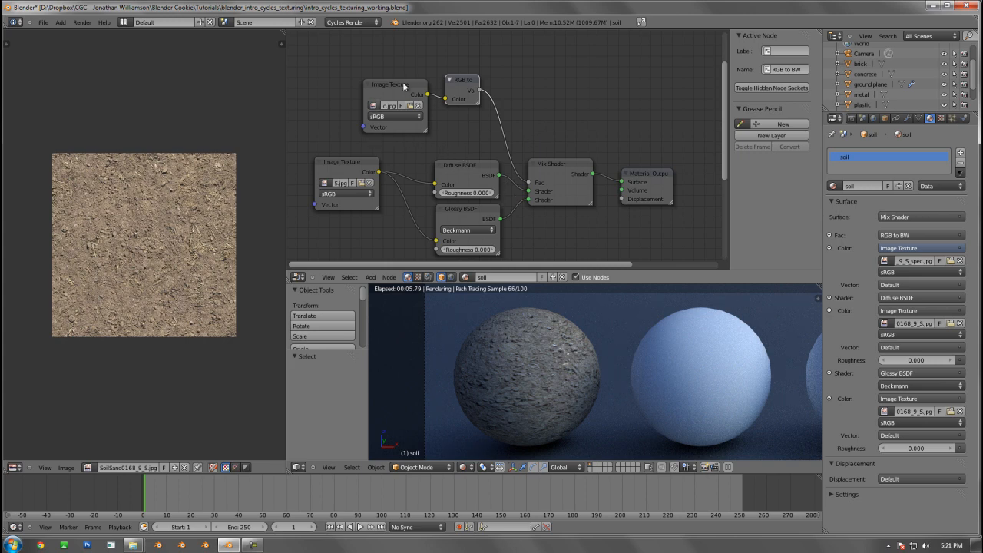
{"action": "left_click_drag", "start_coordinate": [384, 77], "coordinate": [384, 77]}
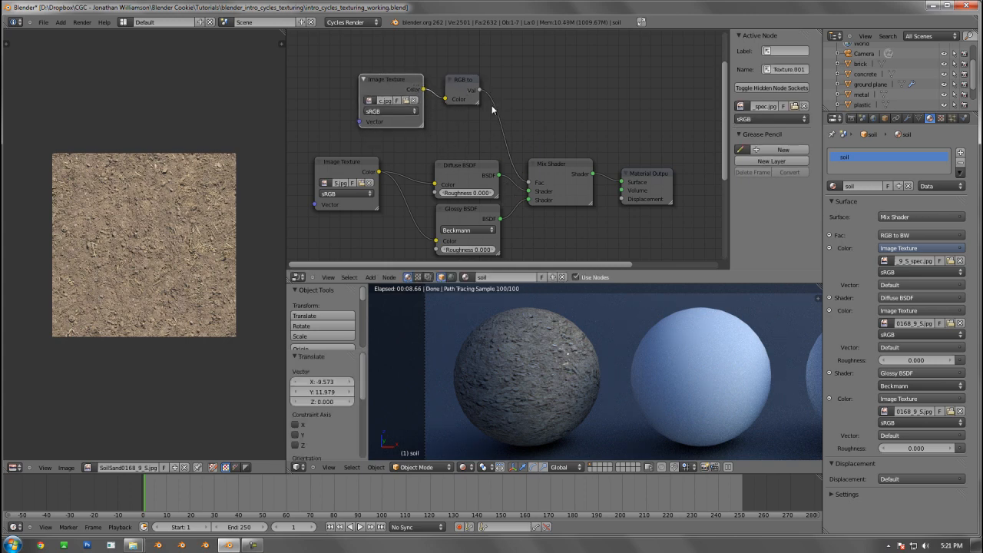
{"action": "left_click", "coordinate": [461, 80]}
{"action": "left_click", "coordinate": [557, 170]}
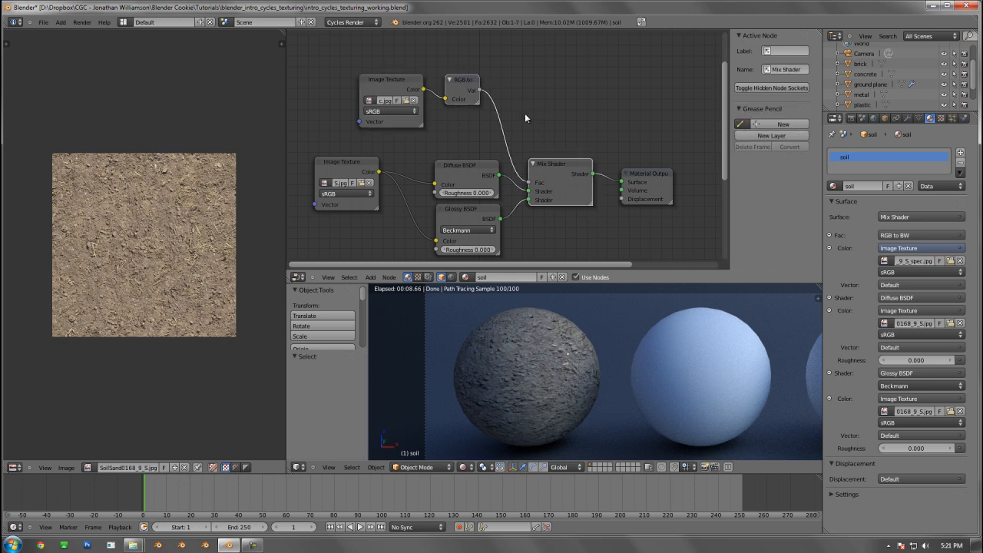
{"action": "middle_click_drag", "start_coordinate": [516, 133], "coordinate": [512, 115]}
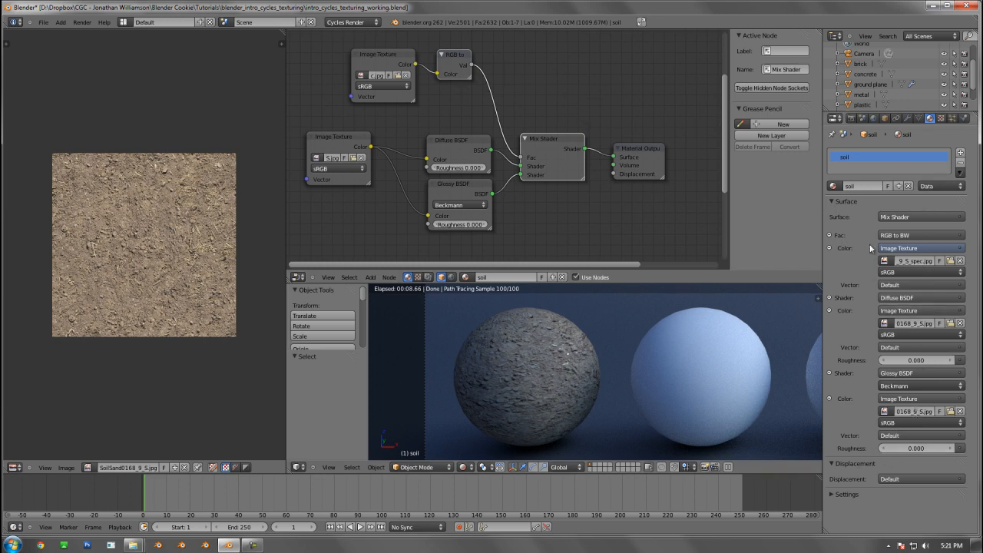
Label the Image Texture node feeding both the Diffuse and Glossy BSDF as Color
{"action": "left_click", "coordinate": [336, 136]}
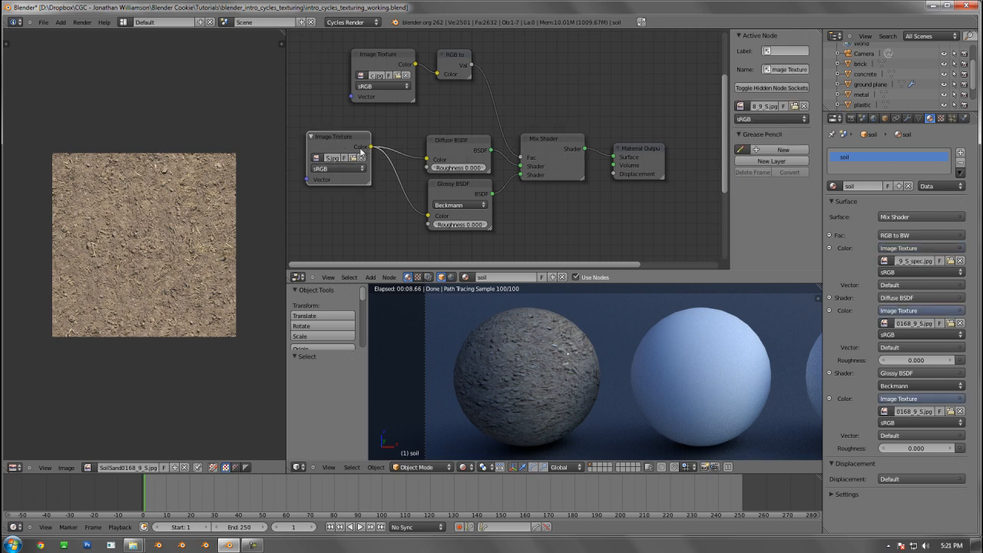
{"action": "left_click", "coordinate": [782, 52]}
{"action": "type", "text": "COlor"}
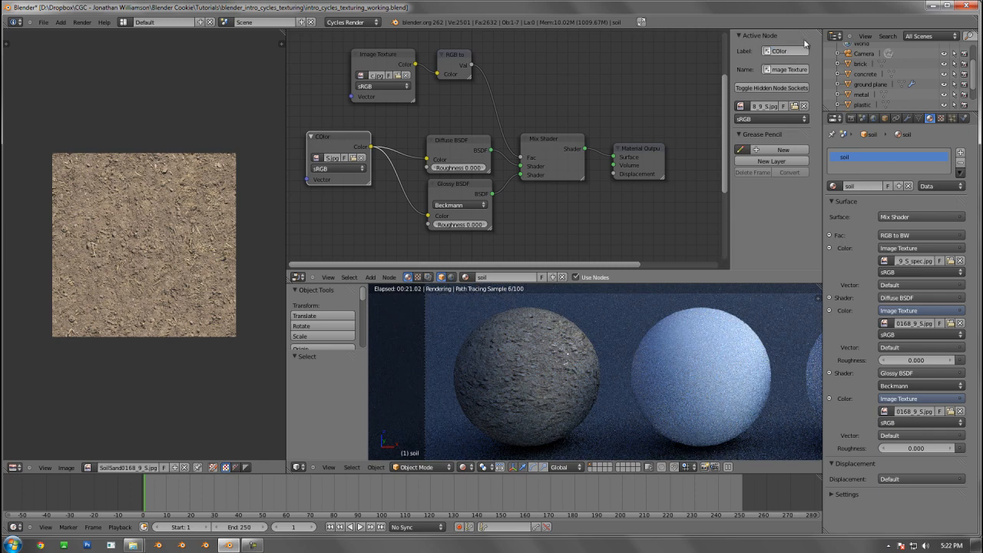
{"action": "key", "text": "BackSpace"}
{"action": "key", "text": "BackSpace"}
{"action": "key", "text": "BackSpace"}
{"action": "key", "text": "BackSpace"}
{"action": "type", "text": "olor"}
{"action": "key", "text": "Return"}
Label the Image Texture node feeding the RGB to BW converter as Spec
{"action": "left_click", "coordinate": [384, 58]}
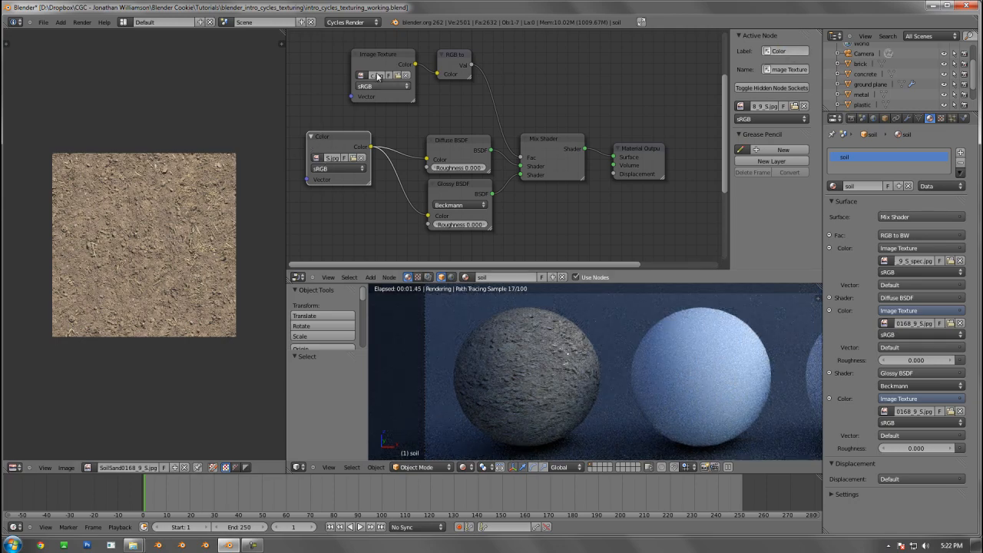
{"action": "left_click", "coordinate": [784, 51]}
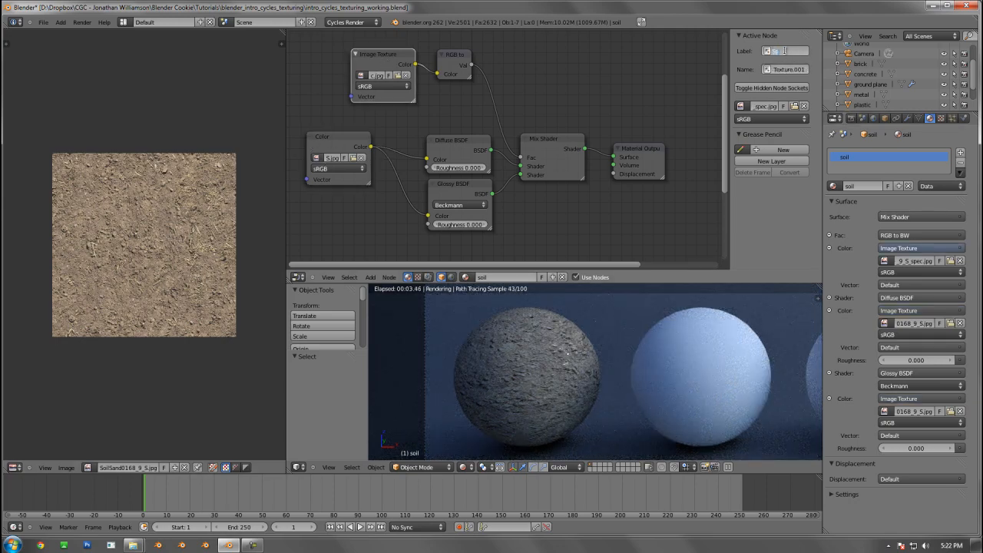
{"action": "type", "text": "Spec"}
{"action": "key", "text": "Return"}
Insert a Math node into the link between the RGB to BW converter and the Mix Shader's factor
{"action": "key", "text": "shift+a"}
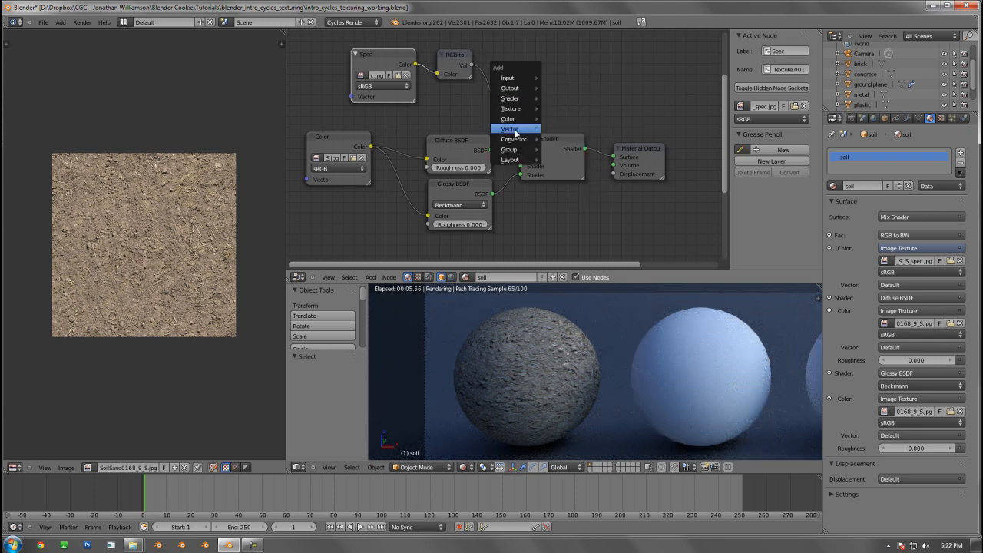
{"action": "mouse_move", "coordinate": [508, 141]}
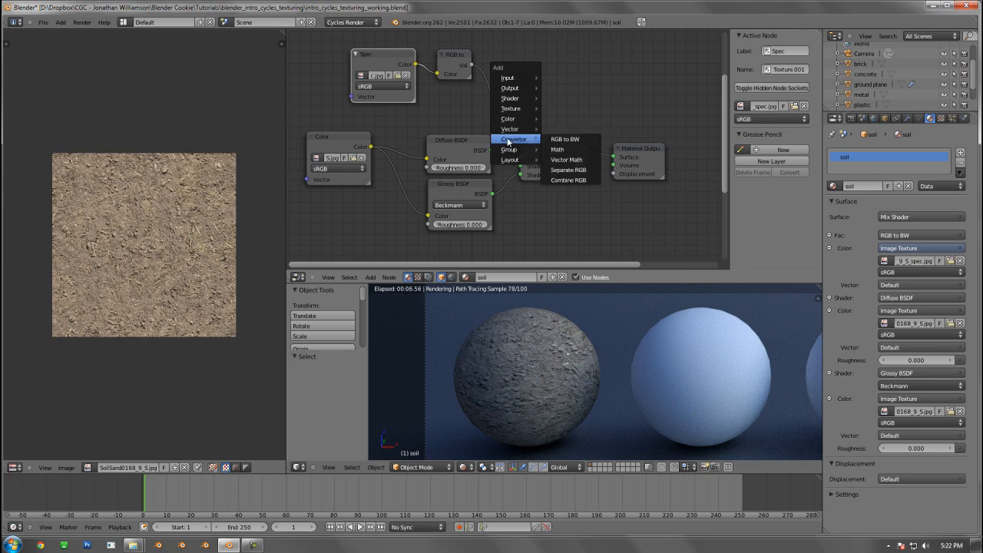
{"action": "left_click", "coordinate": [554, 149]}
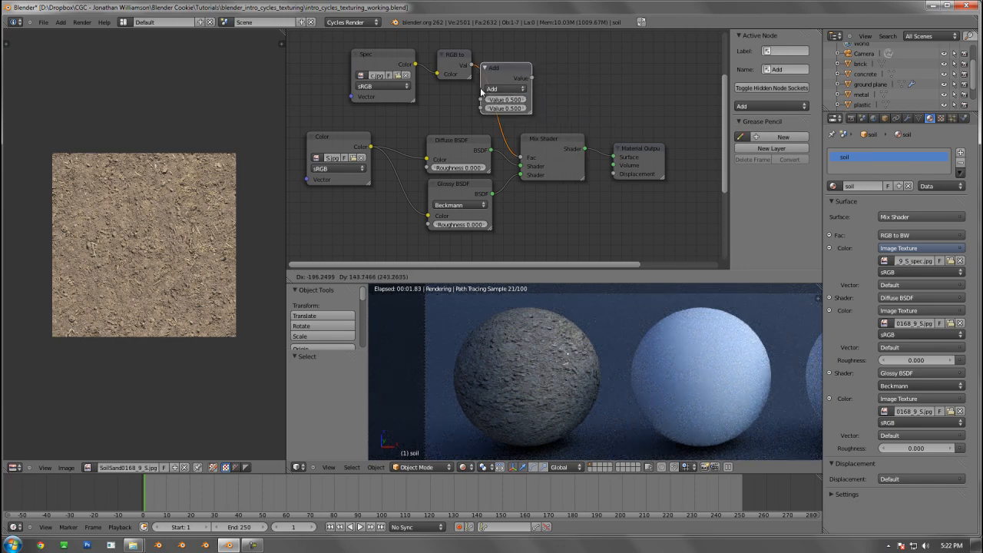
{"action": "left_click", "coordinate": [479, 94]}
Switch the Math node's operation to Multiply and set its second value to 2.000
{"action": "left_click", "coordinate": [506, 89]}
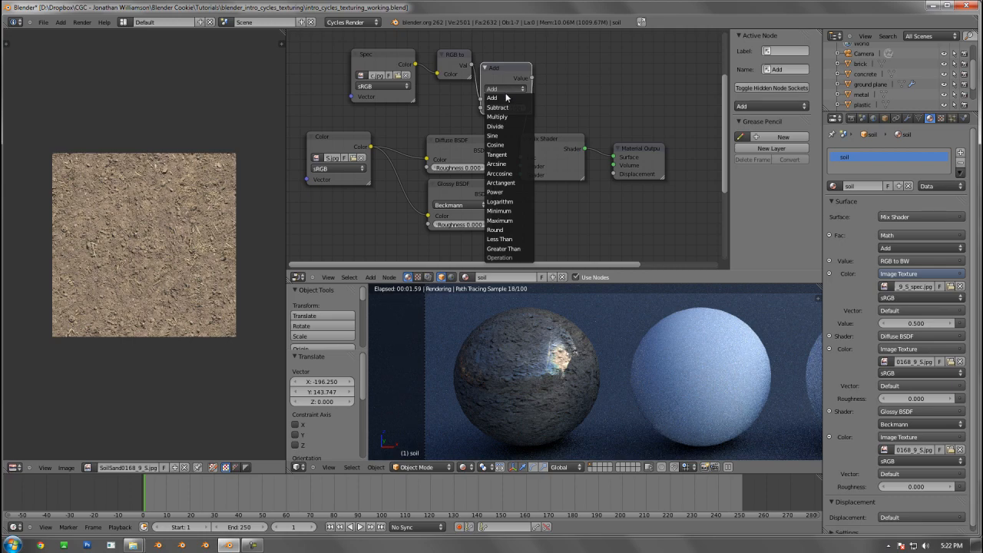
{"action": "left_click", "coordinate": [507, 118]}
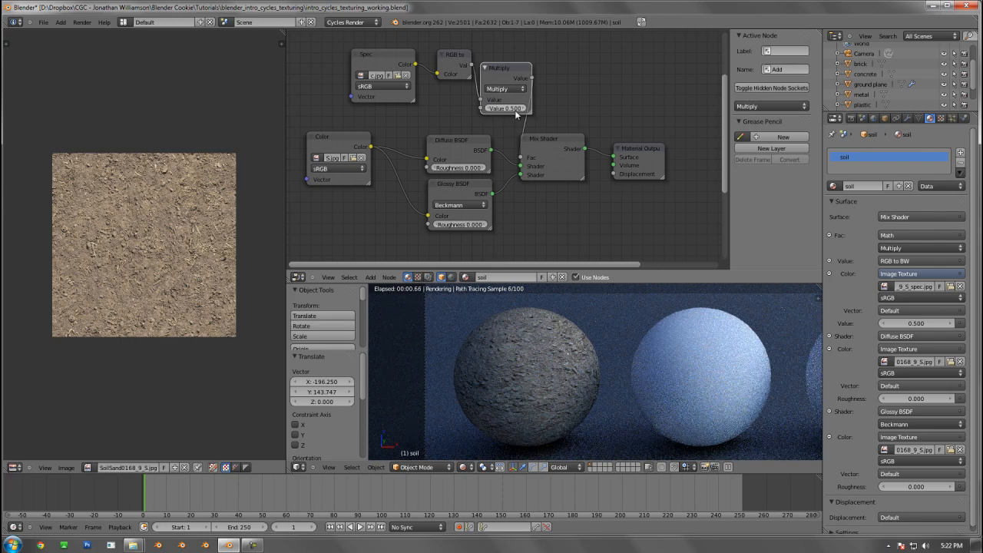
{"action": "type", "text": "2"}
{"action": "key", "text": "Return"}
Shift the Mix Shader and Material Output nodes to the right so they no longer crowd the Multiply node
{"action": "left_click_drag", "start_coordinate": [553, 138], "coordinate": [590, 149]}
{"action": "left_click", "coordinate": [659, 157]}
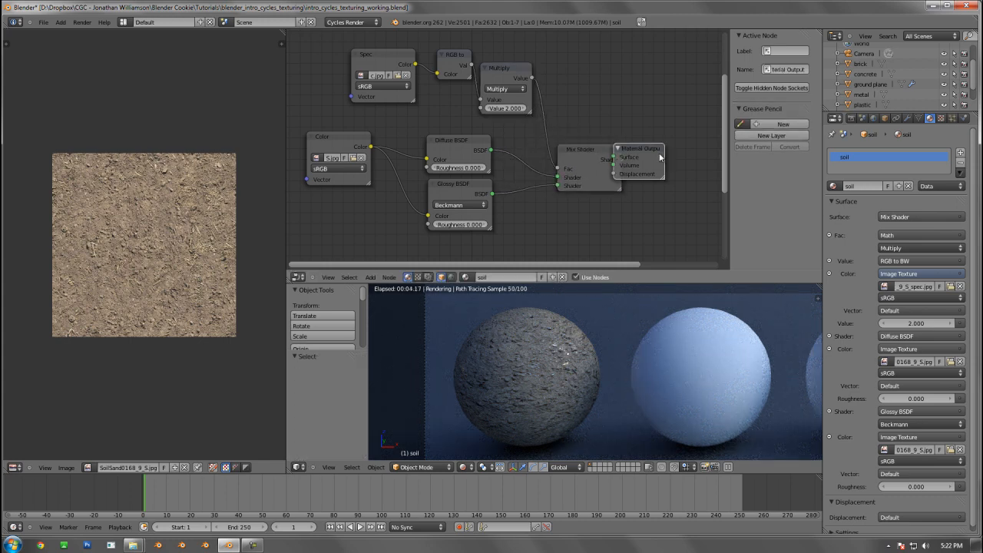
{"action": "left_click_drag", "start_coordinate": [659, 157], "coordinate": [687, 161]}
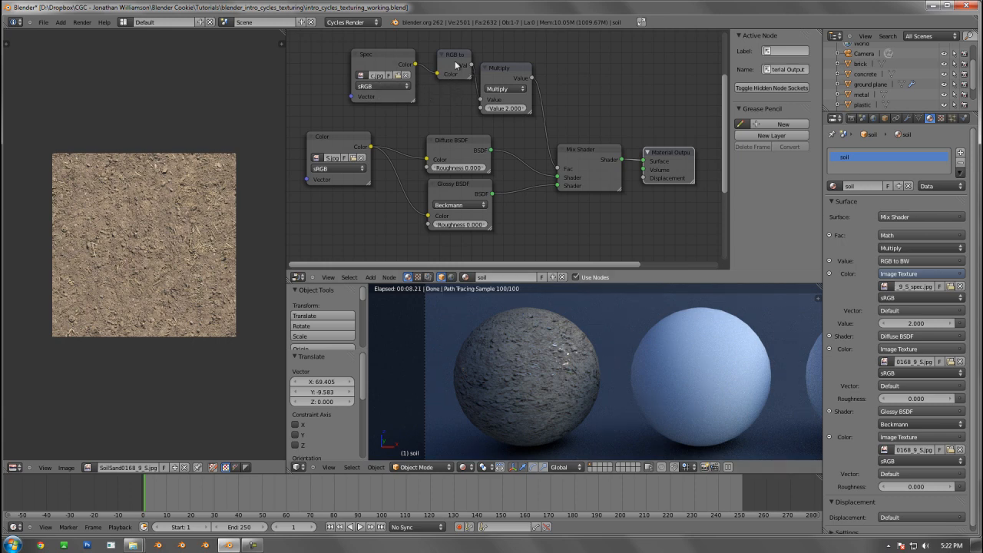
Line up the Multiply, RGB to BW and Spec nodes by nudging each one slightly
{"action": "left_click_drag", "start_coordinate": [489, 71], "coordinate": [489, 66]}
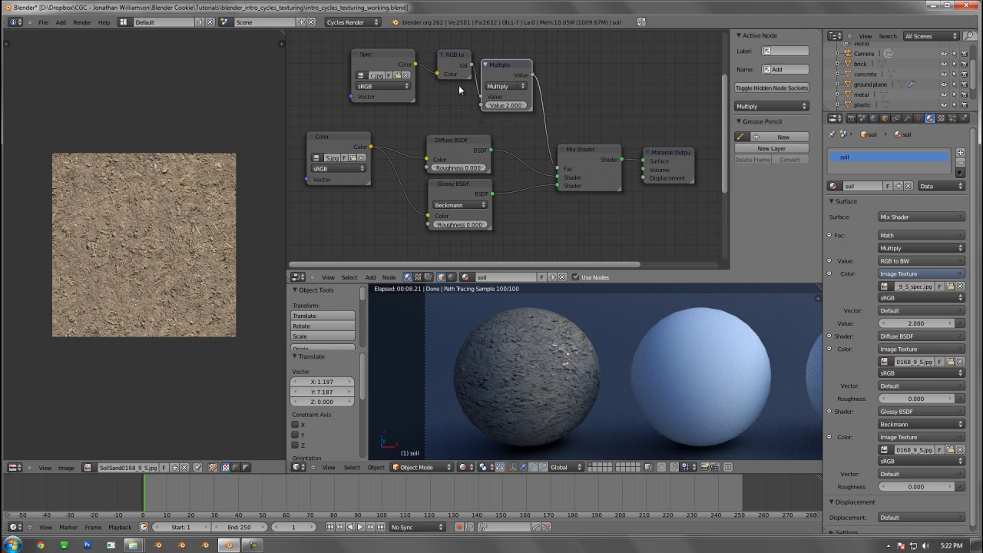
{"action": "left_click_drag", "start_coordinate": [453, 61], "coordinate": [449, 59]}
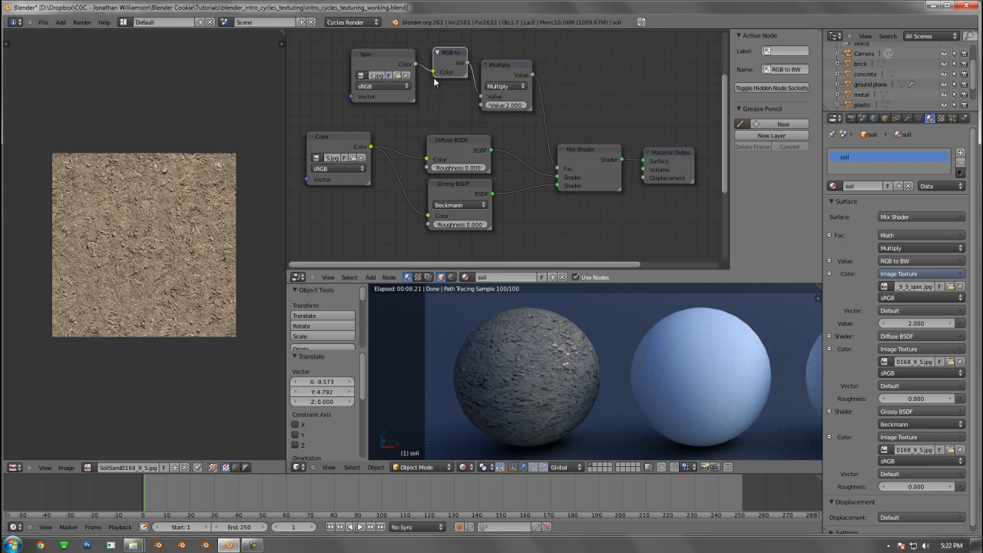
{"action": "left_click_drag", "start_coordinate": [376, 54], "coordinate": [377, 51]}
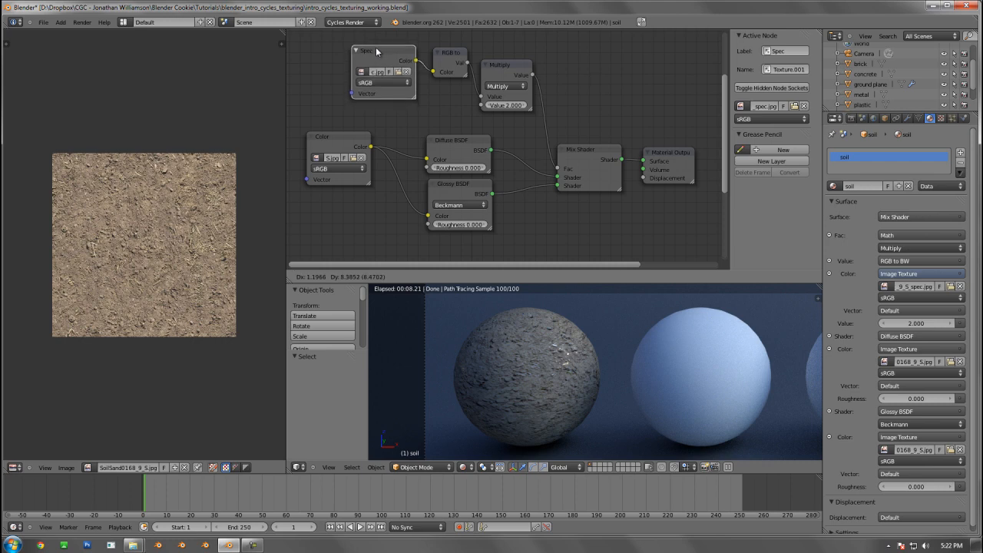
{"action": "left_click_drag", "start_coordinate": [450, 60], "coordinate": [498, 59]}
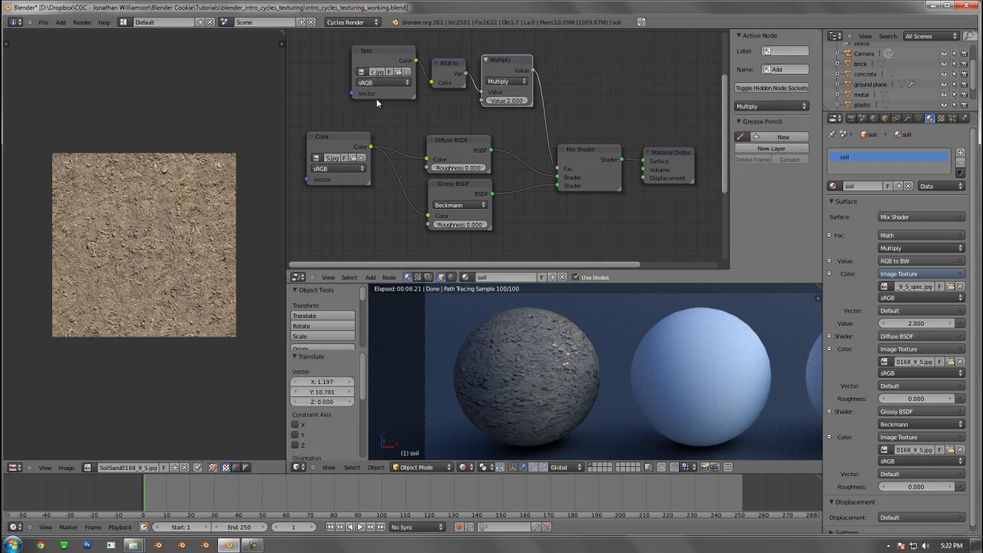
Change the Spec image texture's color space to Linear
{"action": "left_click", "coordinate": [380, 84]}
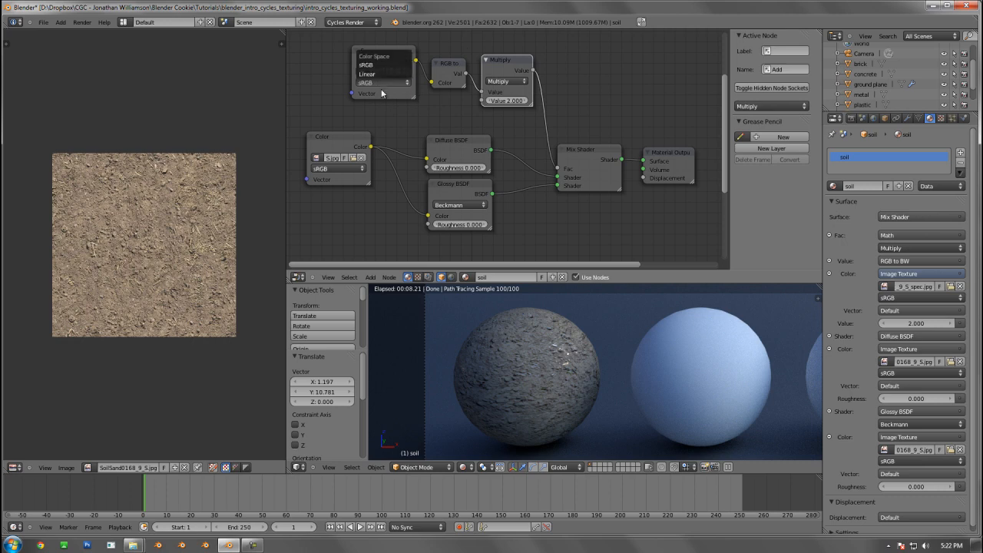
{"action": "left_click", "coordinate": [378, 83]}
{"action": "left_click", "coordinate": [372, 74]}
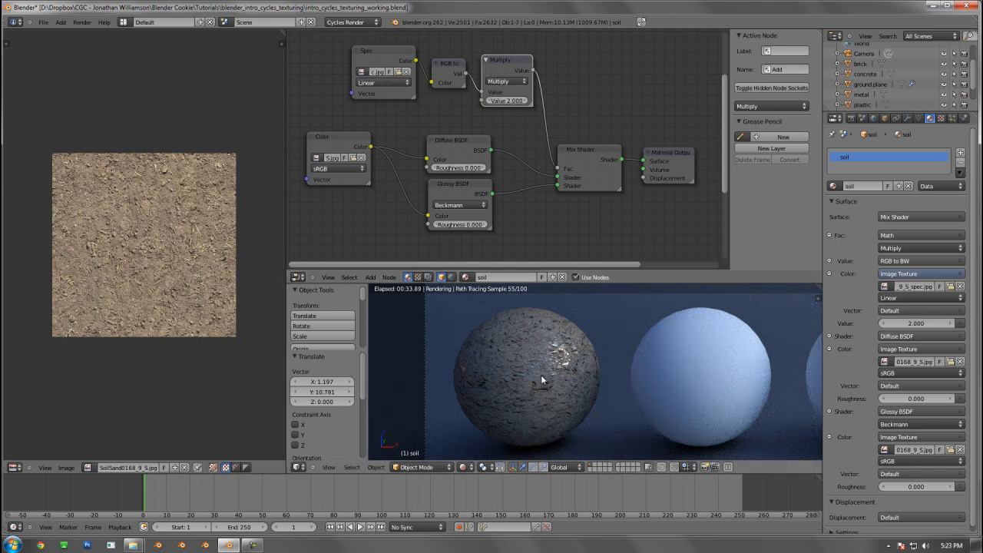
Try sRGB as the Spec image texture's color space for comparison, and set it back to Linear
{"action": "left_click", "coordinate": [384, 82]}
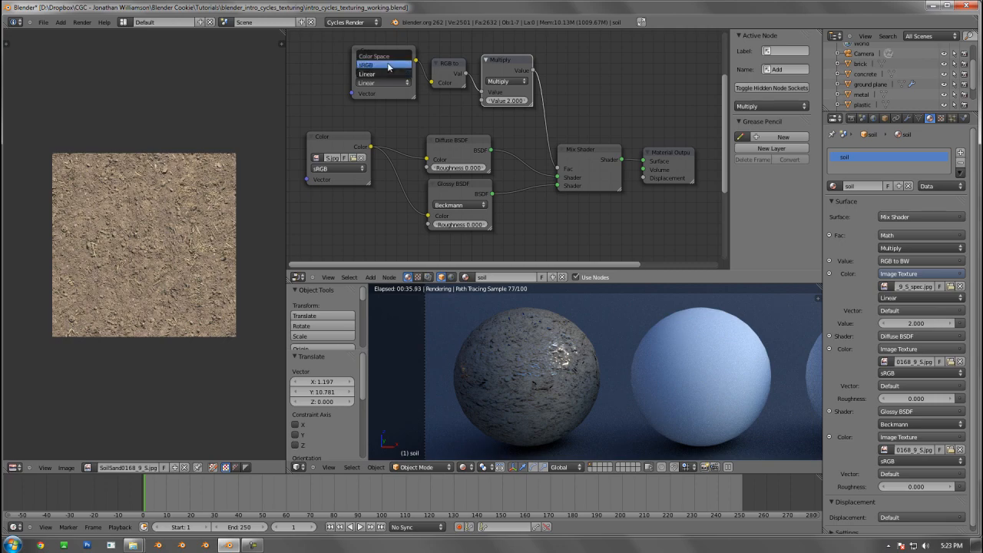
{"action": "left_click", "coordinate": [388, 65]}
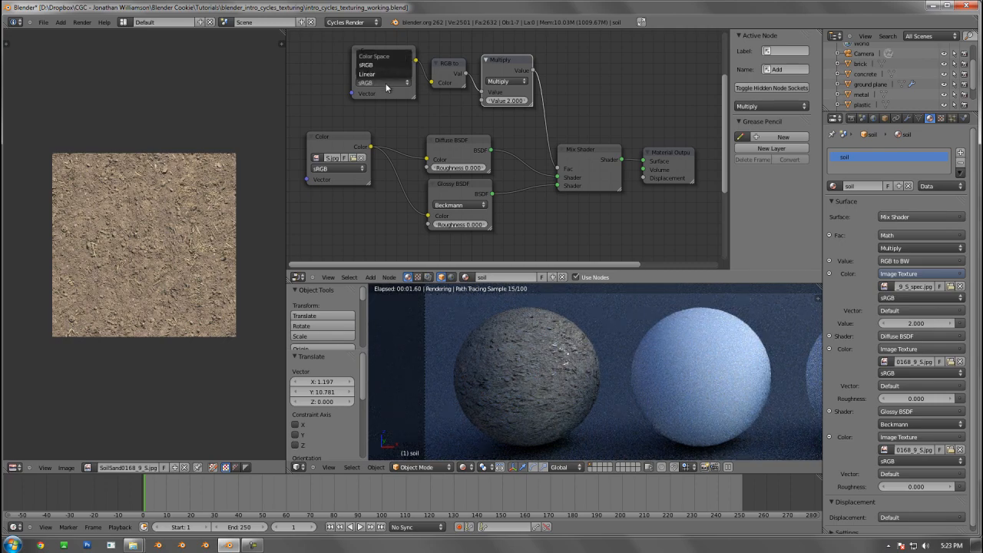
{"action": "left_click", "coordinate": [385, 82]}
{"action": "left_click", "coordinate": [379, 74]}
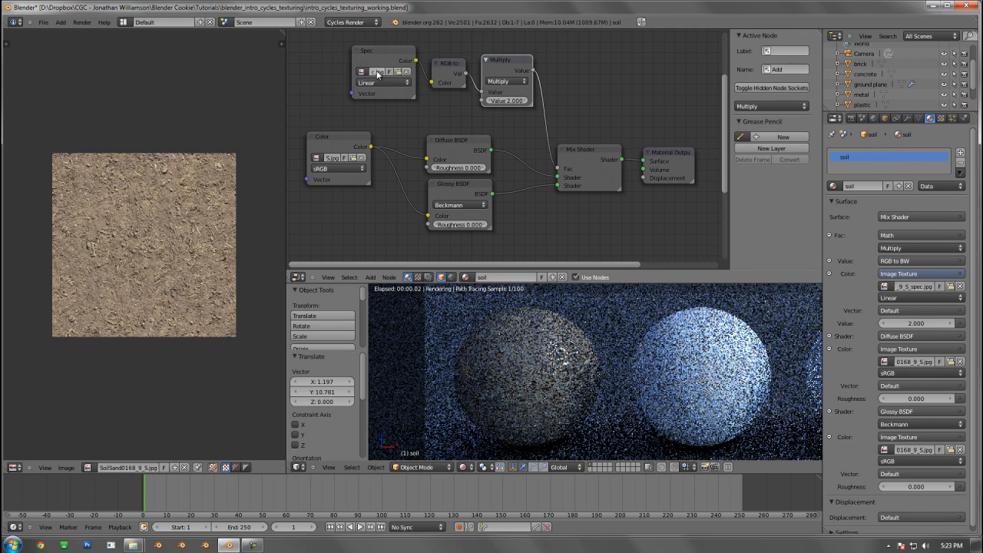
Nudge the Spec node slightly to the left, away from the RGB to BW node
{"action": "left_click_drag", "start_coordinate": [382, 54], "coordinate": [379, 51]}
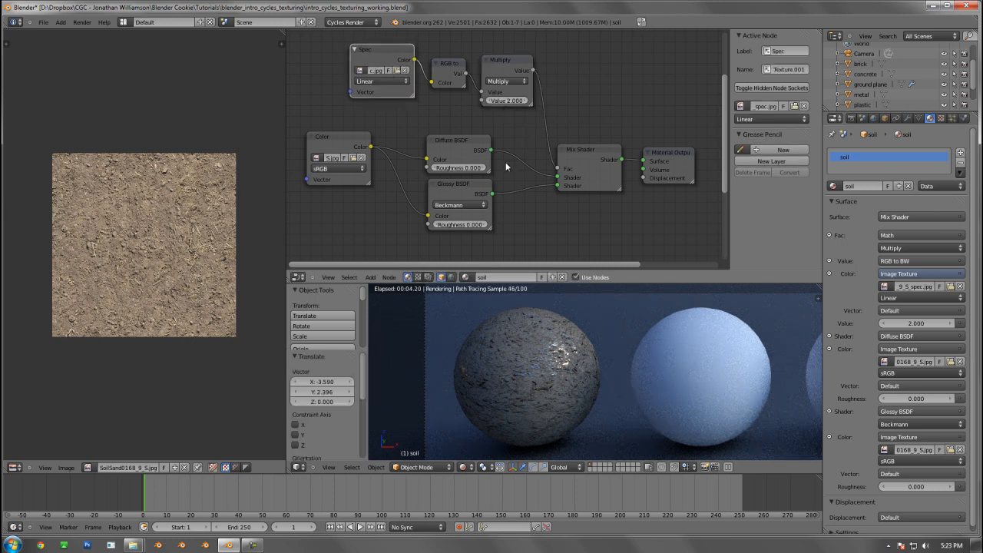
{"action": "scroll", "coordinate": [506, 164], "scroll_direction": "down", "scroll_amount": 2}
{"action": "middle_click_drag", "start_coordinate": [480, 191], "coordinate": [438, 159]}
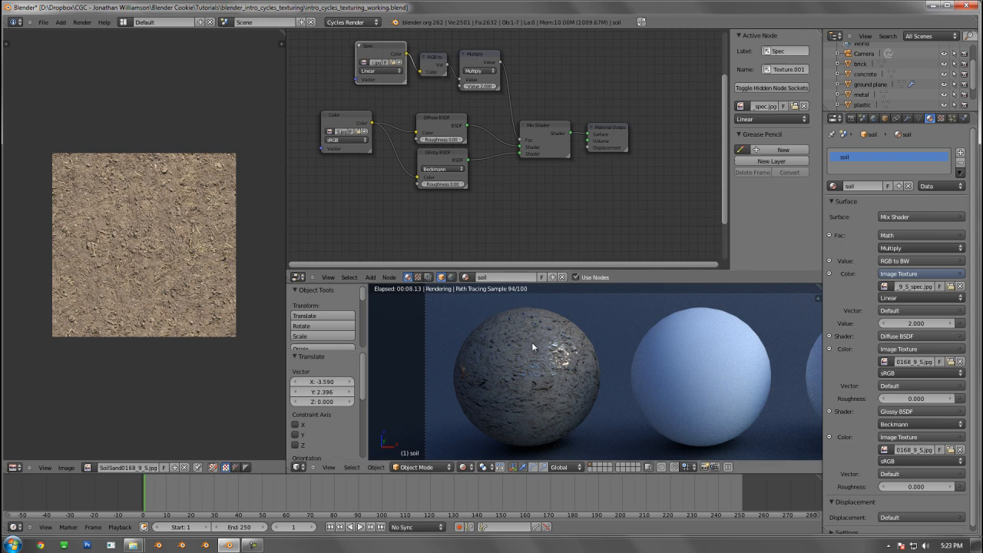
Set the Glossy BSDF's roughness to 0.100 and reset the Diffuse BSDF's roughness to 0.000
{"action": "scroll", "coordinate": [454, 148], "scroll_direction": "up", "scroll_amount": 2}
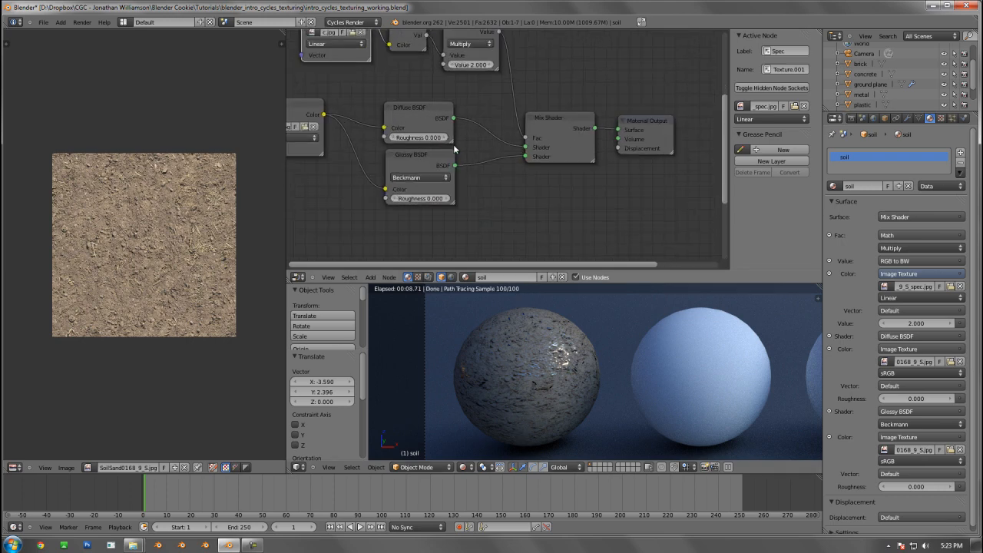
{"action": "middle_click_drag", "start_coordinate": [459, 109], "coordinate": [461, 126]}
{"action": "left_click", "coordinate": [445, 157]}
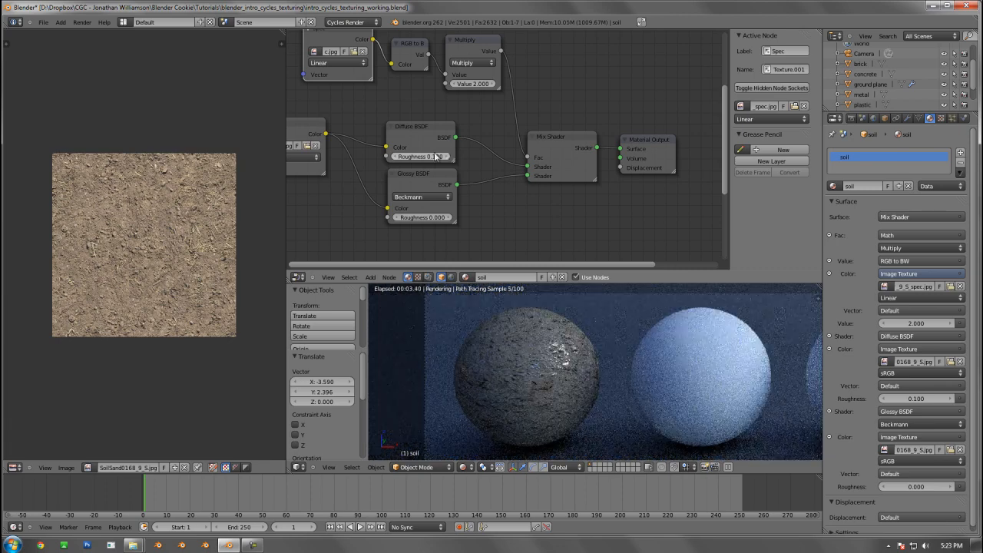
{"action": "left_click", "coordinate": [429, 125]}
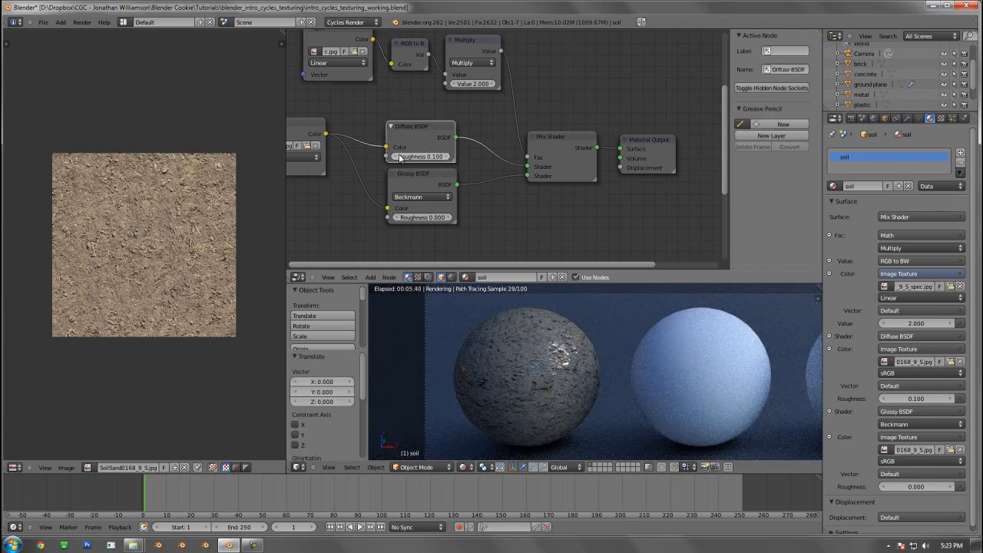
{"action": "left_click", "coordinate": [396, 157]}
{"action": "left_click", "coordinate": [451, 218]}
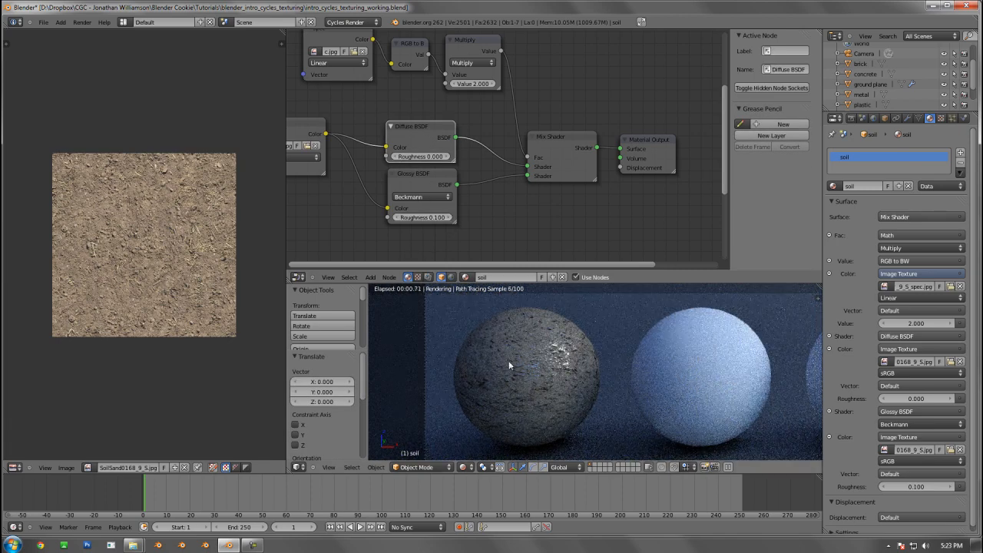
Move the Material Output node further right to make room between it and the Mix Shader
{"action": "scroll", "coordinate": [484, 150], "scroll_direction": "down", "scroll_amount": 3}
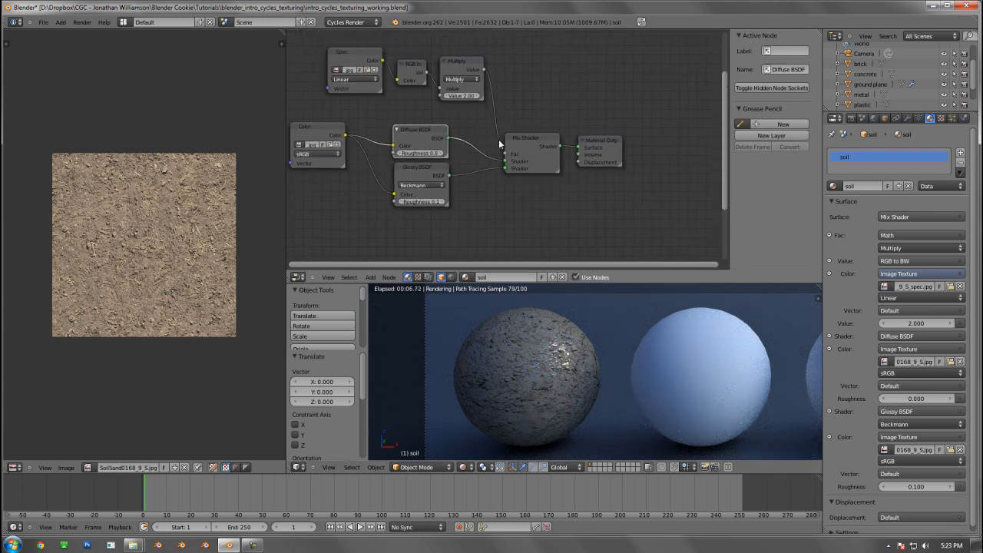
{"action": "scroll", "coordinate": [544, 158], "scroll_direction": "down", "scroll_amount": 4}
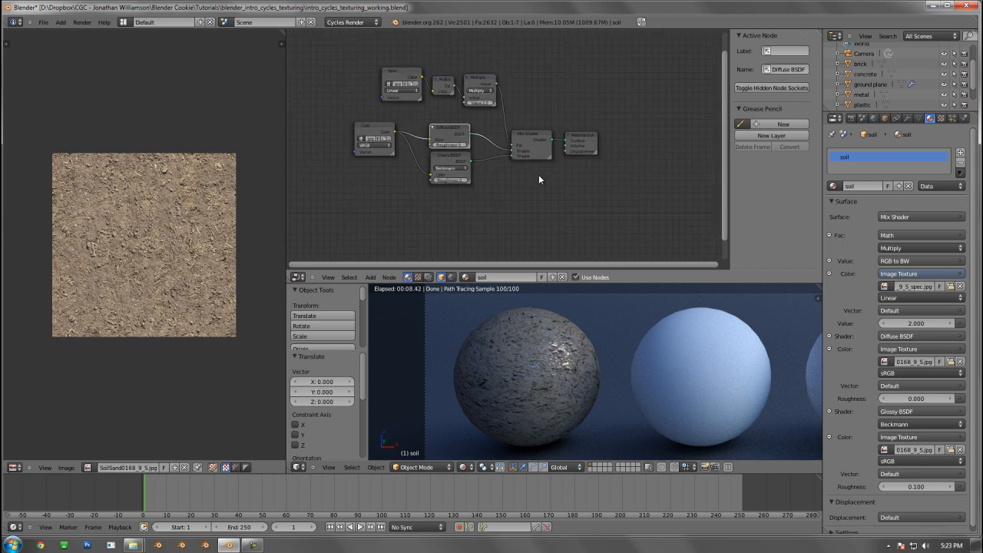
{"action": "left_click_drag", "start_coordinate": [577, 121], "coordinate": [624, 125]}
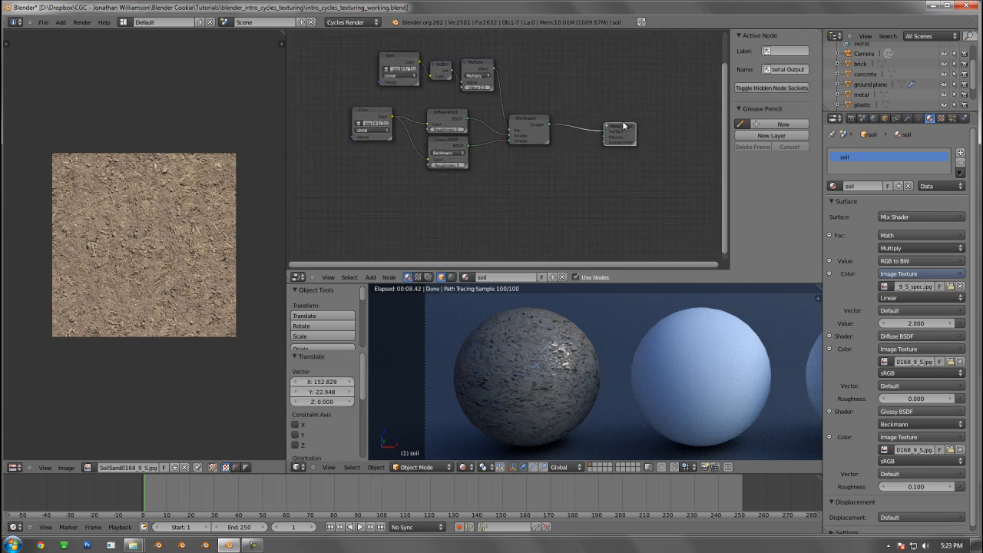
{"action": "left_click", "coordinate": [581, 162]}
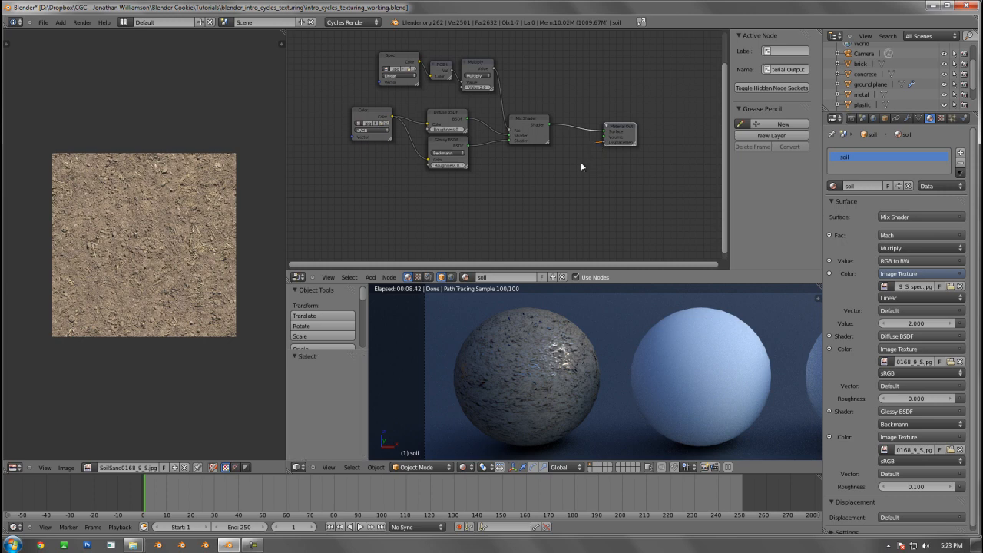
{"action": "left_click_drag", "start_coordinate": [590, 153], "coordinate": [591, 156]}
Assign an RGB to BW converter to the soil material's displacement and feed its color with an Image Texture
{"action": "scroll", "coordinate": [932, 503], "scroll_direction": "down", "scroll_amount": 1}
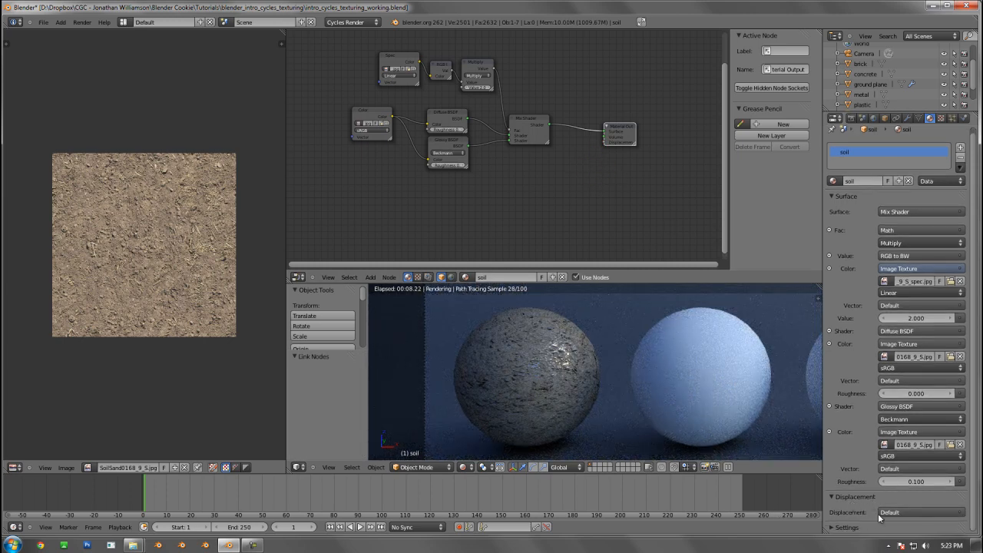
{"action": "left_click", "coordinate": [962, 514]}
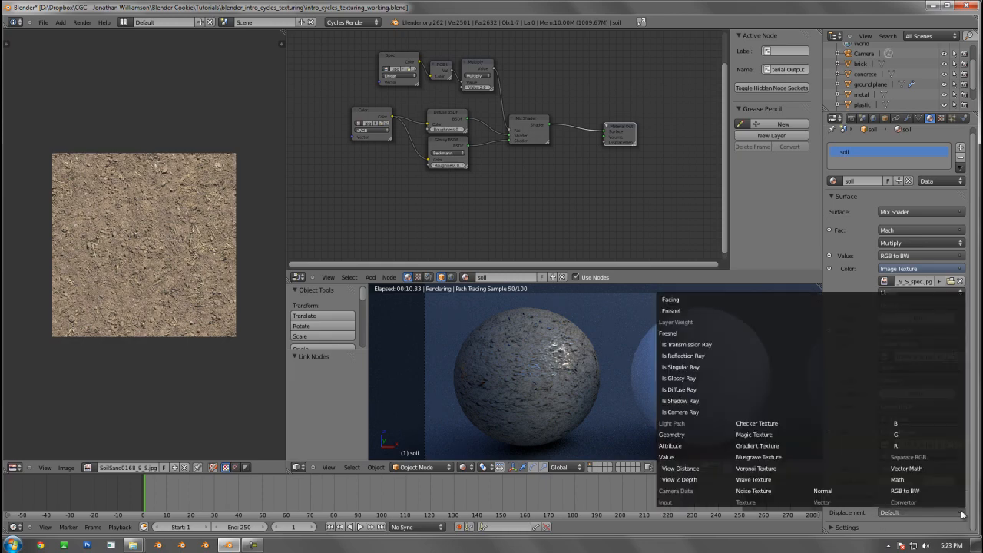
{"action": "left_click", "coordinate": [908, 491]}
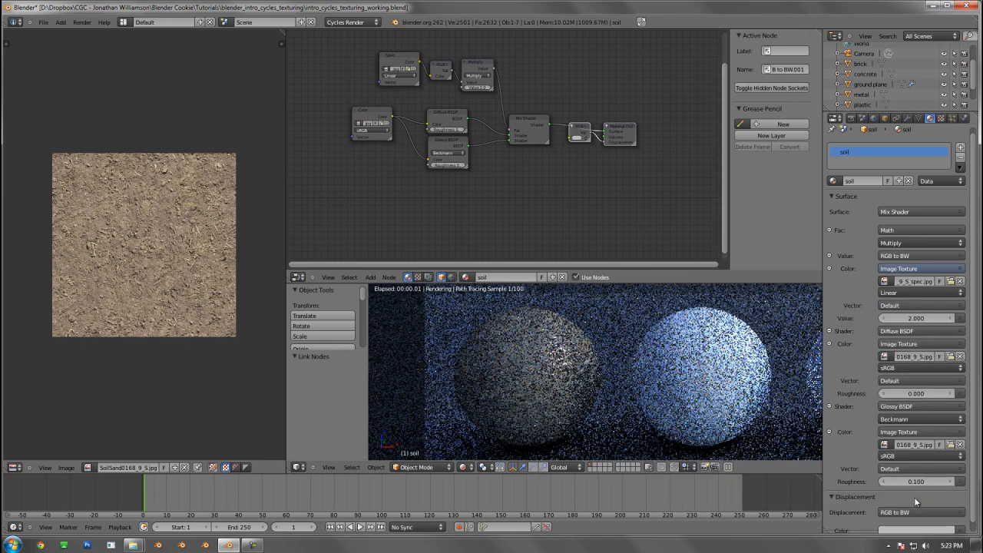
{"action": "left_click", "coordinate": [962, 513]}
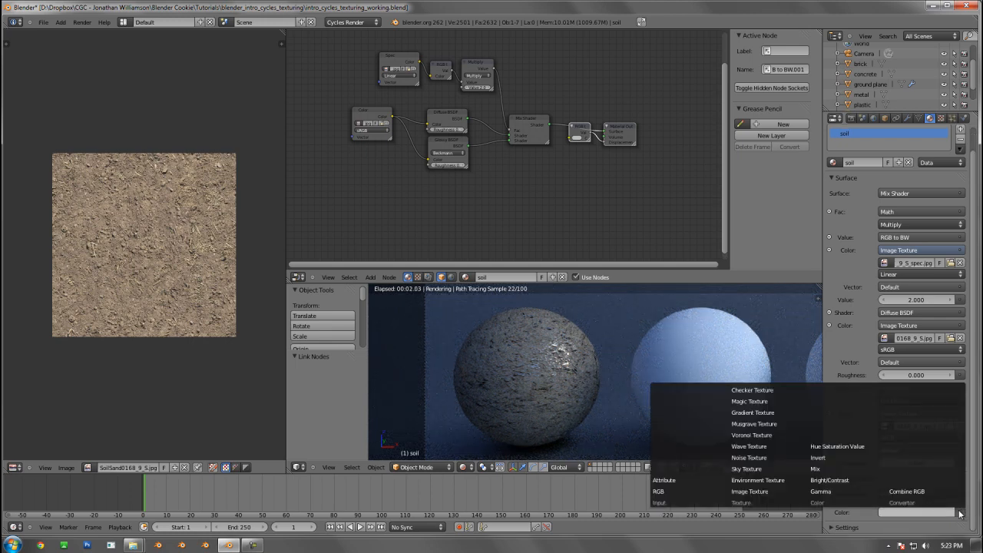
{"action": "left_click", "coordinate": [766, 492]}
Load SoilSand0168_9_S_bump.jpg from the textures folder into the displacement Image Texture
{"action": "scroll", "coordinate": [912, 489], "scroll_direction": "down", "scroll_amount": 2}
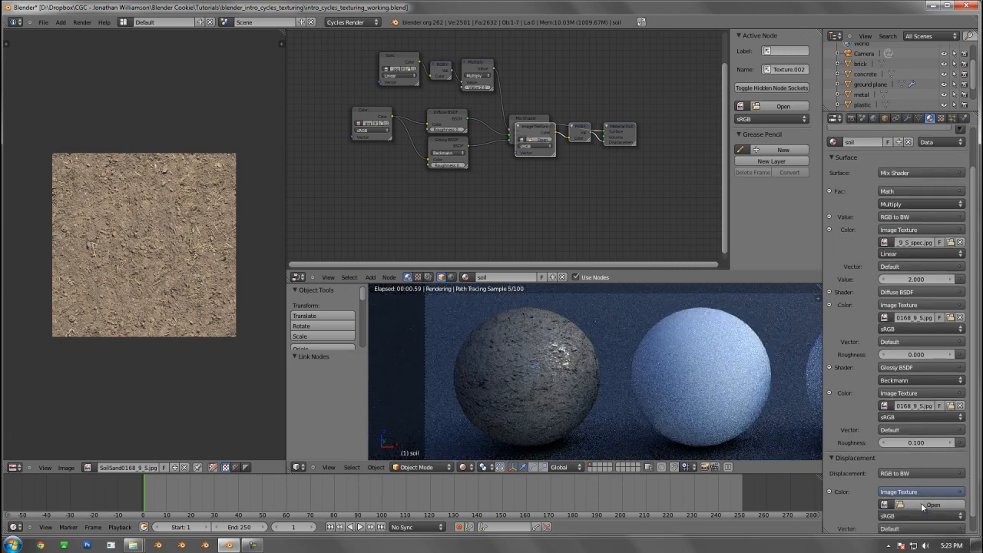
{"action": "left_click", "coordinate": [913, 489]}
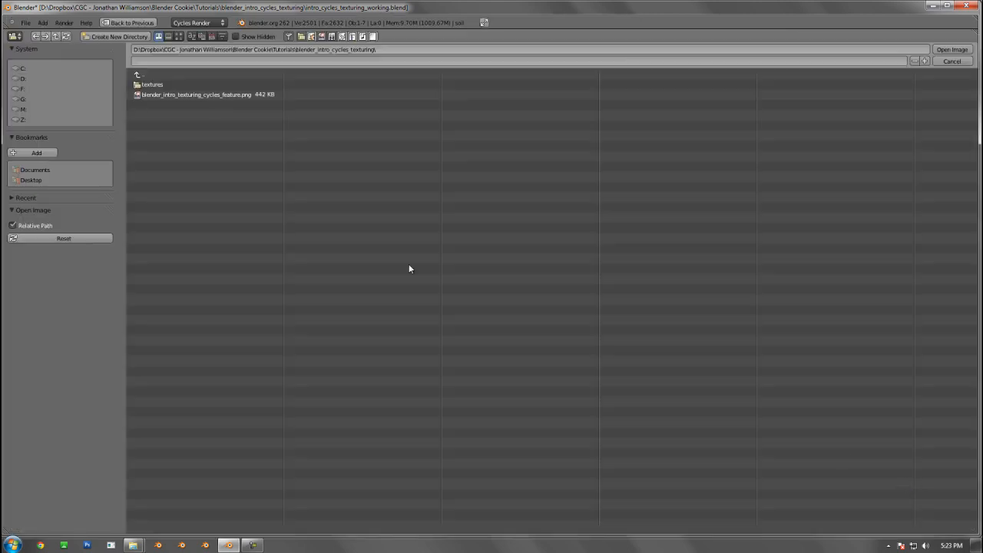
{"action": "left_click", "coordinate": [158, 85]}
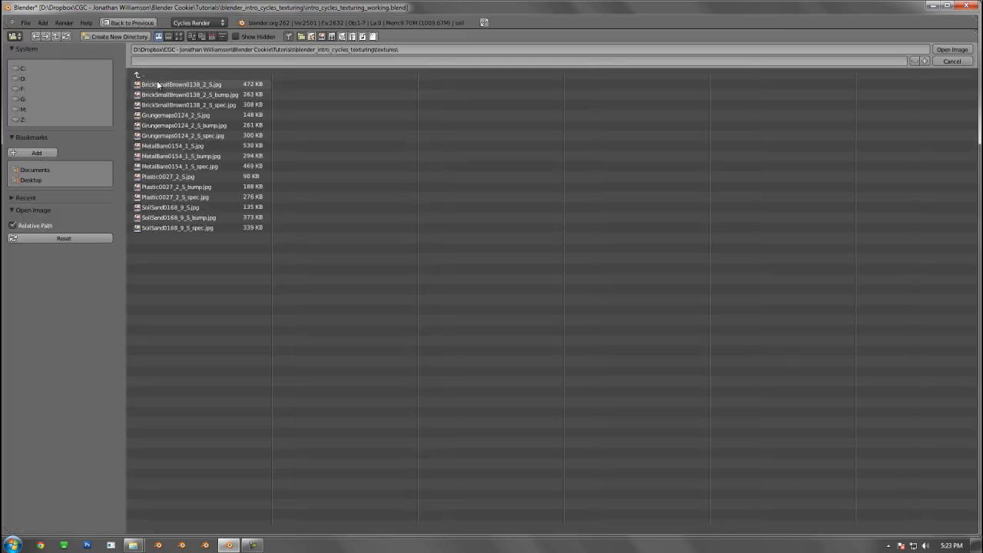
{"action": "double_click", "coordinate": [180, 217]}
Place the bump Image Texture and its RGB to BW node below the Mix Shader, and raise Material Output level with the Mix Shader
{"action": "scroll", "coordinate": [594, 170], "scroll_direction": "up", "scroll_amount": 1}
{"action": "key", "text": "g"}
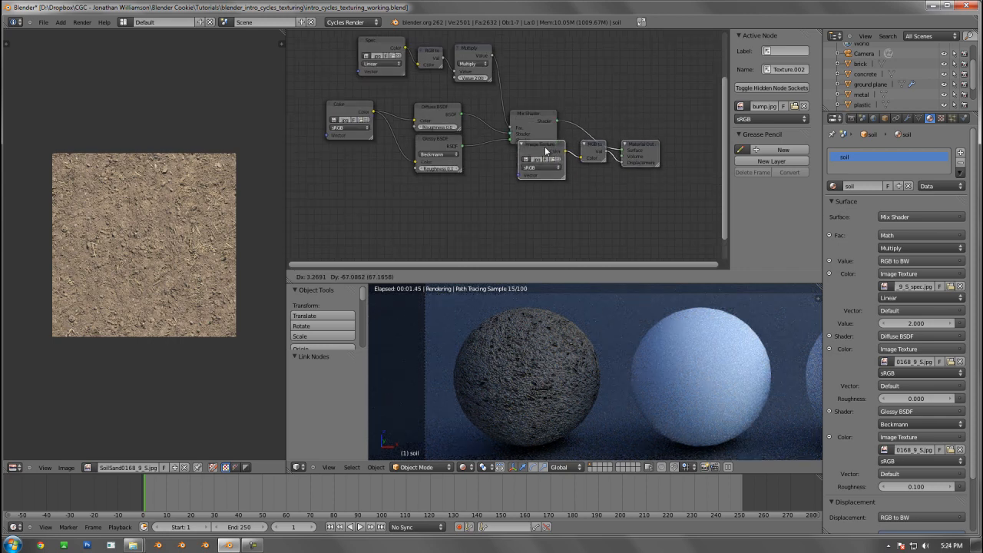
{"action": "left_click", "coordinate": [543, 157]}
{"action": "left_click_drag", "start_coordinate": [637, 170], "coordinate": [640, 113]}
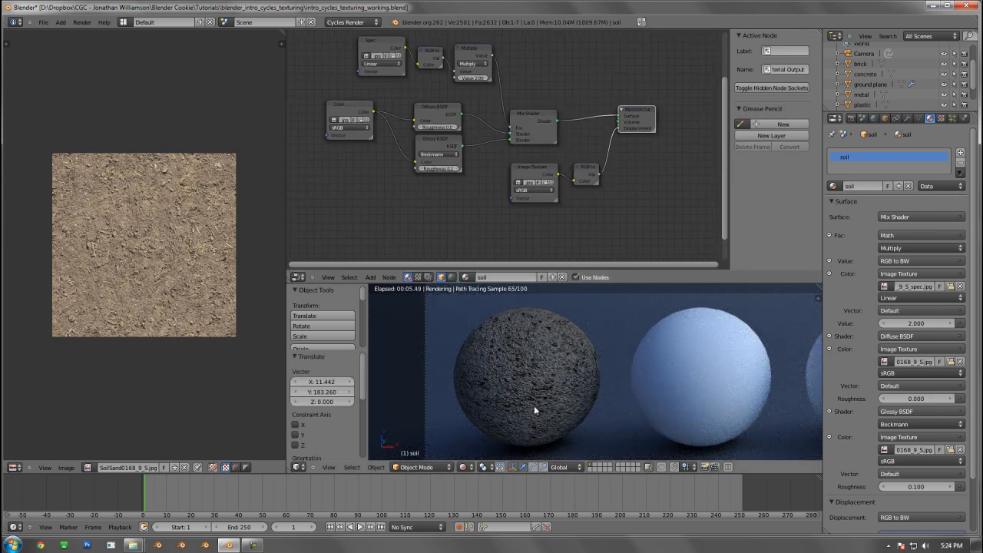
Shift the bump Image Texture and RGB to BW nodes together down and left to free space before Material Output
{"action": "scroll", "coordinate": [560, 233], "scroll_direction": "up", "scroll_amount": 1}
{"action": "scroll", "coordinate": [562, 193], "scroll_direction": "up", "scroll_amount": 1}
{"action": "middle_click_drag", "start_coordinate": [561, 191], "coordinate": [472, 144]}
{"action": "scroll", "coordinate": [509, 153], "scroll_direction": "up", "scroll_amount": 2}
{"action": "left_click", "coordinate": [449, 127]}
{"action": "left_click", "coordinate": [521, 134], "text": "shift"}
{"action": "left_click_drag", "start_coordinate": [521, 134], "coordinate": [486, 158]}
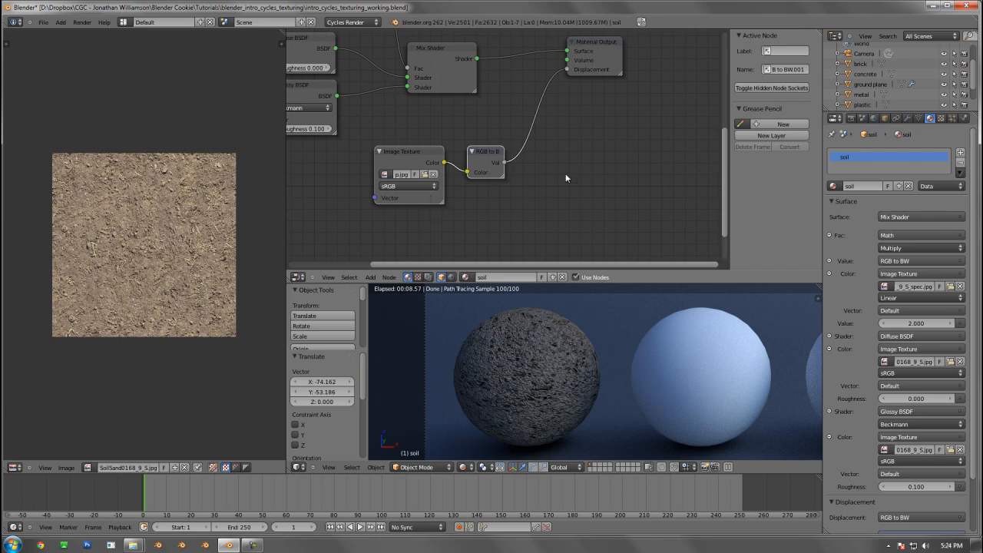
Duplicate the Multiply node and insert the copy between the bump map's RGB to BW node and the Displacement input
{"action": "scroll", "coordinate": [566, 179], "scroll_direction": "down", "scroll_amount": 4}
{"action": "left_click", "coordinate": [426, 45]}
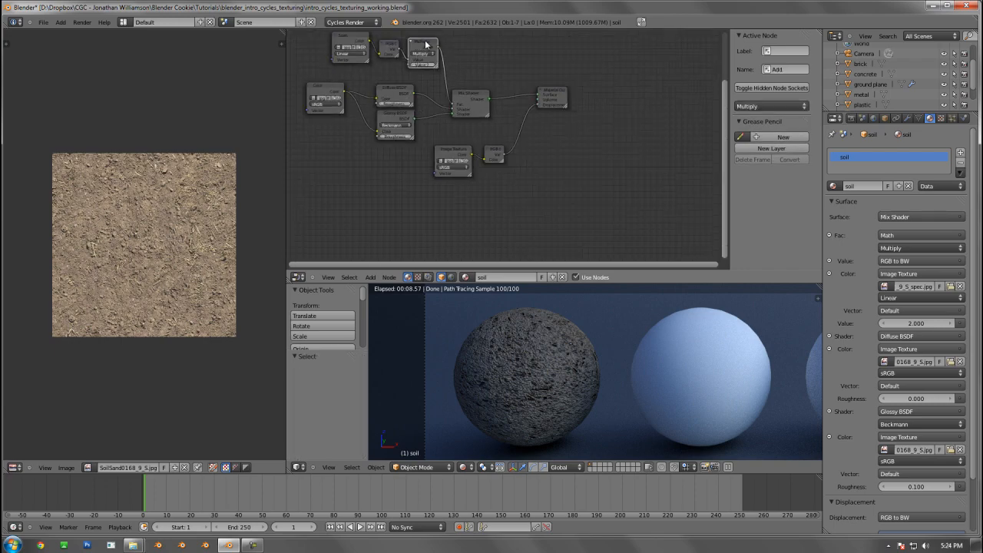
{"action": "key", "text": "shift+d"}
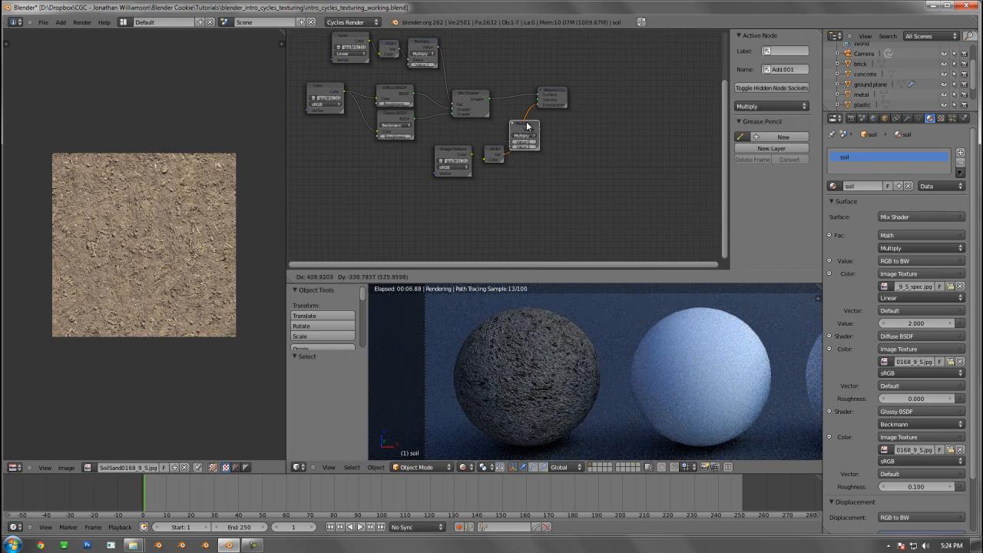
{"action": "left_click", "coordinate": [528, 129]}
Set the second value of the bump map's Multiply node to 1.000
{"action": "scroll", "coordinate": [595, 183], "scroll_direction": "up", "scroll_amount": 4}
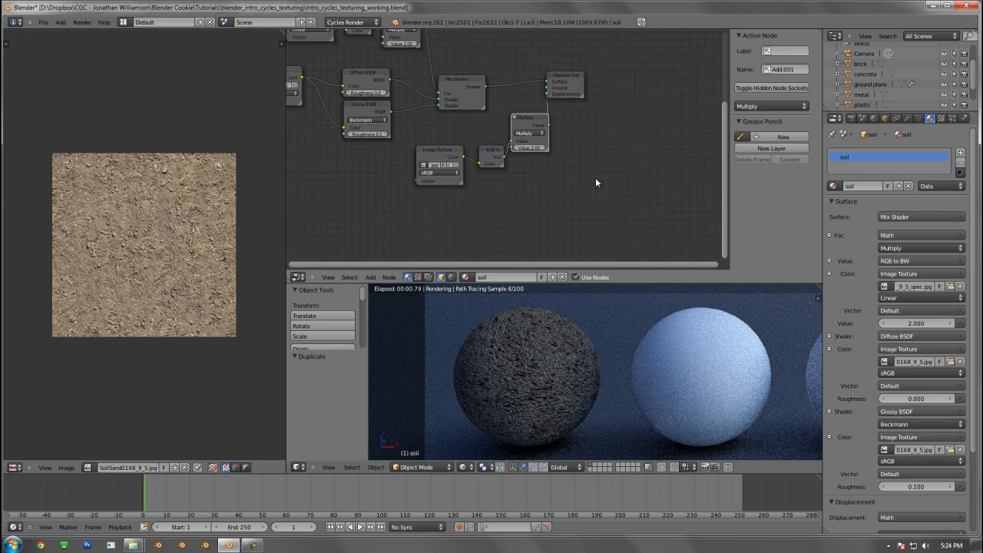
{"action": "left_click", "coordinate": [546, 148]}
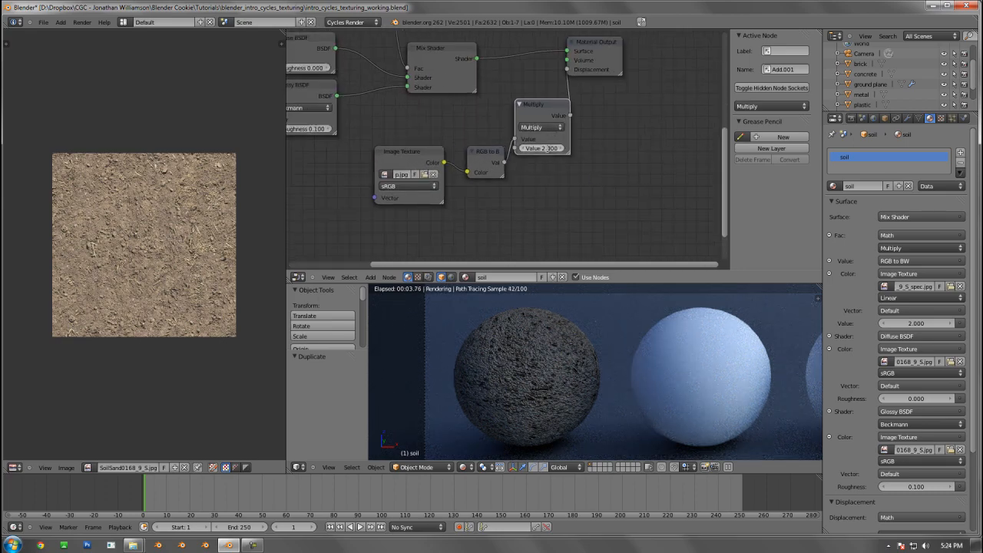
{"action": "key", "text": "Return"}
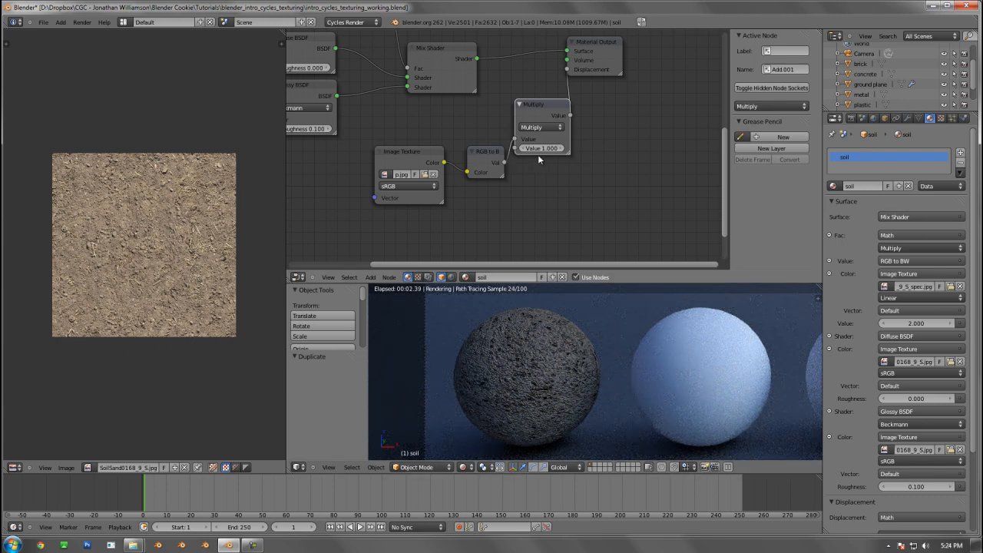
Move the bump Image Texture and RGB to BW nodes left, clear of the Multiply node
{"action": "left_click", "coordinate": [476, 157]}
{"action": "left_click", "coordinate": [441, 156], "text": "shift"}
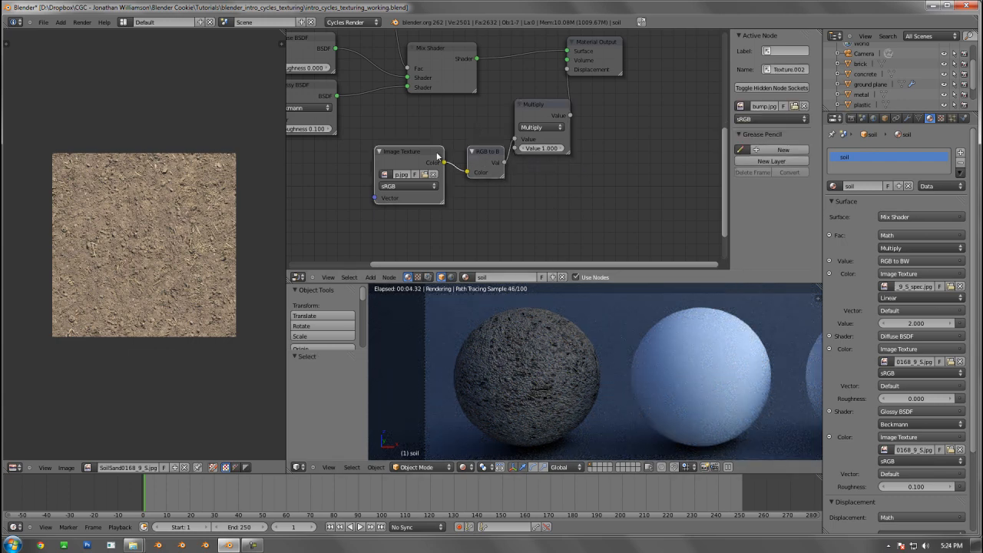
{"action": "left_click_drag", "start_coordinate": [441, 156], "coordinate": [408, 154]}
Try a value of -1 in the bump Multiply node to flip the relief, and return it to 1.000
{"action": "left_click", "coordinate": [544, 148]}
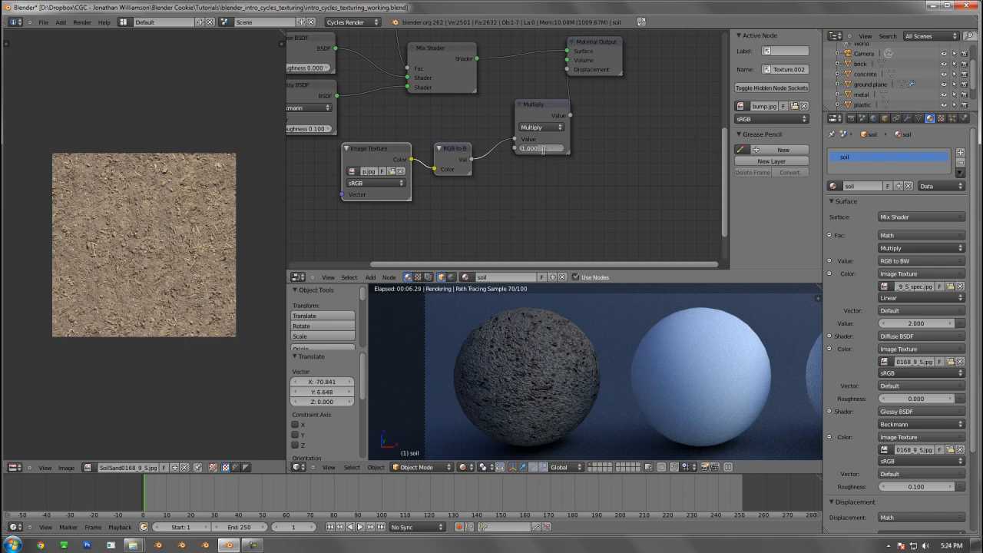
{"action": "type", "text": "-1"}
{"action": "key", "text": "Return"}
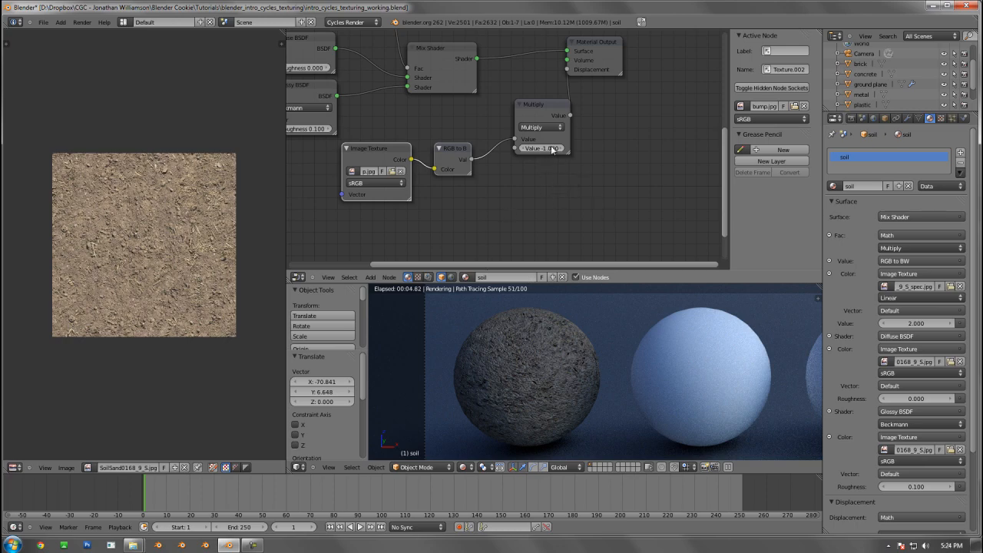
{"action": "left_click", "coordinate": [551, 149]}
{"action": "key", "text": "Return"}
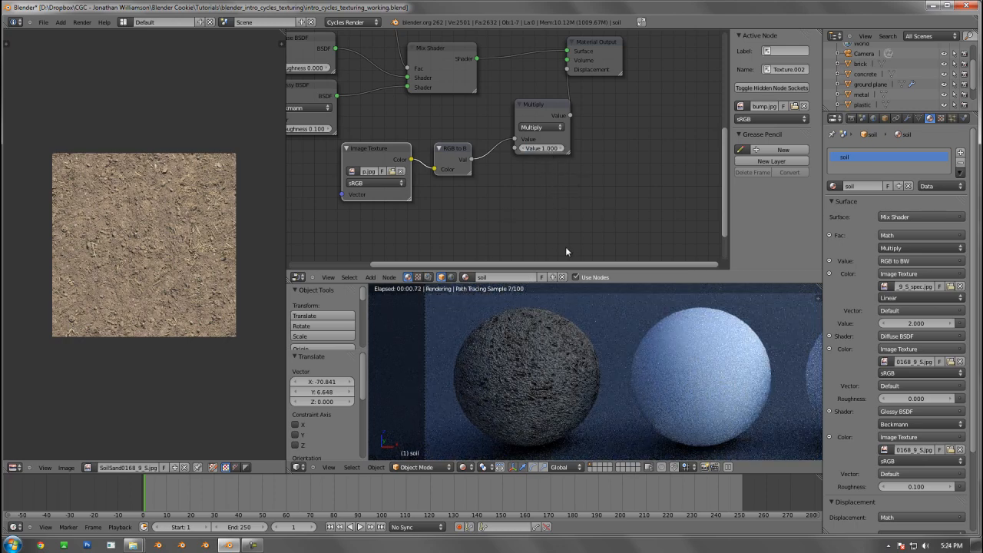
Add an Invert color node and place it in the empty space below the bump map's Multiply node
{"action": "key", "text": "shift+a"}
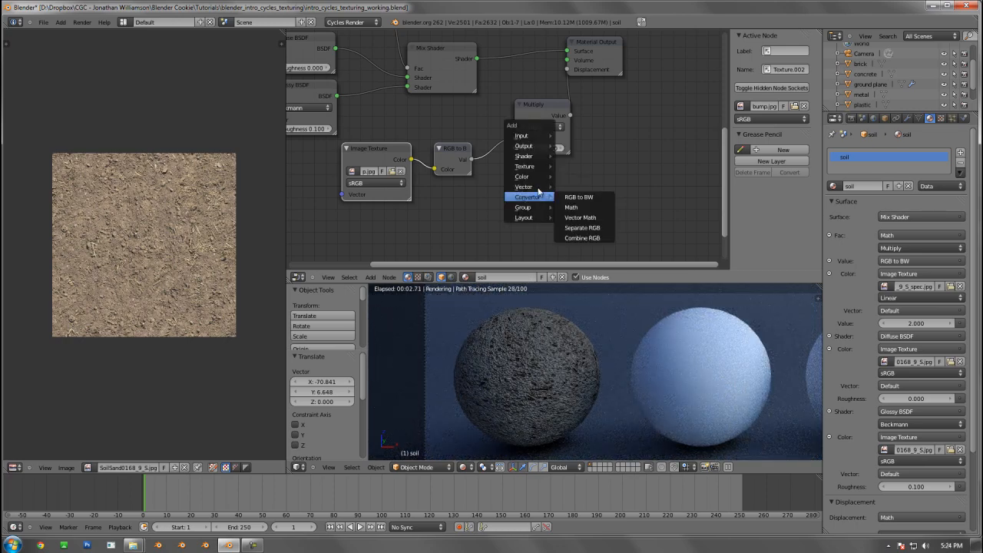
{"action": "mouse_move", "coordinate": [537, 185]}
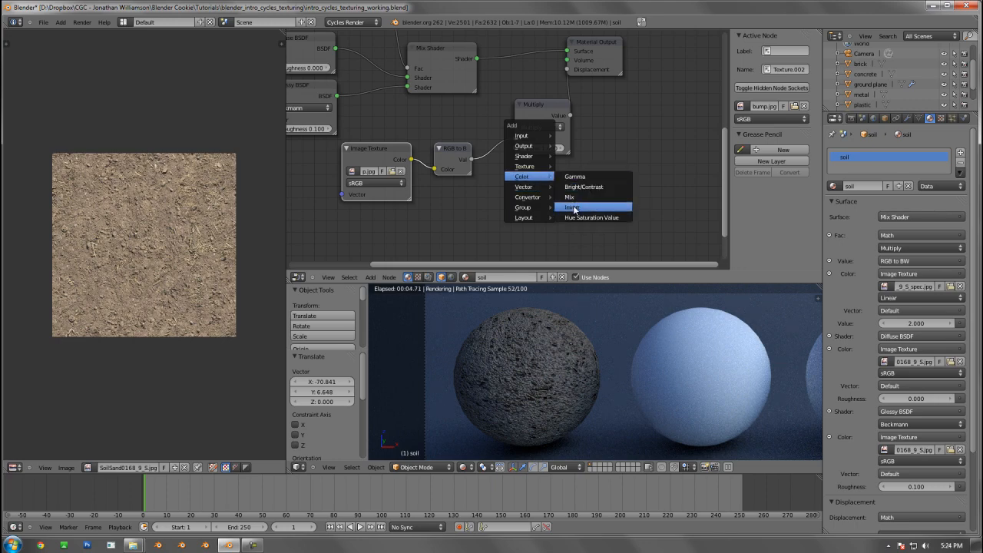
{"action": "left_click", "coordinate": [574, 209]}
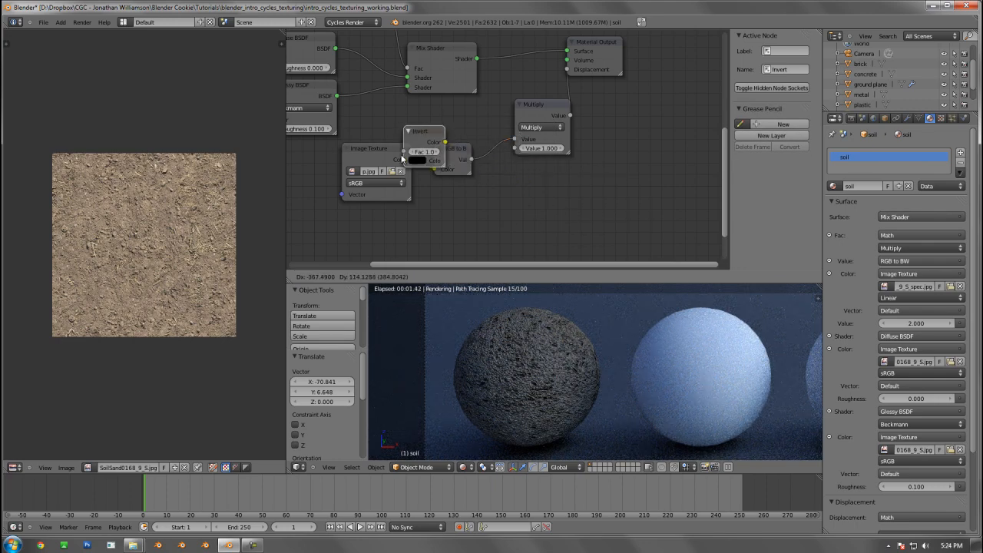
{"action": "left_click", "coordinate": [571, 208]}
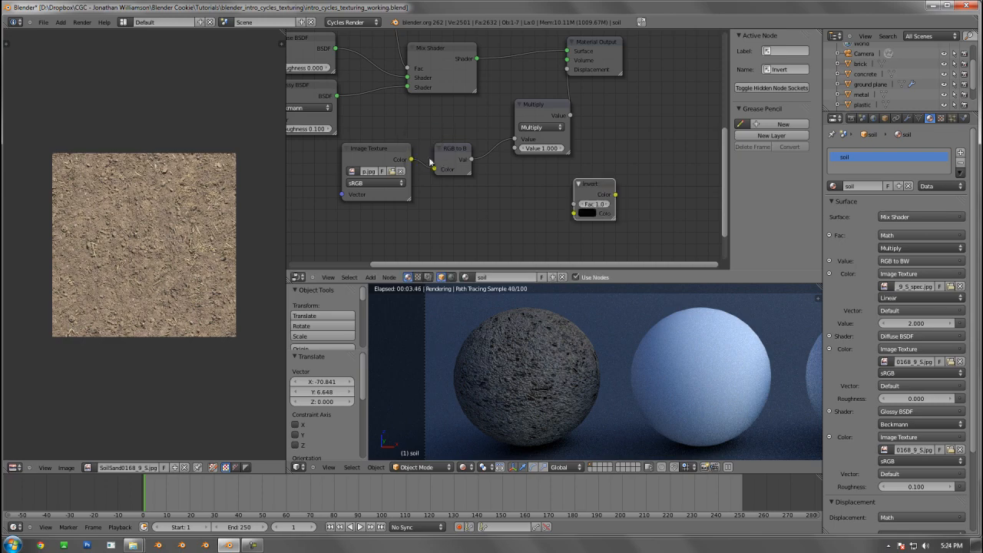
Delete the Invert node and move the RGB to BW and bump Image Texture nodes closer to the bump Multiply node
{"action": "key", "text": "x"}
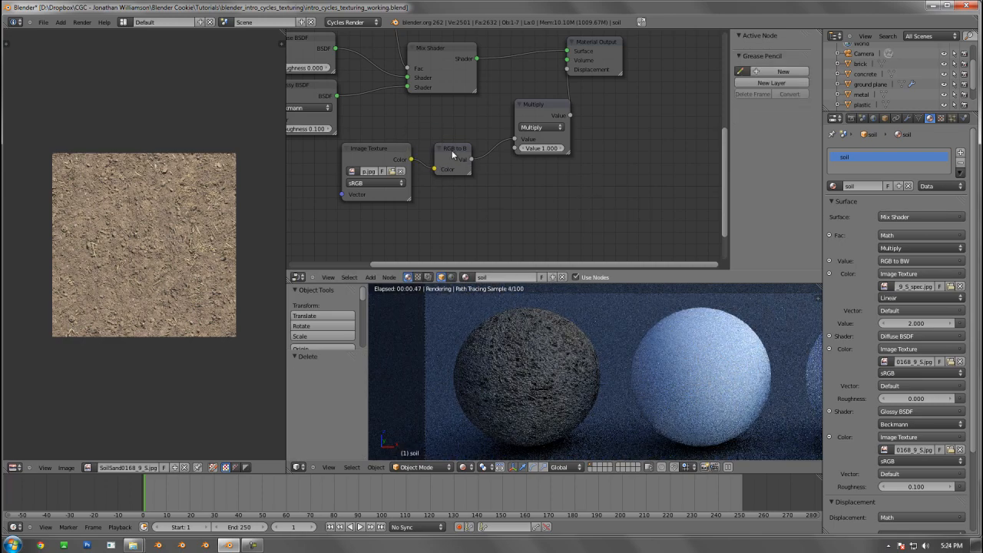
{"action": "left_click_drag", "start_coordinate": [465, 153], "coordinate": [479, 145]}
{"action": "left_click_drag", "start_coordinate": [395, 157], "coordinate": [409, 159]}
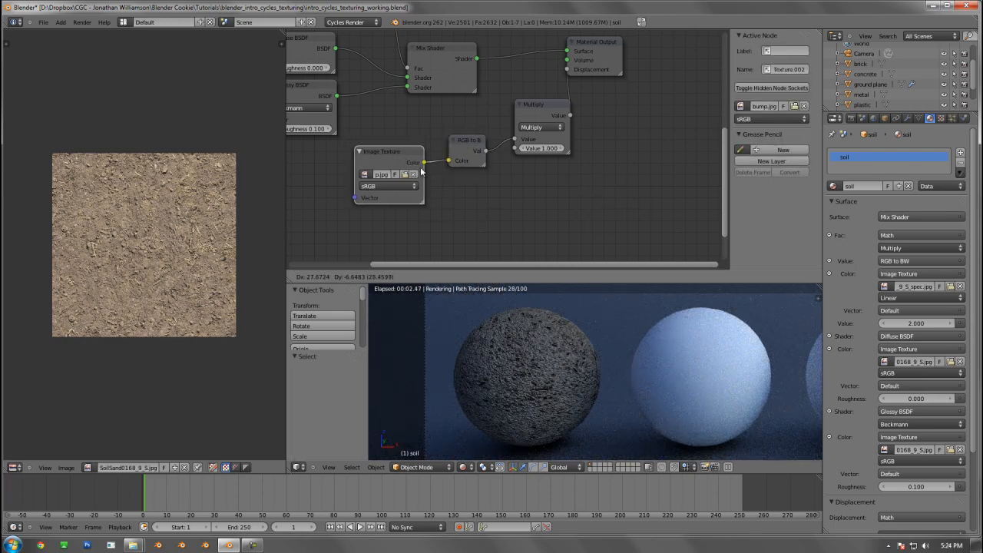
Set the color space of the bump Image Texture node to Linear
{"action": "middle_click_drag", "start_coordinate": [514, 183], "coordinate": [538, 215]}
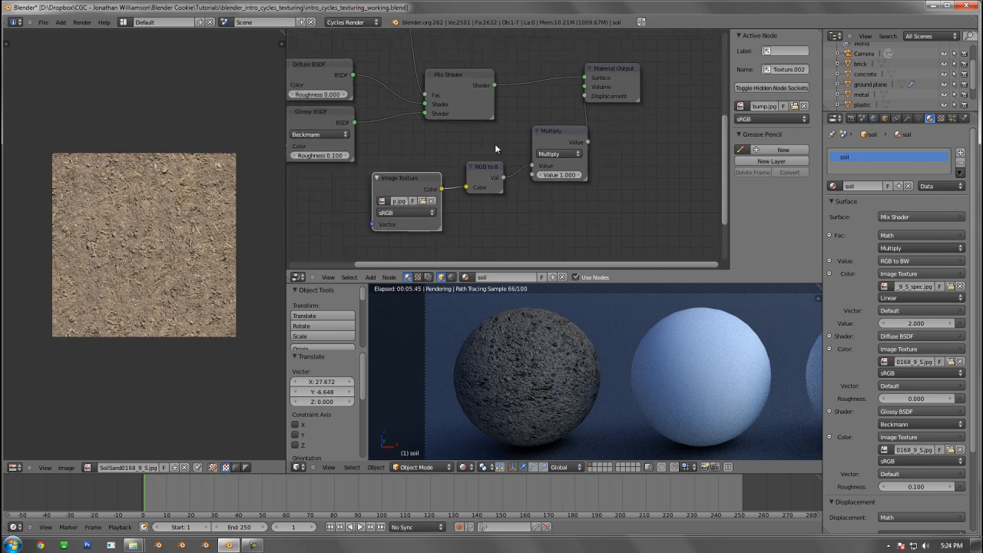
{"action": "left_click", "coordinate": [404, 213]}
{"action": "left_click", "coordinate": [401, 204]}
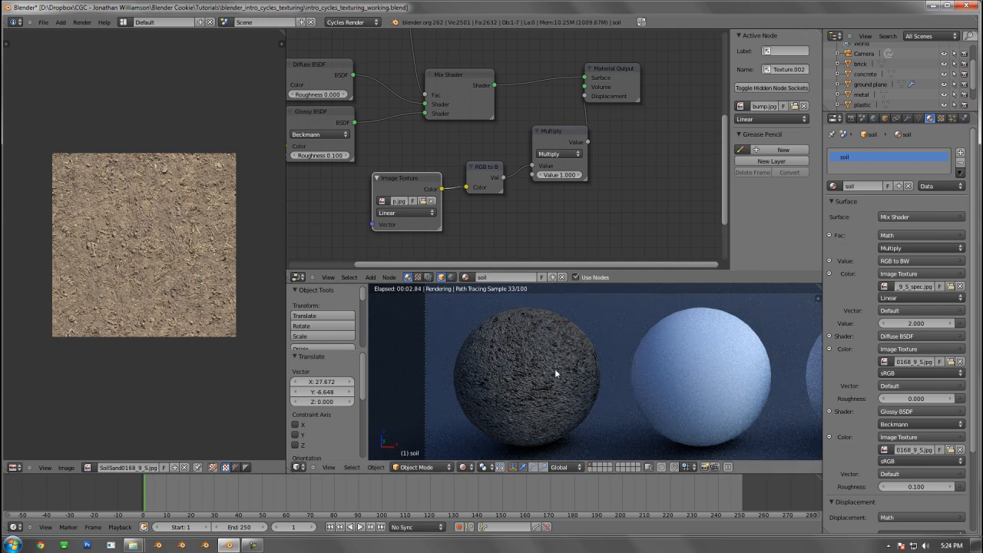
{"action": "scroll", "coordinate": [510, 144], "scroll_direction": "down", "scroll_amount": 4}
{"action": "scroll", "coordinate": [510, 137], "scroll_direction": "up", "scroll_amount": 2}
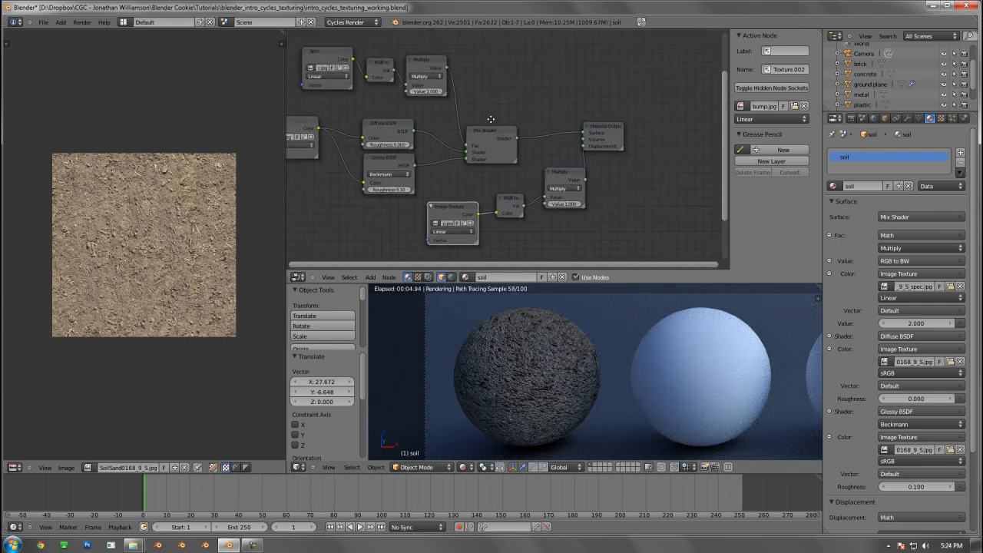
{"action": "middle_click_drag", "start_coordinate": [494, 149], "coordinate": [499, 148]}
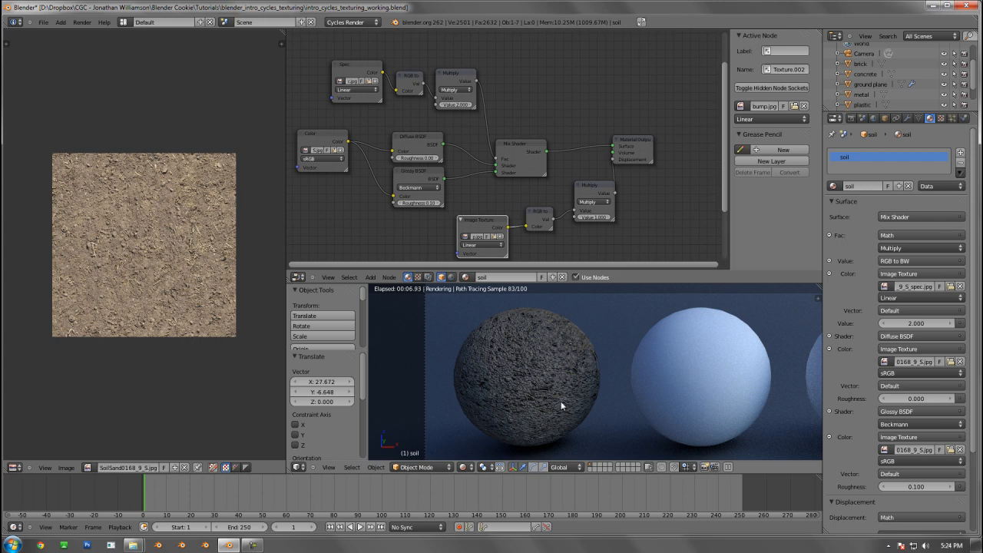
Set the second value of the specular map's Multiply node to 1.000
{"action": "left_click", "coordinate": [448, 75]}
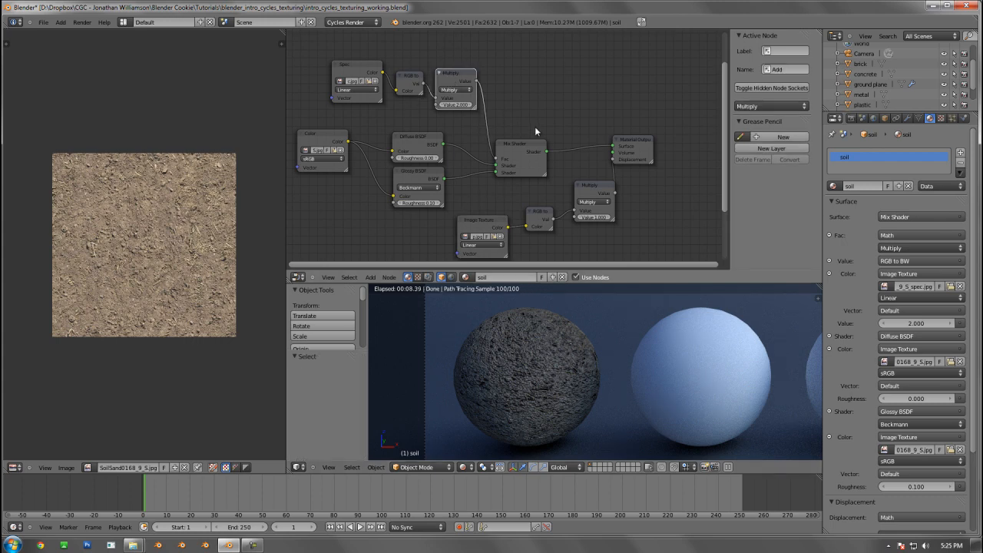
{"action": "middle_click_drag", "start_coordinate": [534, 132], "coordinate": [562, 103]}
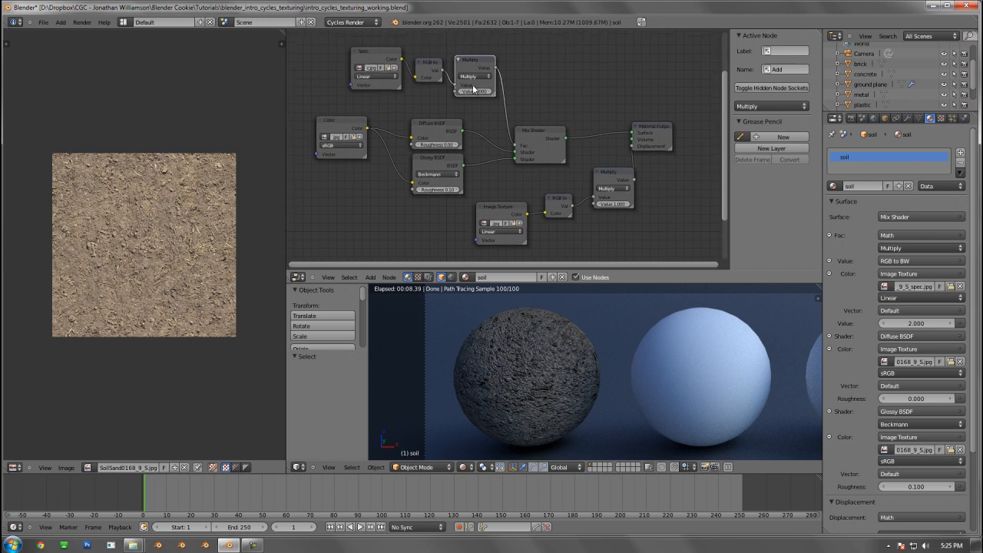
{"action": "left_click", "coordinate": [484, 91]}
{"action": "type", "text": "1"}
{"action": "key", "text": "Return"}
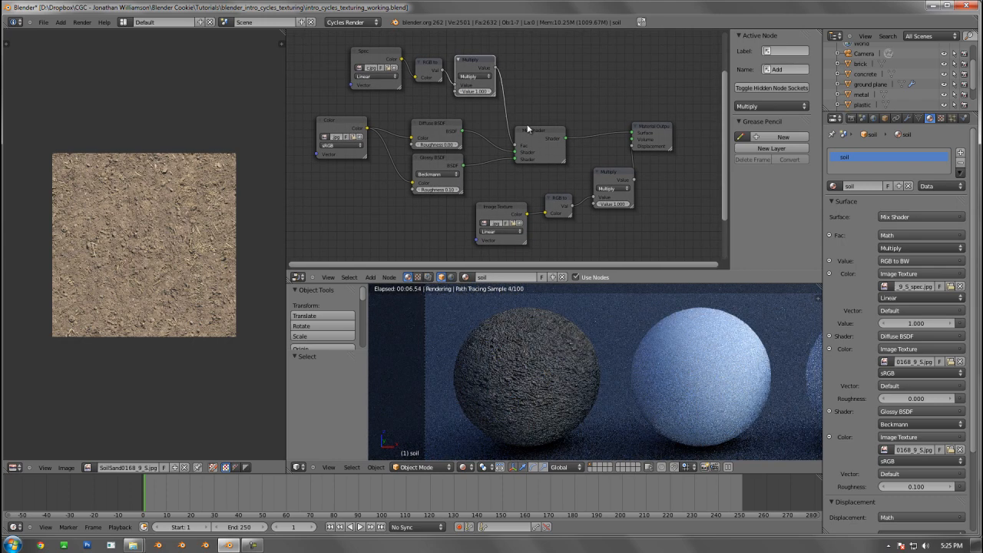
{"action": "middle_click_drag", "start_coordinate": [547, 115], "coordinate": [487, 116]}
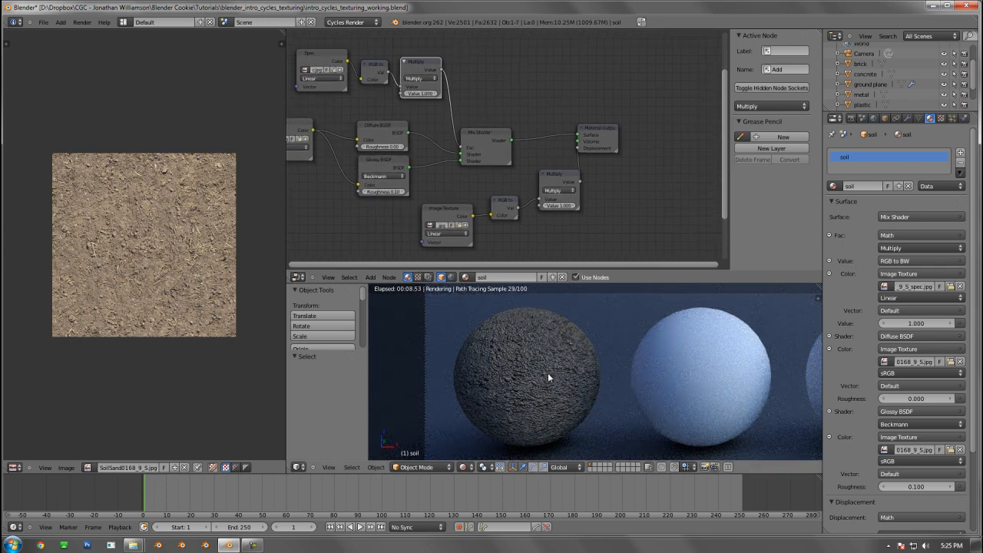
Try the Add operation on the specular map's math node, and return it to Multiply
{"action": "scroll", "coordinate": [481, 187], "scroll_direction": "up", "scroll_amount": 1}
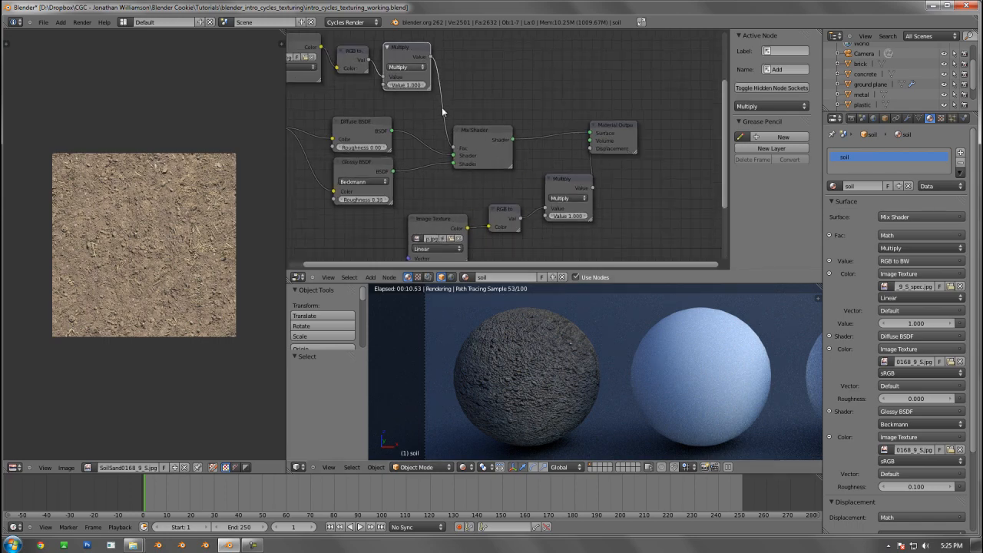
{"action": "left_click", "coordinate": [417, 67]}
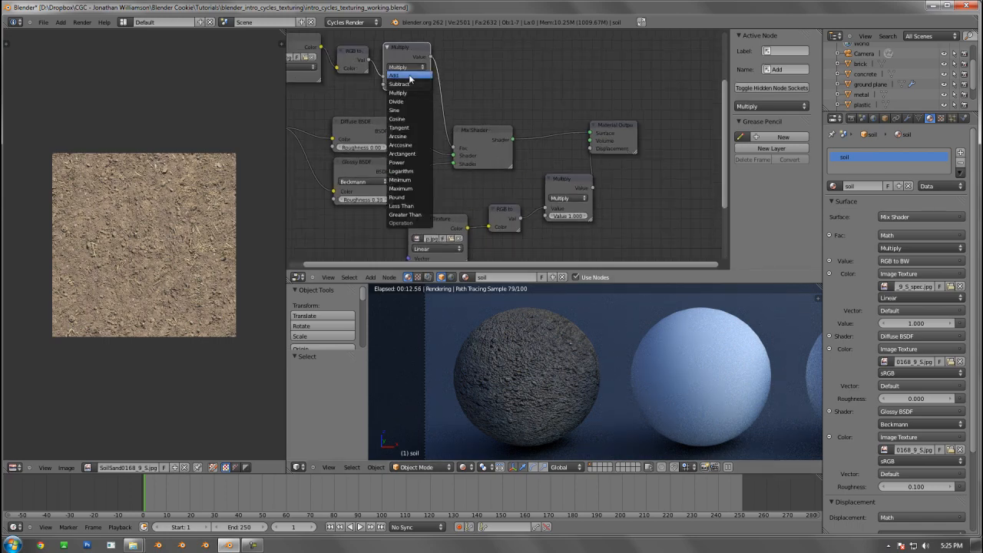
{"action": "left_click", "coordinate": [410, 71]}
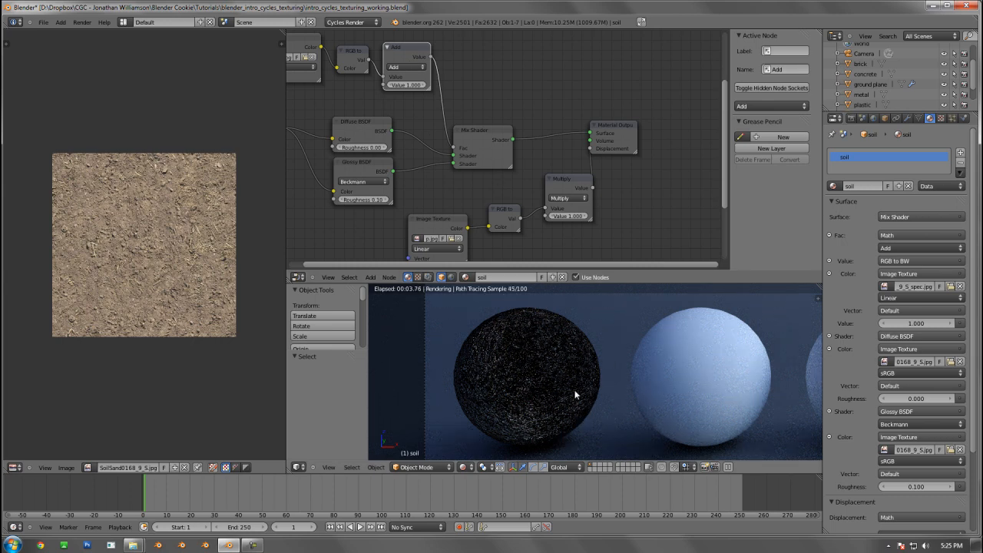
{"action": "left_click", "coordinate": [399, 68]}
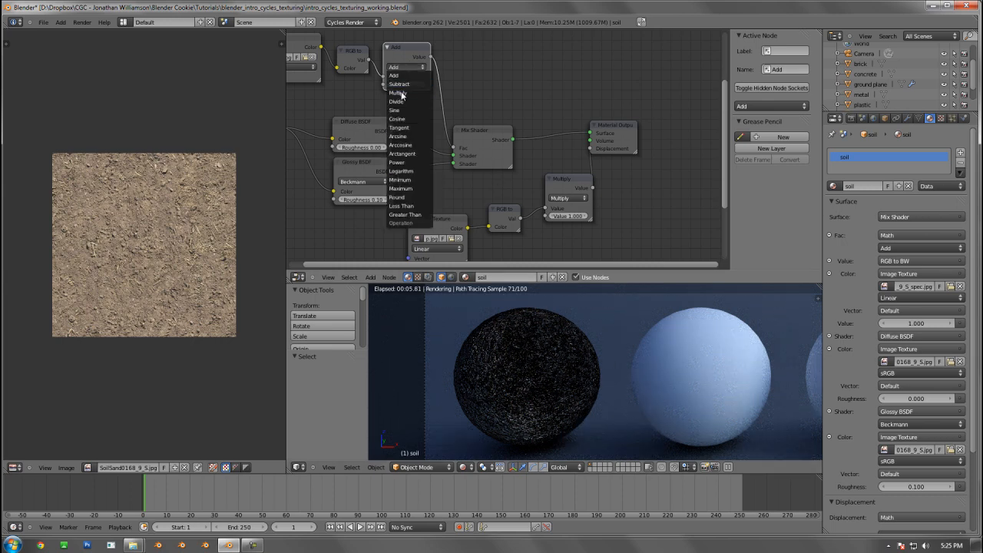
{"action": "left_click", "coordinate": [398, 92]}
{"action": "key", "text": "Home"}
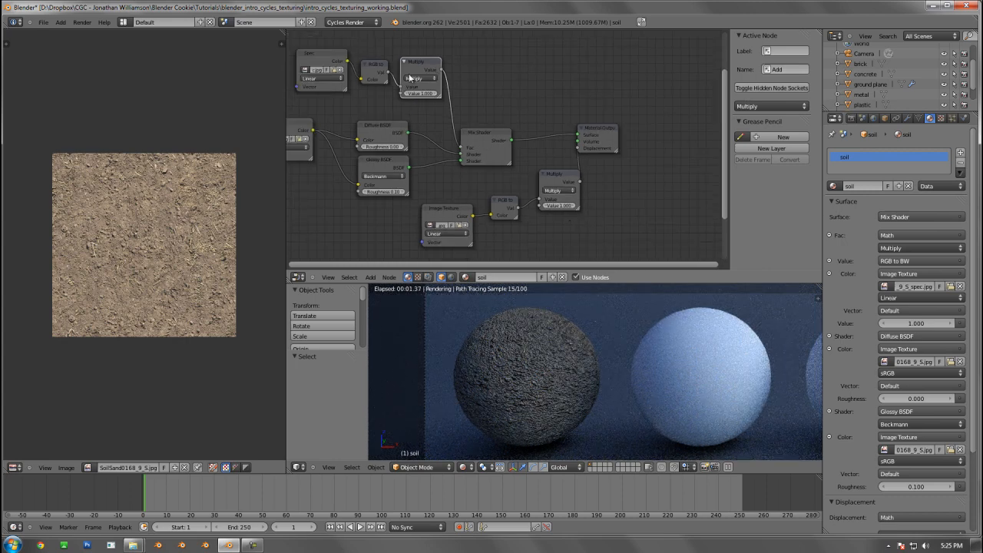
{"action": "middle_click_drag", "start_coordinate": [495, 187], "coordinate": [552, 170]}
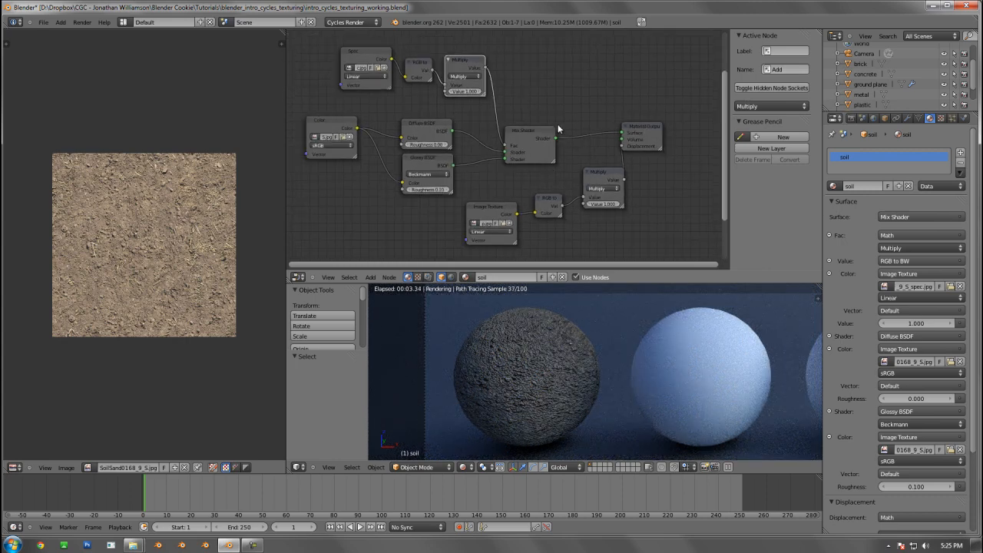
Duplicate the Mix Shader, place the copy up and to the right of the original, and link the original's Shader output into it
{"action": "left_click", "coordinate": [535, 128]}
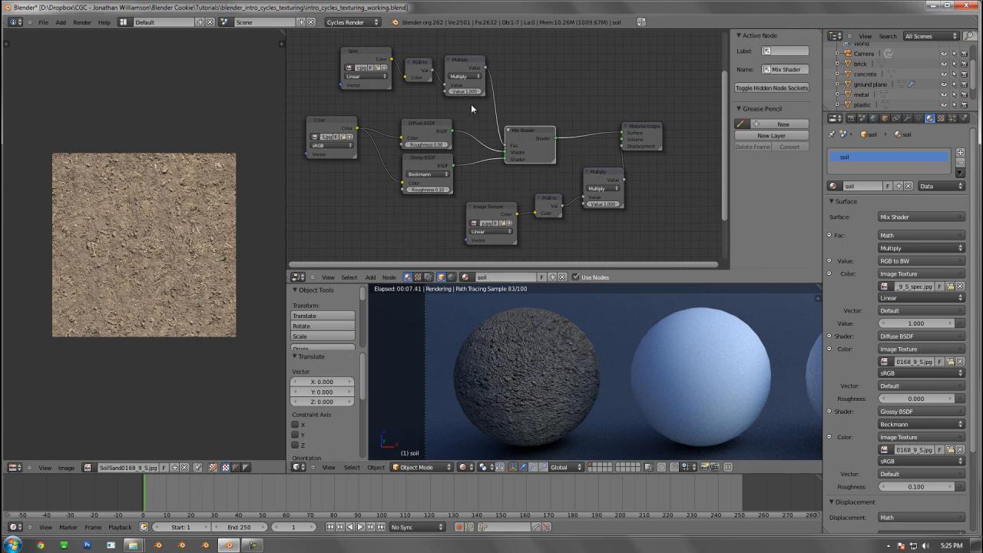
{"action": "scroll", "coordinate": [471, 106], "scroll_direction": "up", "scroll_amount": 2}
{"action": "middle_click_drag", "start_coordinate": [468, 106], "coordinate": [372, 108]}
{"action": "key", "text": "shift+d"}
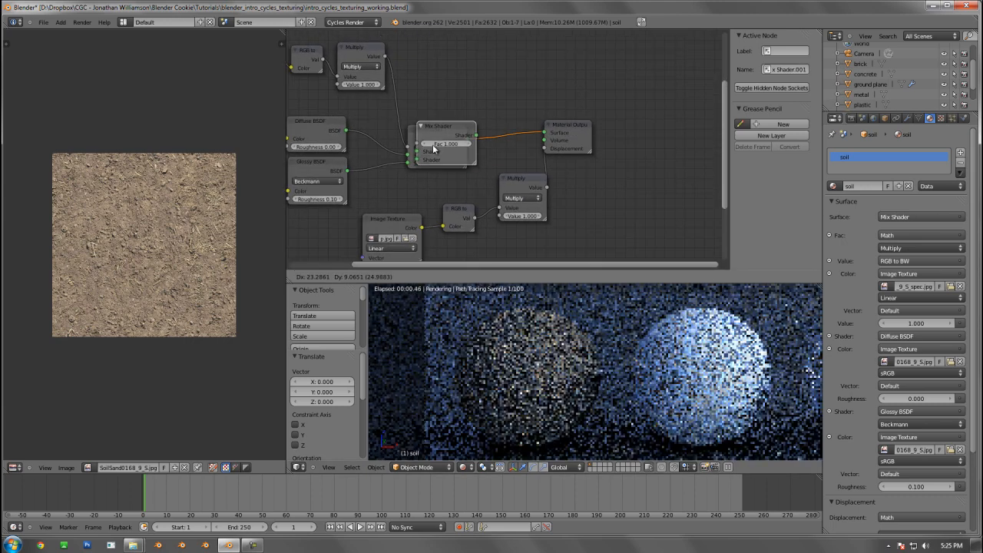
{"action": "left_click", "coordinate": [487, 102]}
{"action": "left_click_drag", "start_coordinate": [467, 139], "coordinate": [493, 96]}
Duplicate the Glossy BSDF, place the copy left of the new Mix Shader, and link its BSDF output to the first Shader input
{"action": "left_click", "coordinate": [321, 162]}
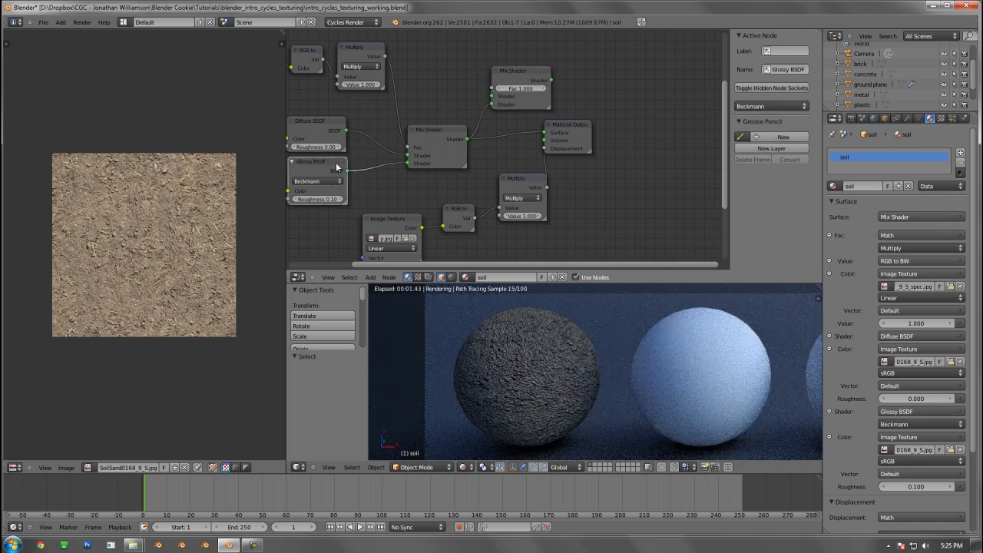
{"action": "middle_click_drag", "start_coordinate": [408, 198], "coordinate": [444, 213]}
{"action": "key", "text": "shift+d"}
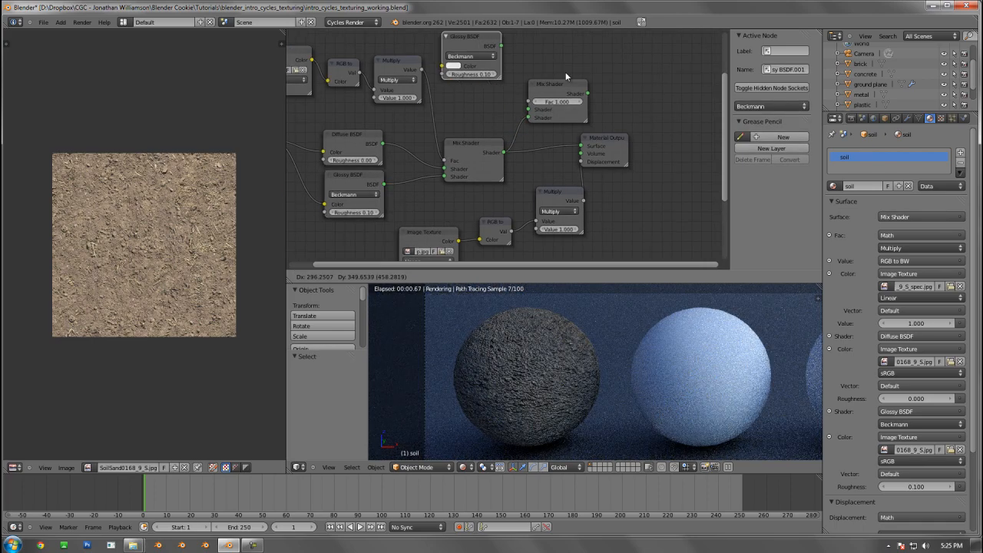
{"action": "left_click", "coordinate": [565, 73]}
{"action": "left_click_drag", "start_coordinate": [506, 49], "coordinate": [528, 110]}
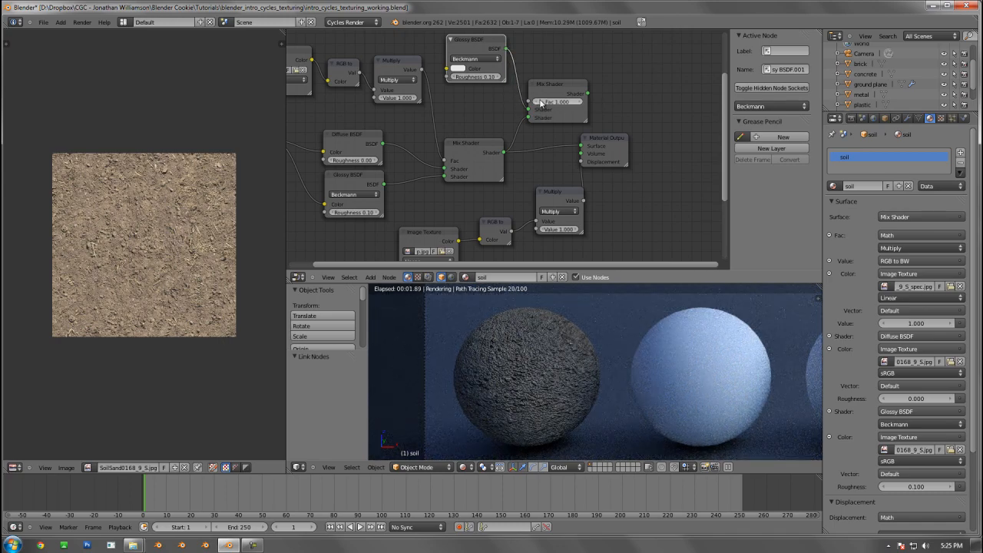
Lower the new Mix Shader's Fac to 0.144 and move the duplicated Glossy BSDF down beside it
{"action": "left_click", "coordinate": [540, 103]}
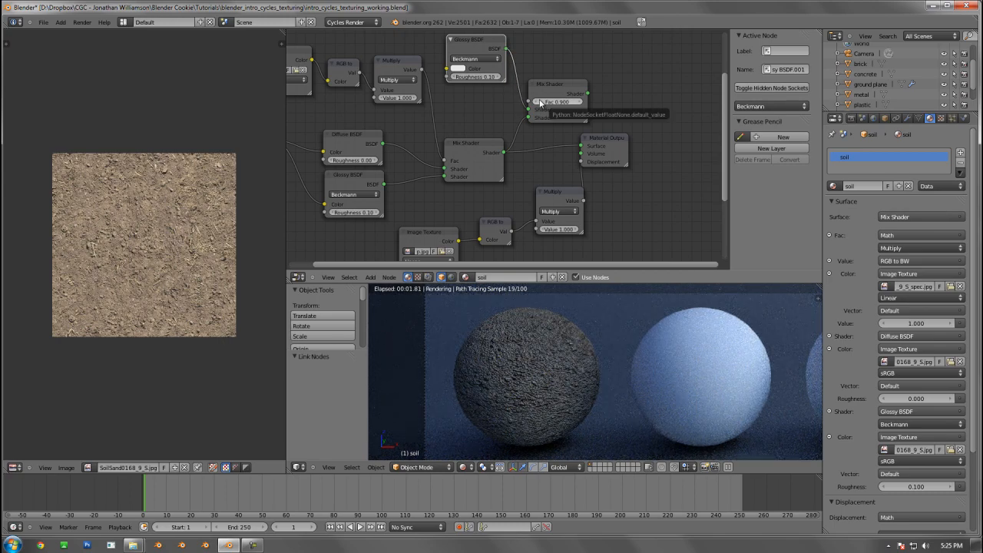
{"action": "left_click_drag", "start_coordinate": [482, 55], "coordinate": [484, 80]}
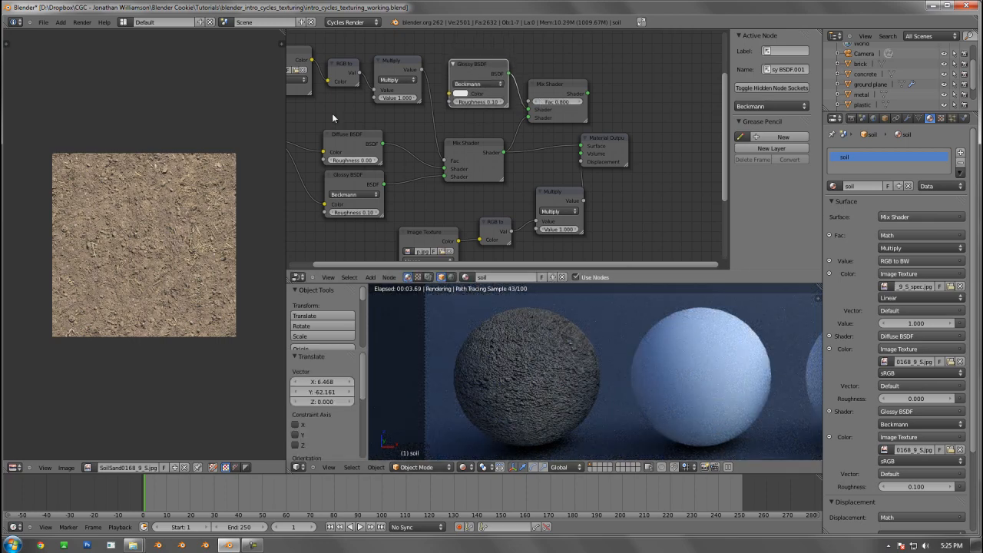
{"action": "scroll", "coordinate": [477, 130], "scroll_direction": "up", "scroll_amount": 1}
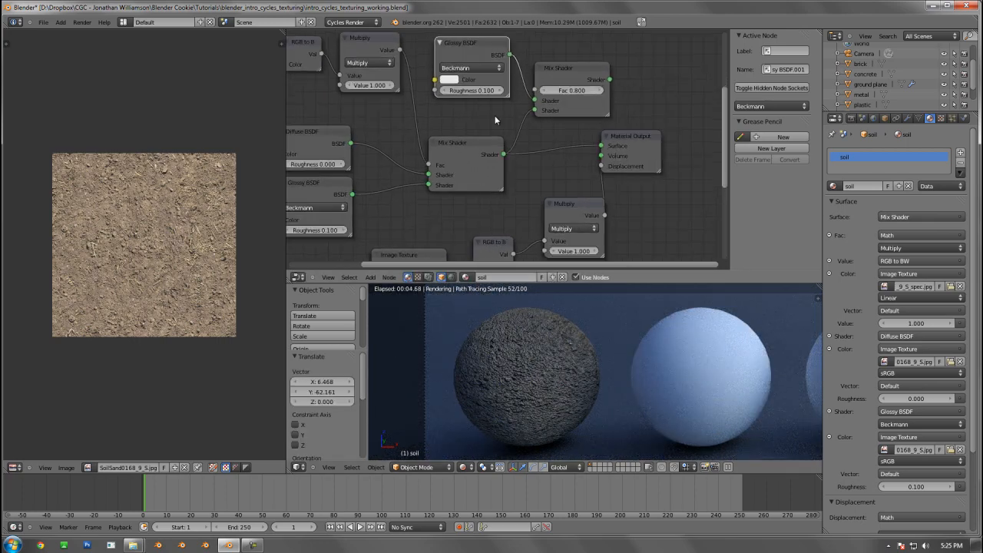
{"action": "left_click", "coordinate": [549, 93]}
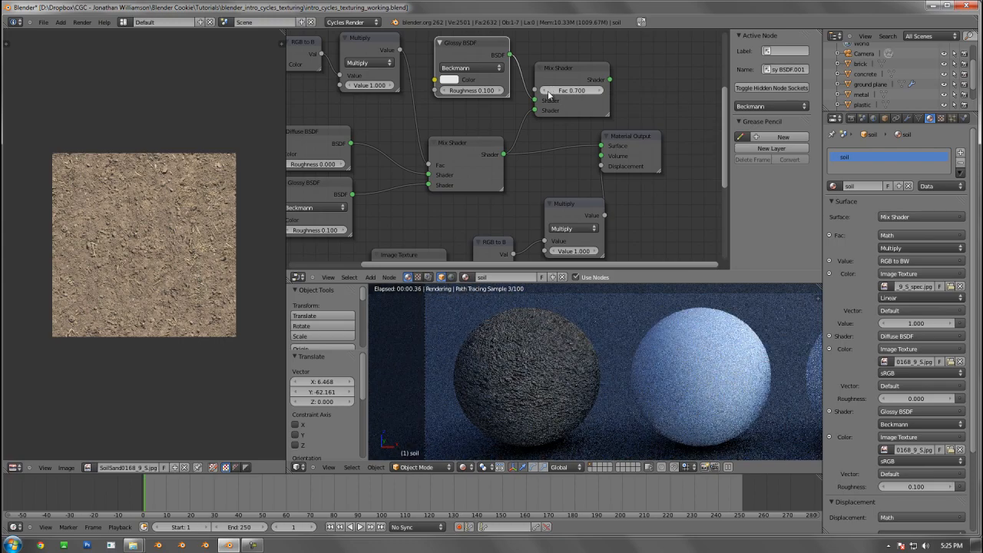
{"action": "left_click", "coordinate": [548, 93]}
{"action": "left_click", "coordinate": [548, 93]}
{"action": "left_click", "coordinate": [549, 93]}
{"action": "left_click", "coordinate": [549, 93]}
{"action": "left_click_drag", "start_coordinate": [548, 92], "coordinate": [508, 86]}
Link the new Mix Shader to the Material Output's Surface and cut the original Mix Shader's link to Volume
{"action": "left_click_drag", "start_coordinate": [610, 80], "coordinate": [702, 148]}
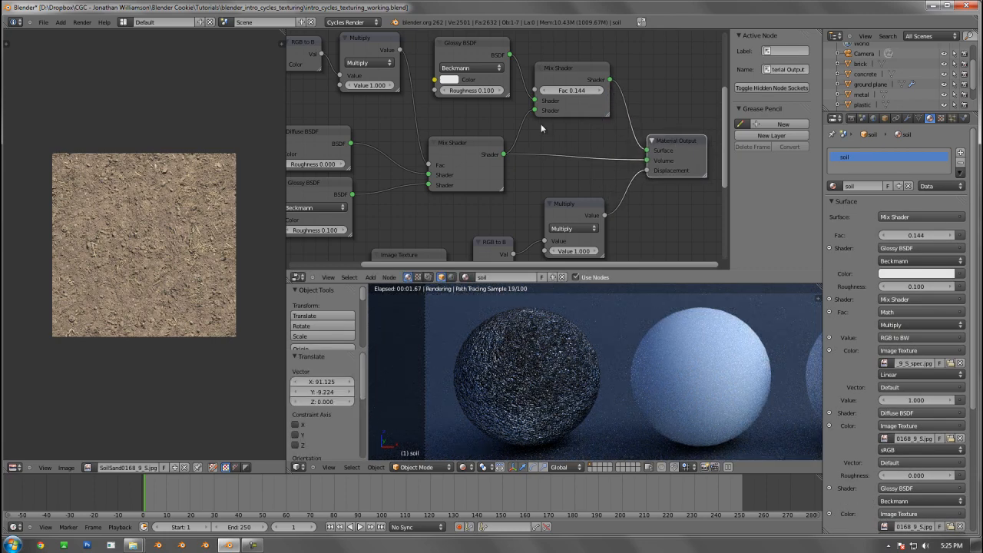
{"action": "right_click_drag", "start_coordinate": [590, 161], "coordinate": [590, 149], "text": "ctrl"}
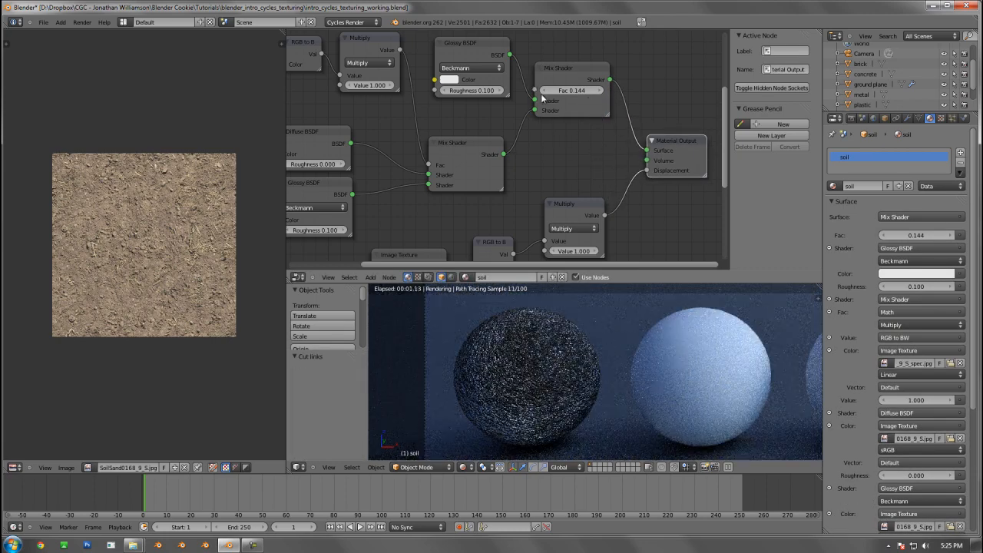
Try a Fac of 0.000 on the new Mix Shader, and raise it to 0.900
{"action": "left_click_drag", "start_coordinate": [537, 89], "coordinate": [461, 97]}
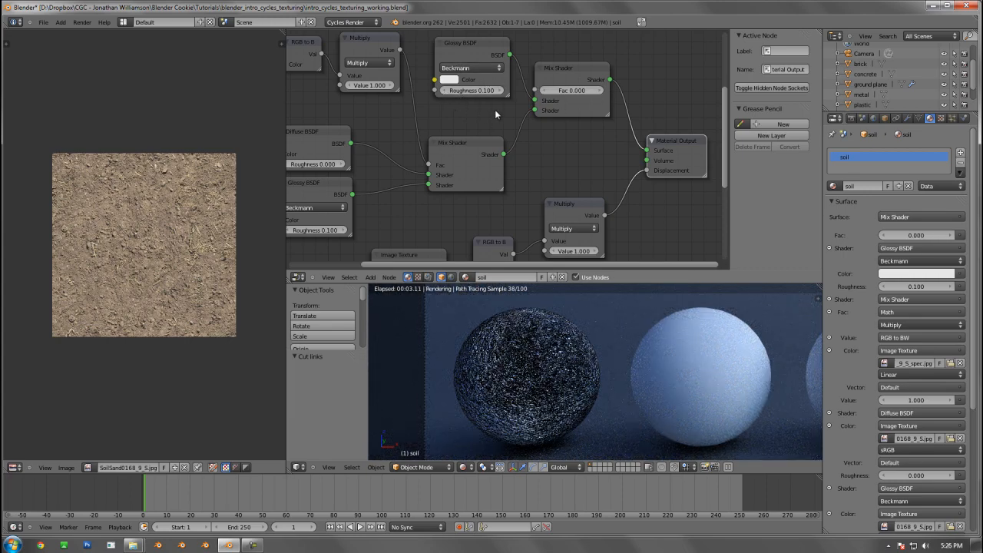
{"action": "scroll", "coordinate": [495, 114], "scroll_direction": "down", "scroll_amount": 1}
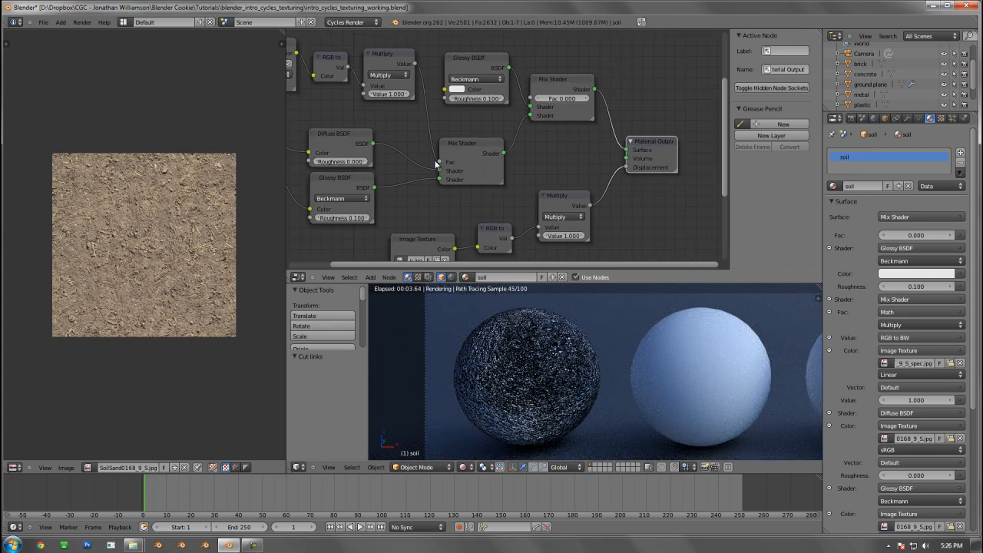
{"action": "left_click", "coordinate": [586, 100]}
{"action": "left_click", "coordinate": [586, 100]}
{"action": "left_click", "coordinate": [585, 100]}
{"action": "left_click", "coordinate": [585, 100]}
{"action": "left_click", "coordinate": [586, 100]}
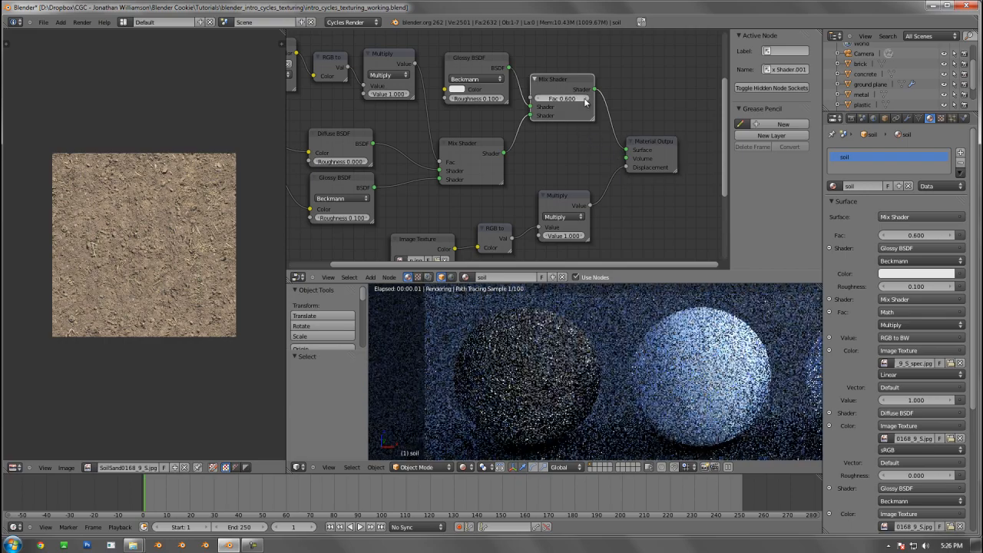
{"action": "left_click", "coordinate": [586, 100]}
{"action": "left_click", "coordinate": [585, 100]}
{"action": "left_click", "coordinate": [585, 100]}
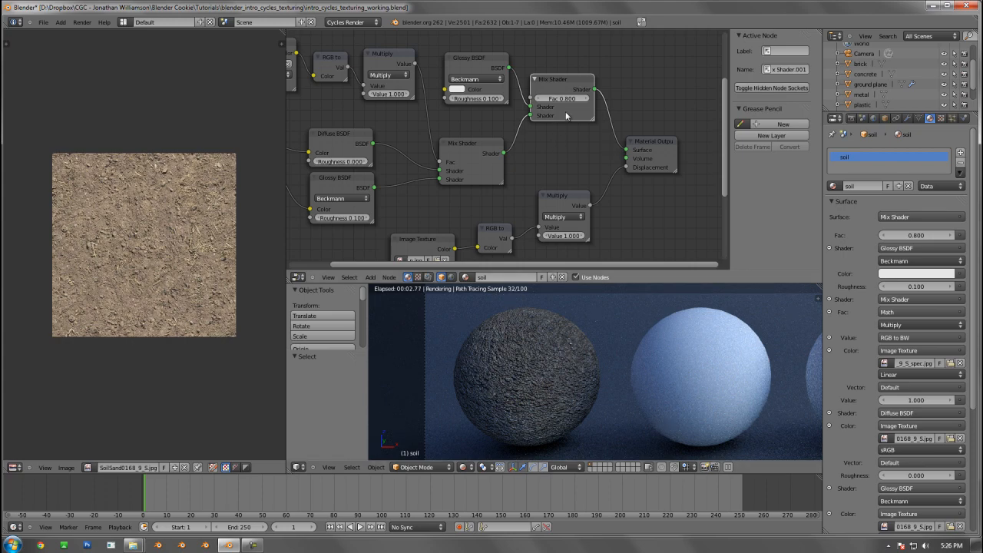
{"action": "left_click", "coordinate": [589, 99]}
Set the roughness of the duplicated Glossy BSDF to 0.300
{"action": "left_click", "coordinate": [501, 99]}
{"action": "left_click", "coordinate": [501, 99]}
{"action": "scroll", "coordinate": [547, 106], "scroll_direction": "down", "scroll_amount": 1}
{"action": "scroll", "coordinate": [420, 190], "scroll_direction": "down", "scroll_amount": 1}
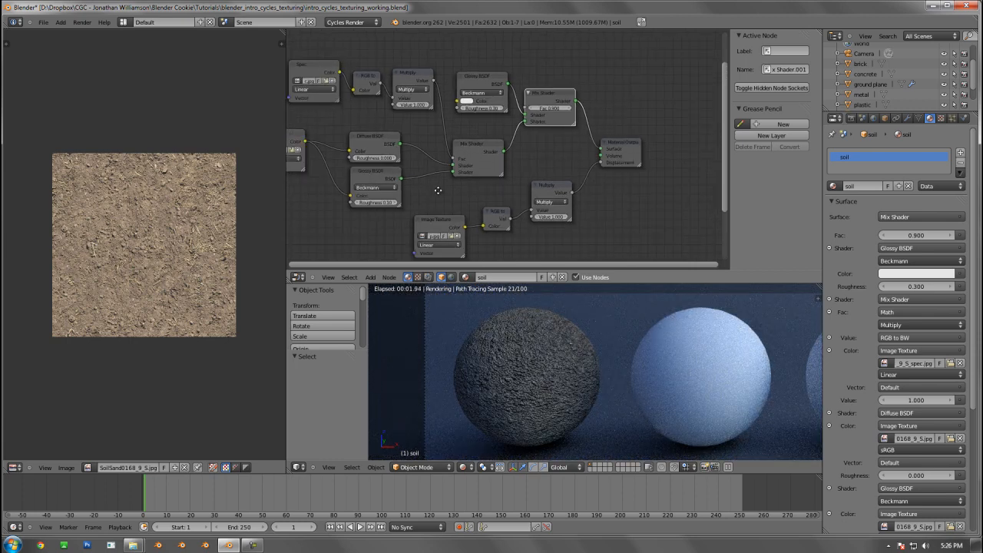
Move the Color image texture node slightly left and down, away from the Diffuse and Glossy BSDF nodes
{"action": "middle_click_drag", "start_coordinate": [438, 191], "coordinate": [528, 176]}
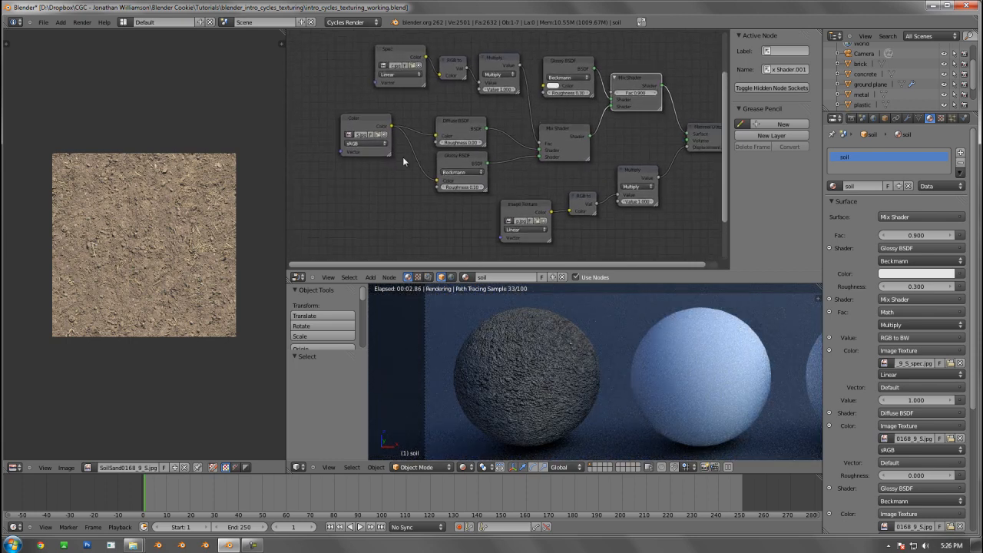
{"action": "right_click", "coordinate": [367, 120]}
{"action": "key", "text": "g"}
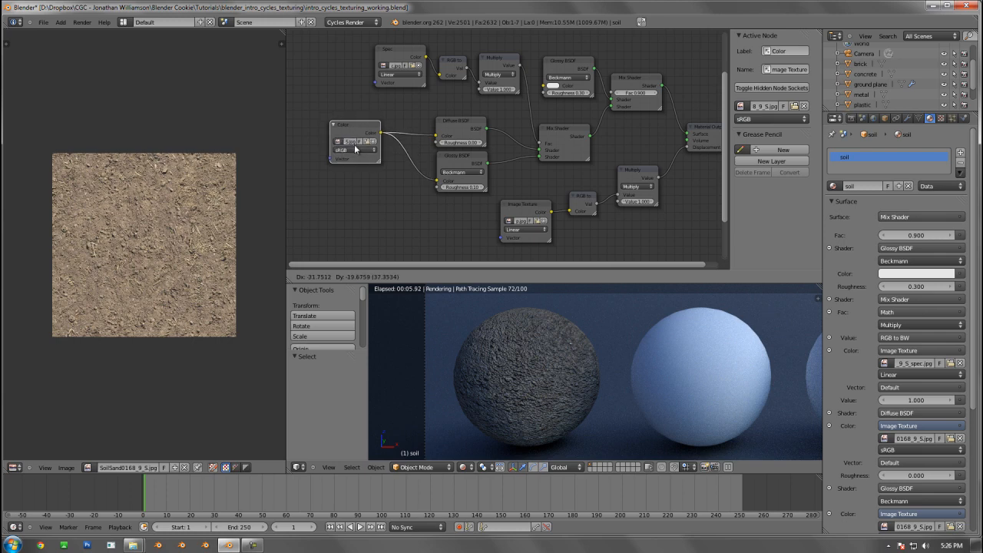
{"action": "left_click", "coordinate": [341, 149]}
Move the original Mix Shader node up, closer beneath the duplicated Glossy BSDF node
{"action": "scroll", "coordinate": [390, 164], "scroll_direction": "up", "scroll_amount": 2}
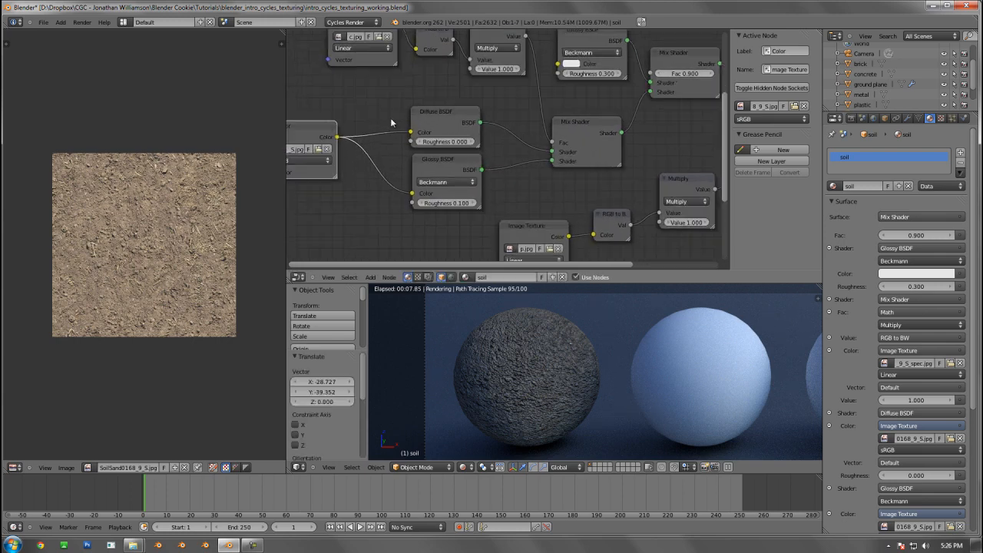
{"action": "right_click", "coordinate": [449, 117]}
{"action": "right_click", "coordinate": [440, 165]}
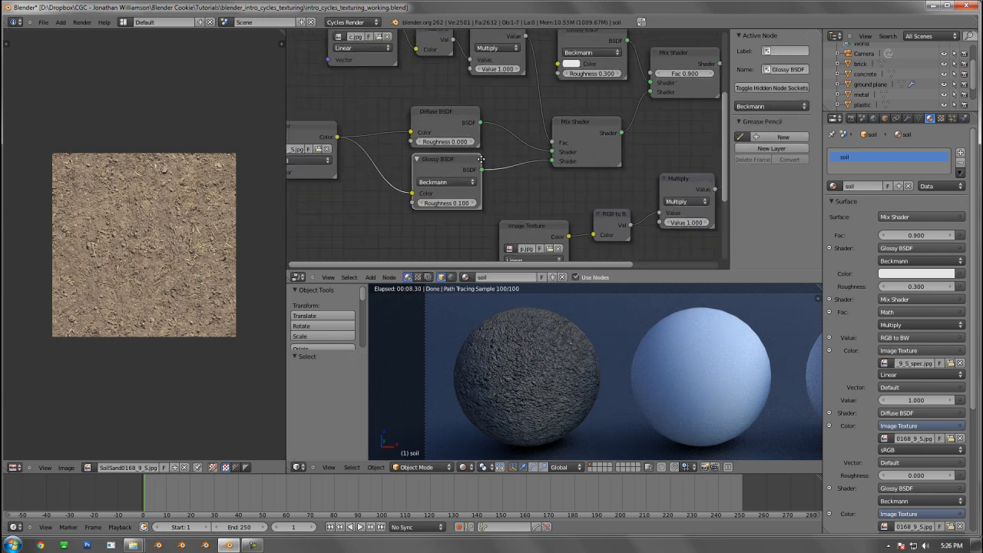
{"action": "middle_click_drag", "start_coordinate": [484, 163], "coordinate": [450, 151]}
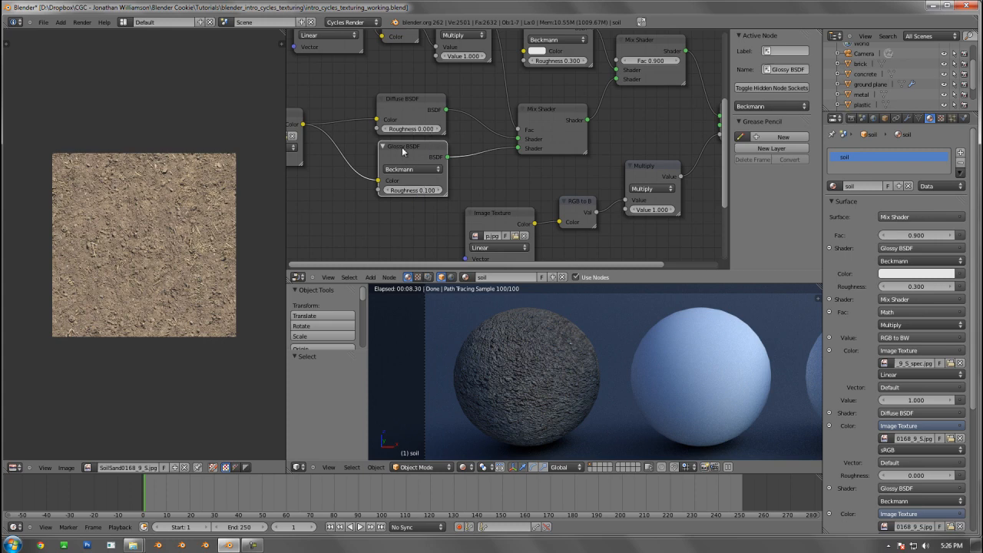
{"action": "middle_click_drag", "start_coordinate": [458, 153], "coordinate": [366, 160]}
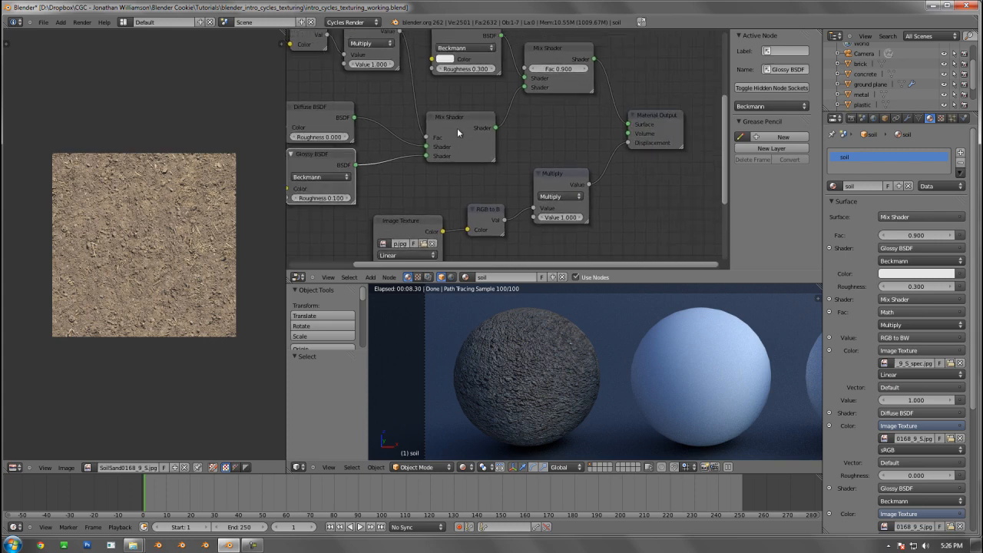
{"action": "left_click_drag", "start_coordinate": [456, 115], "coordinate": [457, 87]}
{"action": "scroll", "coordinate": [457, 96], "scroll_direction": "down", "scroll_amount": 4}
{"action": "middle_click_drag", "start_coordinate": [458, 123], "coordinate": [516, 187]}
{"action": "scroll", "coordinate": [516, 187], "scroll_direction": "up", "scroll_amount": 2}
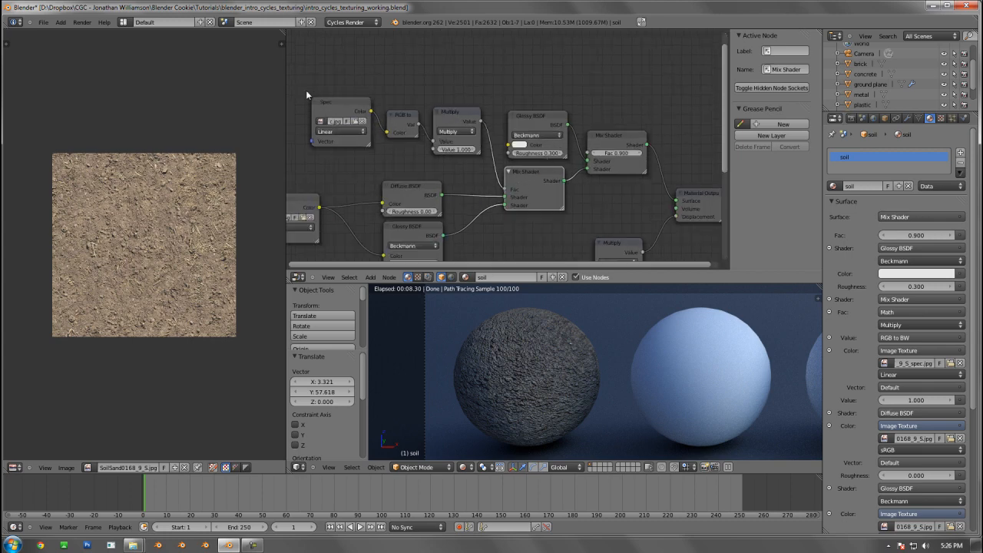
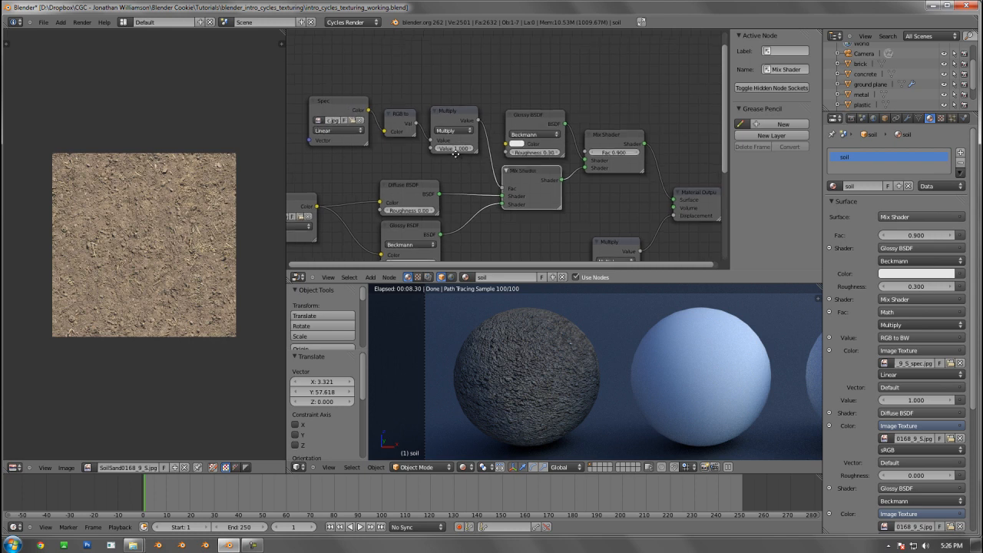
Label the soil material's bump image texture node "bump"
{"action": "middle_click_drag", "start_coordinate": [482, 154], "coordinate": [445, 128]}
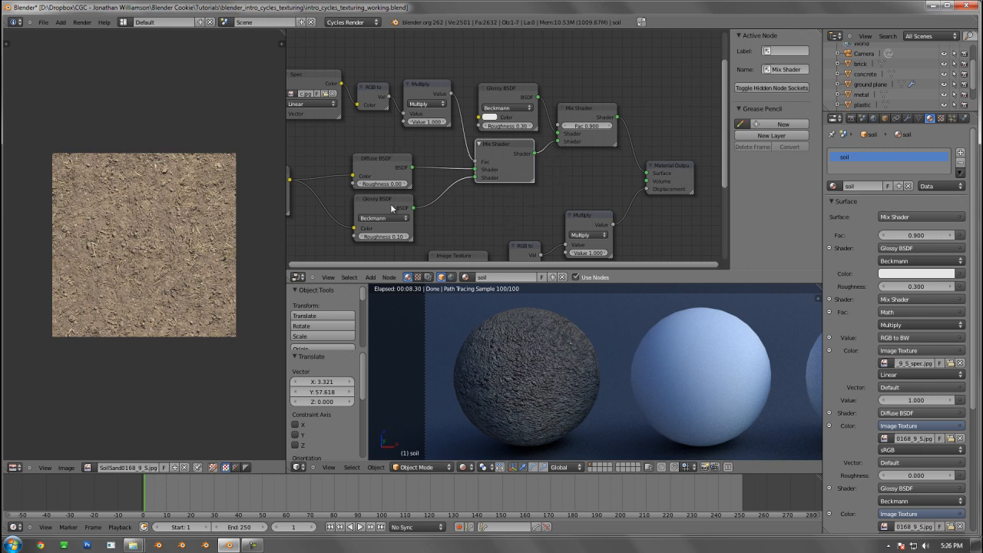
{"action": "middle_click_drag", "start_coordinate": [442, 190], "coordinate": [488, 122]}
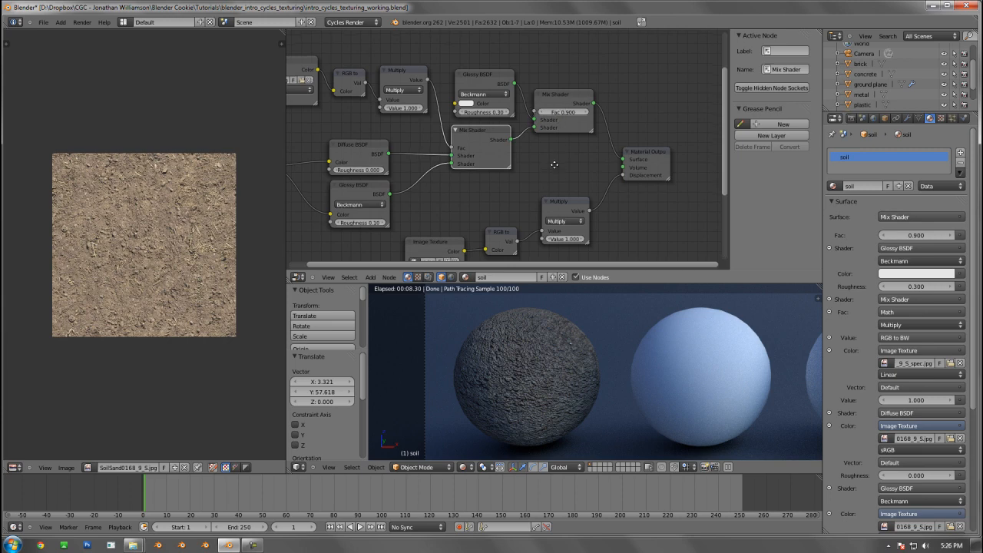
{"action": "middle_click_drag", "start_coordinate": [553, 161], "coordinate": [559, 117]}
{"action": "left_click", "coordinate": [435, 183]}
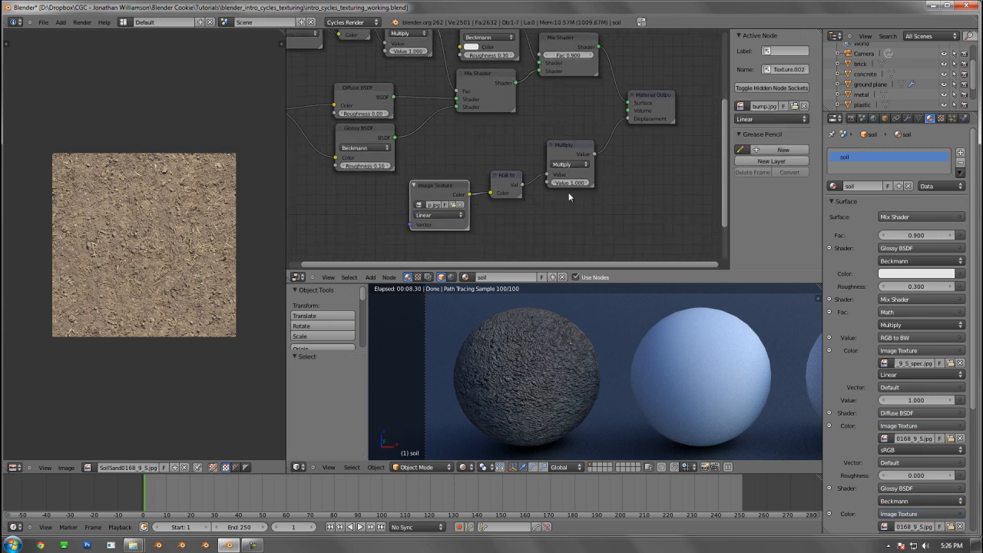
{"action": "type", "text": "bump"}
{"action": "key", "text": "Return"}
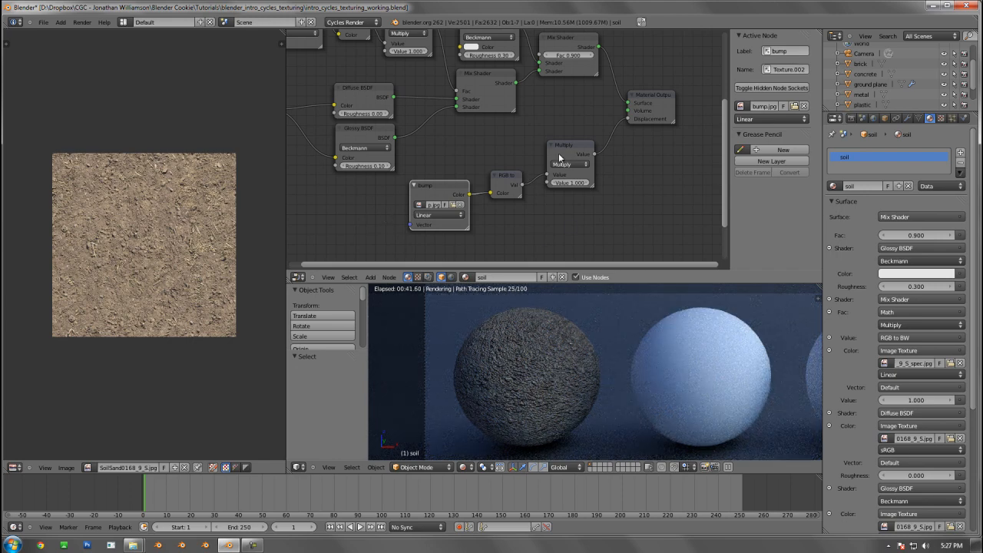
Save the project over the existing intro_cycles_texturing_working.blend file
{"action": "scroll", "coordinate": [570, 164], "scroll_direction": "down", "scroll_amount": 1}
{"action": "scroll", "coordinate": [570, 164], "scroll_direction": "down", "scroll_amount": 2}
{"action": "middle_click_drag", "start_coordinate": [490, 159], "coordinate": [541, 160]}
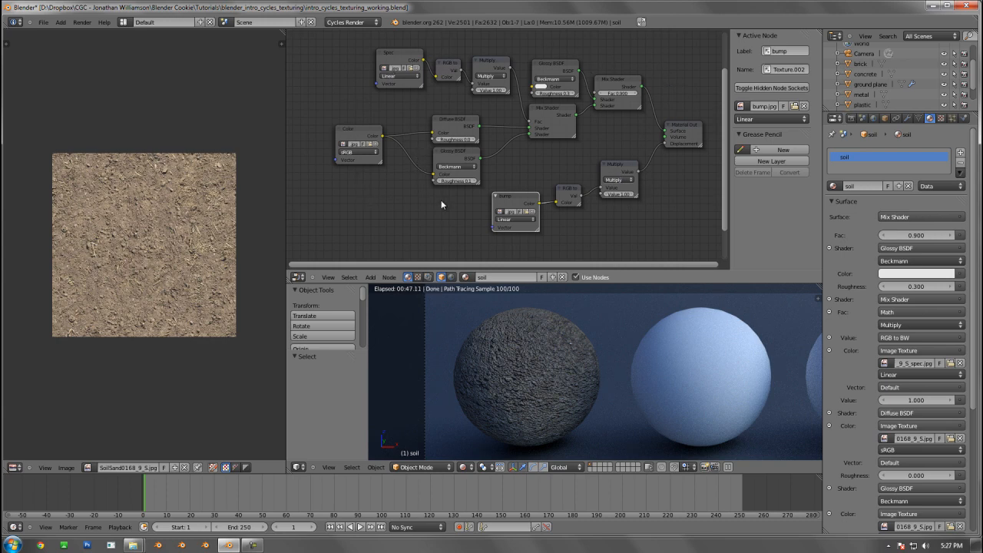
{"action": "key", "text": "ctrl+s"}
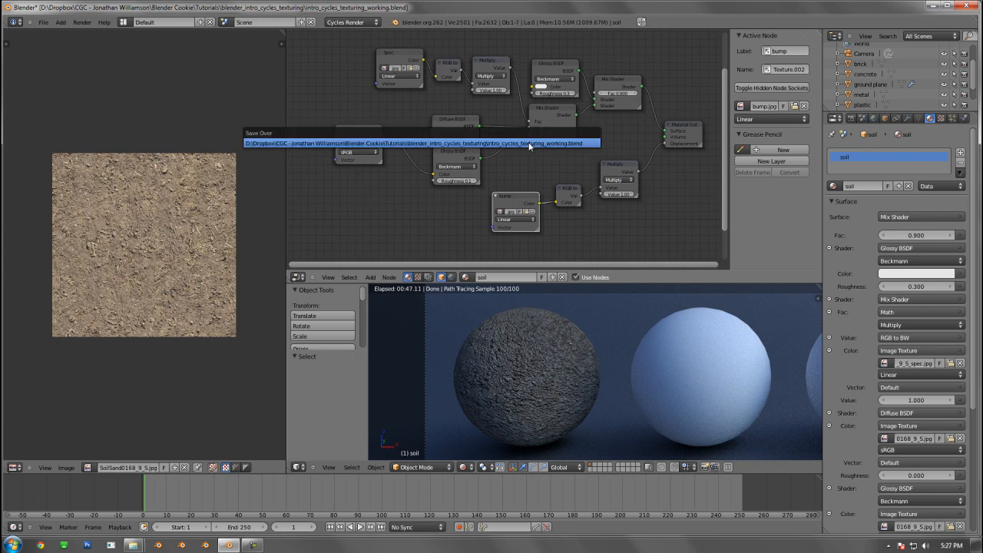
{"action": "left_click", "coordinate": [530, 144]}
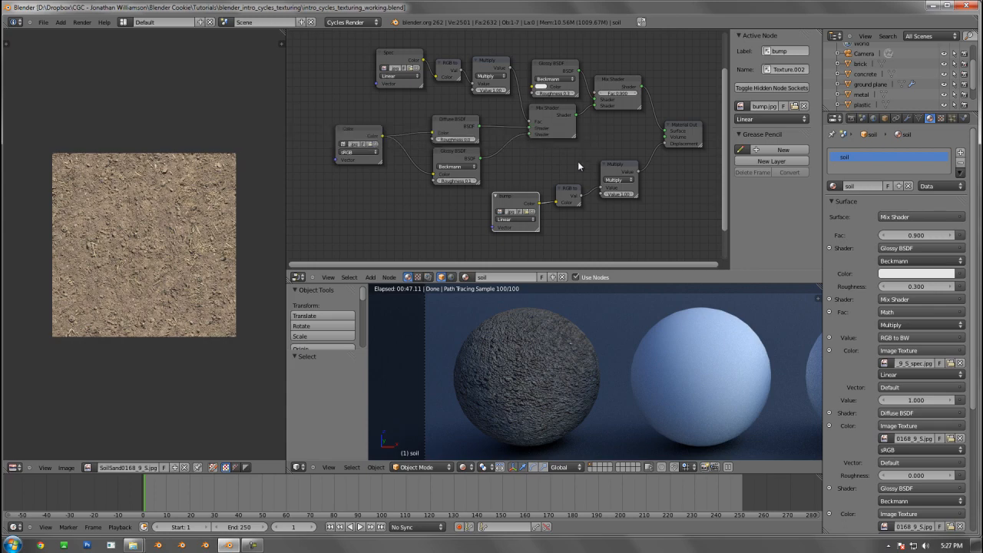
Create a new material on the plastic sphere and name it "plastic"
{"action": "right_click", "coordinate": [726, 391]}
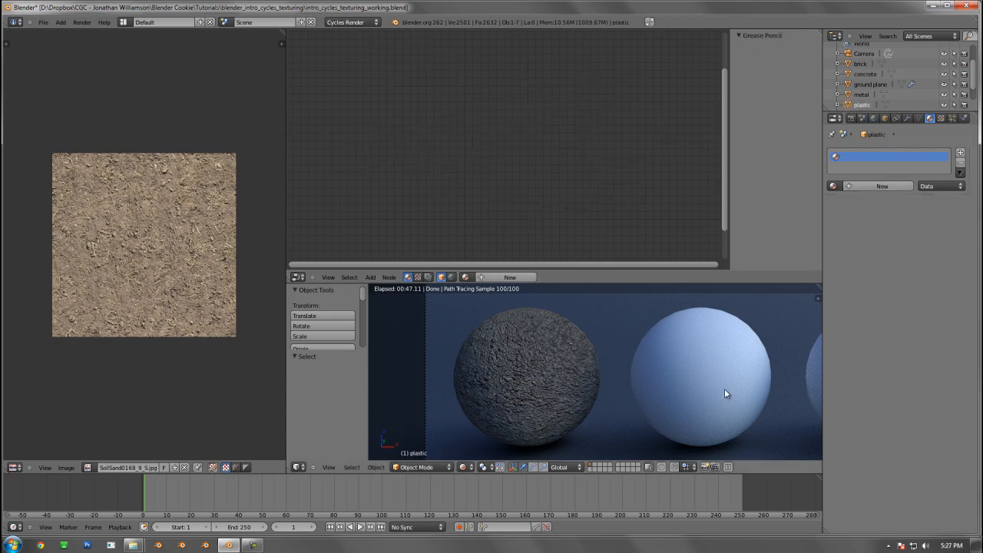
{"action": "middle_click_drag", "start_coordinate": [725, 388], "coordinate": [469, 399], "text": "shift"}
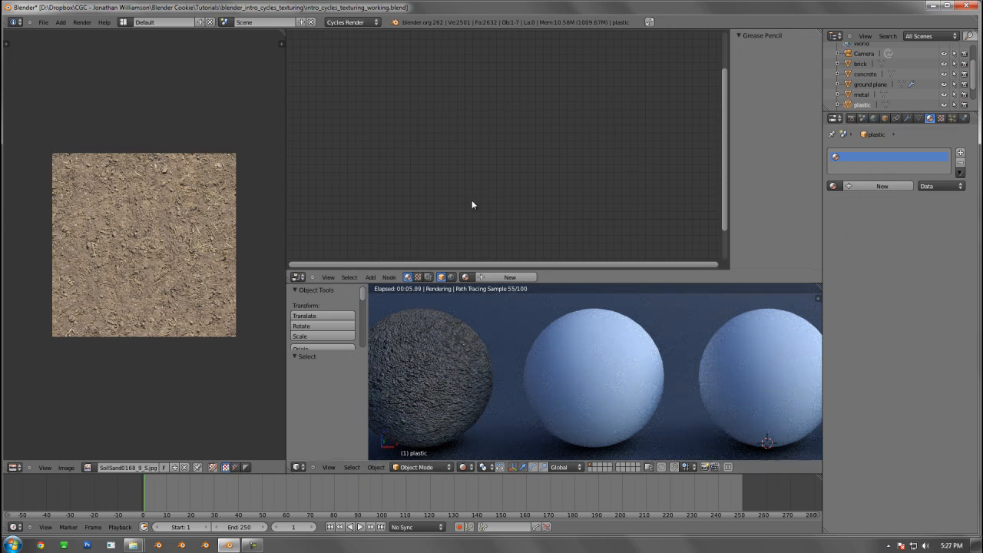
{"action": "left_click", "coordinate": [516, 277]}
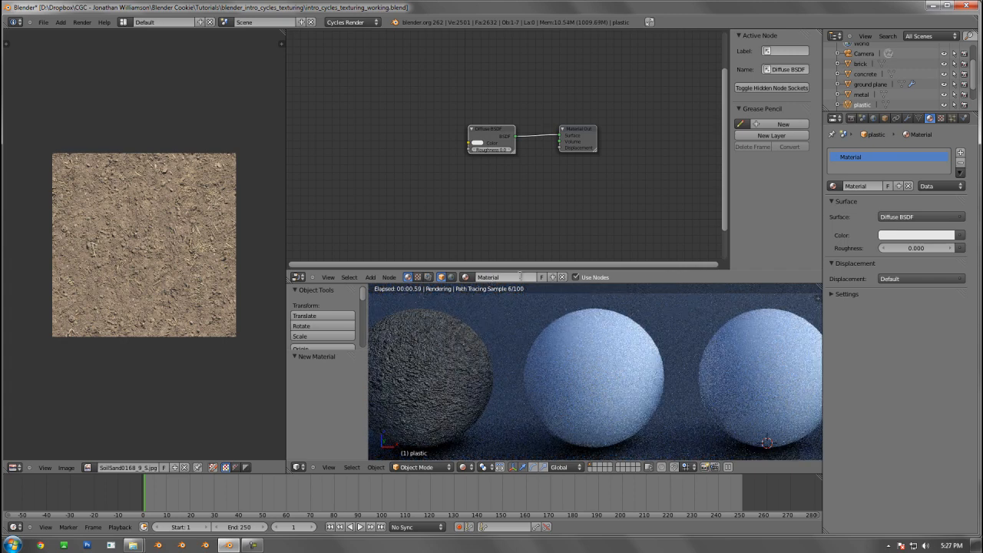
{"action": "left_click", "coordinate": [519, 276]}
{"action": "type", "text": "glass"}
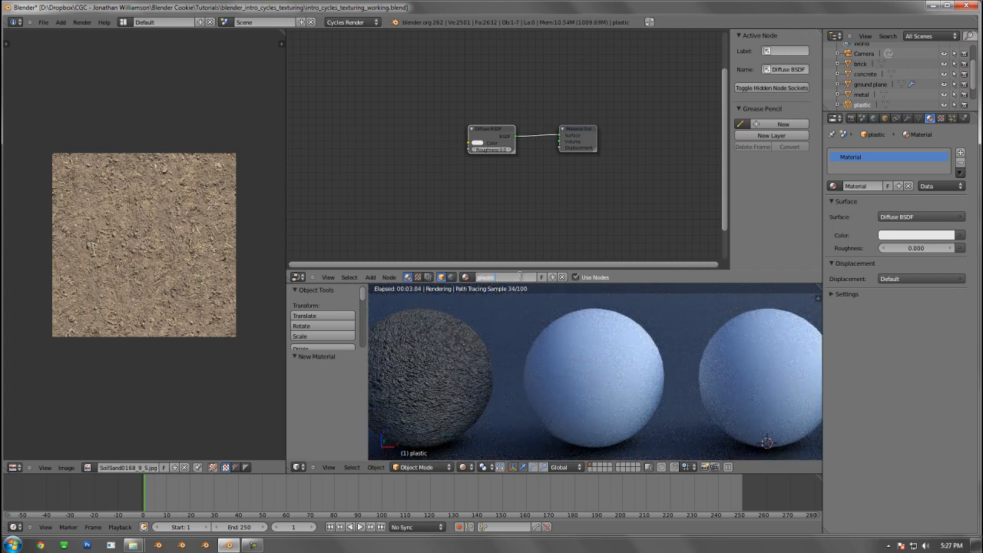
{"action": "key", "text": "Return"}
Add an Image Texture node to the plastic material and load Plastic0027_2_S.jpg into it
{"action": "scroll", "coordinate": [415, 169], "scroll_direction": "up", "scroll_amount": 1}
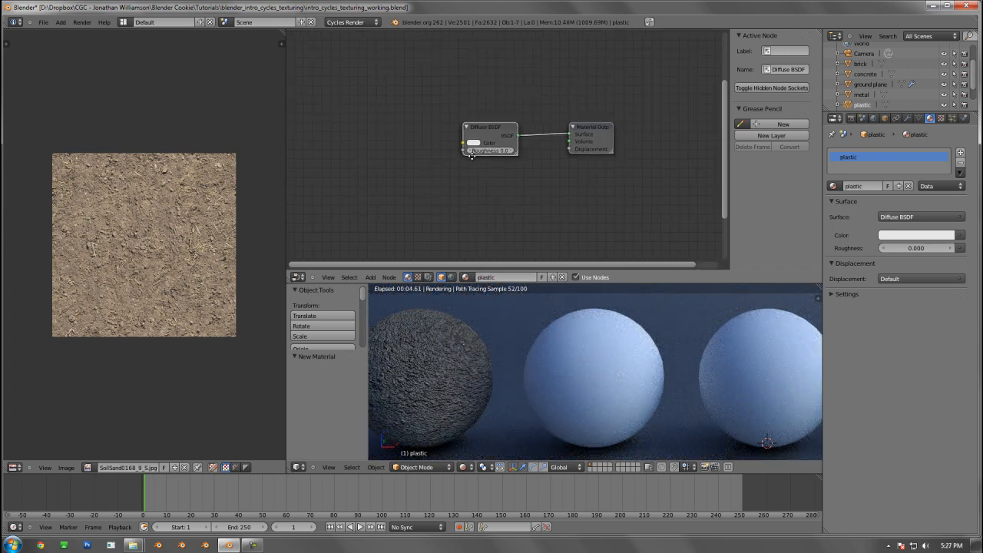
{"action": "key", "text": "shift+a"}
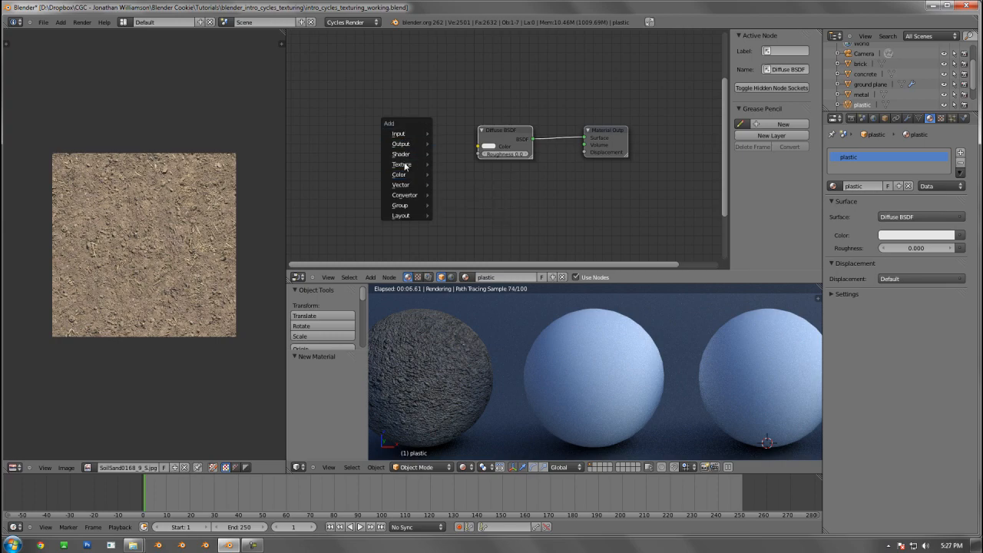
{"action": "mouse_move", "coordinate": [409, 164]}
{"action": "left_click", "coordinate": [459, 164]}
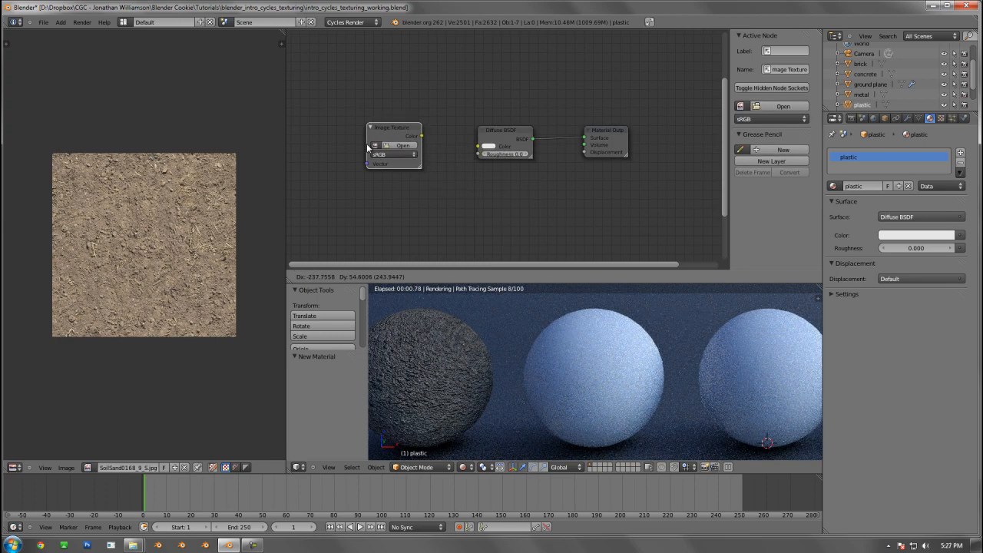
{"action": "left_click", "coordinate": [392, 148]}
{"action": "left_click", "coordinate": [393, 146]}
{"action": "left_click", "coordinate": [176, 79]}
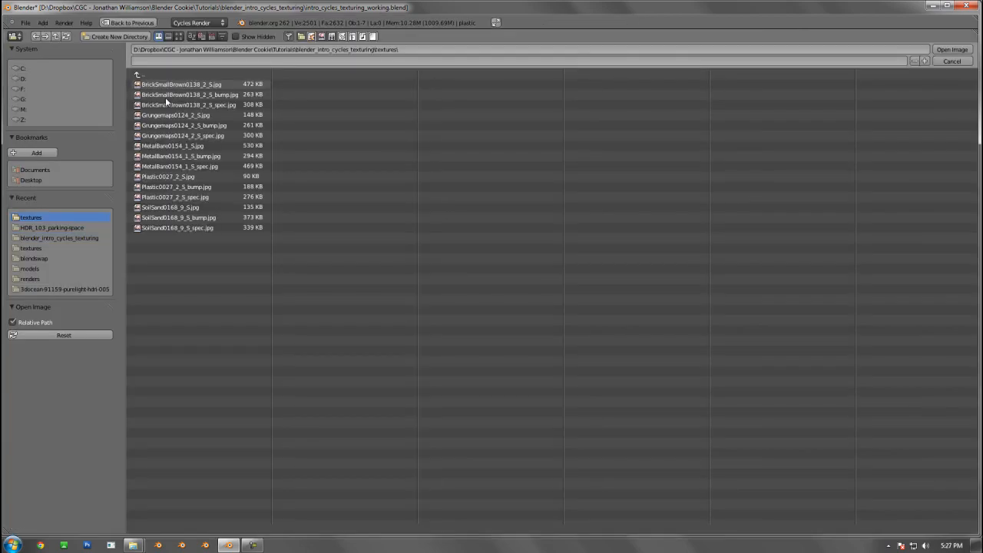
{"action": "double_click", "coordinate": [167, 176]}
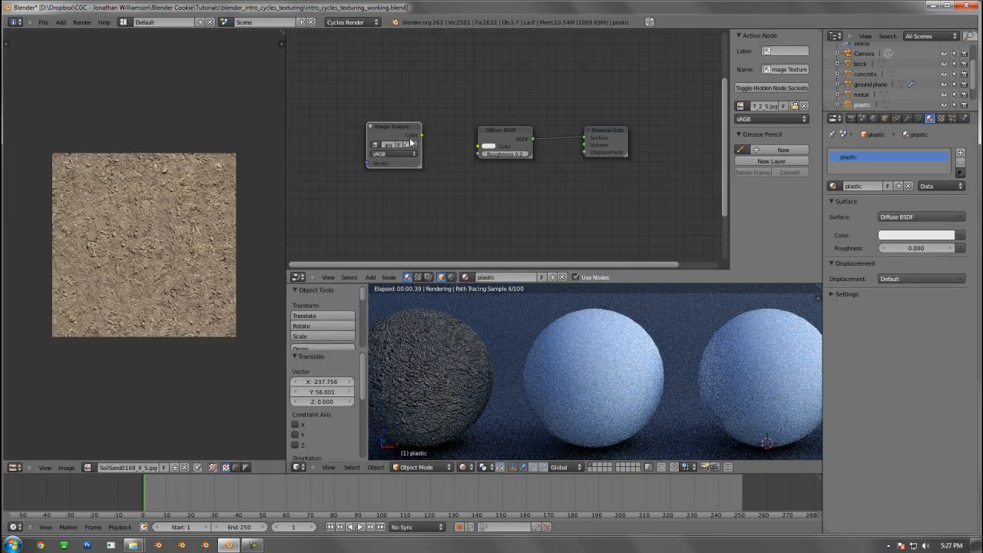
Connect the image texture's Color to the Diffuse BSDF's Color and shift the Diffuse node slightly up and left
{"action": "left_click_drag", "start_coordinate": [474, 149], "coordinate": [477, 145]}
{"action": "scroll", "coordinate": [536, 149], "scroll_direction": "up", "scroll_amount": 2}
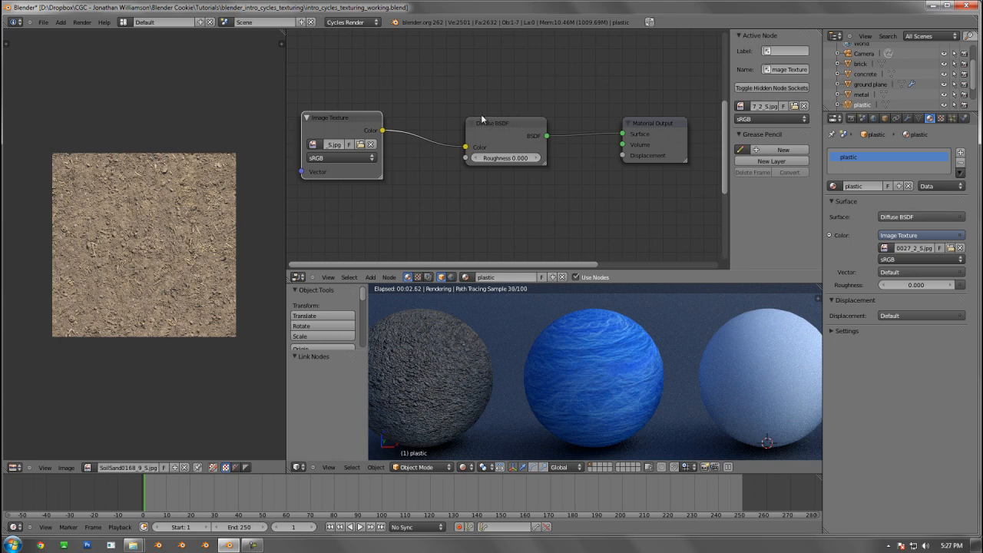
{"action": "mouse_move", "coordinate": [482, 119]}
{"action": "left_mouse_down"}
{"action": "mouse_move", "coordinate": [454, 99]}
{"action": "mouse_move", "coordinate": [469, 105]}
{"action": "left_mouse_up"}
{"action": "scroll", "coordinate": [499, 181], "scroll_direction": "down", "scroll_amount": 1}
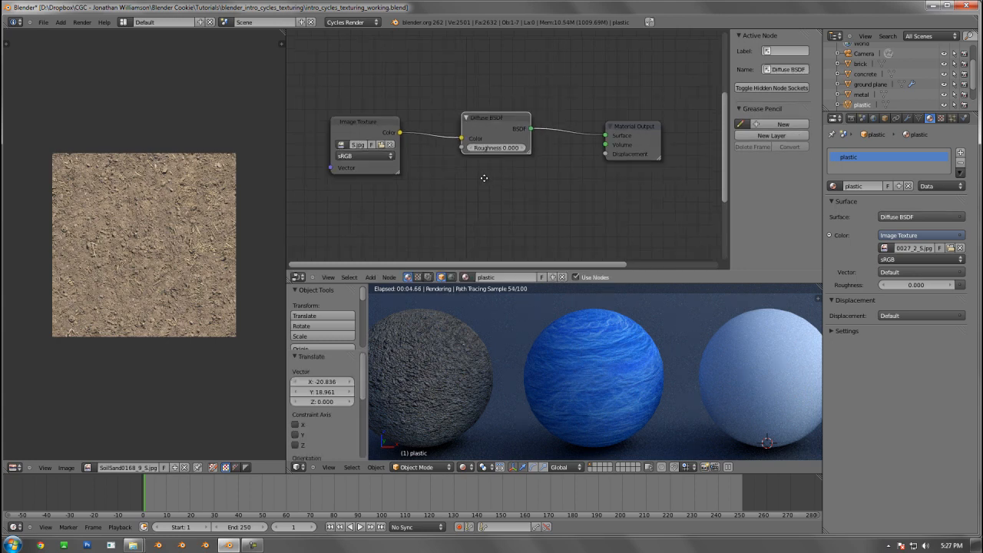
Select the soil sphere and look over its complete node setup
{"action": "middle_click_drag", "start_coordinate": [484, 179], "coordinate": [505, 181]}
{"action": "right_click", "coordinate": [480, 373]}
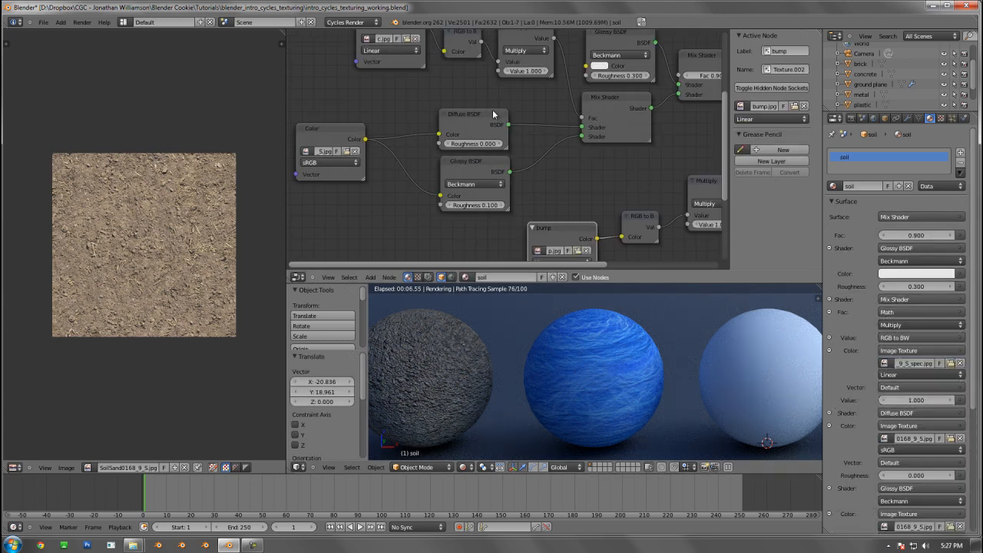
{"action": "scroll", "coordinate": [495, 115], "scroll_direction": "down", "scroll_amount": 2}
{"action": "middle_click_drag", "start_coordinate": [403, 139], "coordinate": [324, 146]}
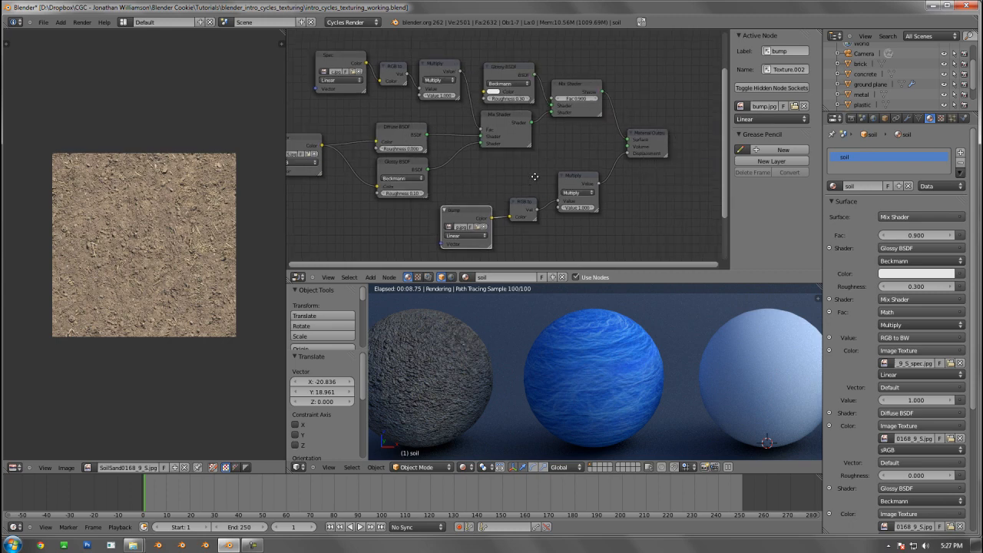
{"action": "middle_click_drag", "start_coordinate": [534, 177], "coordinate": [362, 151]}
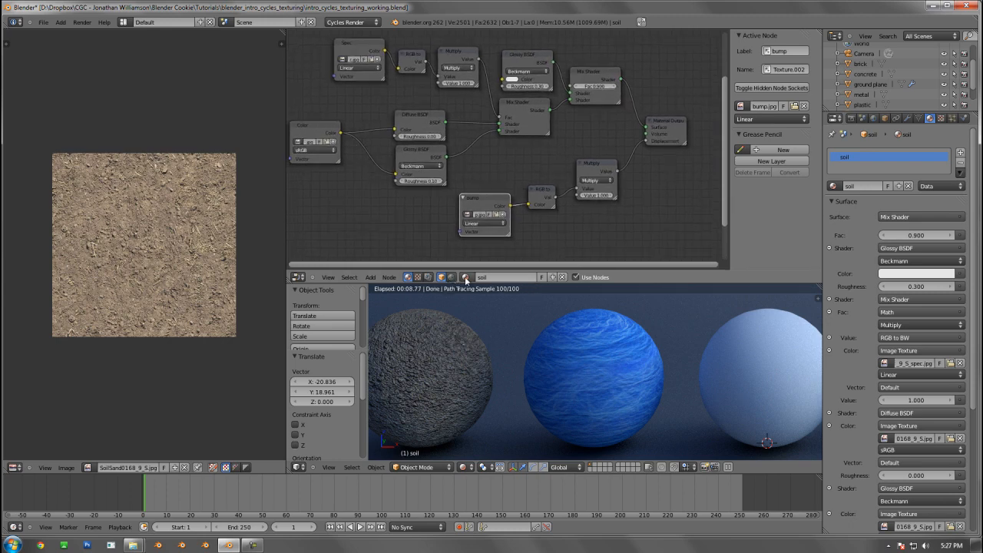
Try deleting the selected nodes of the plastic sphere's material, and undo the deletion
{"action": "right_click", "coordinate": [594, 358]}
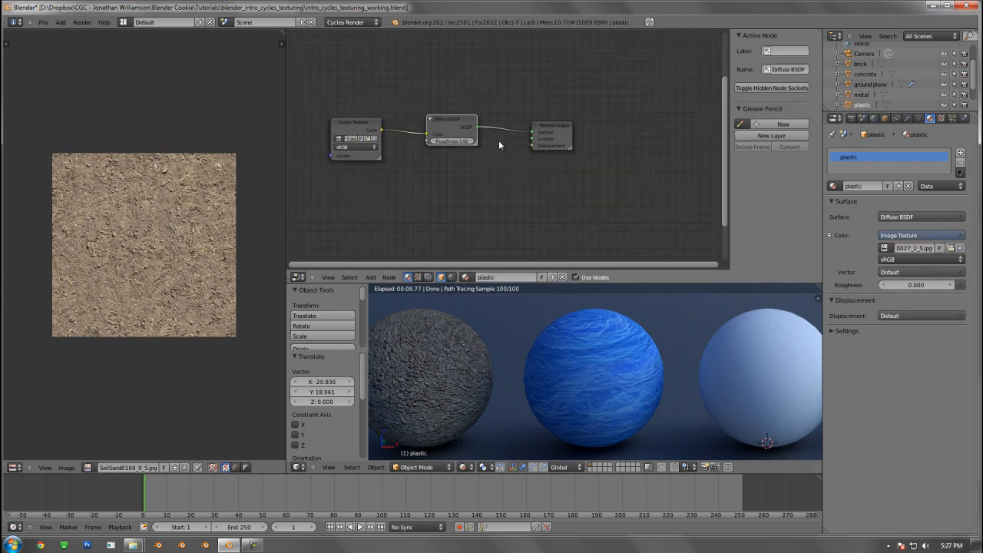
{"action": "key", "text": "a"}
{"action": "key", "text": "a"}
{"action": "key", "text": "b"}
{"action": "left_click_drag", "start_coordinate": [548, 106], "coordinate": [595, 159]}
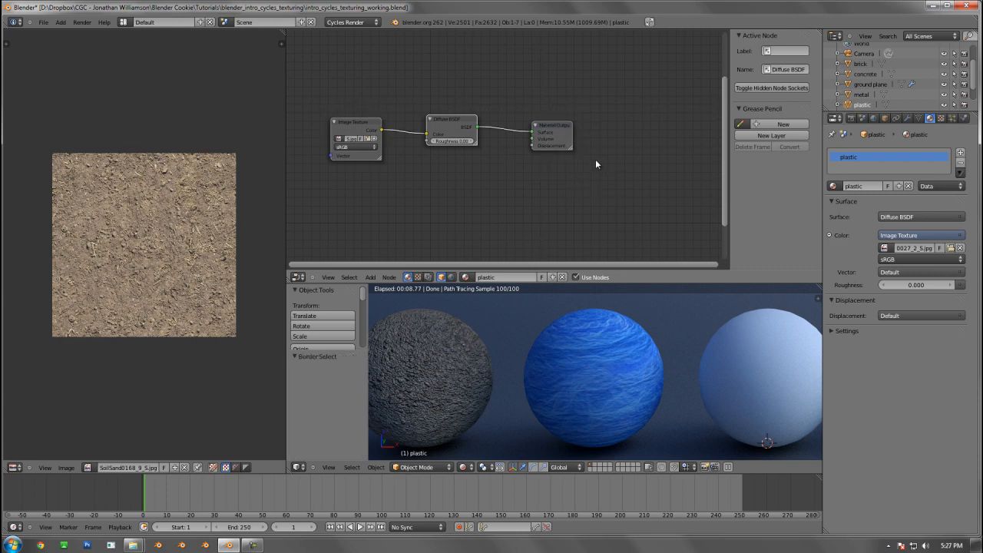
{"action": "key", "text": "x"}
{"action": "key", "text": "ctrl+z"}
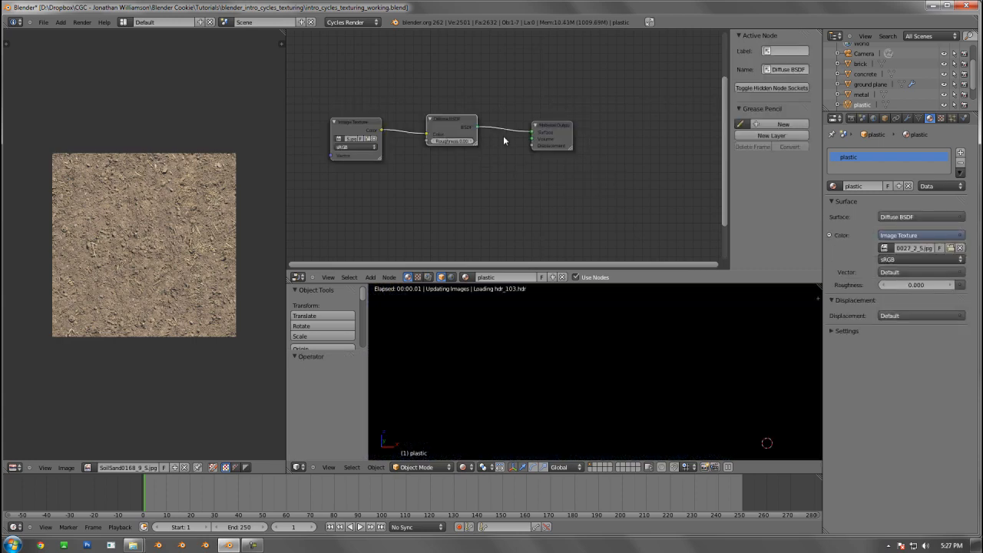
Delete the Image Texture and Diffuse BSDF nodes from the plastic material, keeping only the Material Output
{"action": "scroll", "coordinate": [492, 132], "scroll_direction": "down", "scroll_amount": 1}
{"action": "left_click", "coordinate": [384, 127], "text": "shift"}
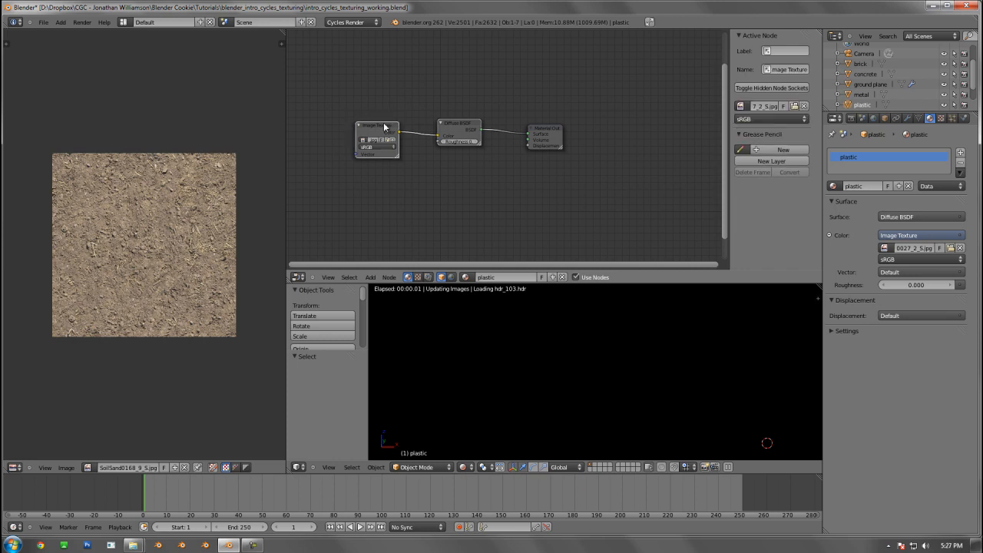
{"action": "key", "text": "x"}
{"action": "middle_click_drag", "start_coordinate": [530, 179], "coordinate": [584, 189]}
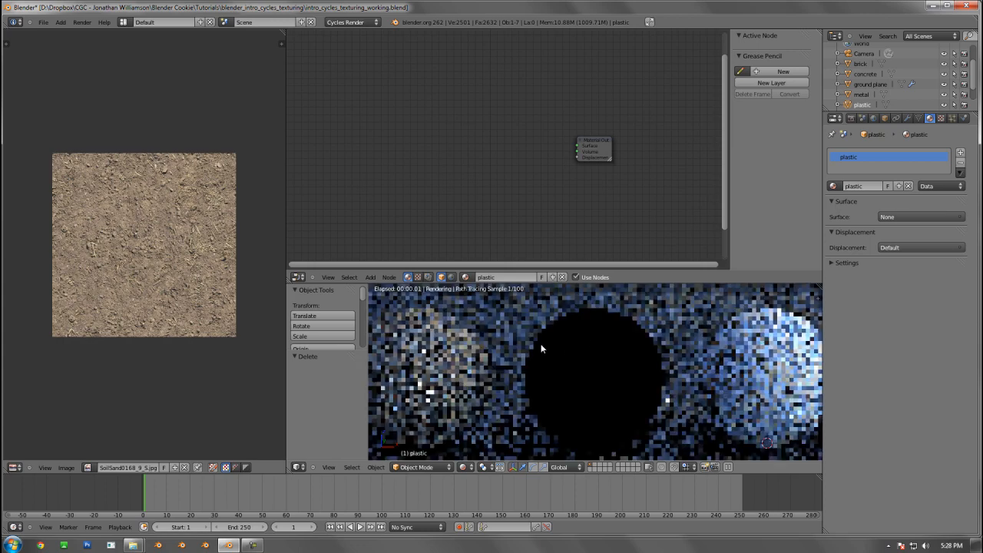
In the soil material, move the Spec, RGB to BW, Multiply and upper Glossy BSDF nodes slightly up and left together
{"action": "left_click", "coordinate": [424, 341]}
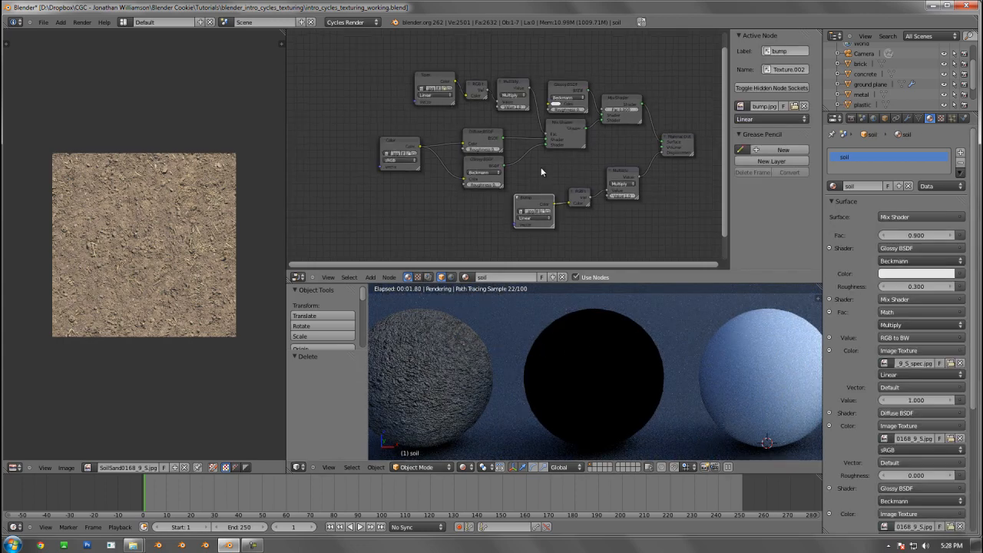
{"action": "scroll", "coordinate": [477, 138], "scroll_direction": "up", "scroll_amount": 3}
{"action": "key", "text": "a"}
{"action": "key", "text": "b"}
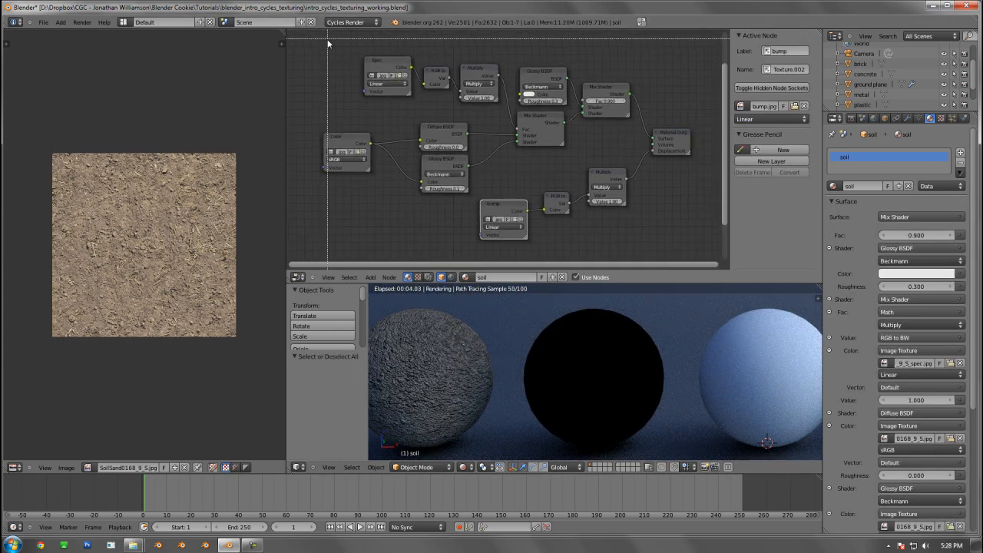
{"action": "left_click_drag", "start_coordinate": [333, 44], "coordinate": [561, 86]}
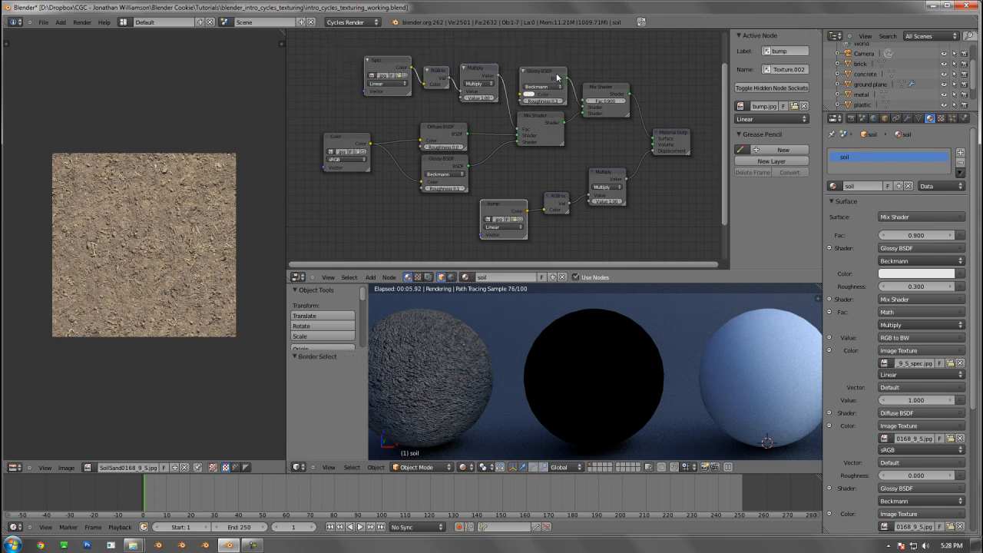
{"action": "key", "text": "g"}
{"action": "left_click", "coordinate": [551, 70]}
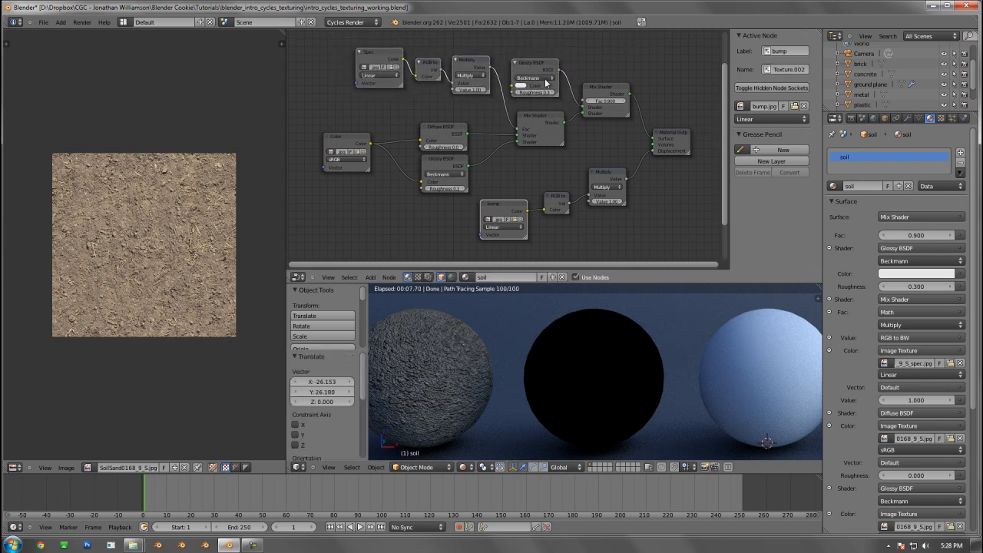
Combine all soil nodes except the Material Output into a single node group
{"action": "key", "text": "a"}
{"action": "scroll", "coordinate": [533, 160], "scroll_direction": "down", "scroll_amount": 2}
{"action": "scroll", "coordinate": [595, 153], "scroll_direction": "up", "scroll_amount": 1}
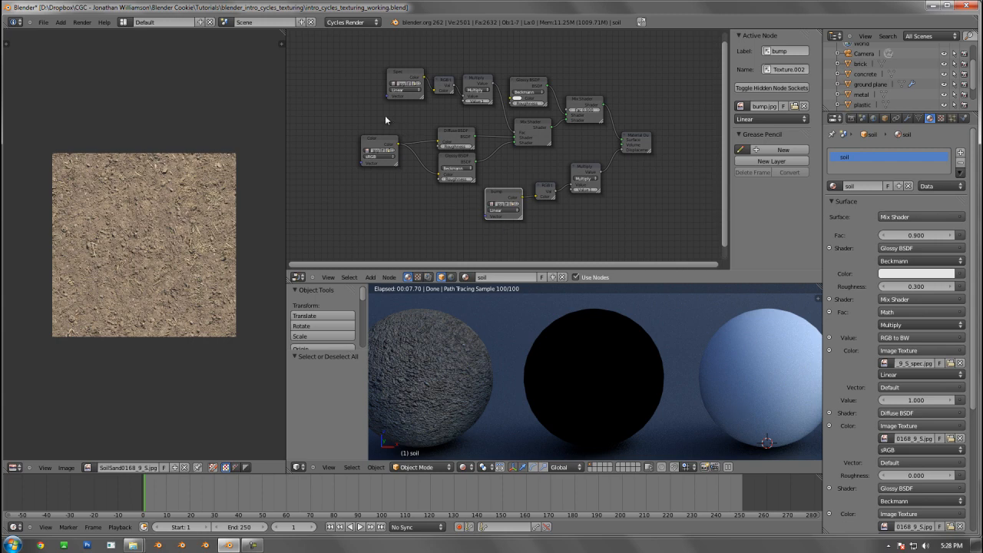
{"action": "left_click_drag", "start_coordinate": [337, 51], "coordinate": [601, 262]}
{"action": "key", "text": "ctrl+g"}
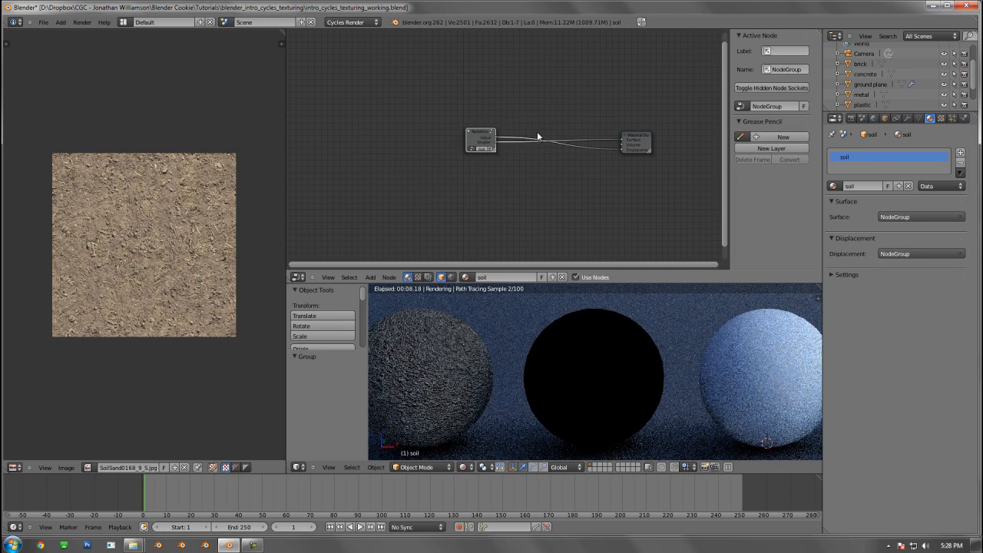
Widen the new group node and rename the group "soil"
{"action": "scroll", "coordinate": [521, 181], "scroll_direction": "up", "scroll_amount": 3}
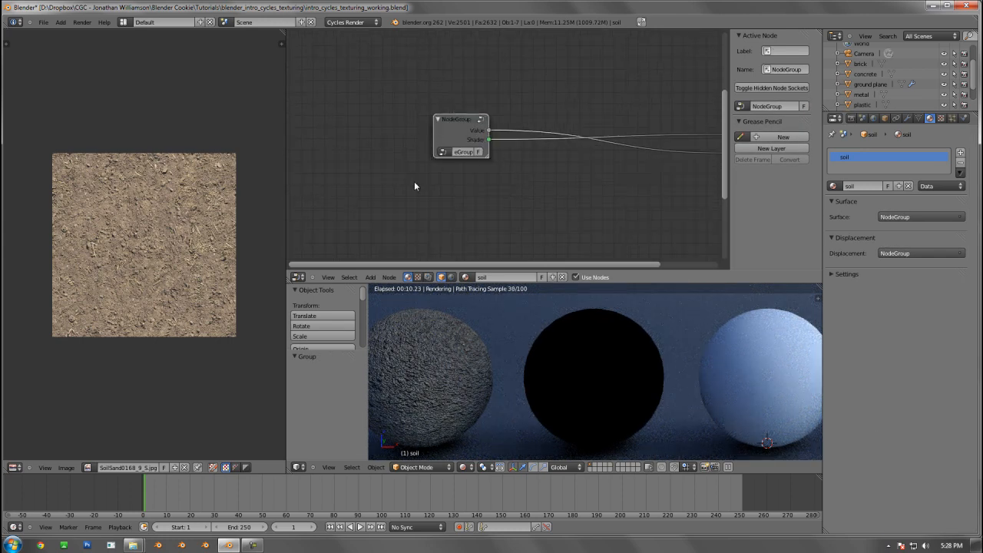
{"action": "left_click_drag", "start_coordinate": [488, 158], "coordinate": [526, 185]}
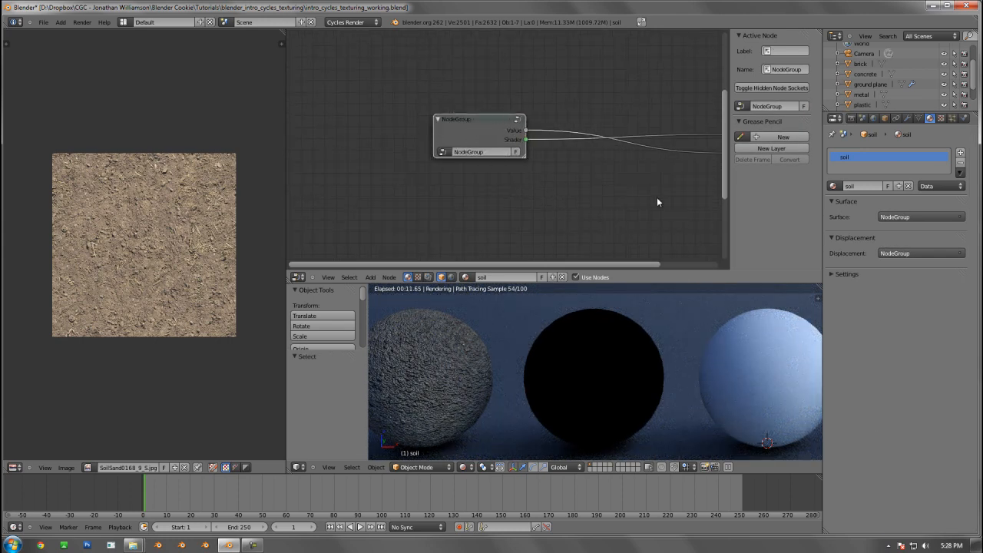
{"action": "left_click", "coordinate": [486, 153]}
{"action": "key", "text": "BackSpace"}
{"action": "type", "text": "soil"}
{"action": "key", "text": "Return"}
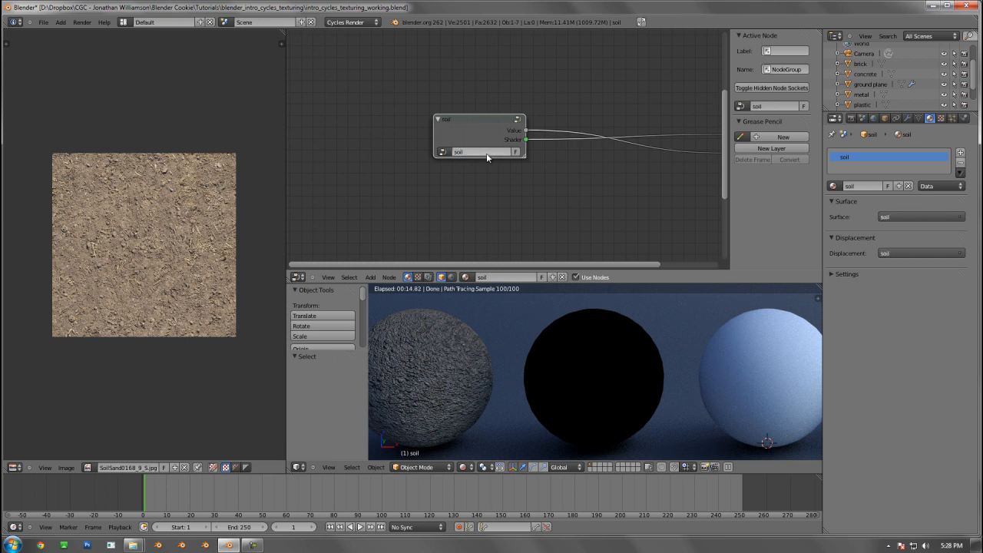
Open the soil group for editing and move it left, farther away from the Material Output
{"action": "scroll", "coordinate": [493, 132], "scroll_direction": "down", "scroll_amount": 3}
{"action": "key", "text": "g"}
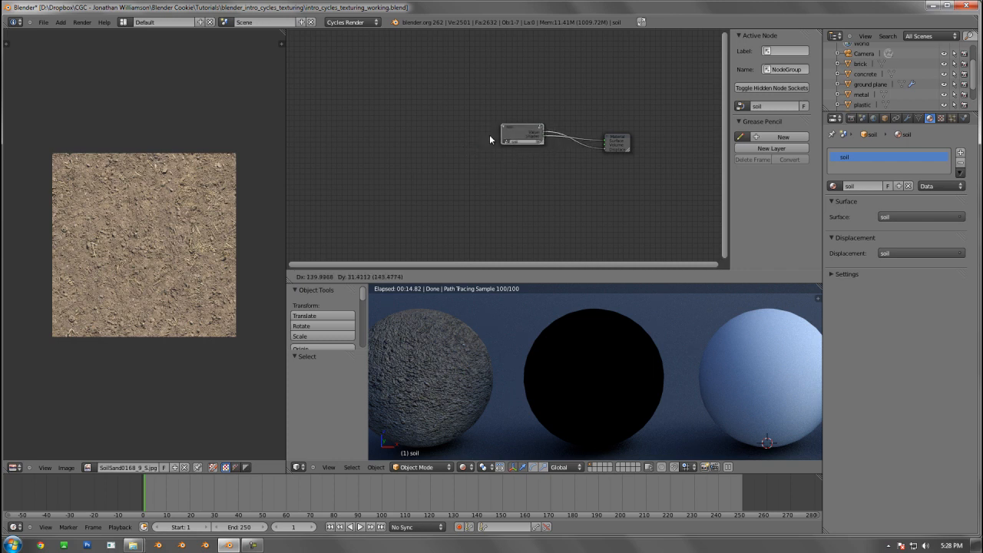
{"action": "key", "text": "Escape"}
{"action": "key", "text": "Tab"}
{"action": "scroll", "coordinate": [555, 148], "scroll_direction": "up", "scroll_amount": 3}
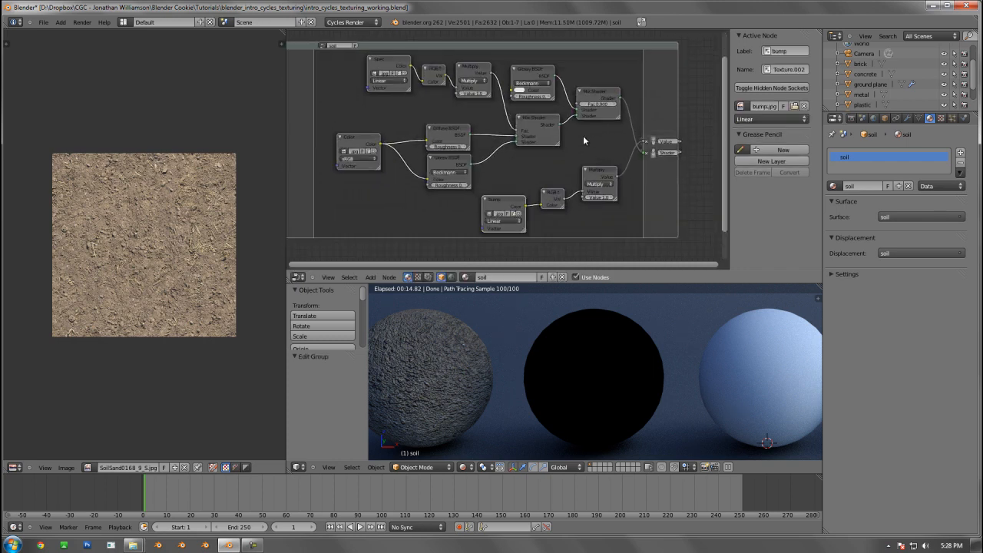
{"action": "key", "text": "g"}
{"action": "left_click", "coordinate": [505, 140]}
{"action": "middle_click_drag", "start_coordinate": [593, 164], "coordinate": [666, 164]}
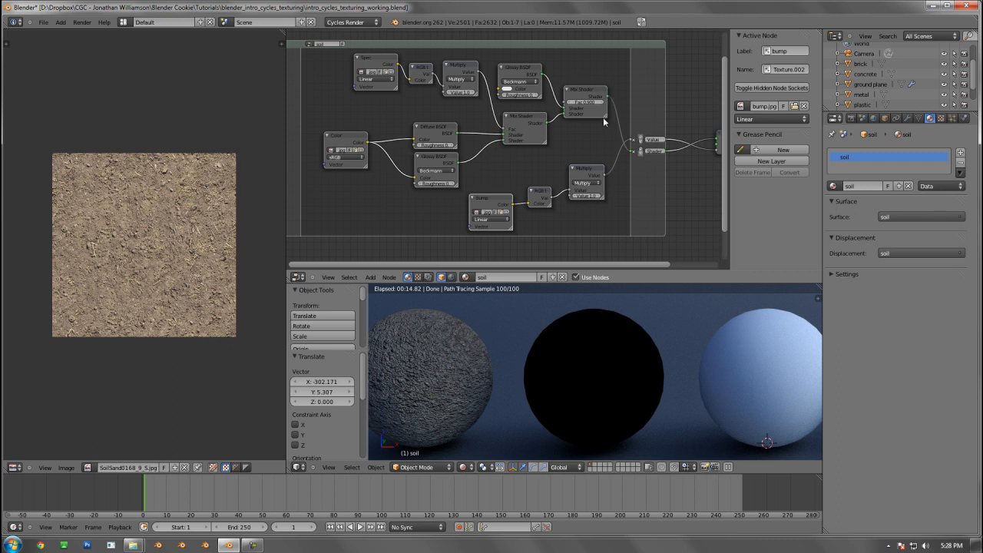
{"action": "middle_click_drag", "start_coordinate": [543, 156], "coordinate": [506, 154]}
{"action": "scroll", "coordinate": [538, 162], "scroll_direction": "up", "scroll_amount": 2}
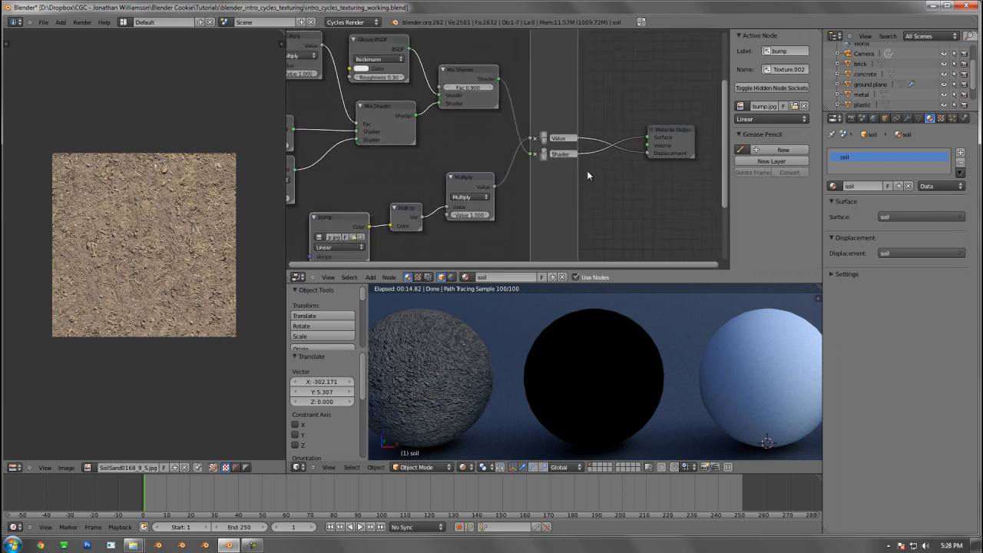
Rename the soil group's Value output "bump" and move it below the Shader output
{"action": "double_click", "coordinate": [563, 138]}
{"action": "type", "text": "bump"}
{"action": "key", "text": "Return"}
{"action": "left_click", "coordinate": [544, 142]}
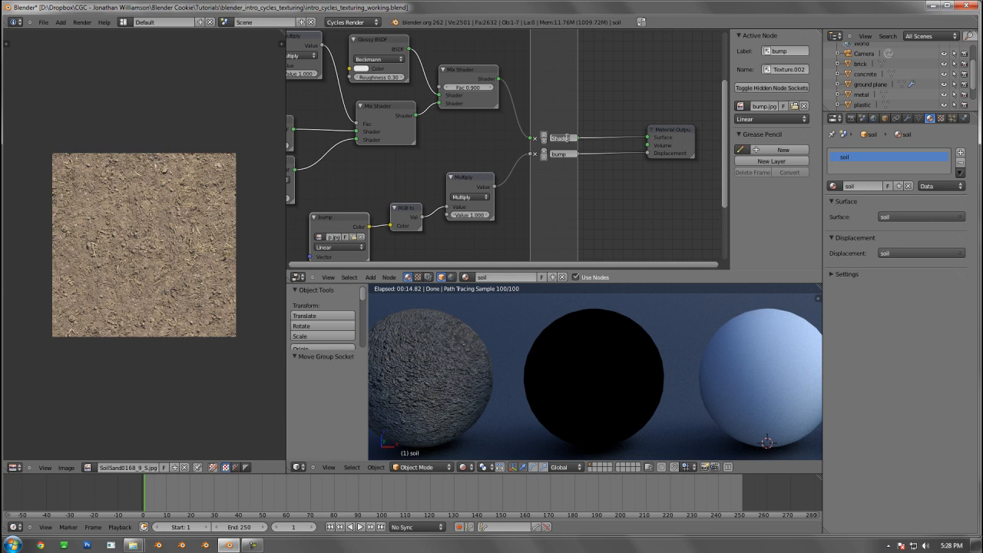
Rename the soil group's Shader output "surface" and leave group editing
{"action": "double_click", "coordinate": [567, 138]}
{"action": "type", "text": "Surface"}
{"action": "key", "text": "Return"}
{"action": "scroll", "coordinate": [653, 110], "scroll_direction": "down", "scroll_amount": 2}
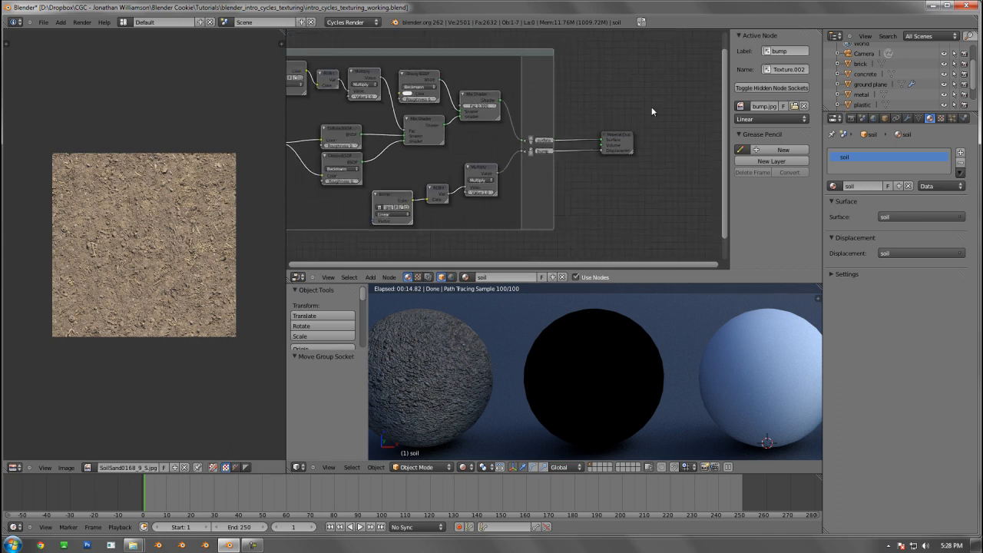
{"action": "middle_click_drag", "start_coordinate": [562, 147], "coordinate": [607, 150]}
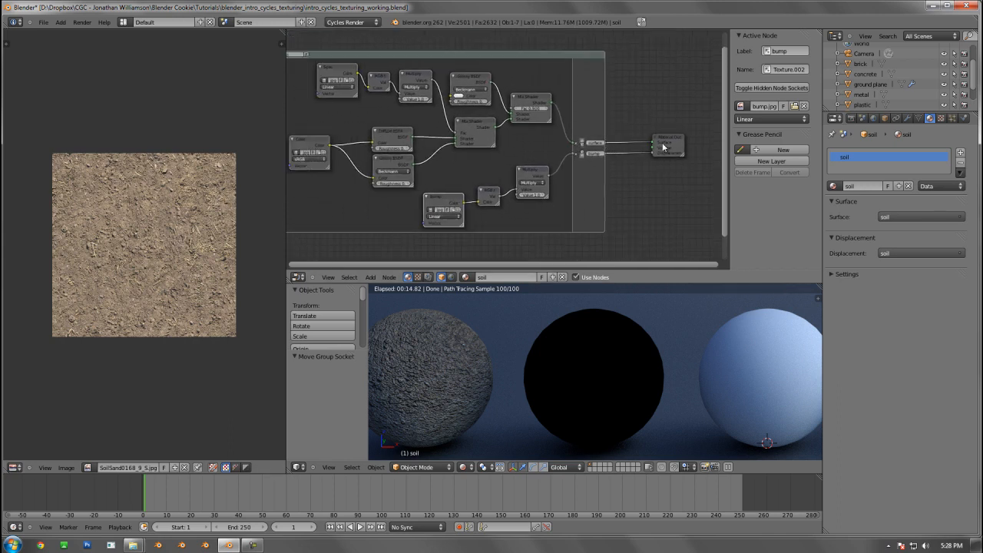
{"action": "middle_click_drag", "start_coordinate": [517, 175], "coordinate": [579, 178]}
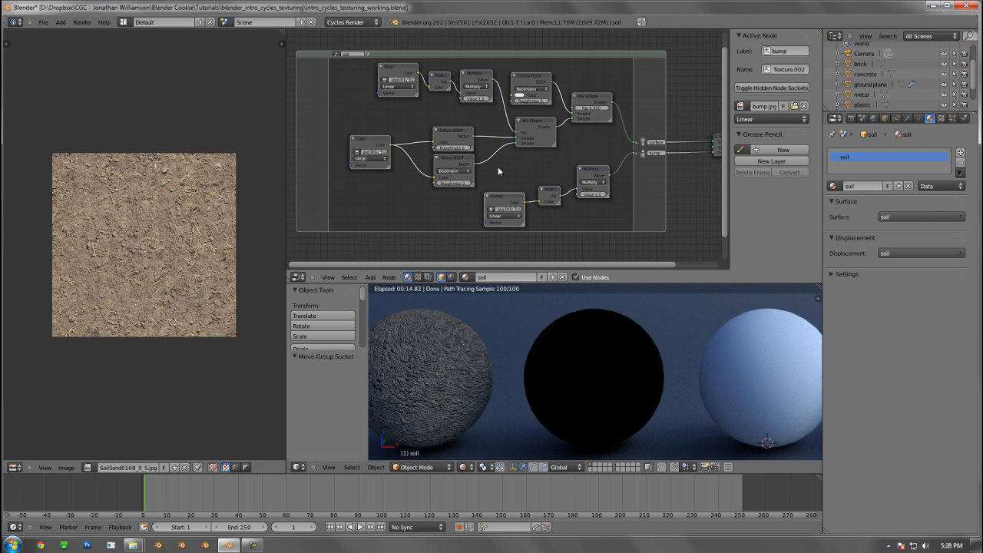
{"action": "key", "text": "Tab"}
{"action": "middle_click_drag", "start_coordinate": [590, 178], "coordinate": [468, 175]}
{"action": "scroll", "coordinate": [492, 189], "scroll_direction": "up", "scroll_amount": 1}
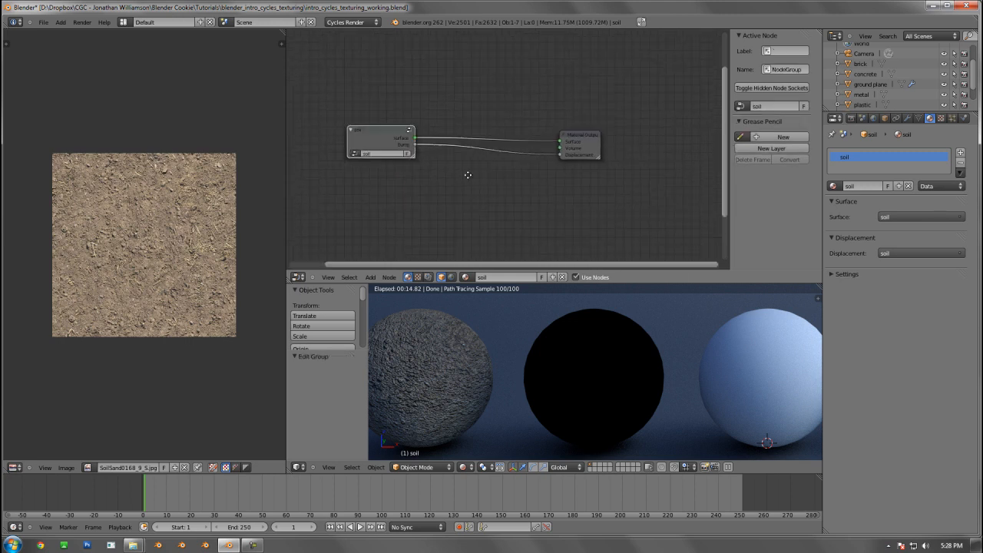
Select the plastic sphere and add the existing soil group to its material, placed left of the Material Output
{"action": "right_click", "coordinate": [549, 359]}
{"action": "scroll", "coordinate": [415, 185], "scroll_direction": "up", "scroll_amount": 3}
{"action": "middle_click_drag", "start_coordinate": [401, 205], "coordinate": [599, 186]}
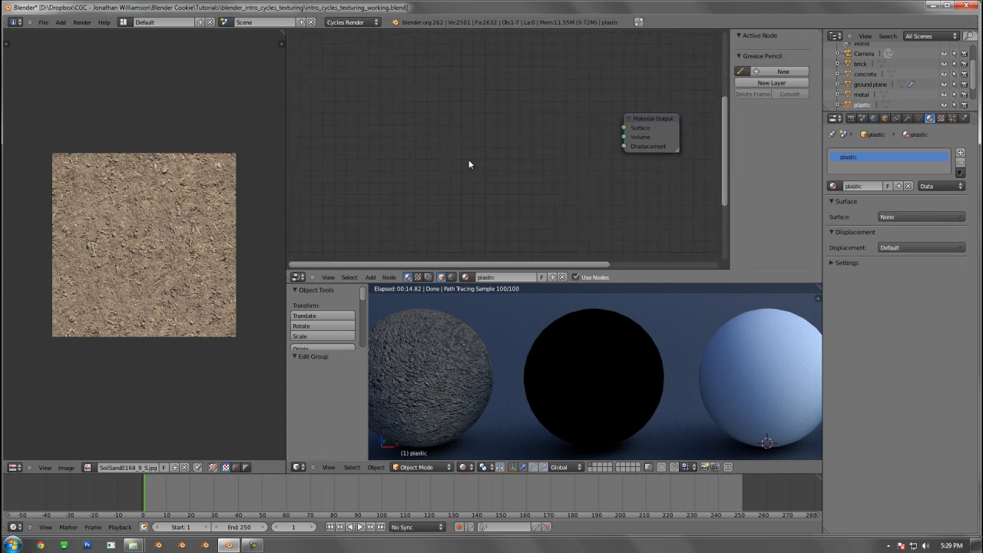
{"action": "key", "text": "shift+a"}
{"action": "mouse_move", "coordinate": [469, 162]}
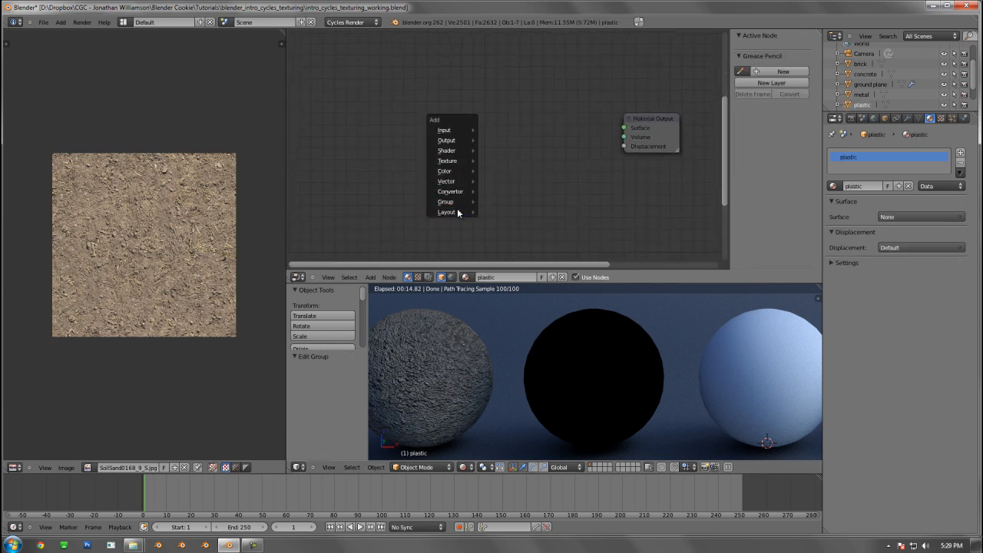
{"action": "mouse_move", "coordinate": [457, 203]}
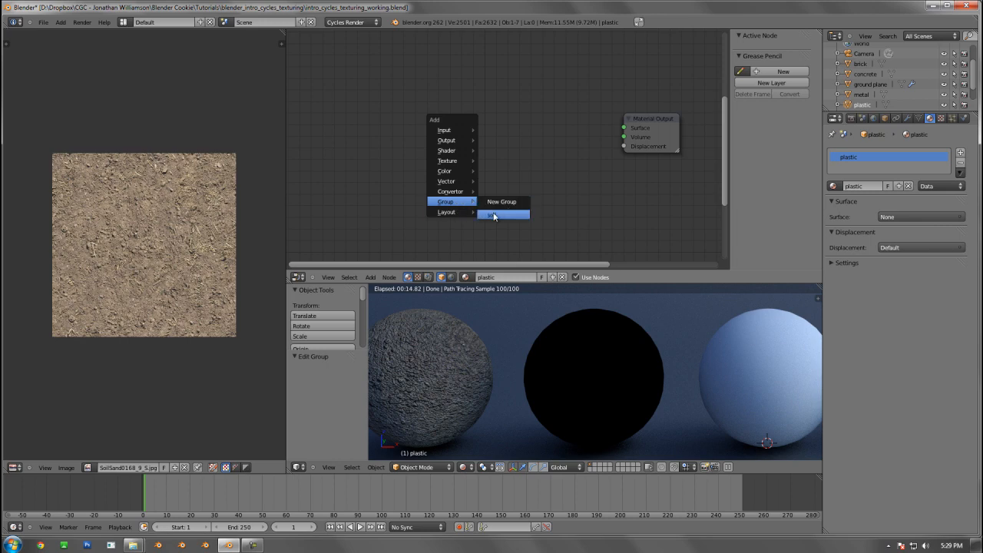
{"action": "left_click", "coordinate": [497, 214]}
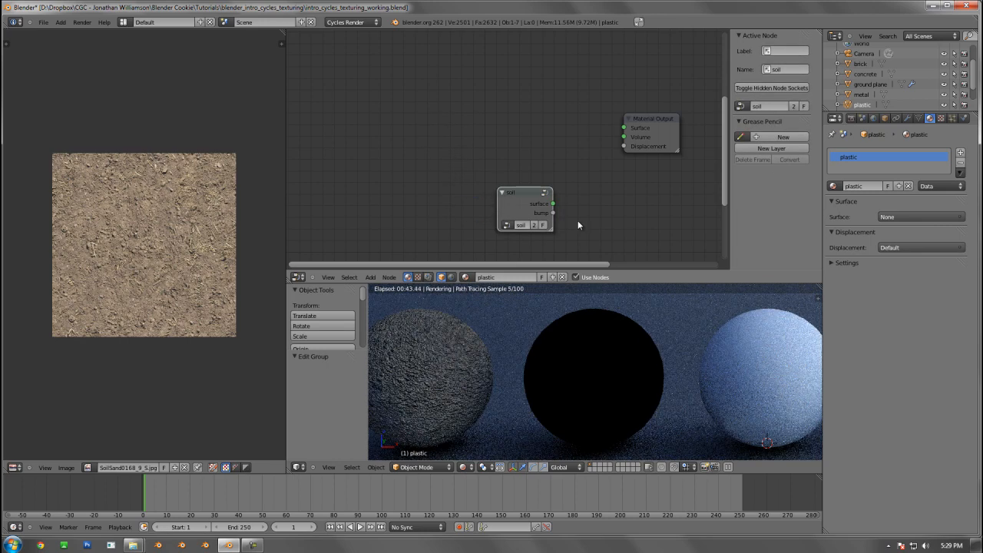
{"action": "left_click", "coordinate": [414, 142]}
Examine the nodes inside the plastic material's soil group, from the texture nodes to the group outputs
{"action": "key", "text": "Tab"}
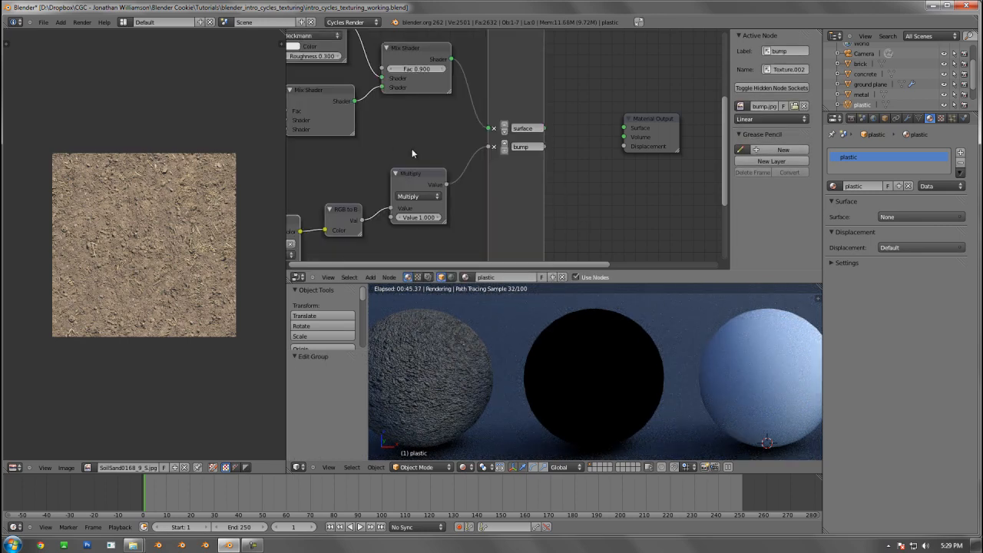
{"action": "scroll", "coordinate": [458, 158], "scroll_direction": "down", "scroll_amount": 2}
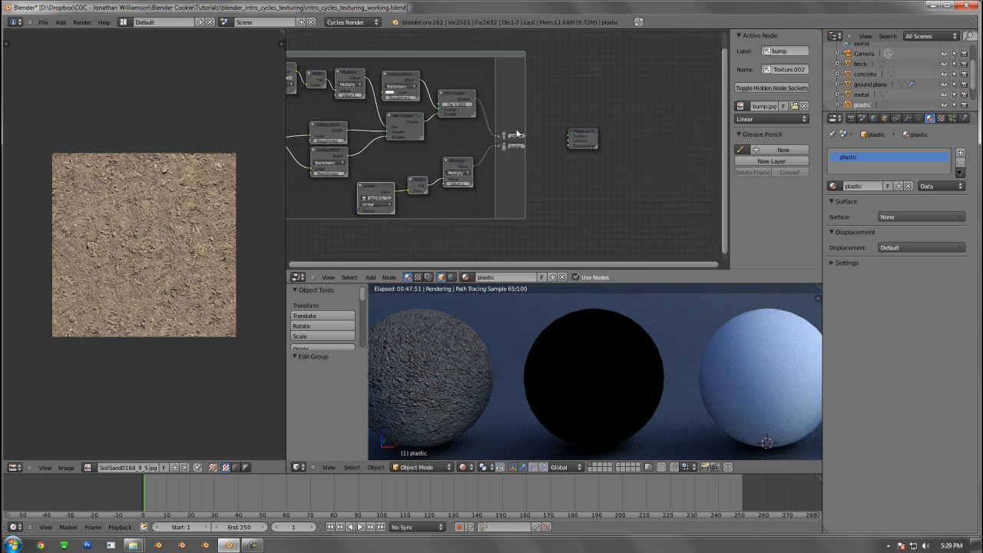
{"action": "scroll", "coordinate": [467, 135], "scroll_direction": "up", "scroll_amount": 2}
{"action": "middle_click_drag", "start_coordinate": [441, 140], "coordinate": [563, 161]}
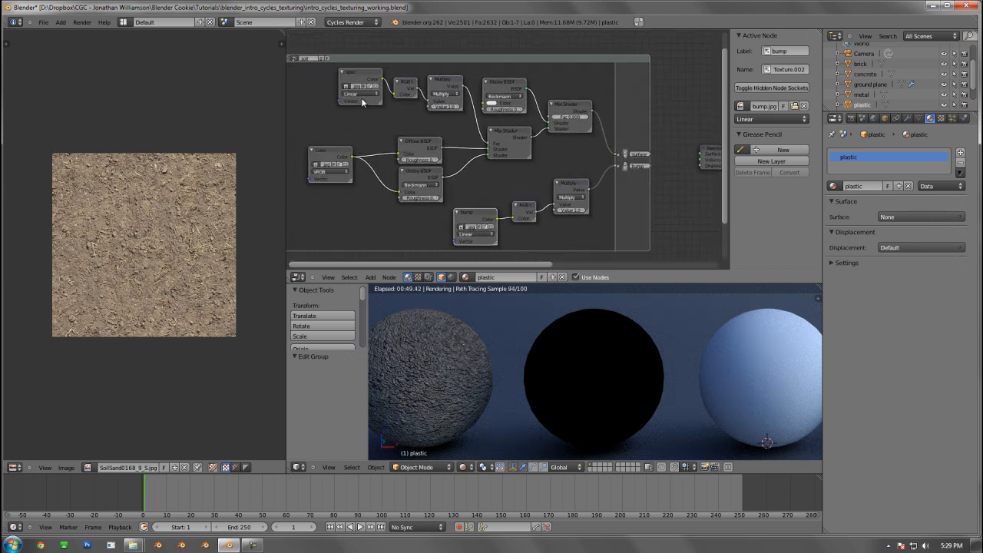
{"action": "scroll", "coordinate": [620, 140], "scroll_direction": "up", "scroll_amount": 5}
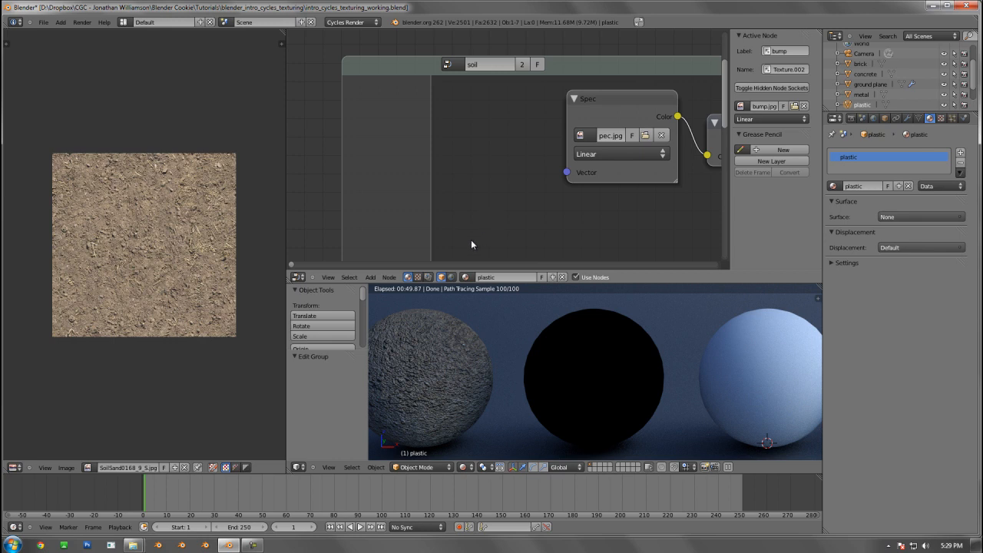
{"action": "scroll", "coordinate": [471, 245], "scroll_direction": "down", "scroll_amount": 5}
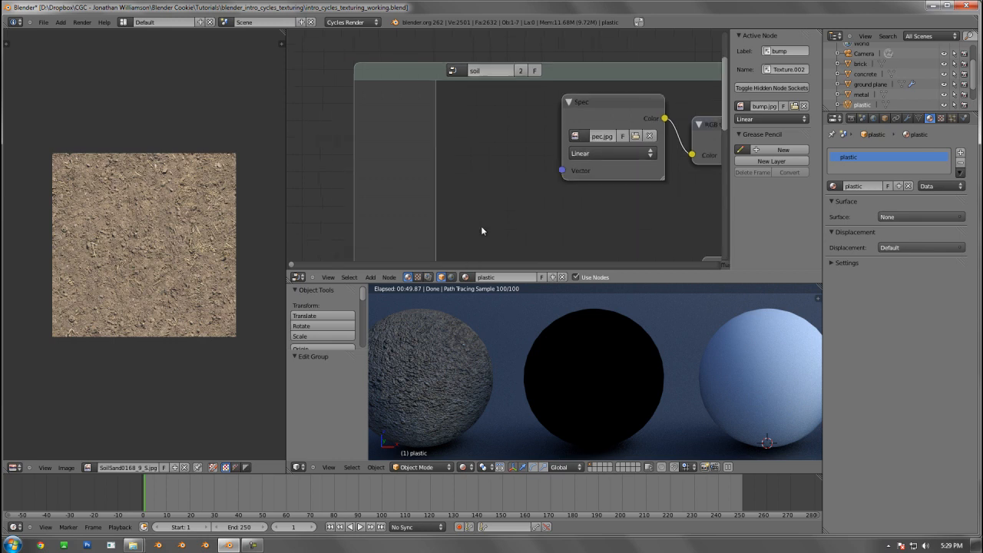
{"action": "middle_click_drag", "start_coordinate": [510, 210], "coordinate": [337, 161]}
{"action": "middle_click_drag", "start_coordinate": [666, 194], "coordinate": [490, 180]}
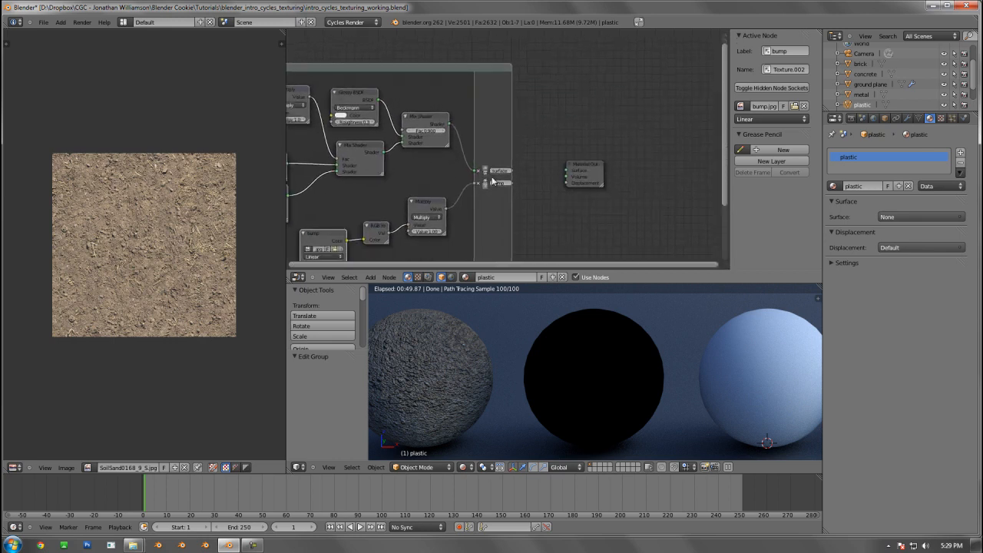
{"action": "scroll", "coordinate": [491, 182], "scroll_direction": "up", "scroll_amount": 5}
{"action": "key", "text": "Tab"}
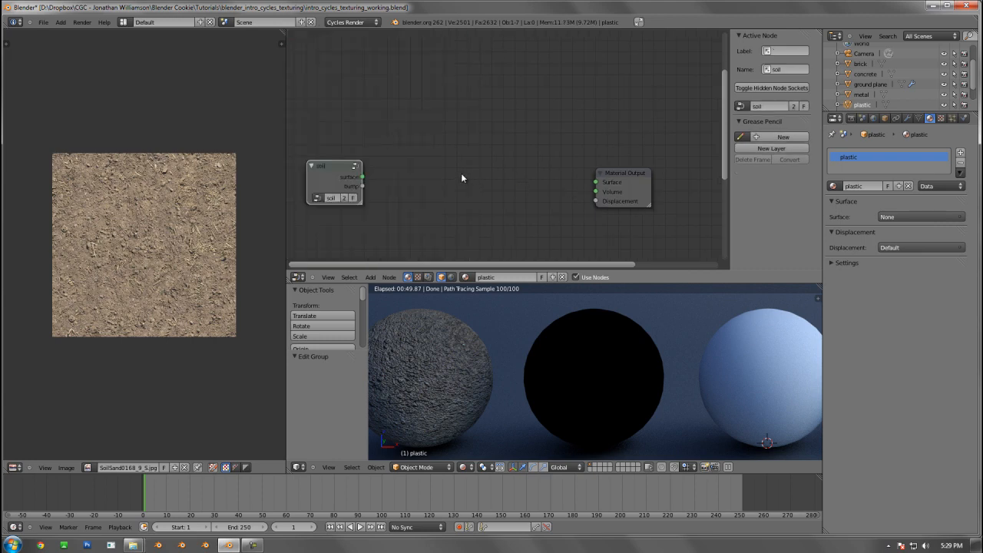
Connect the group's surface output to Surface and its bump output to Displacement, and move the group closer to the Material Output
{"action": "left_click_drag", "start_coordinate": [411, 175], "coordinate": [650, 178]}
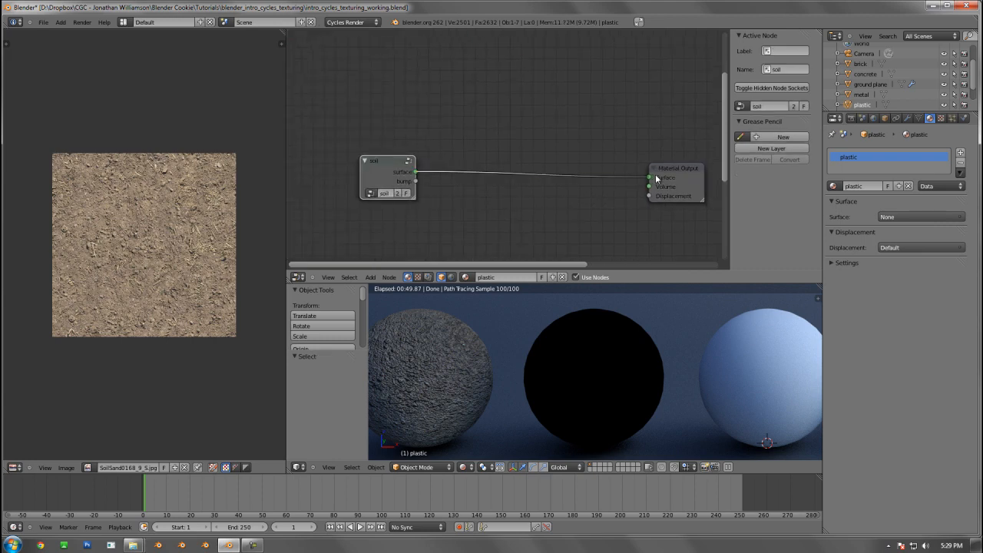
{"action": "left_click_drag", "start_coordinate": [416, 180], "coordinate": [650, 196]}
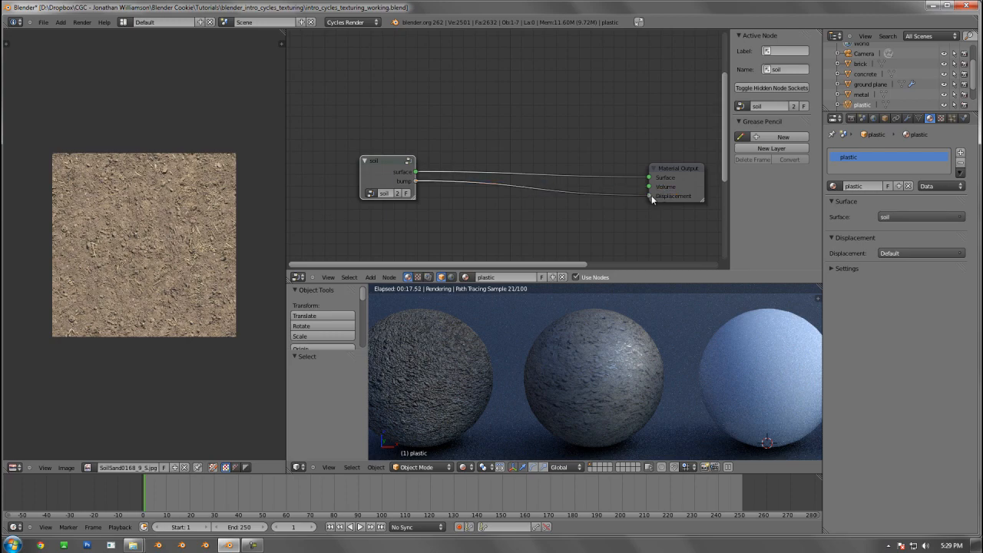
{"action": "left_click_drag", "start_coordinate": [385, 164], "coordinate": [446, 181]}
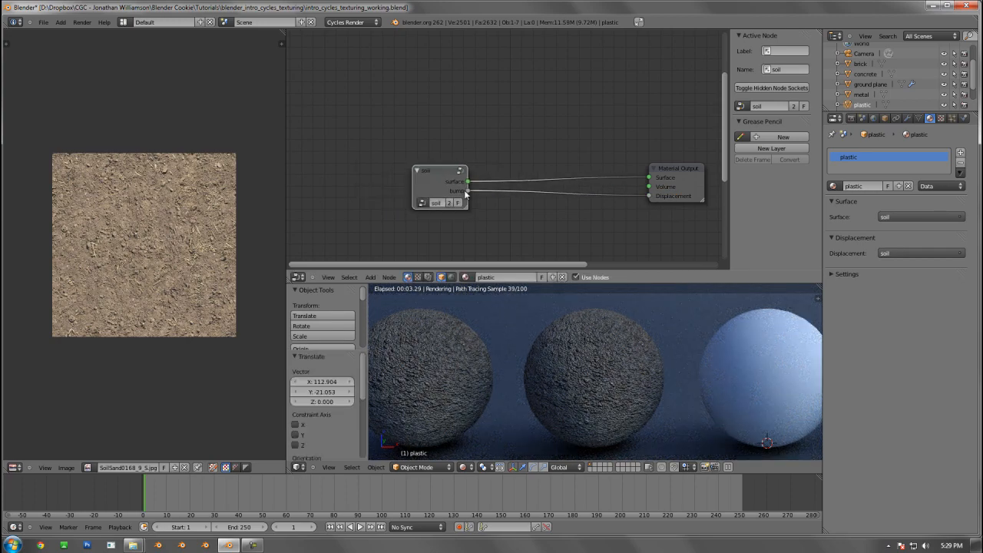
Make the plastic material's soil group a single-user copy and rename it "plastic"
{"action": "key", "text": "Tab"}
{"action": "scroll", "coordinate": [465, 184], "scroll_direction": "down", "scroll_amount": 3}
{"action": "middle_click_drag", "start_coordinate": [329, 131], "coordinate": [515, 131]}
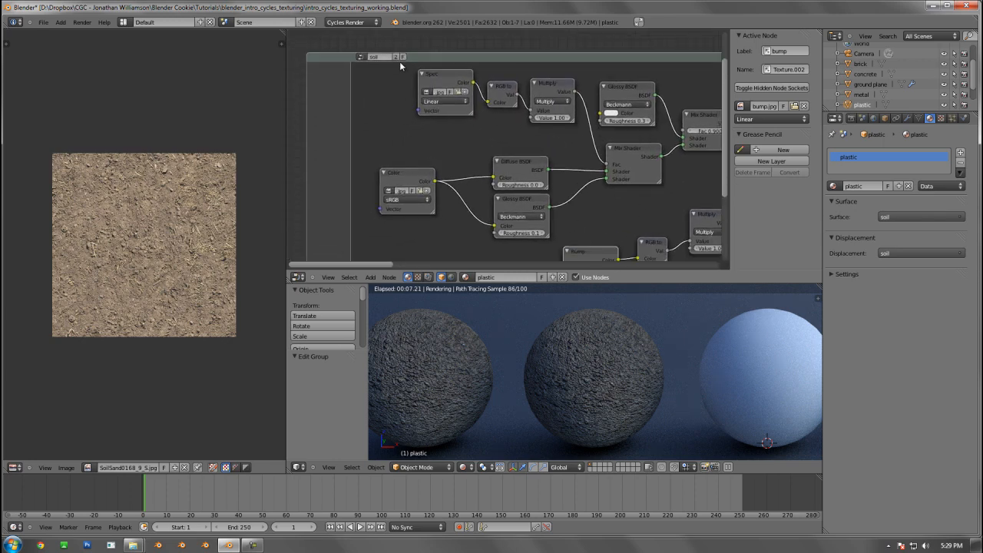
{"action": "left_click", "coordinate": [397, 56]}
{"action": "left_click", "coordinate": [384, 57]}
{"action": "type", "text": "plastic"}
{"action": "key", "text": "Return"}
{"action": "key", "text": "shift+a"}
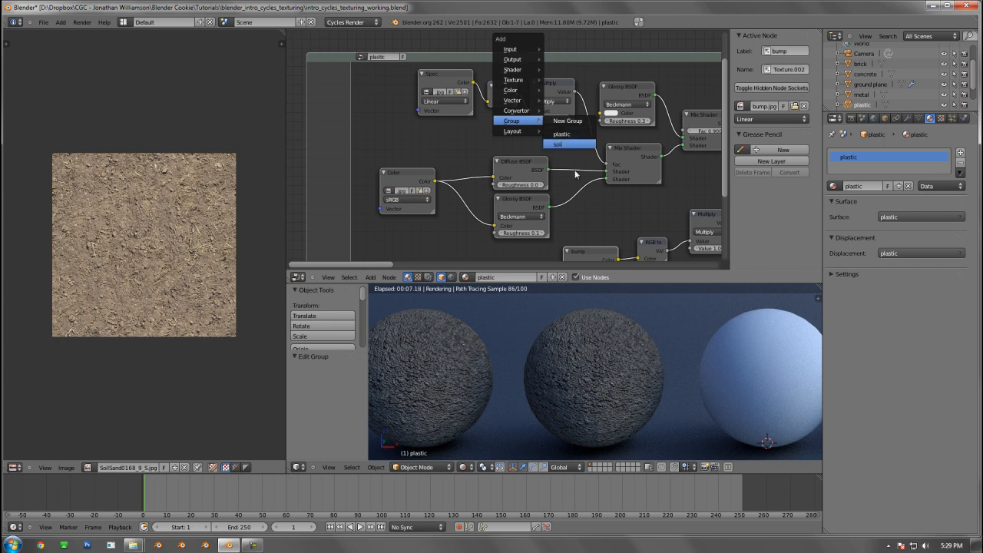
Replace the Spec node's image in the plastic group with Plastic0027_2_S_spec.jpg from the textures folder
{"action": "scroll", "coordinate": [446, 118], "scroll_direction": "down", "scroll_amount": 3}
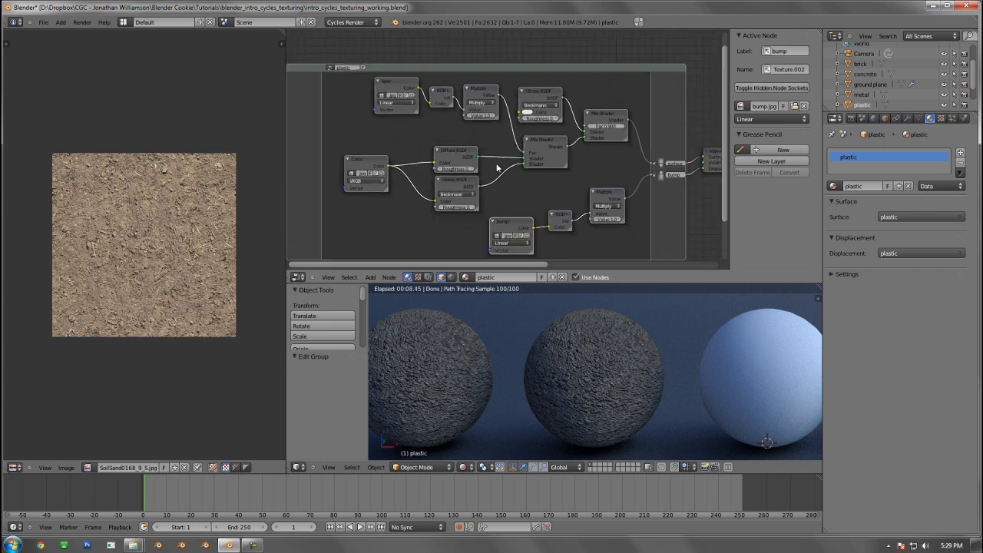
{"action": "middle_click_drag", "start_coordinate": [400, 125], "coordinate": [438, 156]}
{"action": "scroll", "coordinate": [438, 157], "scroll_direction": "up", "scroll_amount": 2}
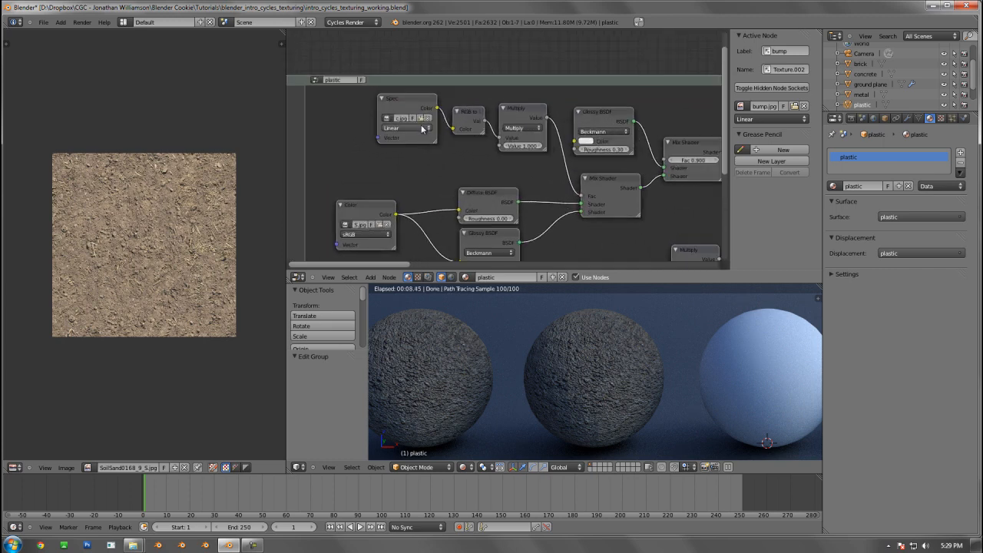
{"action": "left_click", "coordinate": [422, 120]}
{"action": "left_click", "coordinate": [189, 88]}
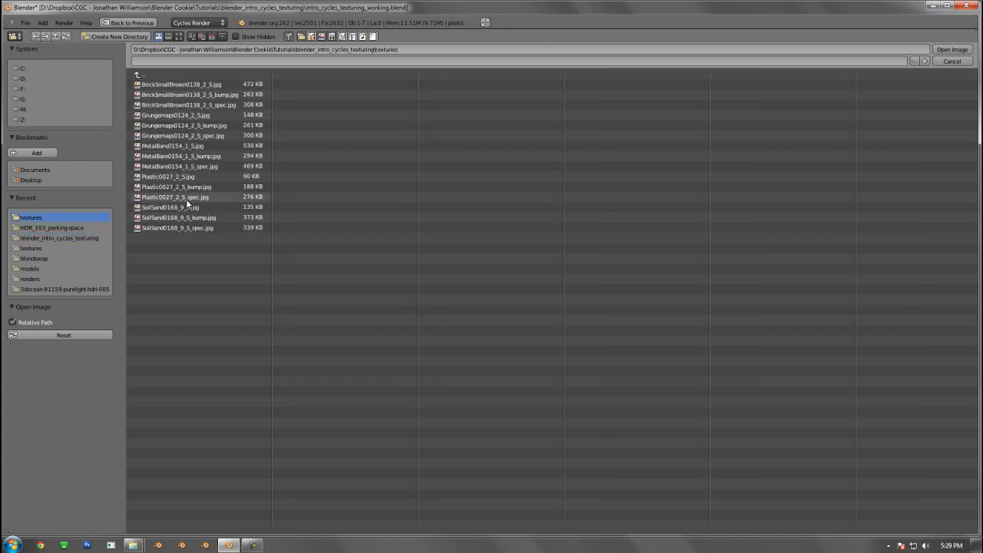
{"action": "double_click", "coordinate": [208, 199]}
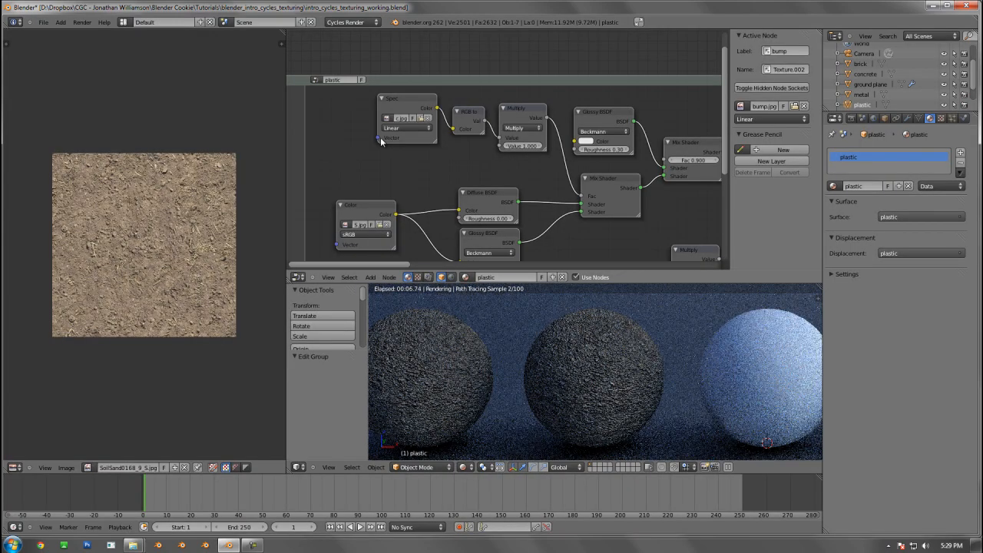
Replace the Color node's image in the plastic group with a Plastic0027_2_S texture from the textures folder
{"action": "left_click", "coordinate": [373, 229]}
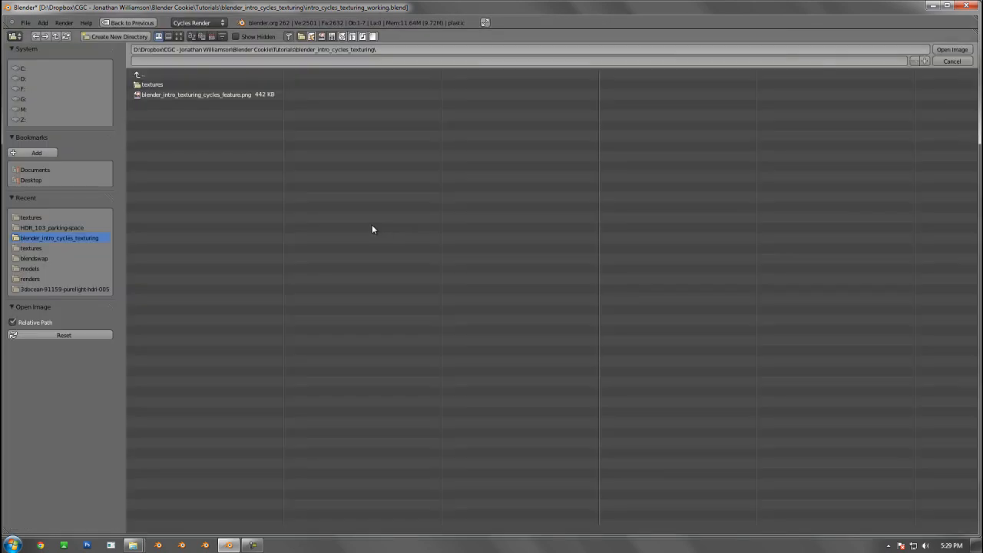
{"action": "left_click", "coordinate": [158, 85]}
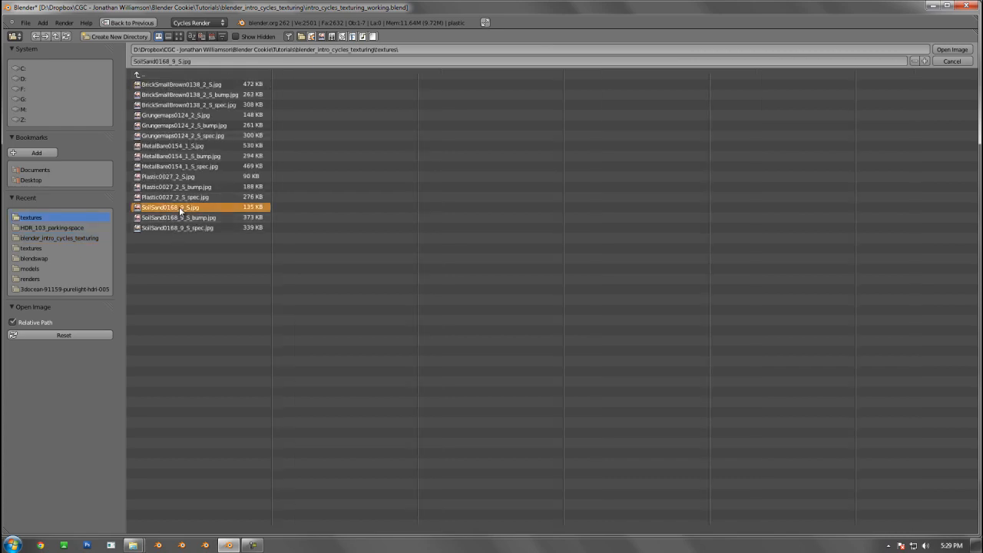
{"action": "double_click", "coordinate": [177, 187]}
Replace the bump node's image in the plastic group with Plastic0027_2_S_bump.jpg from the textures folder
{"action": "middle_click_drag", "start_coordinate": [531, 222], "coordinate": [468, 116]}
{"action": "left_click", "coordinate": [518, 205]}
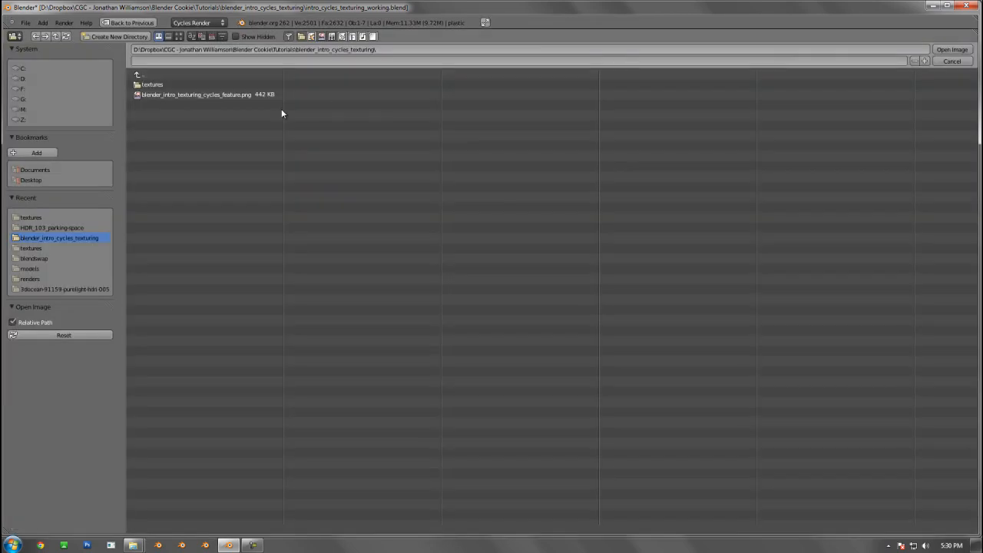
{"action": "left_click", "coordinate": [171, 81]}
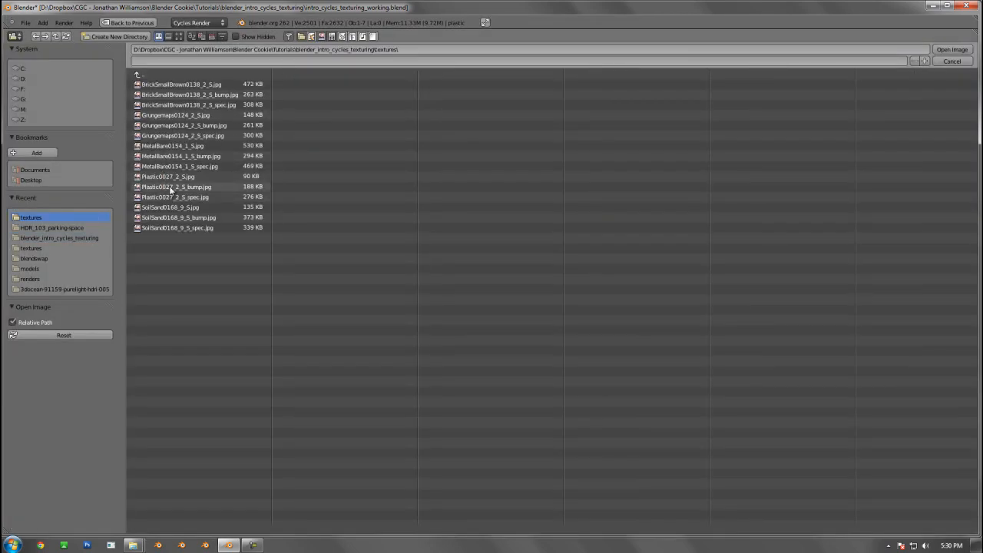
{"action": "double_click", "coordinate": [172, 186]}
Load Plastic0027_2_S_spec.jpg from the textures folder into the Spec node of the plastic group
{"action": "middle_click_drag", "start_coordinate": [408, 108], "coordinate": [459, 203]}
{"action": "left_click", "coordinate": [412, 109]}
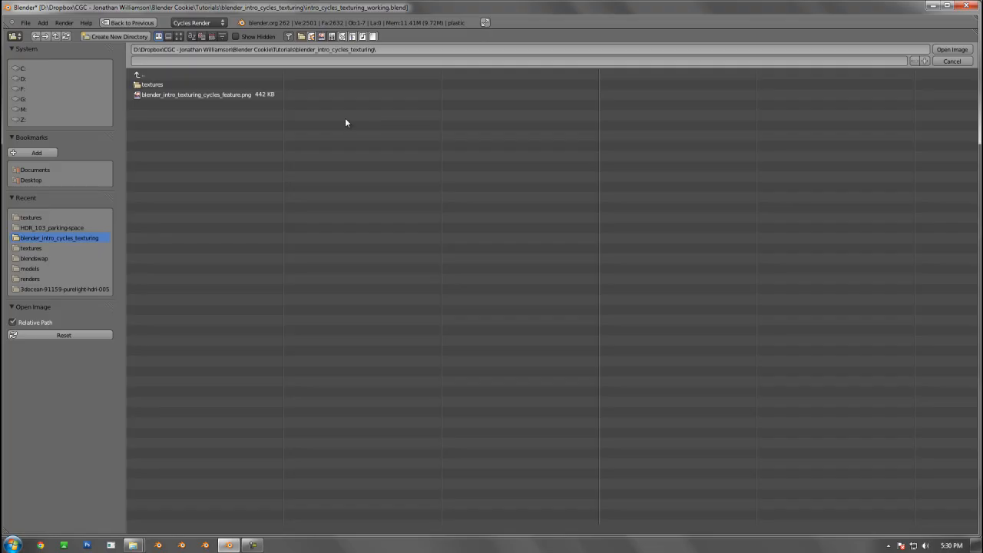
{"action": "left_click", "coordinate": [161, 82]}
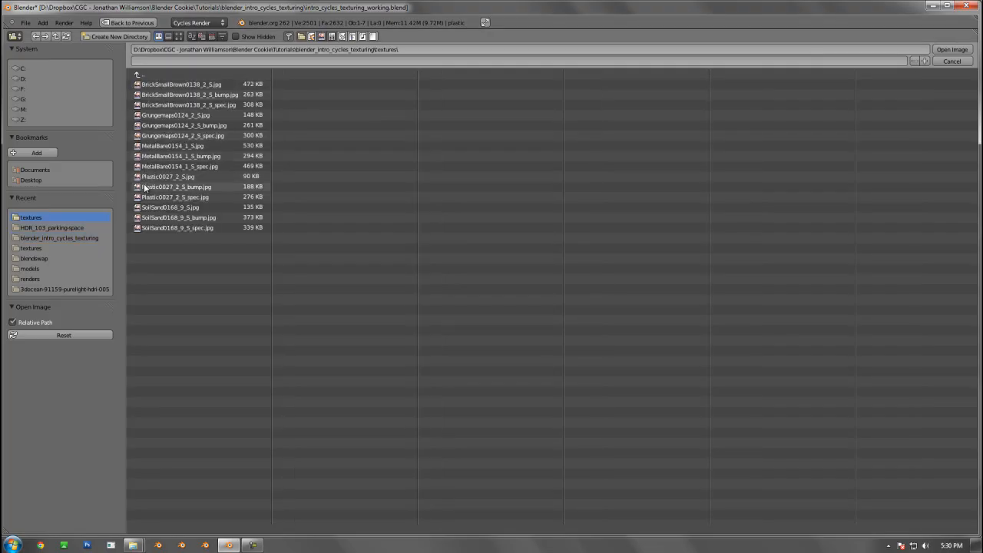
{"action": "double_click", "coordinate": [165, 197]}
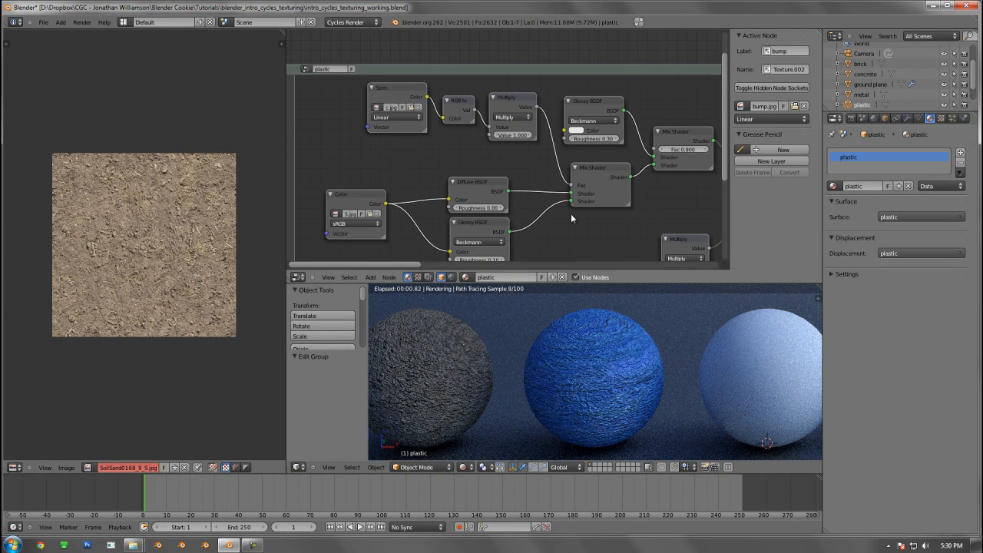
Shift the expanded plastic node group slightly farther away from the Material Output node
{"action": "middle_click_drag", "start_coordinate": [560, 171], "coordinate": [549, 117]}
{"action": "scroll", "coordinate": [551, 203], "scroll_direction": "down", "scroll_amount": 2}
{"action": "middle_click_drag", "start_coordinate": [553, 206], "coordinate": [536, 196]}
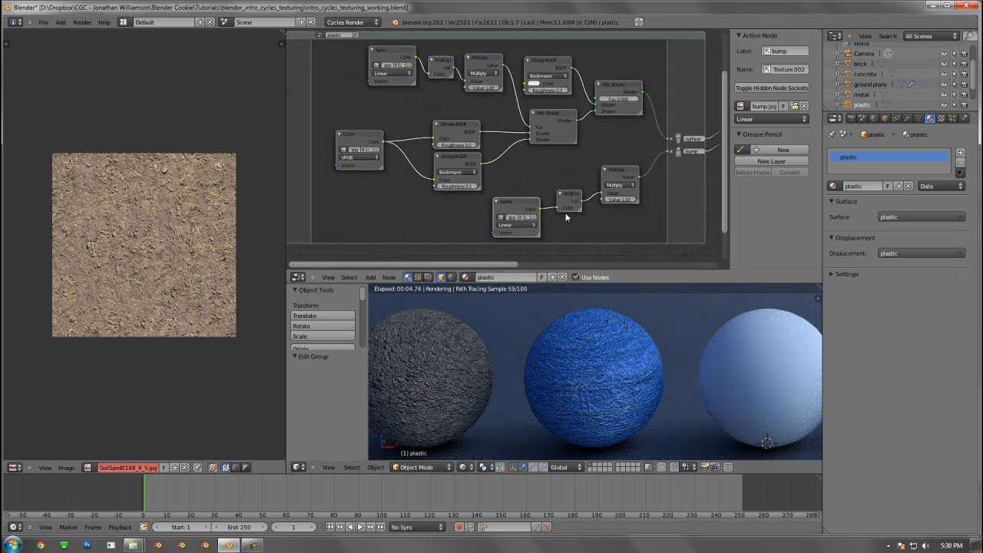
{"action": "scroll", "coordinate": [565, 215], "scroll_direction": "down", "scroll_amount": 1}
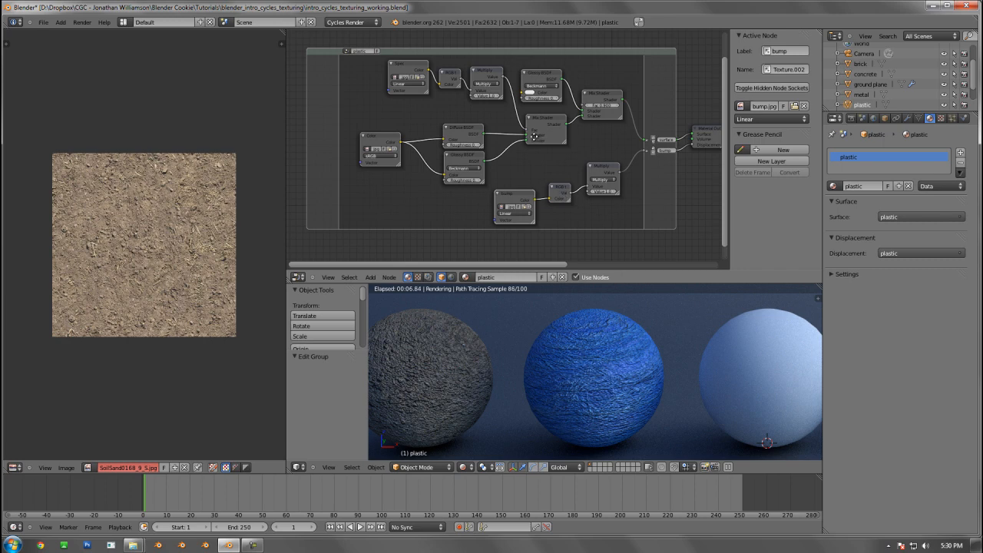
{"action": "middle_click_drag", "start_coordinate": [536, 137], "coordinate": [508, 139]}
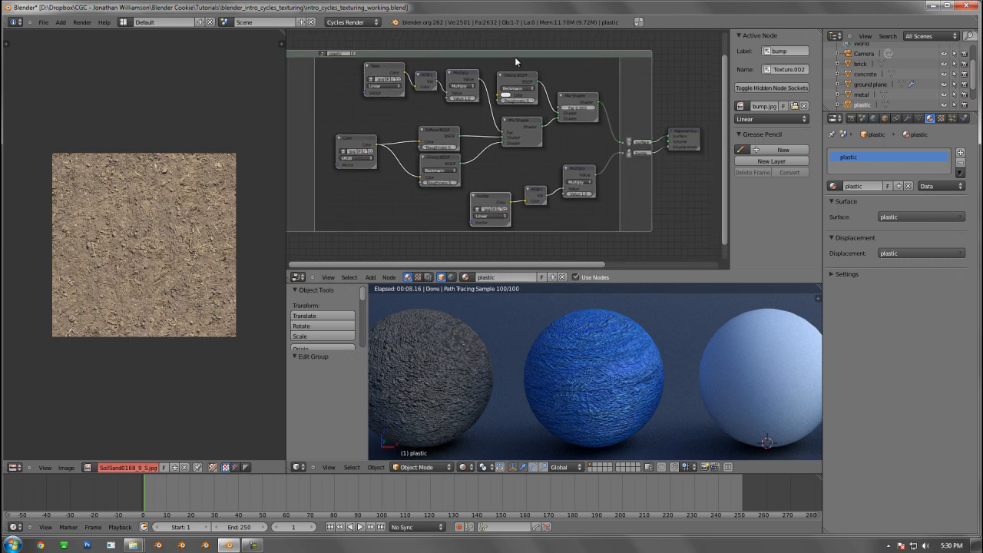
{"action": "left_click_drag", "start_coordinate": [515, 55], "coordinate": [500, 50]}
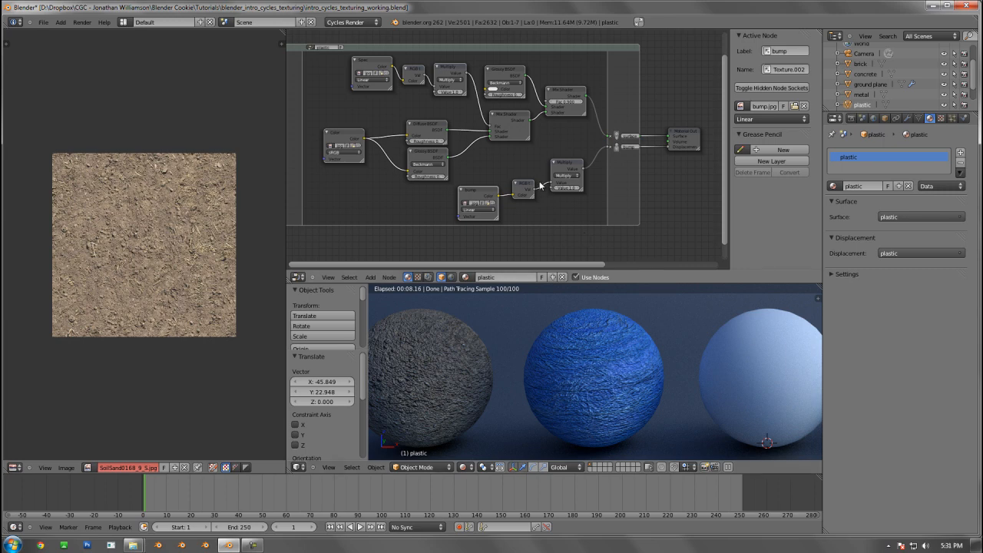
Set the Fac of the Mix Shader feeding the surface output to 0.800
{"action": "scroll", "coordinate": [542, 186], "scroll_direction": "up", "scroll_amount": 4}
{"action": "middle_click_drag", "start_coordinate": [514, 151], "coordinate": [483, 193]}
{"action": "left_click", "coordinate": [564, 108]}
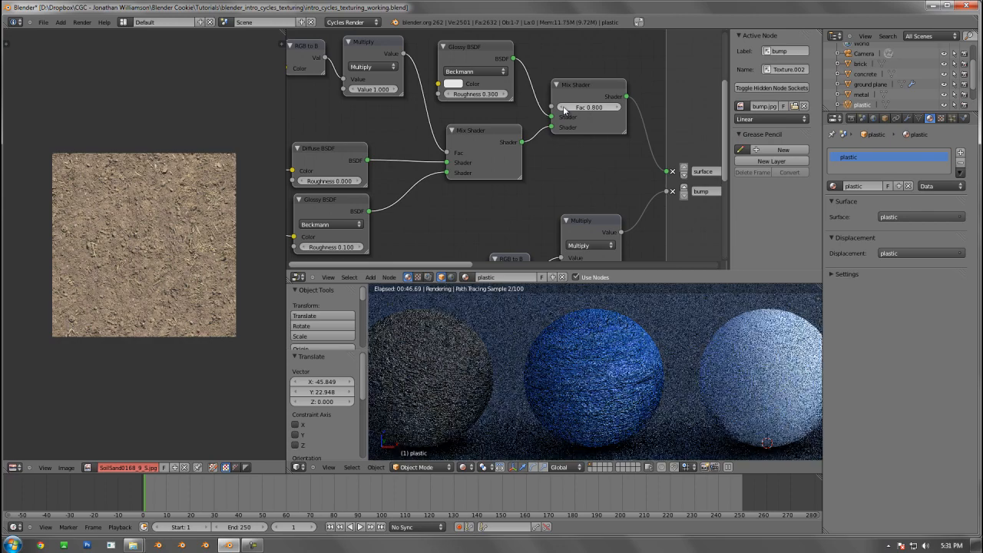
{"action": "left_click", "coordinate": [564, 107]}
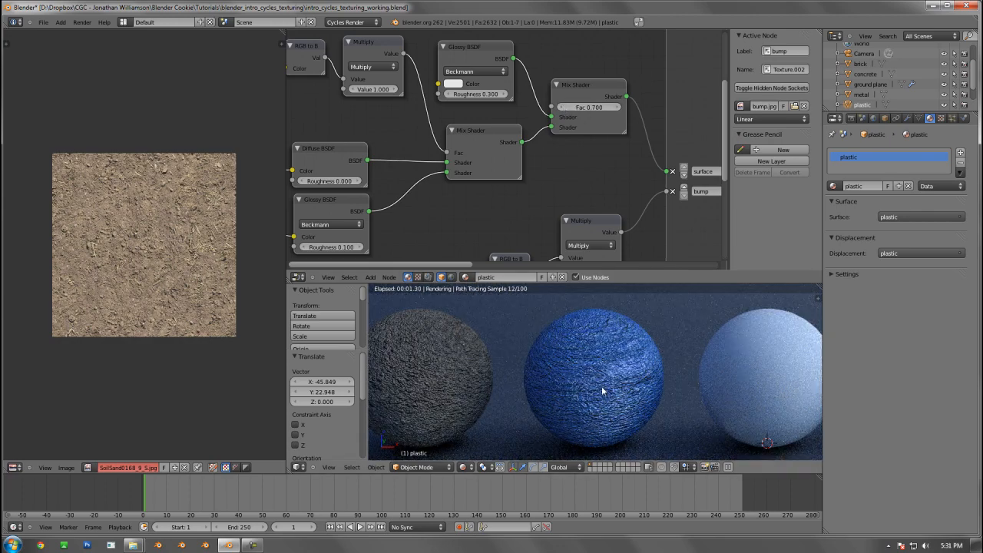
{"action": "left_click", "coordinate": [618, 108]}
Space out the two Mix Shader nodes and the spec Multiply node inside the plastic group
{"action": "scroll", "coordinate": [534, 159], "scroll_direction": "down", "scroll_amount": 2}
{"action": "middle_click_drag", "start_coordinate": [484, 135], "coordinate": [486, 175]}
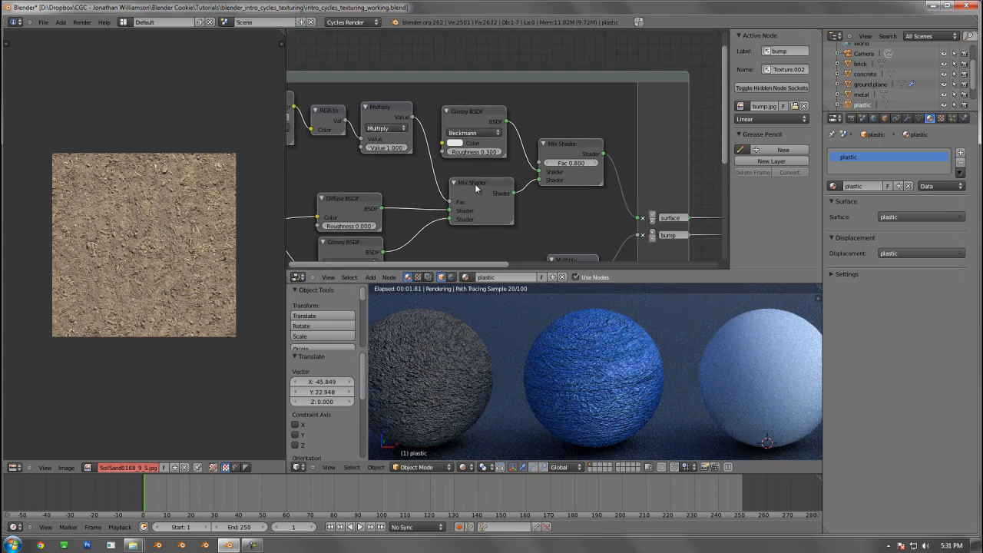
{"action": "left_click_drag", "start_coordinate": [474, 188], "coordinate": [460, 182]}
{"action": "middle_click_drag", "start_coordinate": [425, 147], "coordinate": [450, 166]}
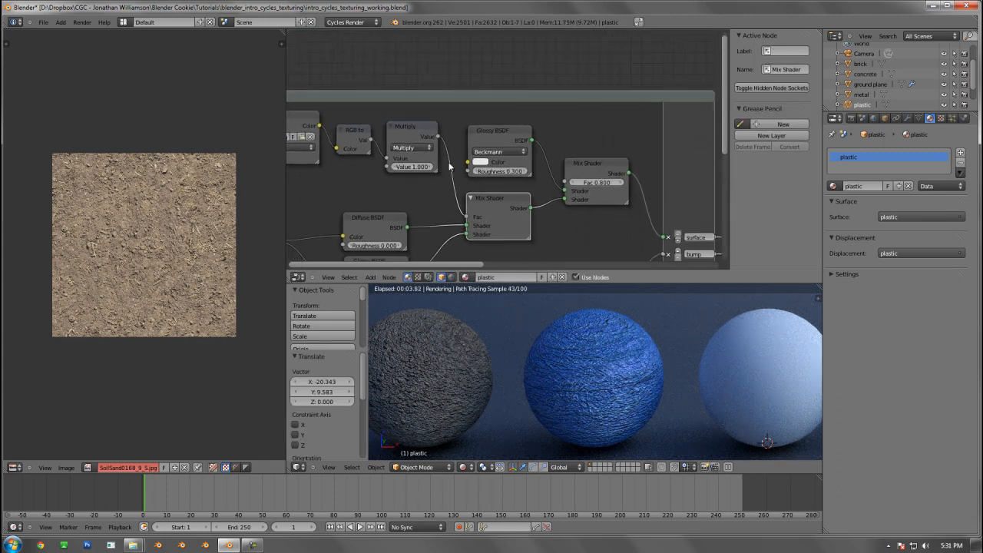
{"action": "left_click_drag", "start_coordinate": [425, 132], "coordinate": [416, 132]}
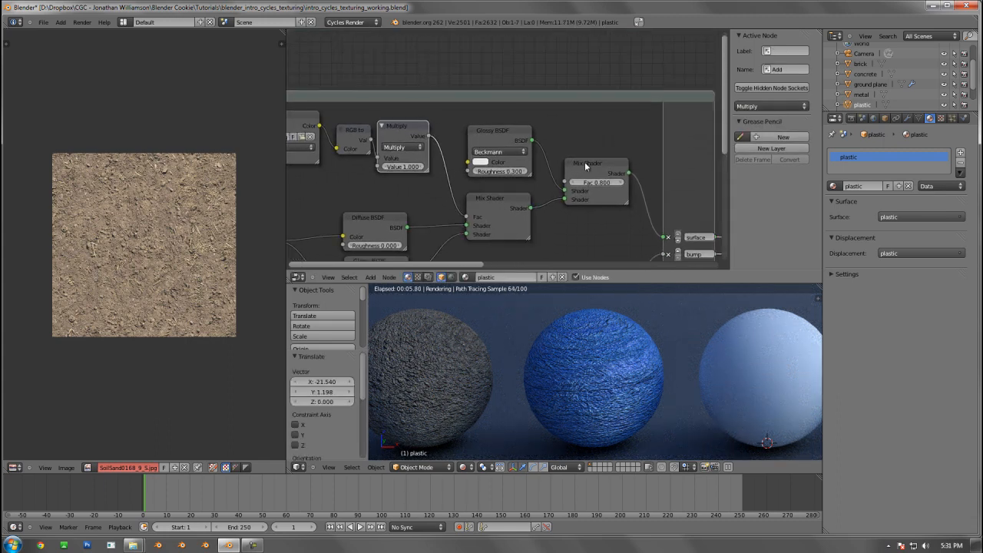
{"action": "left_click_drag", "start_coordinate": [587, 166], "coordinate": [591, 163]}
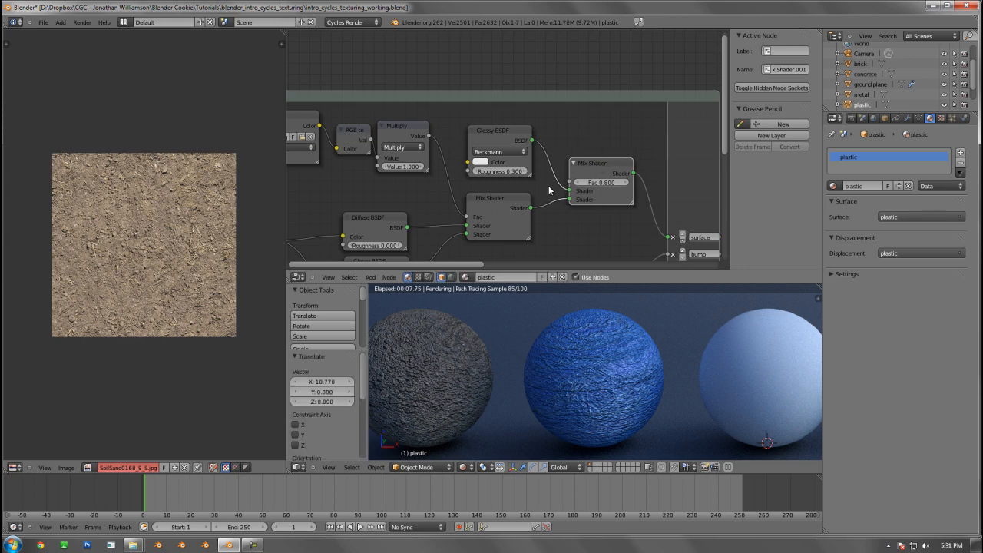
Delete the white Glossy BSDF with 0.300 roughness and the second Mix Shader it feeds from the plastic group
{"action": "scroll", "coordinate": [550, 190], "scroll_direction": "down", "scroll_amount": 2}
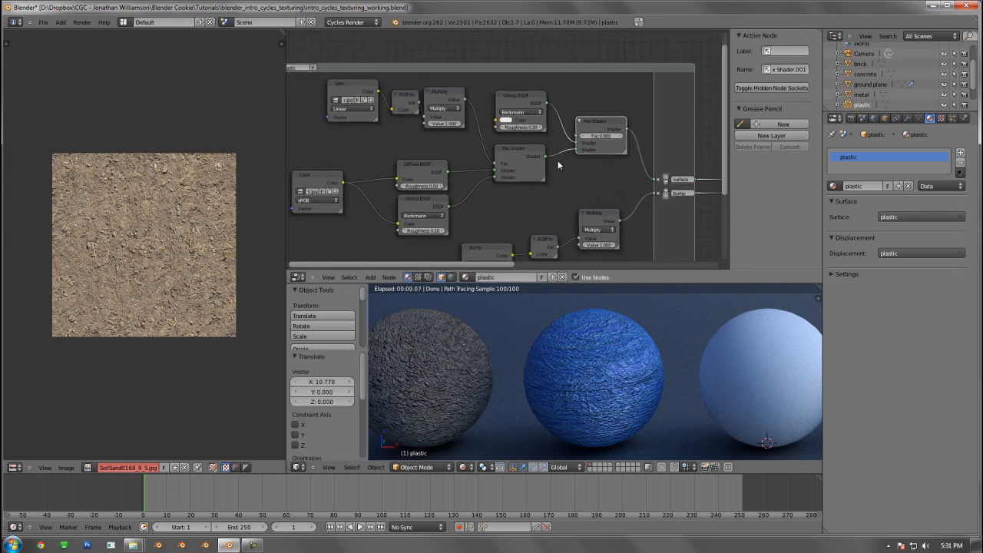
{"action": "left_click", "coordinate": [524, 95]}
{"action": "middle_click_drag", "start_coordinate": [531, 161], "coordinate": [571, 147]}
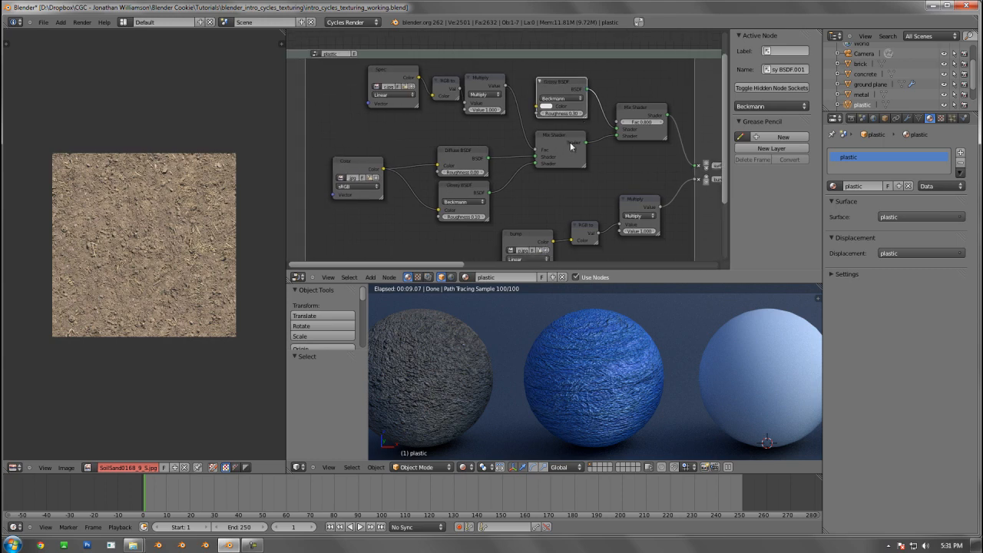
{"action": "left_click", "coordinate": [571, 146]}
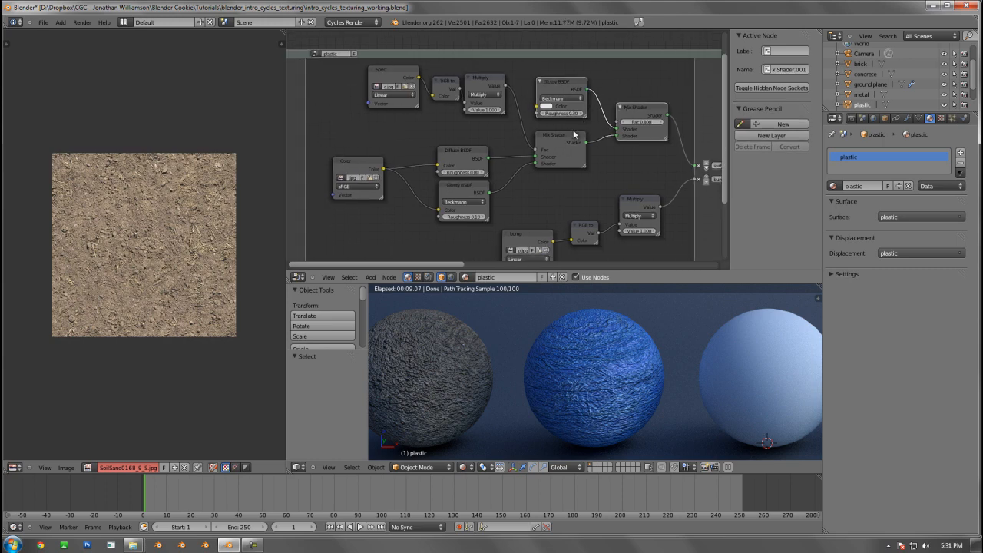
{"action": "key", "text": "ctrl+x"}
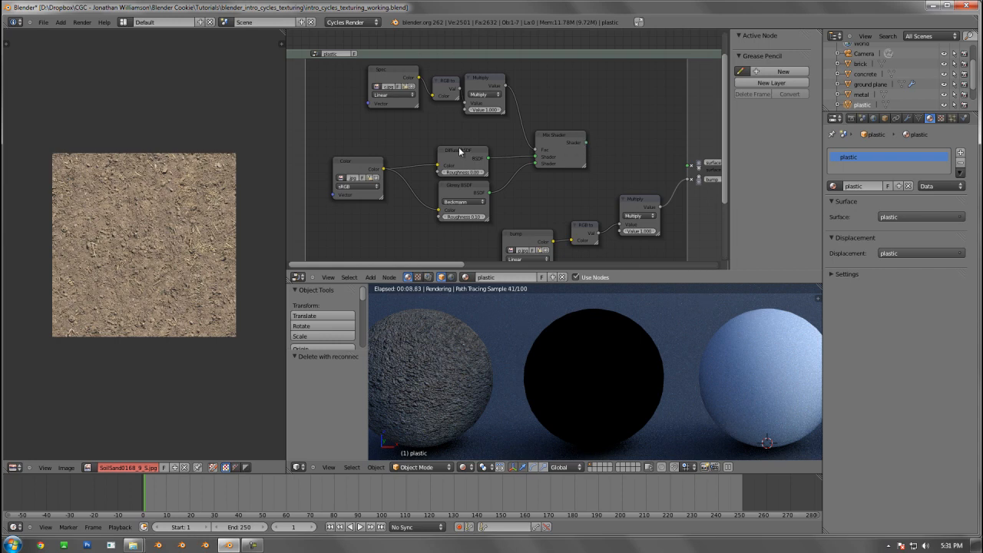
{"action": "left_click", "coordinate": [459, 147]}
{"action": "key", "text": "ctrl+x"}
{"action": "key", "text": "ctrl+z"}
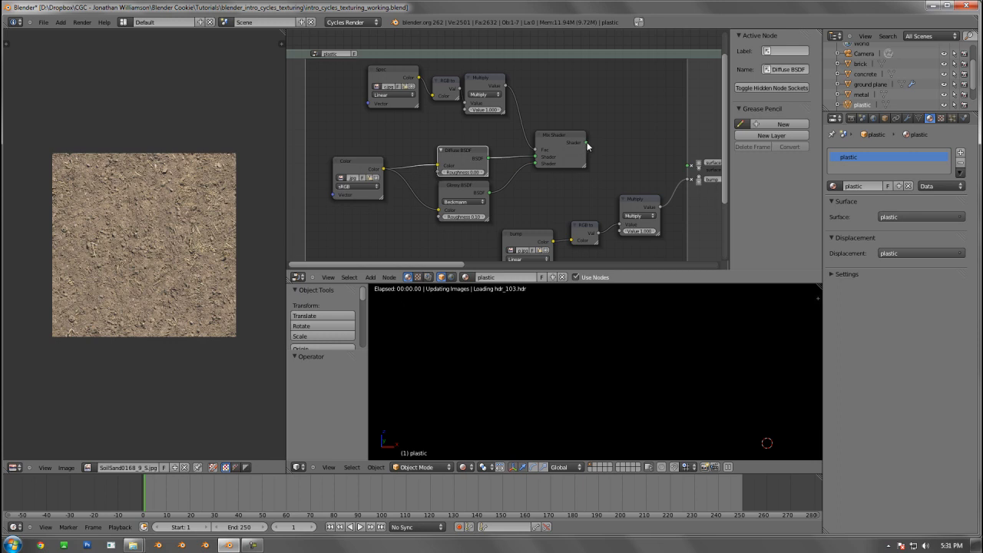
Connect the remaining Mix Shader to the group's surface output and move the node nearer to that output
{"action": "left_click_drag", "start_coordinate": [586, 143], "coordinate": [690, 166]}
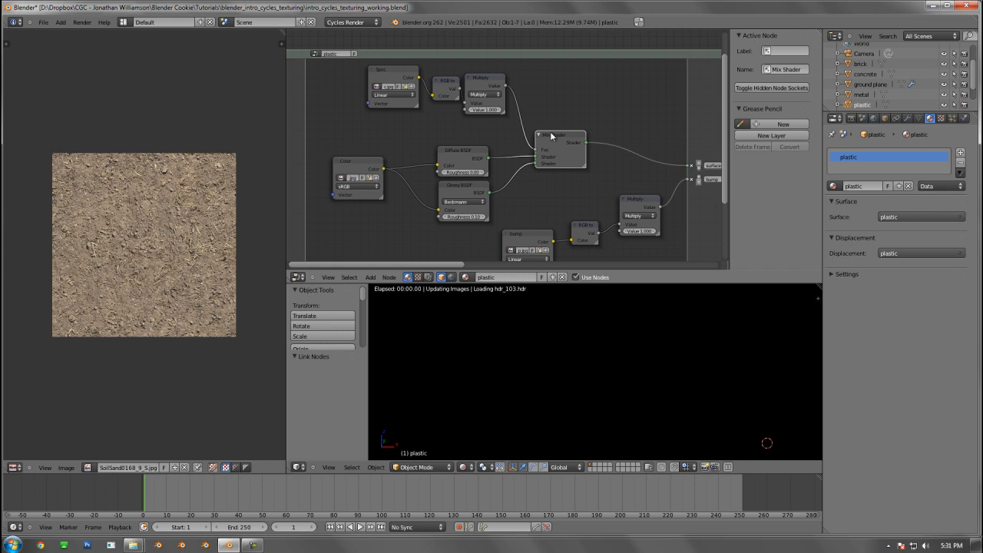
{"action": "left_click_drag", "start_coordinate": [551, 136], "coordinate": [586, 131]}
Cut the link between the Color texture and the Glossy BSDF's Color input
{"action": "scroll", "coordinate": [586, 131], "scroll_direction": "up", "scroll_amount": 2}
{"action": "middle_click_drag", "start_coordinate": [509, 82], "coordinate": [484, 89]}
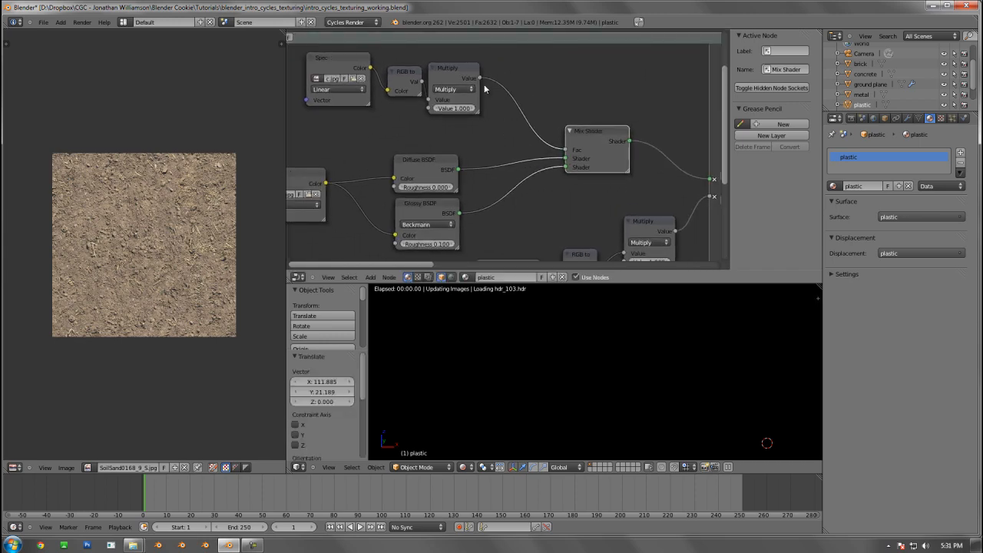
{"action": "middle_click_drag", "start_coordinate": [415, 202], "coordinate": [434, 160]}
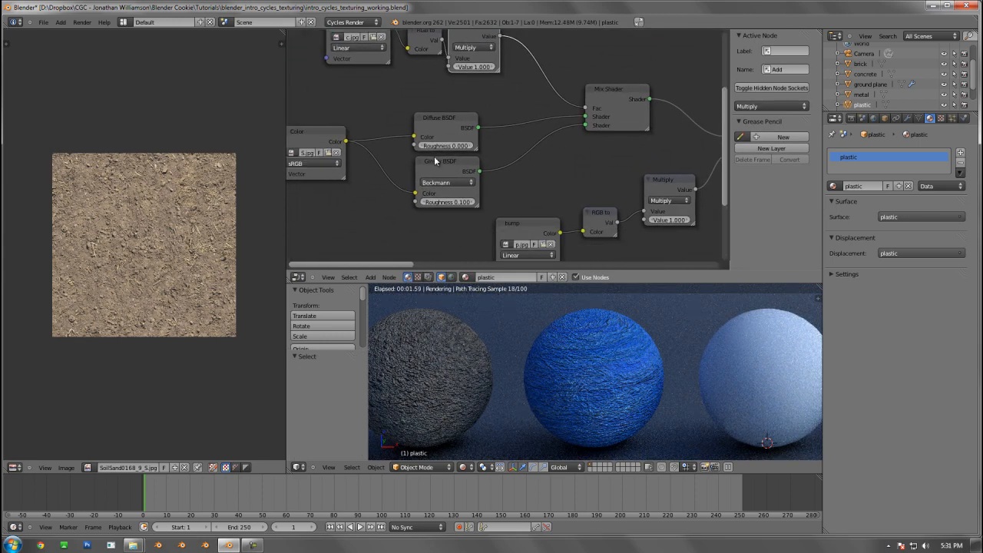
{"action": "left_click", "coordinate": [435, 161]}
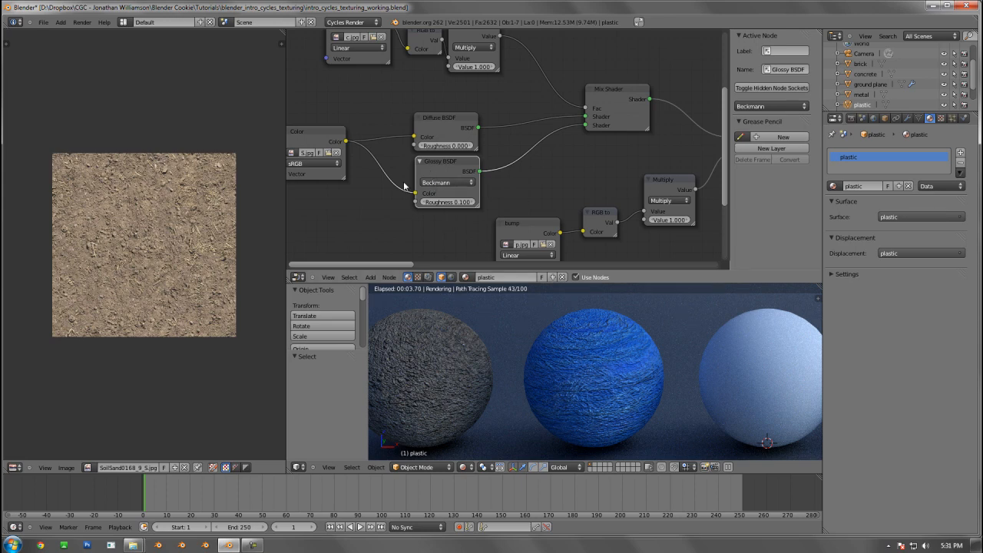
{"action": "left_click", "coordinate": [435, 118]}
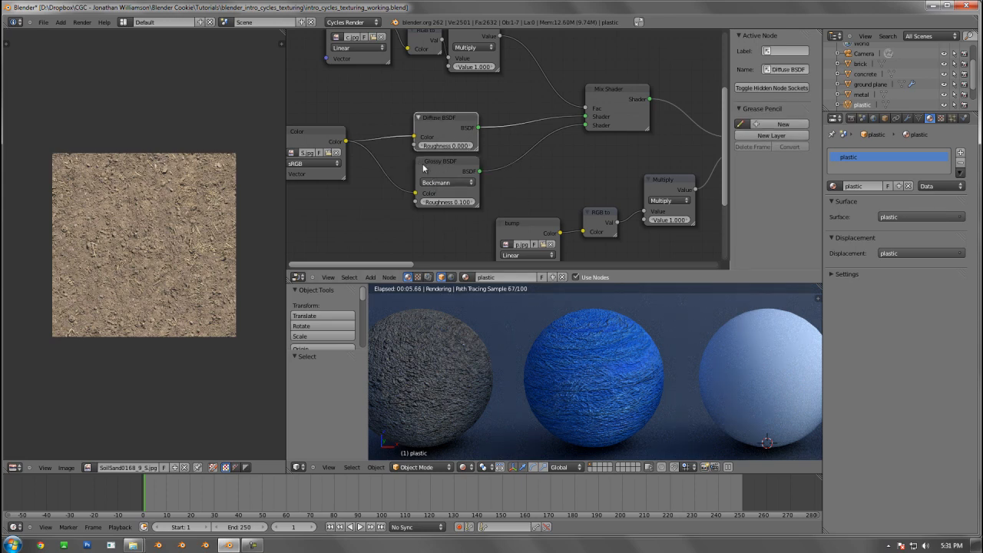
{"action": "left_click", "coordinate": [437, 165]}
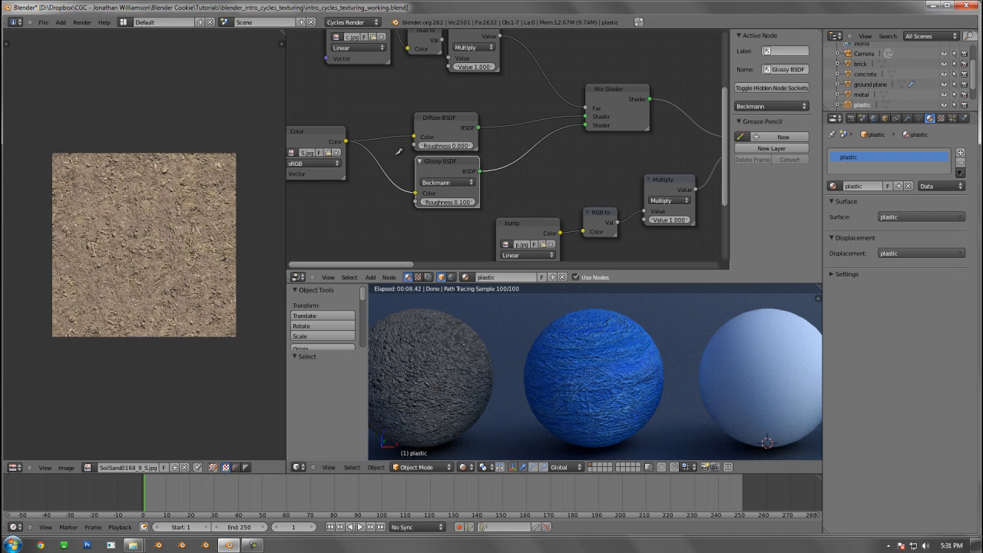
{"action": "right_click_drag", "start_coordinate": [396, 148], "coordinate": [383, 178], "text": "ctrl"}
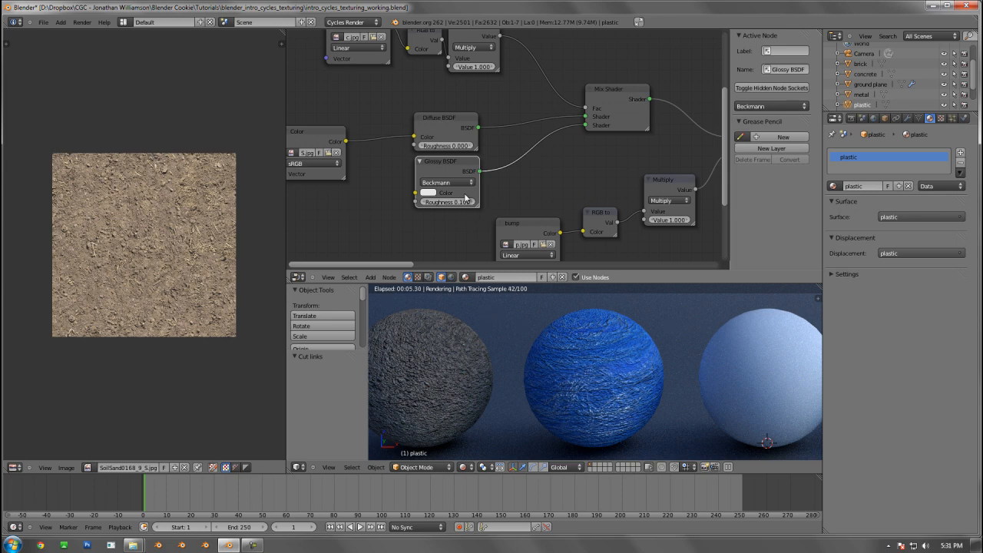
Move the Mix Shader node slightly closer to the Diffuse and Glossy BSDF nodes
{"action": "middle_click_drag", "start_coordinate": [511, 176], "coordinate": [494, 215]}
{"action": "scroll", "coordinate": [496, 167], "scroll_direction": "down", "scroll_amount": 4}
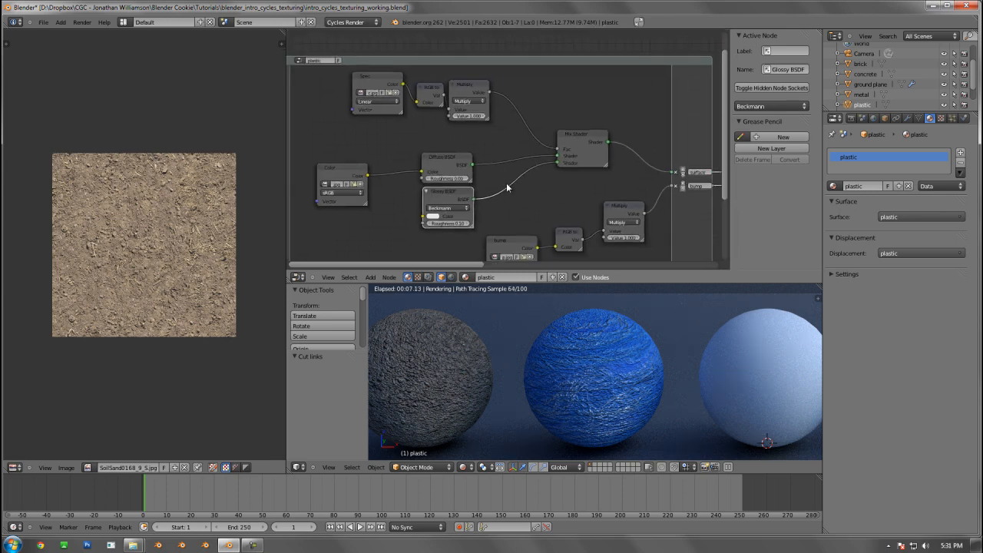
{"action": "left_click_drag", "start_coordinate": [589, 137], "coordinate": [571, 128]}
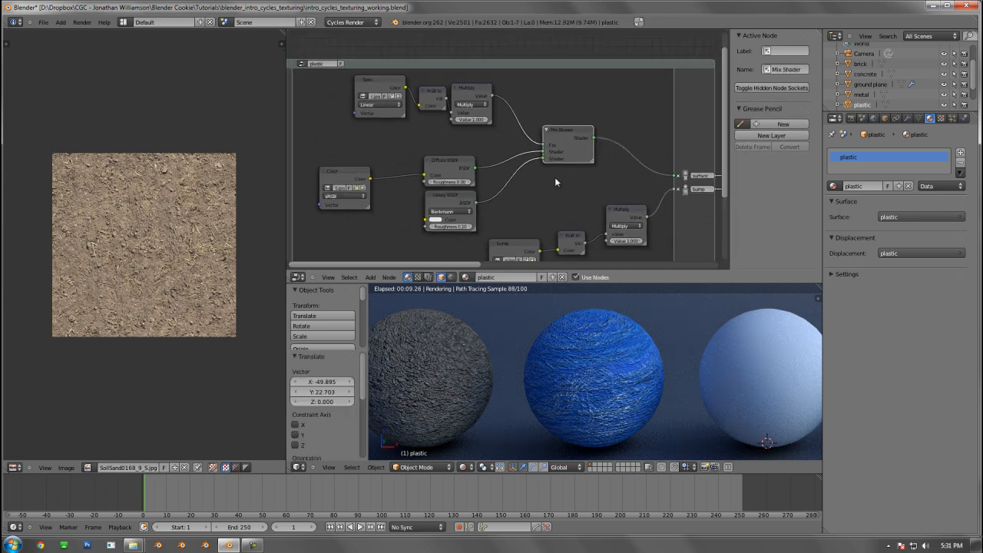
Disconnect the spec Multiply from the Mix Shader's Fac and the Color texture from the Diffuse BSDF
{"action": "scroll", "coordinate": [527, 214], "scroll_direction": "up", "scroll_amount": 2}
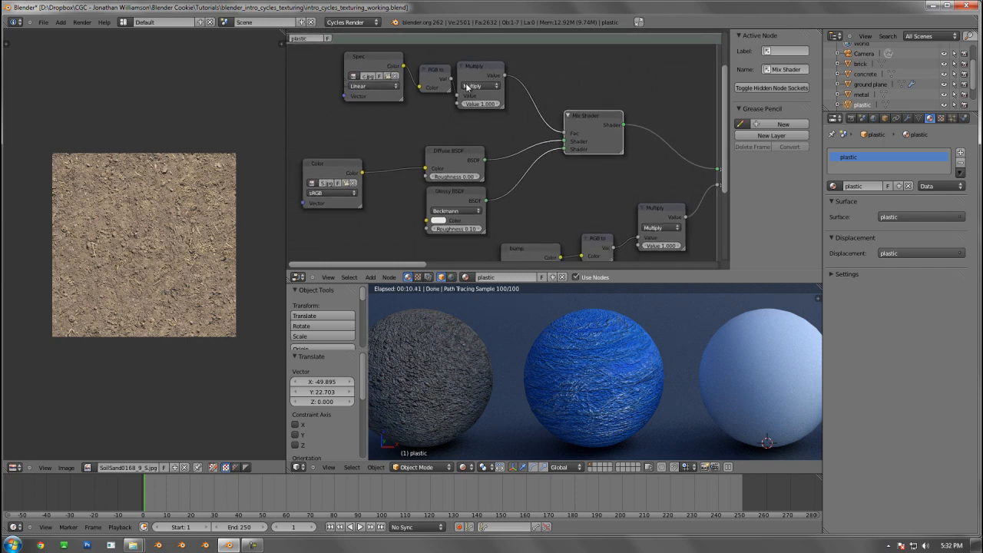
{"action": "middle_click_drag", "start_coordinate": [546, 106], "coordinate": [566, 109]}
{"action": "left_click_drag", "start_coordinate": [544, 107], "coordinate": [561, 109], "text": "ctrl"}
Move the Spec, RGB to BW and Multiply nodes together to below the Color texture node
{"action": "right_click", "coordinate": [505, 75]}
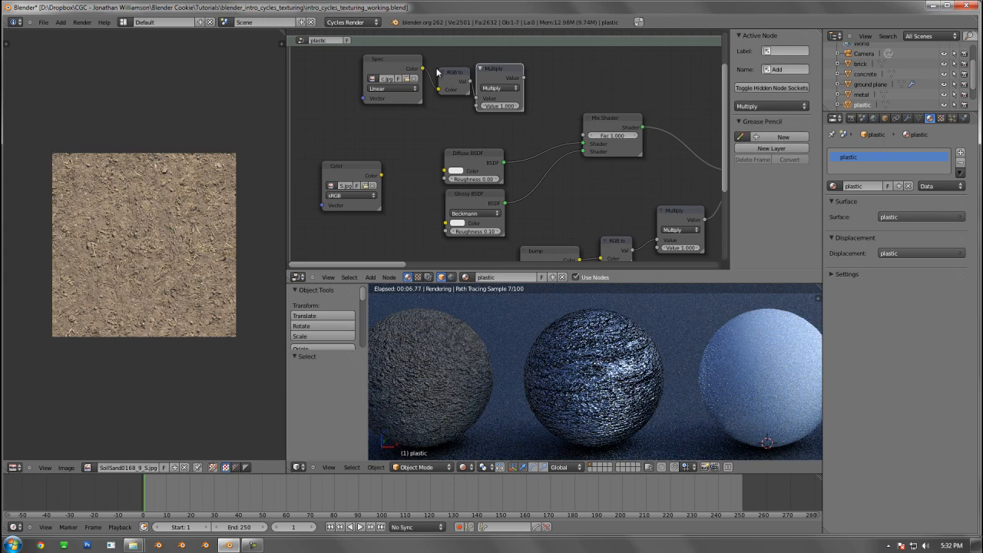
{"action": "right_click", "coordinate": [447, 72], "text": "shift"}
{"action": "right_click", "coordinate": [395, 59], "text": "shift"}
{"action": "key", "text": "g"}
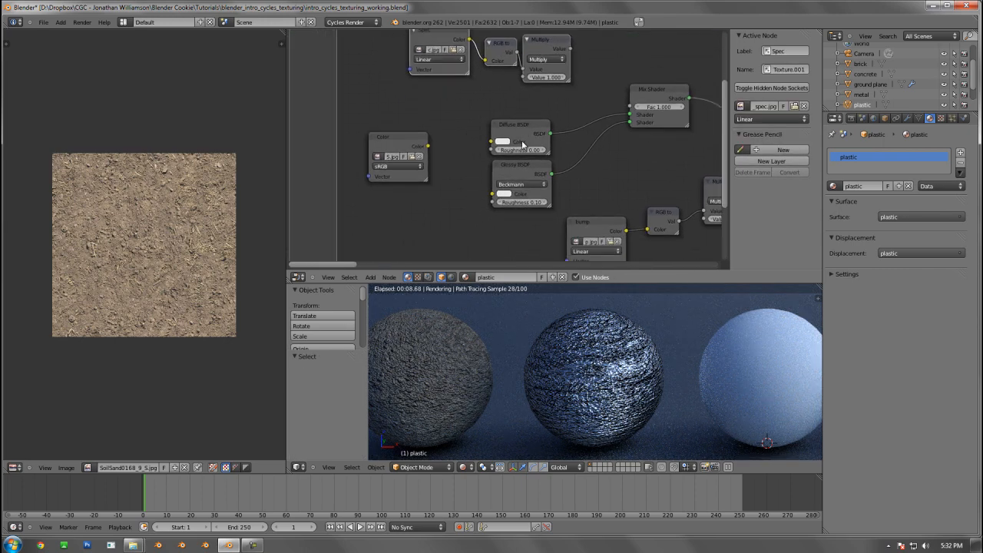
{"action": "left_click", "coordinate": [458, 264]}
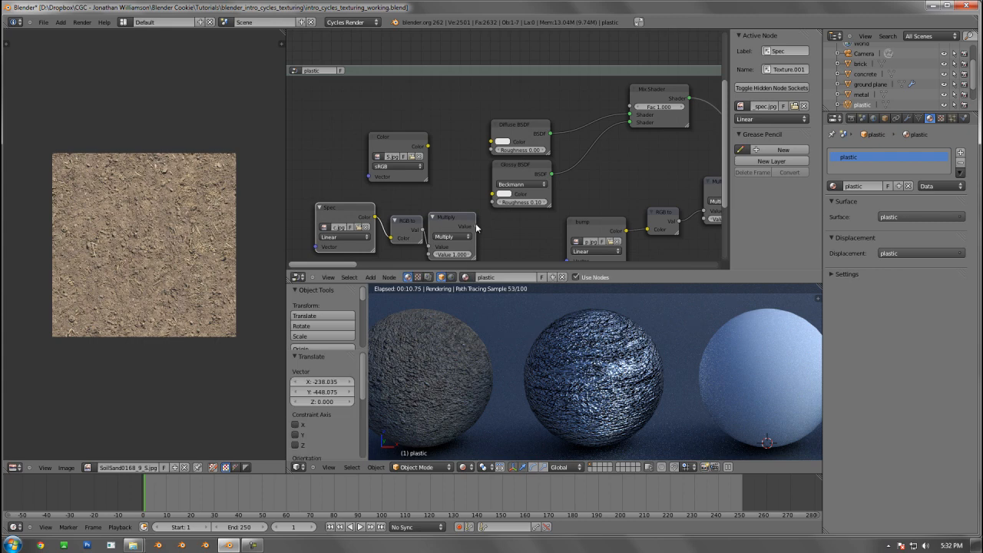
Connect the spec Multiply's value to the Glossy BSDF's Roughness and the Color texture to the Diffuse BSDF's Color
{"action": "left_click_drag", "start_coordinate": [476, 226], "coordinate": [492, 203]}
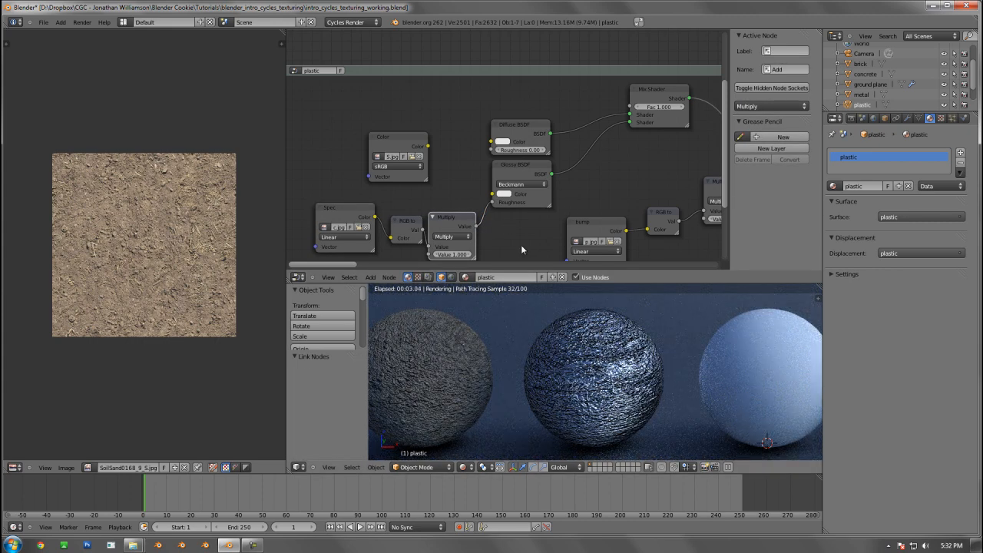
{"action": "middle_click_drag", "start_coordinate": [568, 146], "coordinate": [542, 152]}
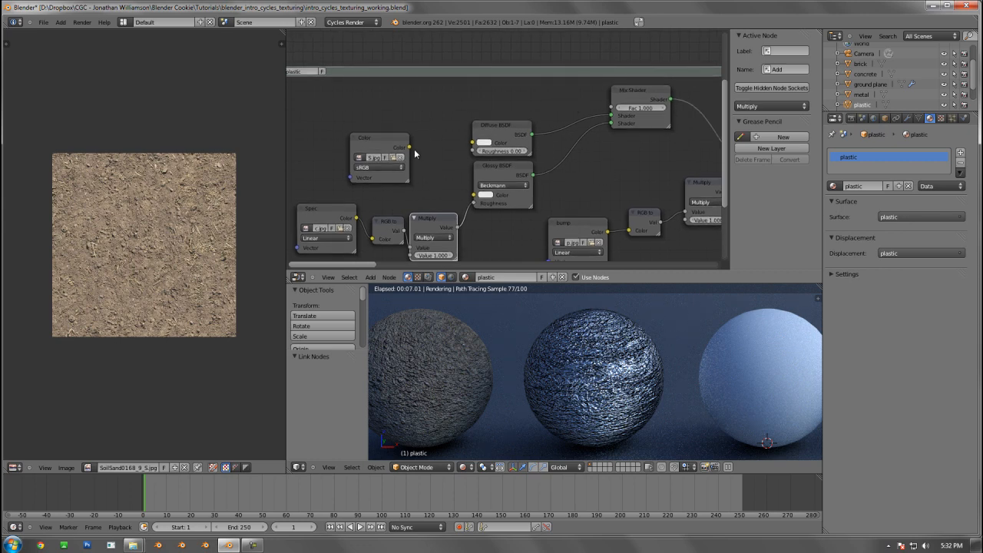
{"action": "left_click_drag", "start_coordinate": [461, 146], "coordinate": [472, 143]}
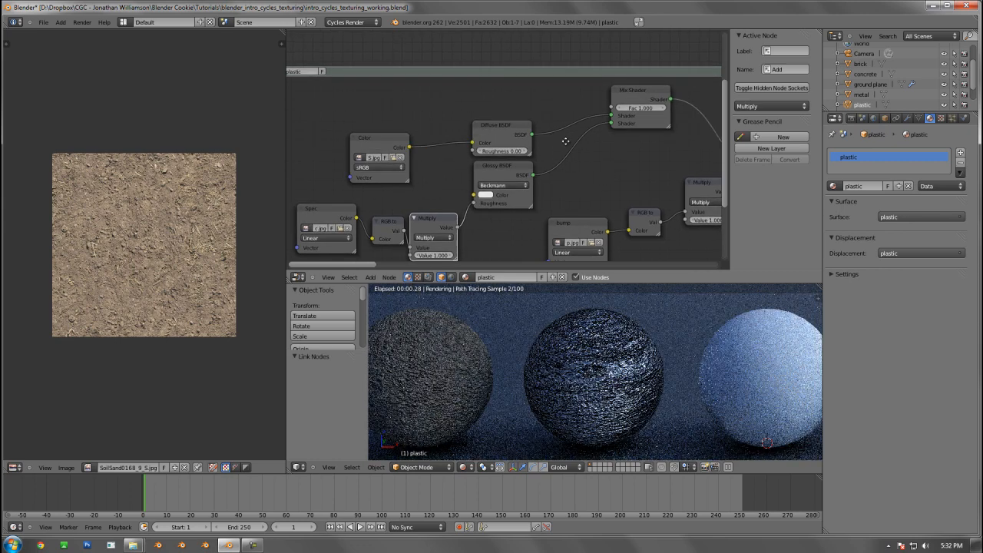
Add a Fresnel input node above the Diffuse BSDF and connect its Fac output to the Mix Shader's Fac
{"action": "middle_click_drag", "start_coordinate": [564, 139], "coordinate": [505, 120]}
{"action": "key", "text": "shift+a"}
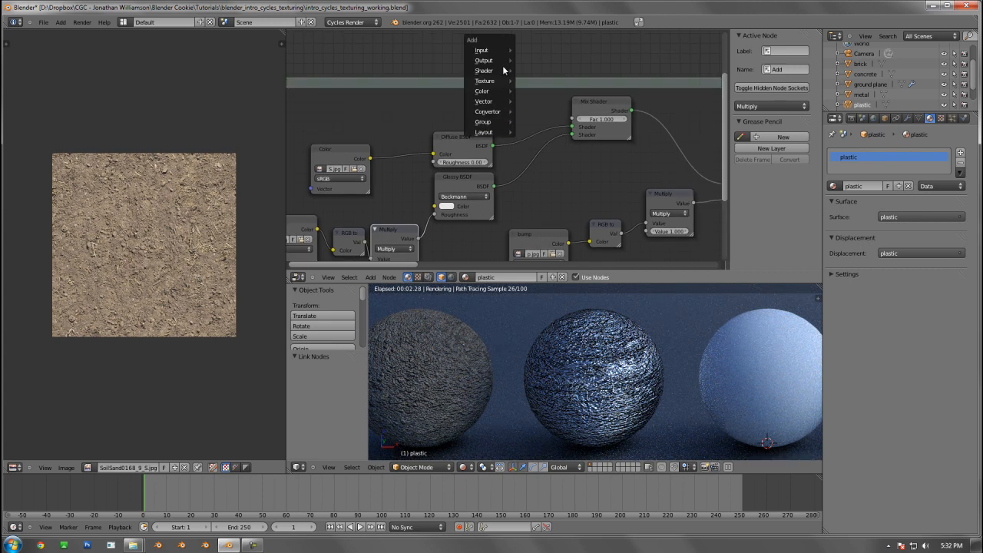
{"action": "mouse_move", "coordinate": [492, 51]}
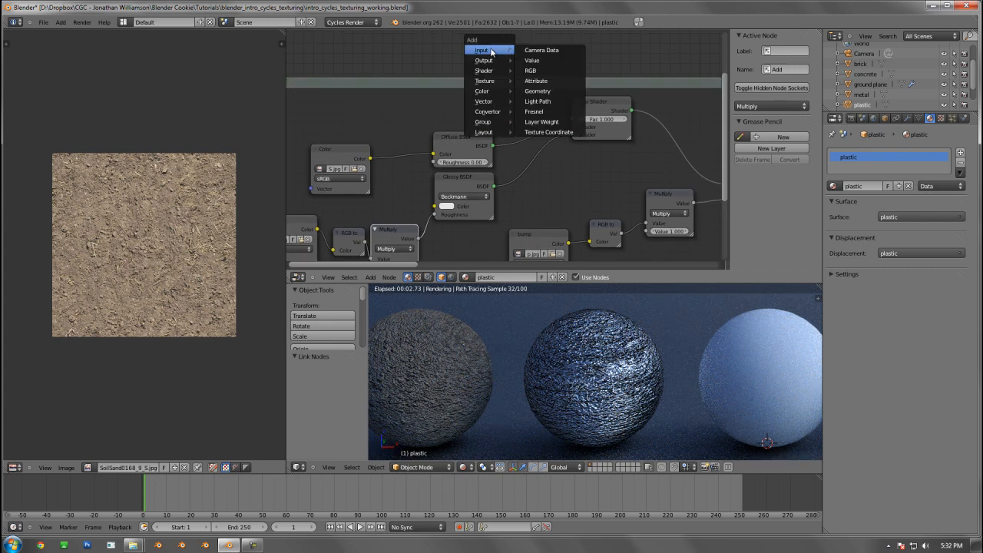
{"action": "left_click", "coordinate": [538, 111]}
{"action": "left_click", "coordinate": [468, 107]}
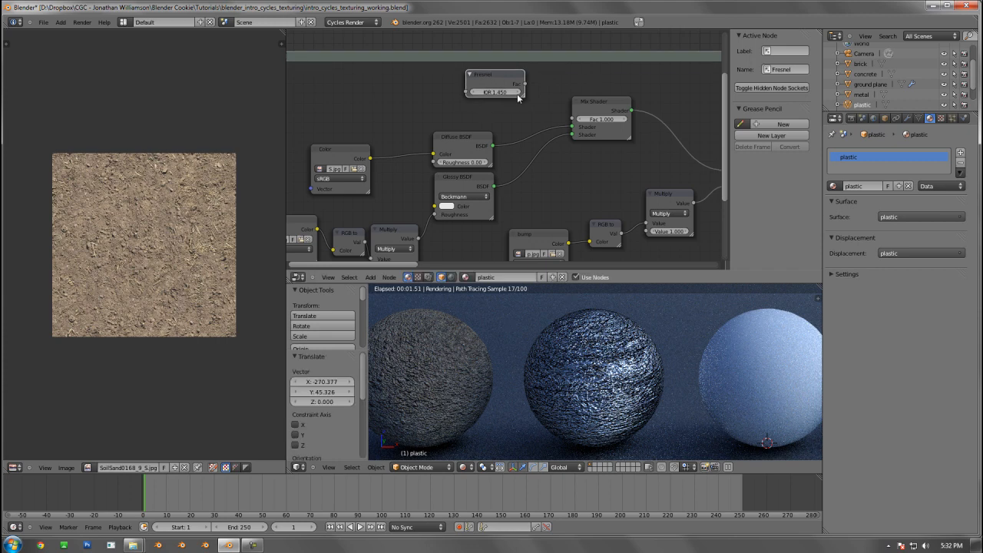
{"action": "left_click_drag", "start_coordinate": [525, 84], "coordinate": [575, 125]}
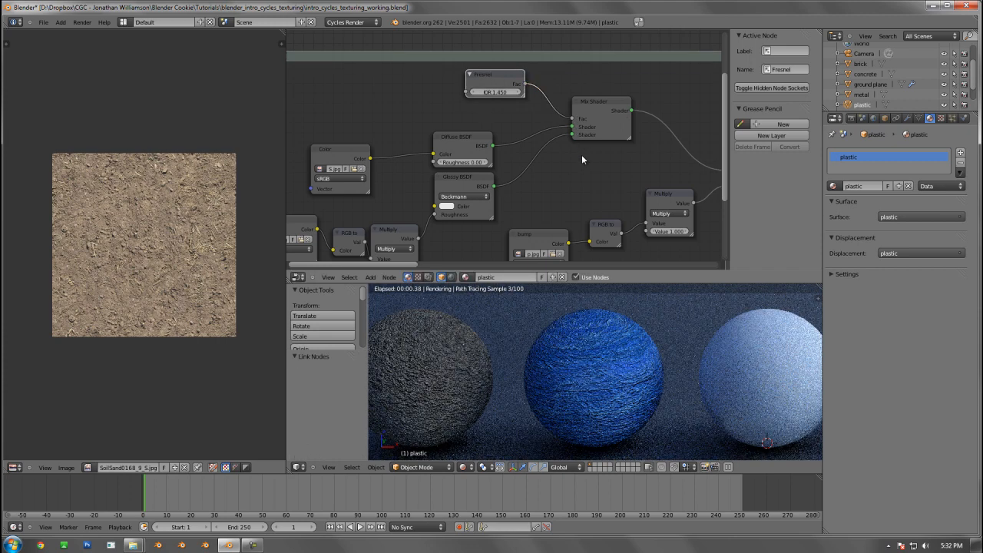
Raise the Fresnel node's IOR to 2.050
{"action": "left_click", "coordinate": [518, 92]}
{"action": "left_click", "coordinate": [518, 93]}
{"action": "left_click", "coordinate": [517, 93]}
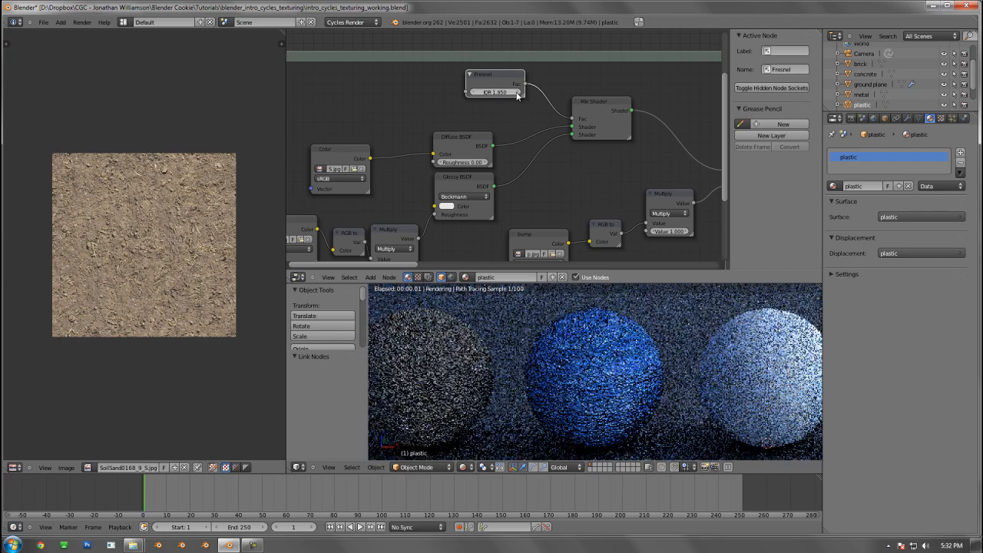
{"action": "left_click", "coordinate": [518, 92]}
{"action": "left_click", "coordinate": [518, 92]}
{"action": "left_click", "coordinate": [518, 92]}
{"action": "left_click", "coordinate": [518, 92]}
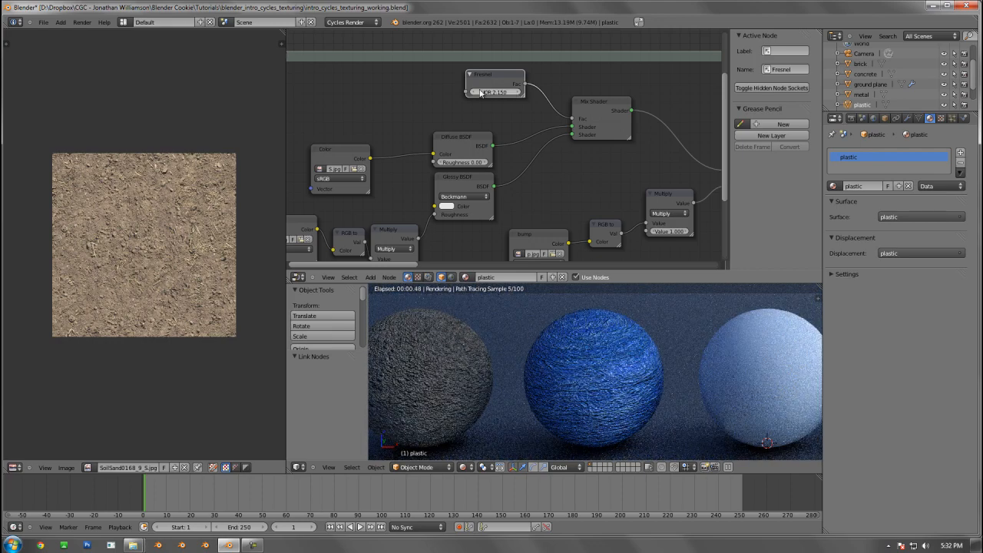
{"action": "left_click", "coordinate": [473, 92]}
{"action": "scroll", "coordinate": [430, 146], "scroll_direction": "down", "scroll_amount": 2}
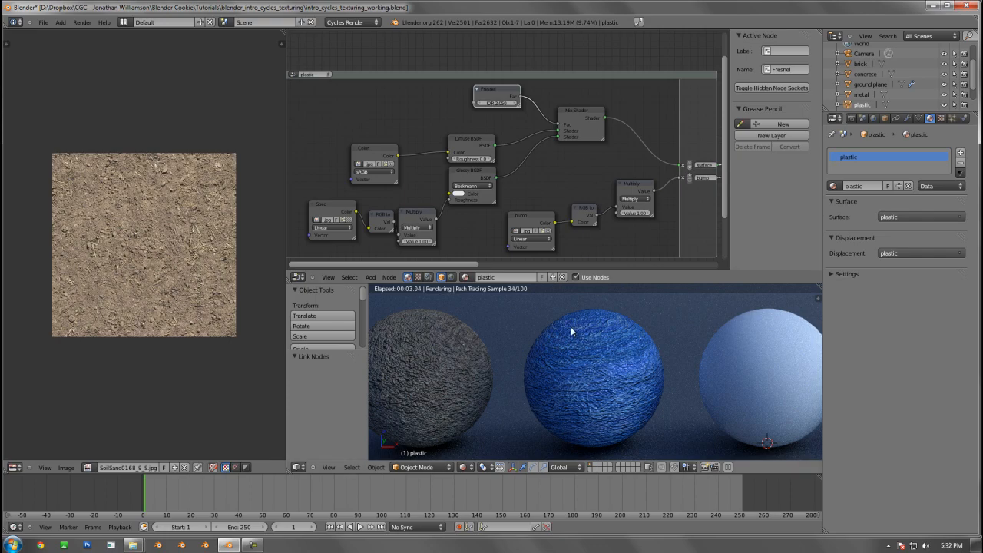
Enable Rotate Around Selection in the user preferences and close the preferences window
{"action": "scroll", "coordinate": [605, 366], "scroll_direction": "down", "scroll_amount": 10}
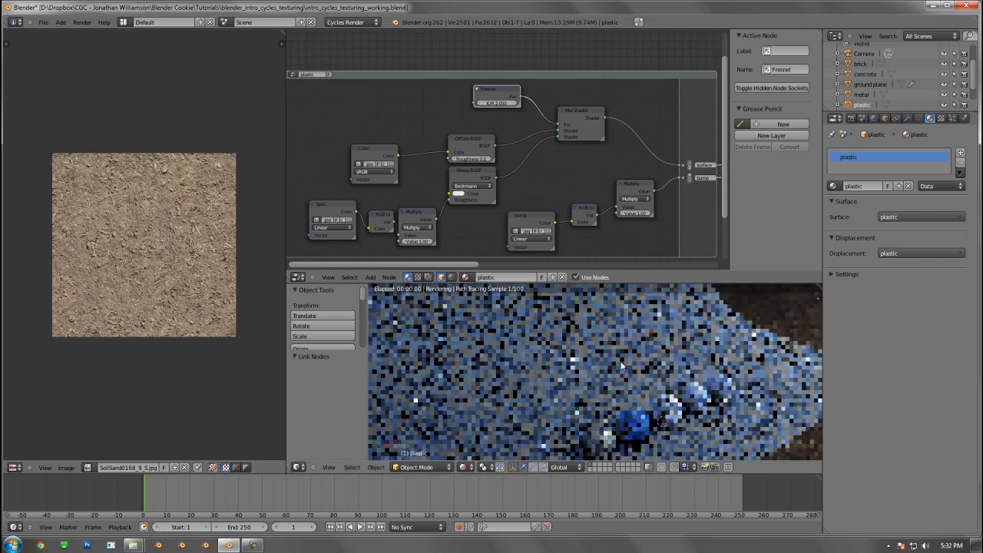
{"action": "scroll", "coordinate": [608, 323], "scroll_direction": "up", "scroll_amount": 12}
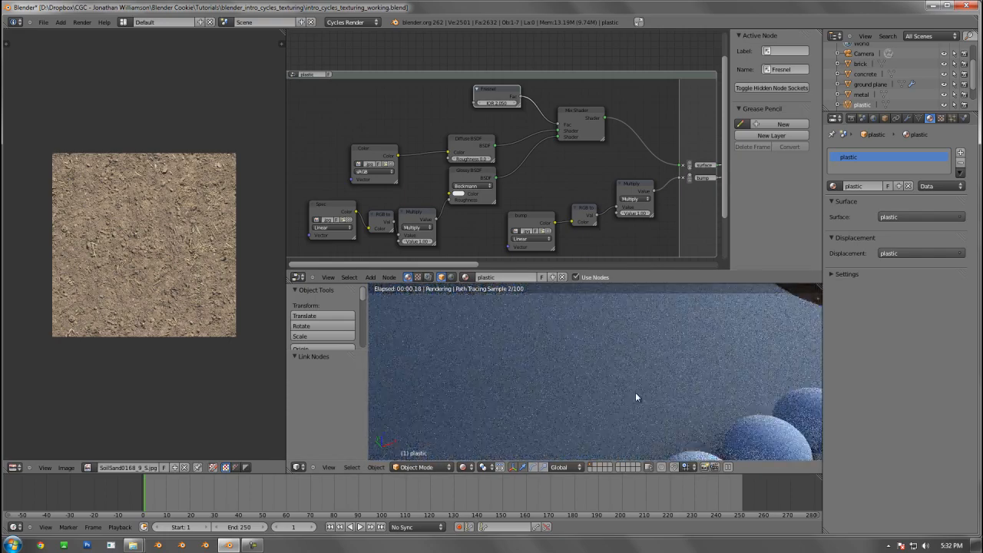
{"action": "middle_click_drag", "start_coordinate": [628, 367], "coordinate": [619, 325], "text": "shift"}
{"action": "right_click", "coordinate": [613, 328]}
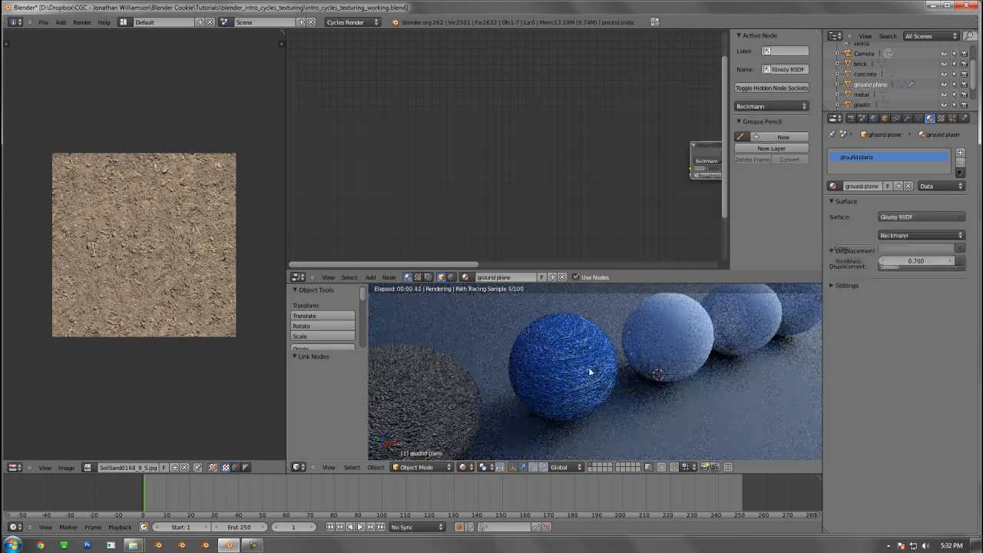
{"action": "middle_click_drag", "start_coordinate": [581, 378], "coordinate": [600, 378]}
{"action": "key", "text": "ctrl+alt+u"}
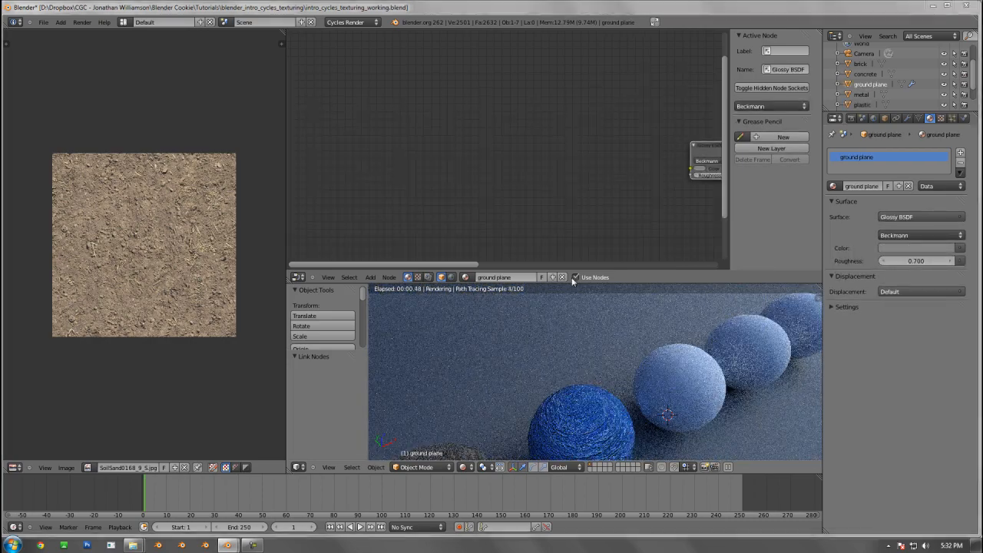
{"action": "left_click", "coordinate": [476, 264]}
{"action": "left_click", "coordinate": [421, 263]}
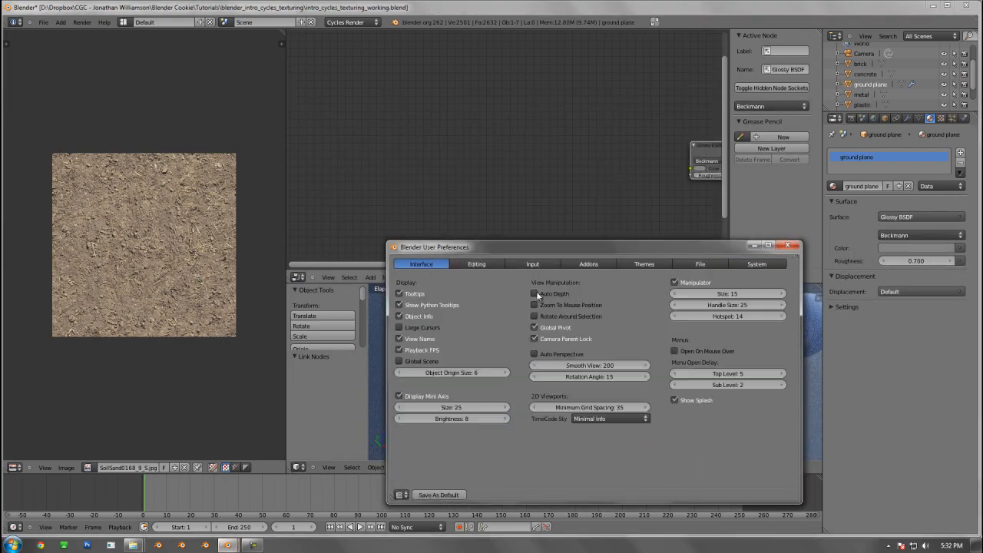
{"action": "left_click", "coordinate": [551, 317]}
{"action": "left_click", "coordinate": [788, 246]}
Reselect the plastic sphere and set the Value of the spec map's Multiply node to 1.10
{"action": "middle_click_drag", "start_coordinate": [598, 388], "coordinate": [609, 369]}
{"action": "right_click", "coordinate": [607, 386]}
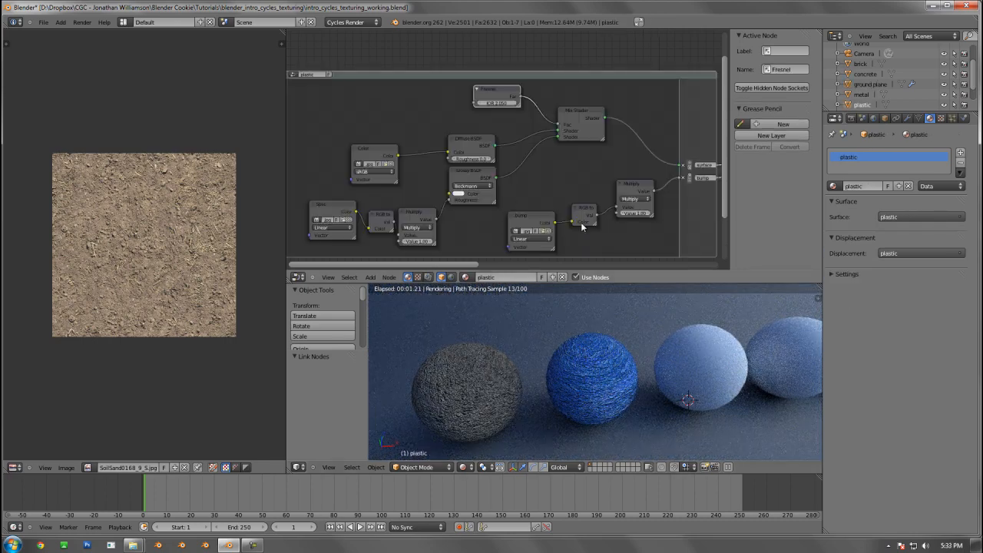
{"action": "middle_click_drag", "start_coordinate": [484, 203], "coordinate": [508, 189]}
{"action": "scroll", "coordinate": [465, 202], "scroll_direction": "up", "scroll_amount": 1}
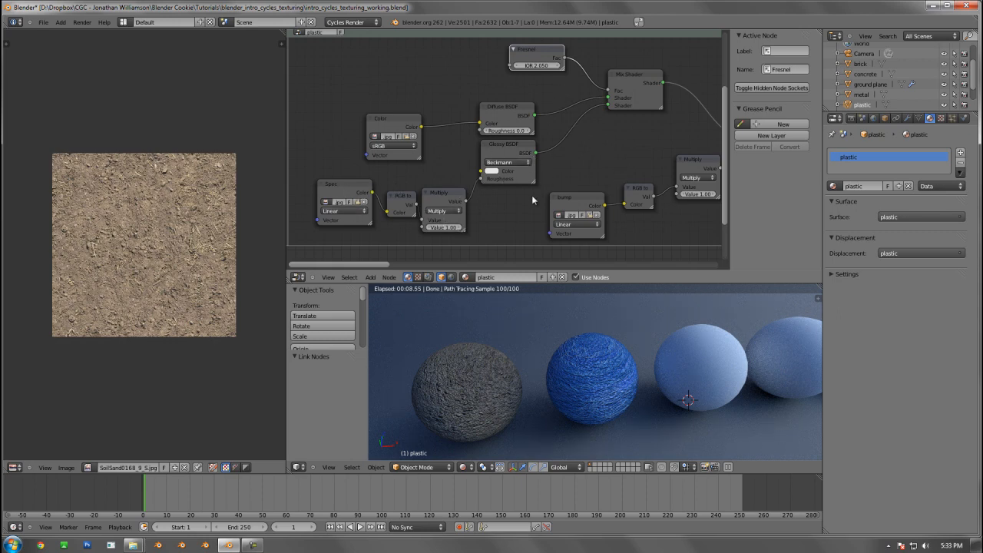
{"action": "left_click", "coordinate": [460, 228]}
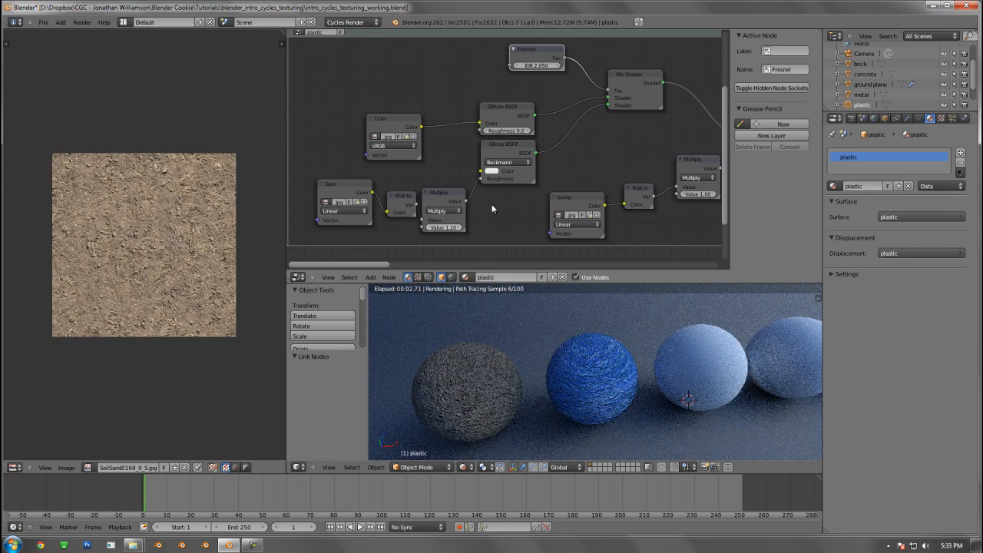
Disconnect the spec Multiply from the Glossy BSDF's Roughness and try Fresnel IOR values of 14.686 and 5
{"action": "left_click_drag", "start_coordinate": [481, 178], "coordinate": [467, 181]}
{"action": "left_click", "coordinate": [509, 150]}
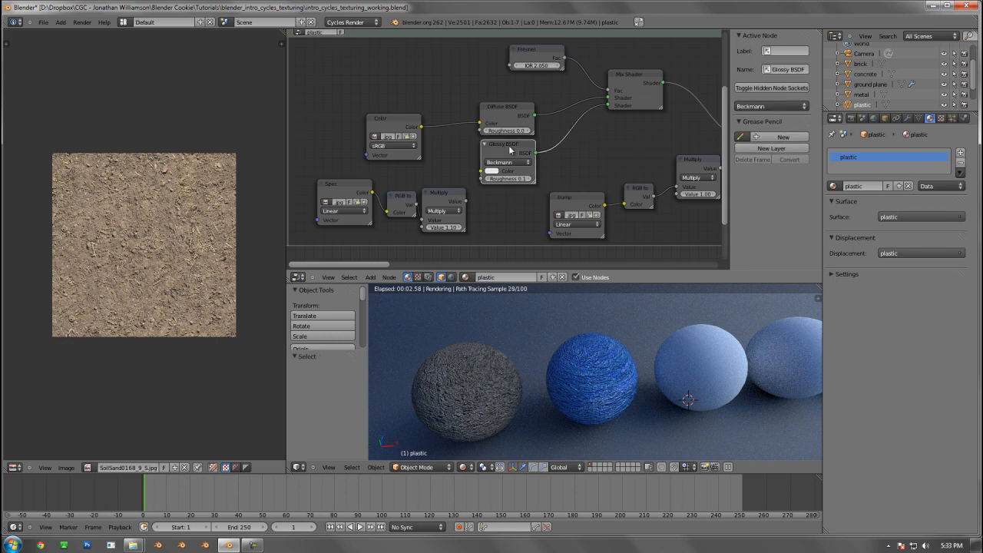
{"action": "middle_click_drag", "start_coordinate": [590, 136], "coordinate": [558, 158]}
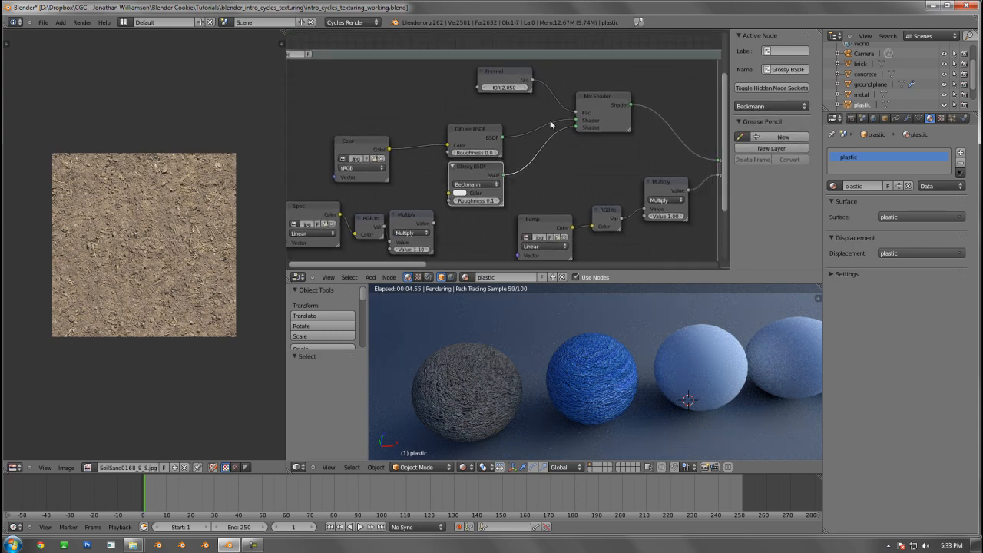
{"action": "mouse_move", "coordinate": [505, 89]}
{"action": "left_mouse_down"}
{"action": "mouse_move", "coordinate": [489, 88]}
{"action": "mouse_move", "coordinate": [539, 93]}
{"action": "mouse_move", "coordinate": [514, 87]}
{"action": "left_mouse_up"}
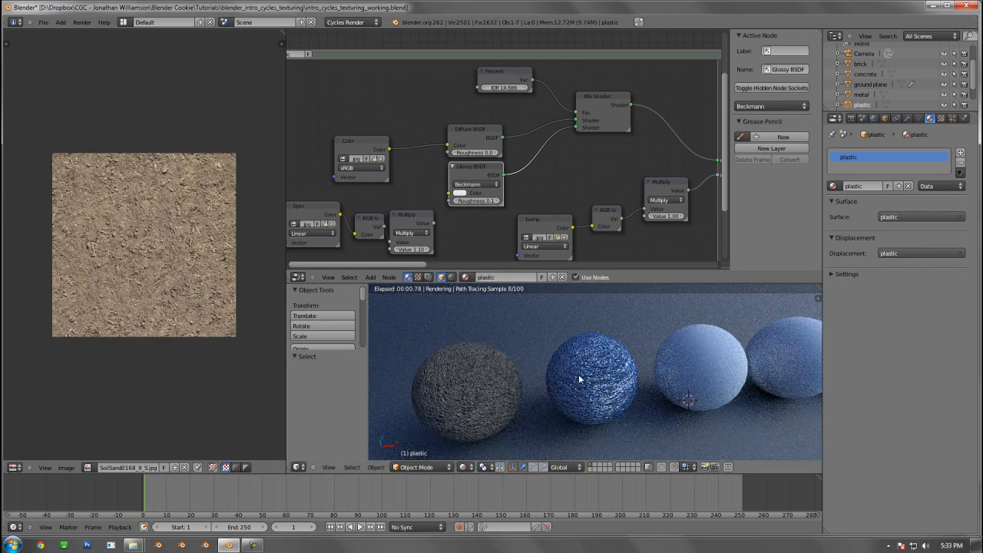
{"action": "left_click_drag", "start_coordinate": [505, 89], "coordinate": [489, 85]}
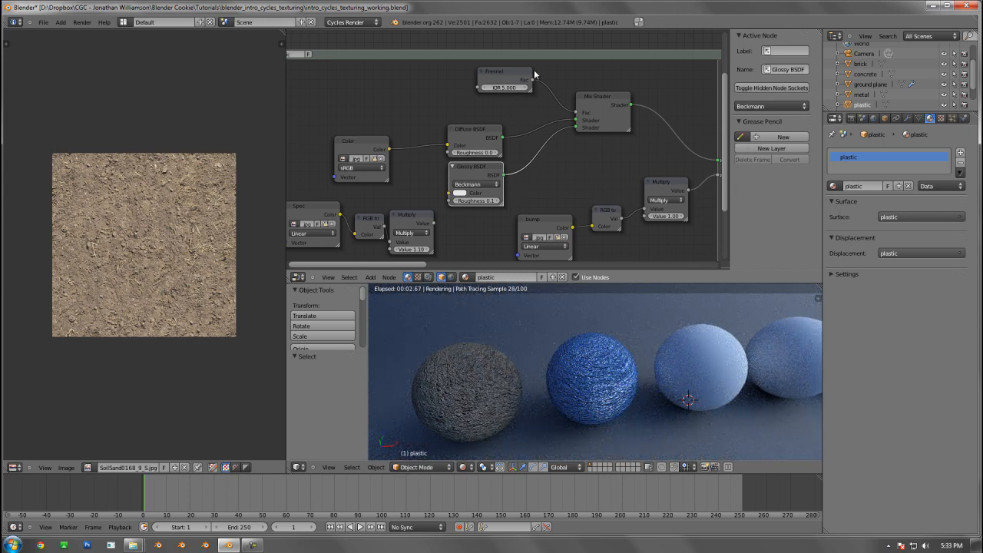
Set the Fresnel IOR to 2 and reconnect the spec Multiply's value to the Glossy BSDF's Roughness
{"action": "type", "text": "2"}
{"action": "key", "text": "Return"}
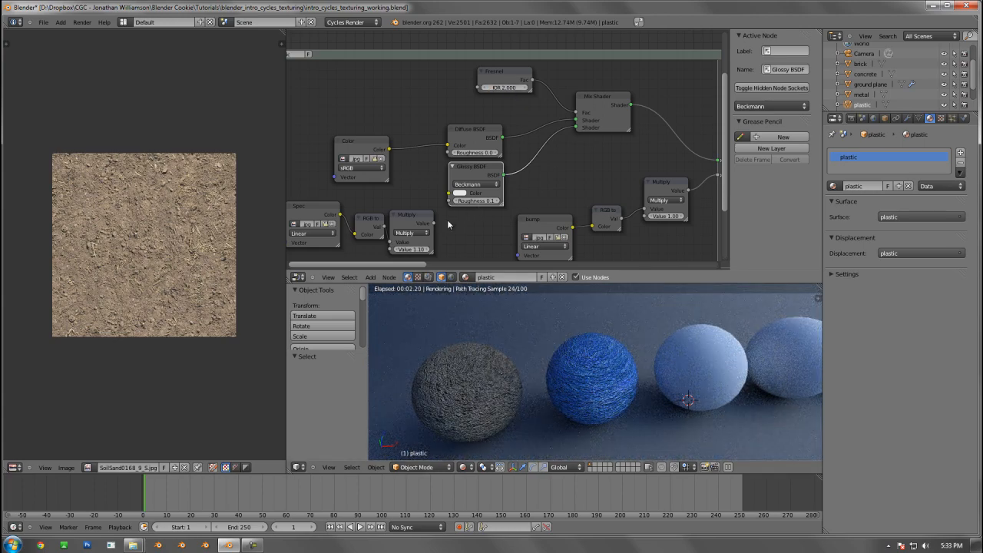
{"action": "left_click_drag", "start_coordinate": [449, 210], "coordinate": [450, 202]}
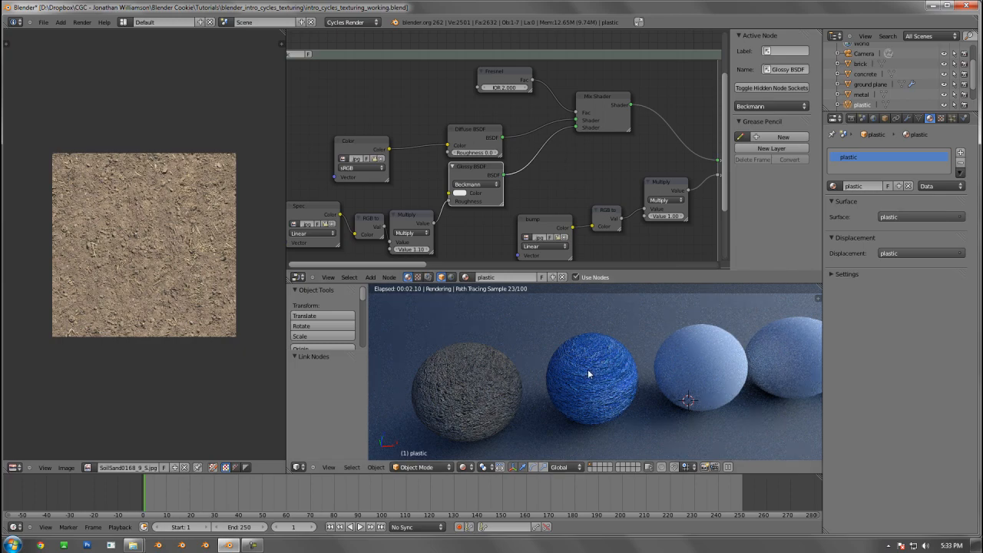
Give the world's environment texture a Mapping vector driven by the Generated texture coordinate
{"action": "middle_click_drag", "start_coordinate": [588, 374], "coordinate": [617, 351]}
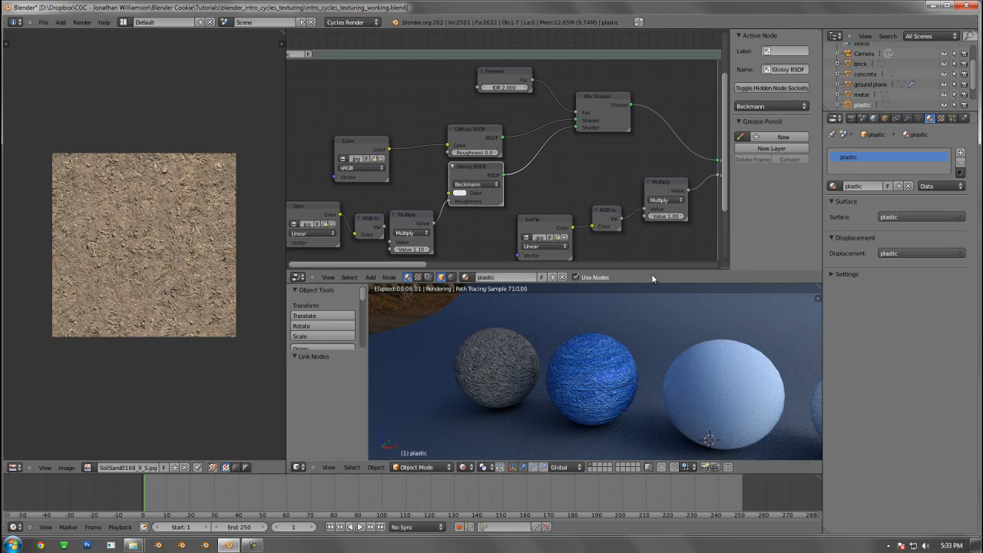
{"action": "scroll", "coordinate": [597, 354], "scroll_direction": "down", "scroll_amount": 8}
{"action": "middle_click_drag", "start_coordinate": [597, 354], "coordinate": [644, 326]}
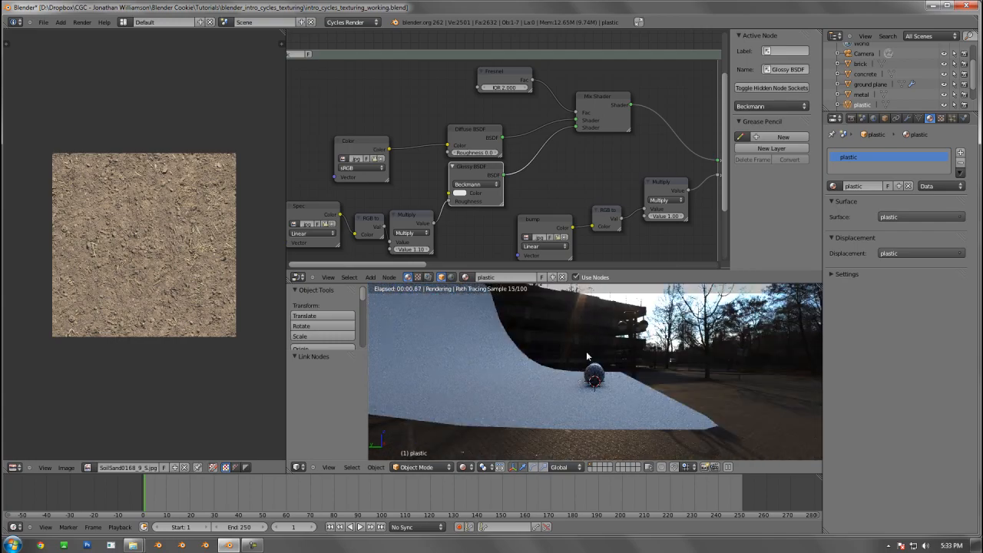
{"action": "middle_click_drag", "start_coordinate": [602, 369], "coordinate": [621, 362]}
{"action": "left_click", "coordinate": [874, 119]}
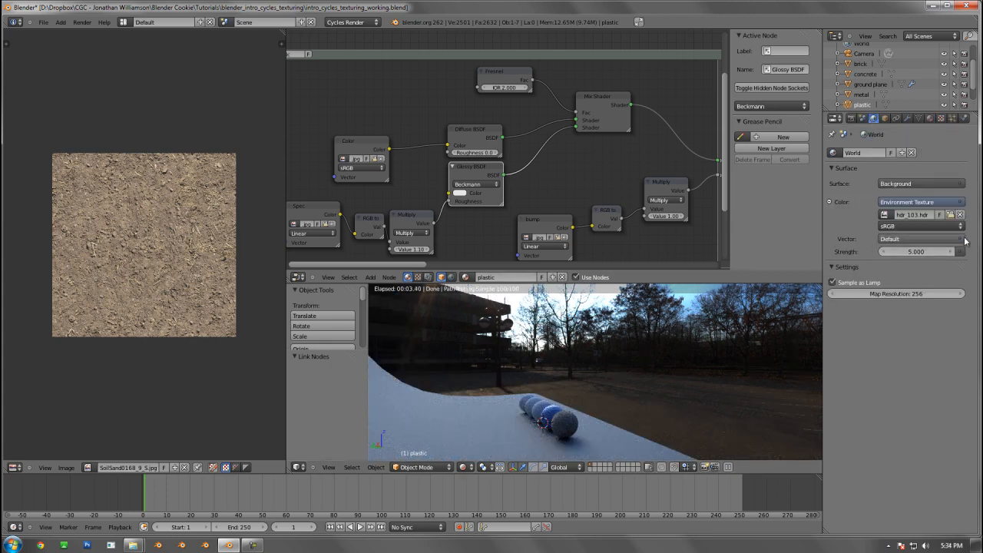
{"action": "left_click", "coordinate": [903, 239]}
{"action": "left_click", "coordinate": [834, 269]}
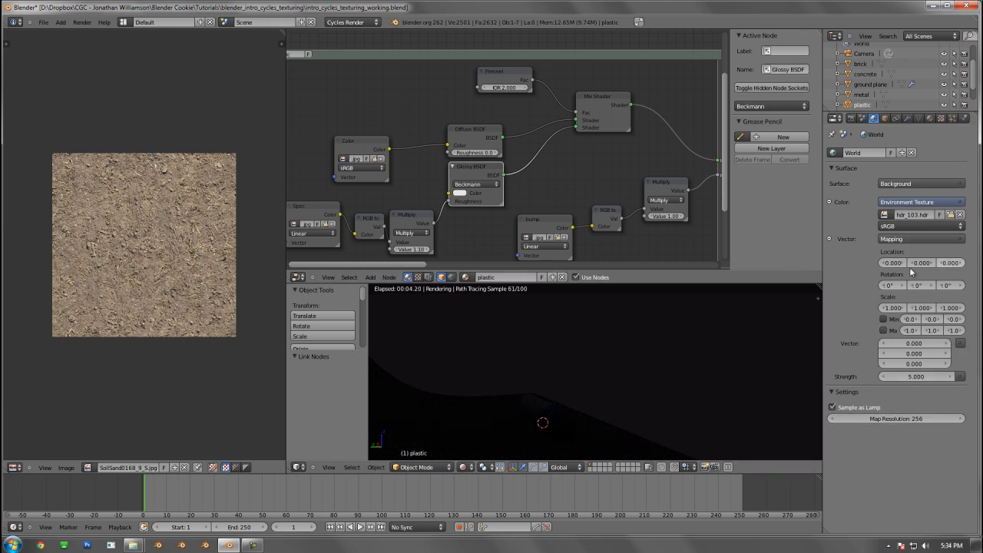
{"action": "left_click", "coordinate": [962, 343]}
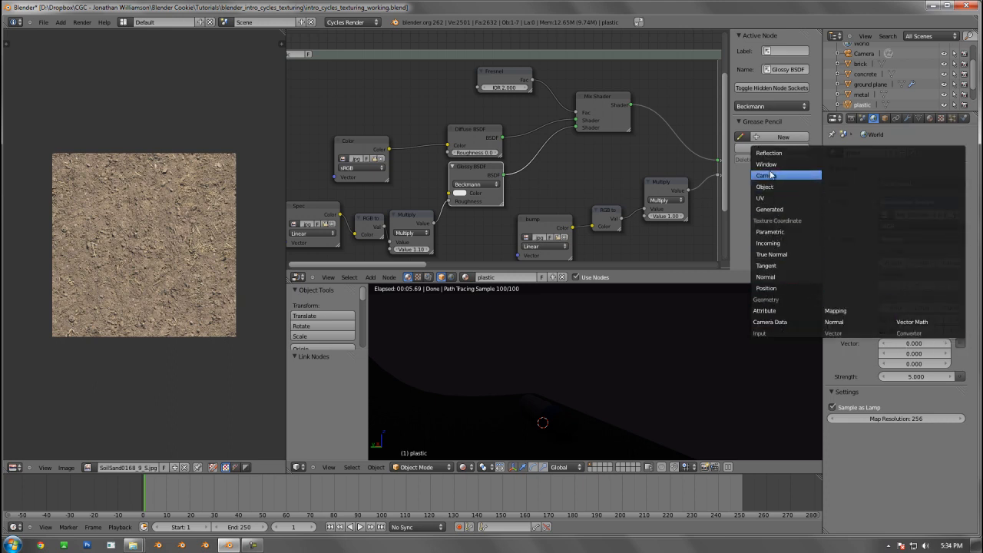
{"action": "left_click", "coordinate": [770, 209]}
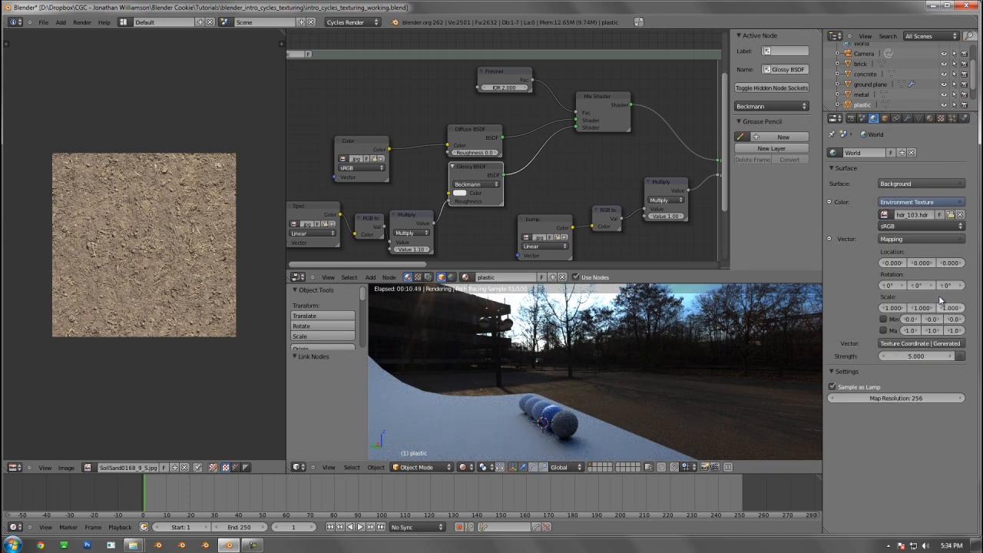
Set the environment mapping's Z rotation to -60° and frame the plastic sphere from the front
{"action": "mouse_move", "coordinate": [953, 285]}
{"action": "left_mouse_down"}
{"action": "mouse_move", "coordinate": [936, 276]}
{"action": "mouse_move", "coordinate": [945, 282]}
{"action": "left_mouse_up"}
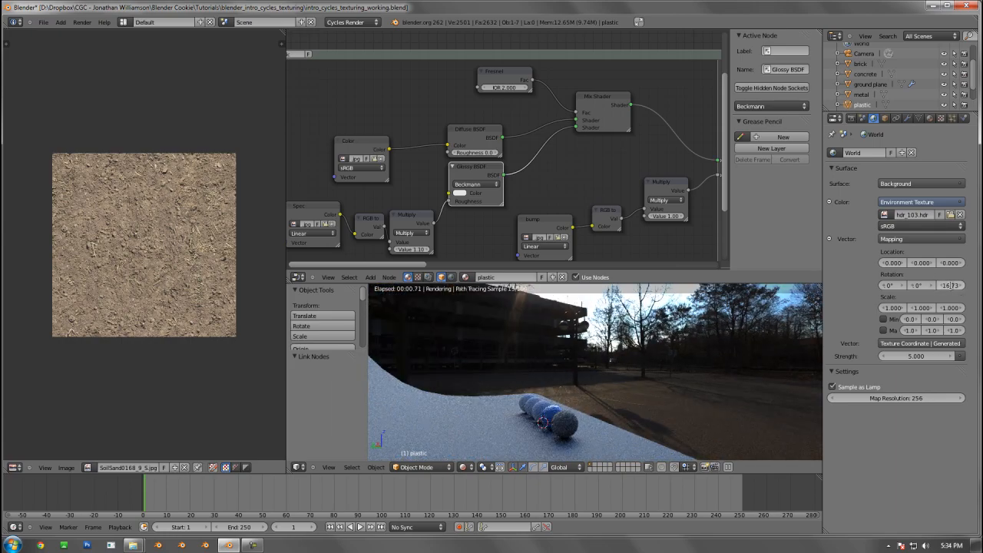
{"action": "left_click", "coordinate": [951, 285]}
{"action": "type", "text": "-60"}
{"action": "key", "text": "Return"}
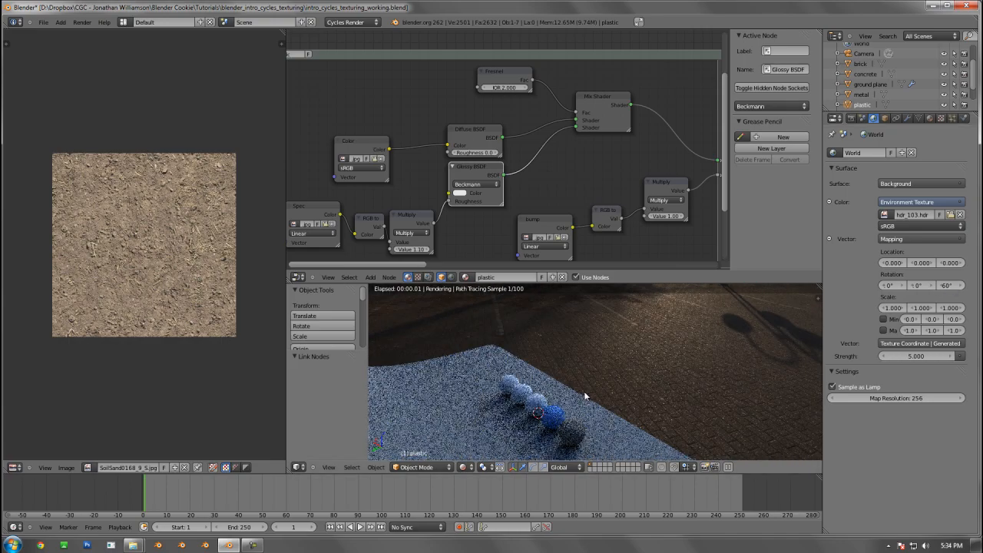
{"action": "key", "text": "KP_Decimal"}
{"action": "key", "text": "KP_1"}
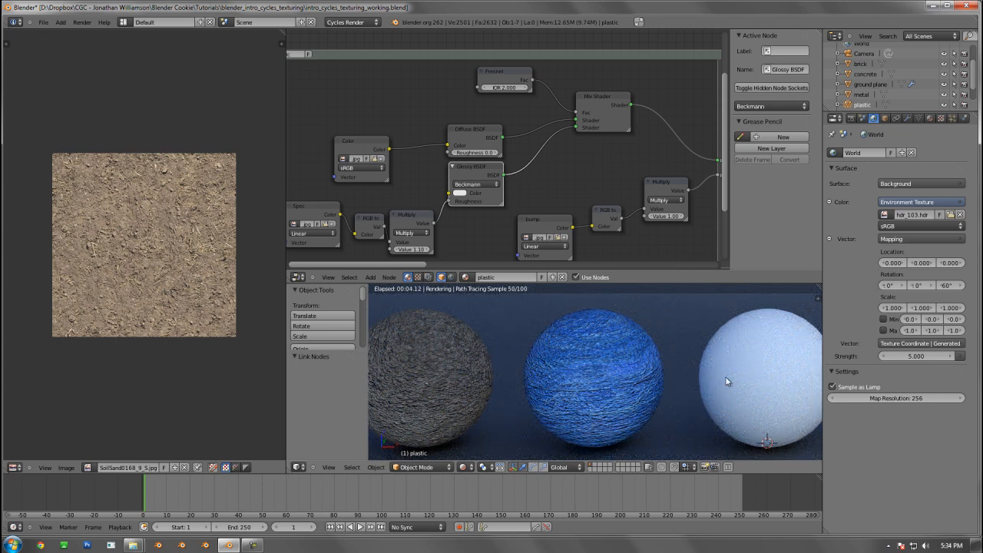
{"action": "right_click", "coordinate": [638, 361]}
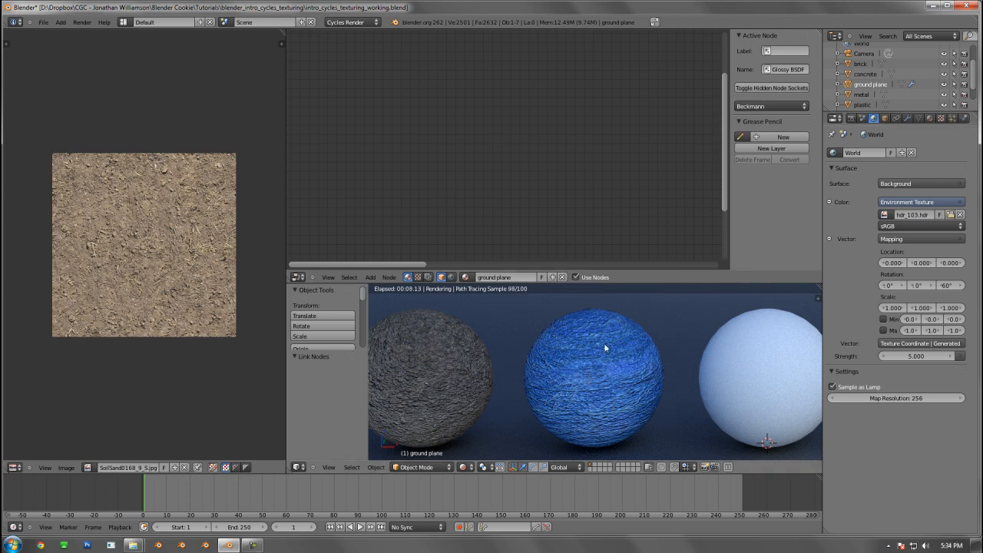
{"action": "middle_click_drag", "start_coordinate": [550, 166], "coordinate": [348, 160]}
{"action": "scroll", "coordinate": [550, 178], "scroll_direction": "up", "scroll_amount": 3}
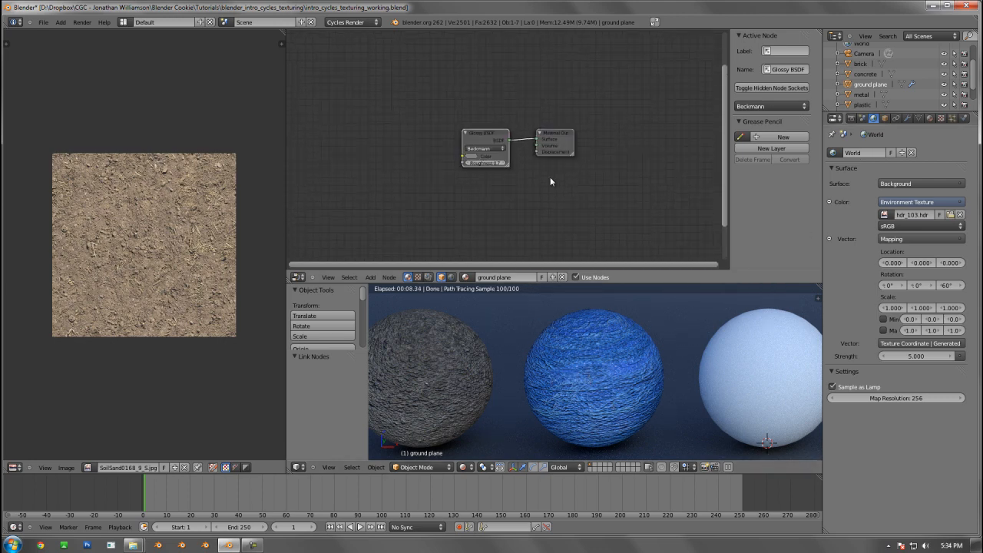
Reselect the plastic sphere and set the Value of the bump map's Multiply node to 0.25
{"action": "right_click", "coordinate": [597, 416]}
{"action": "middle_click_drag", "start_coordinate": [505, 180], "coordinate": [675, 135]}
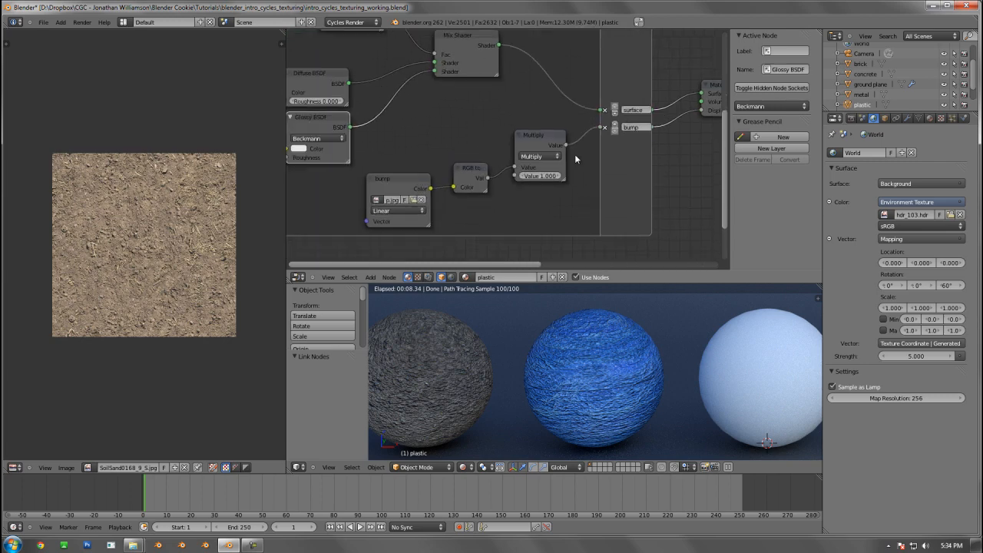
{"action": "left_click", "coordinate": [540, 176]}
{"action": "type", "text": ".25"}
{"action": "key", "text": "Return"}
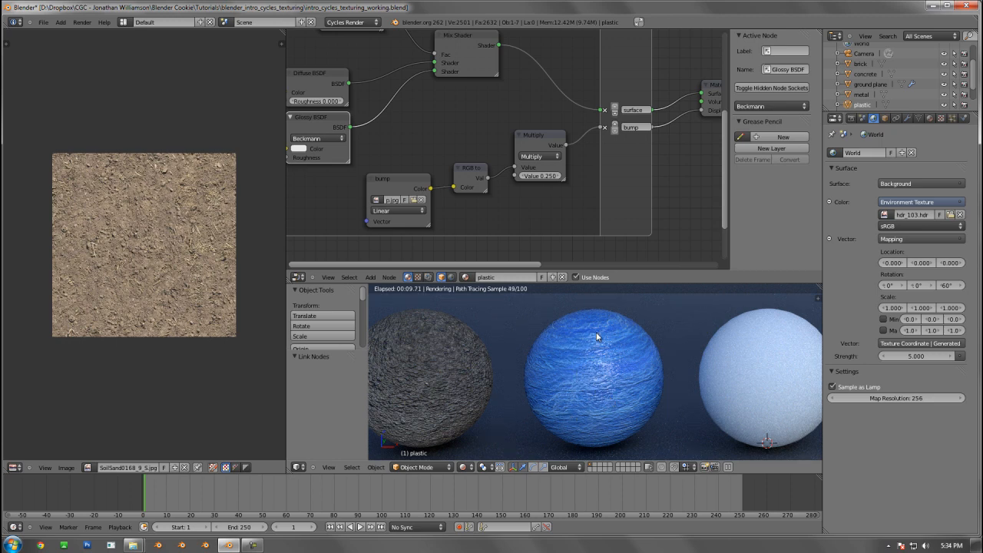
{"action": "right_click", "coordinate": [461, 381]}
{"action": "middle_click_drag", "start_coordinate": [629, 141], "coordinate": [556, 141]}
{"action": "right_click", "coordinate": [633, 392]}
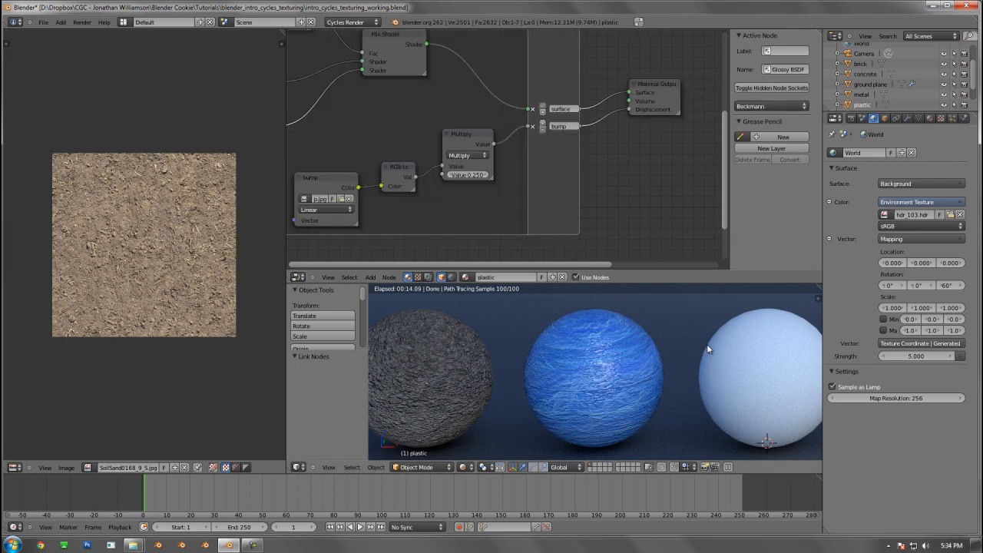
Save the scene over the existing intro_cycles_texturing_working.blend file
{"action": "middle_click_drag", "start_coordinate": [451, 97], "coordinate": [571, 148]}
{"action": "scroll", "coordinate": [510, 163], "scroll_direction": "down", "scroll_amount": 6}
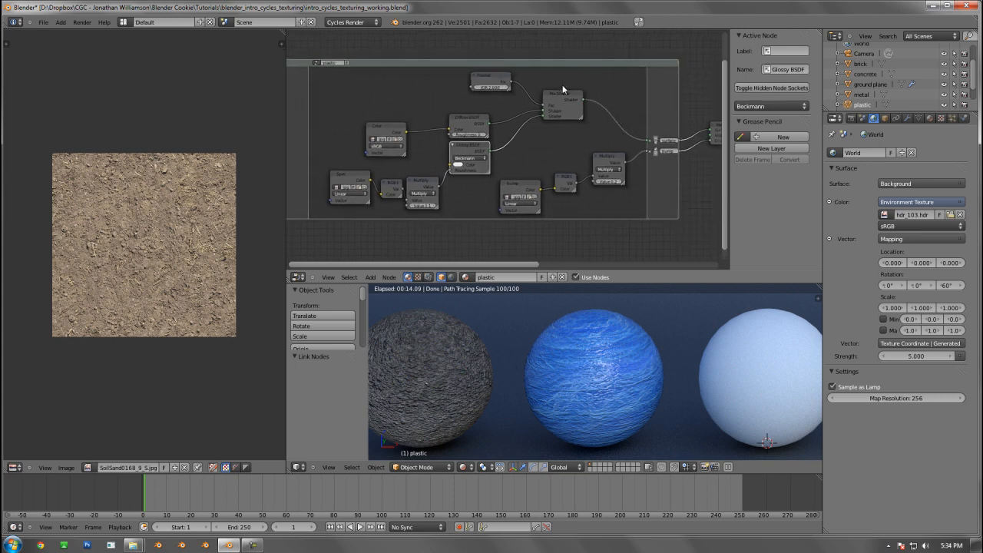
{"action": "key", "text": "ctrl+s"}
{"action": "left_click", "coordinate": [715, 345]}
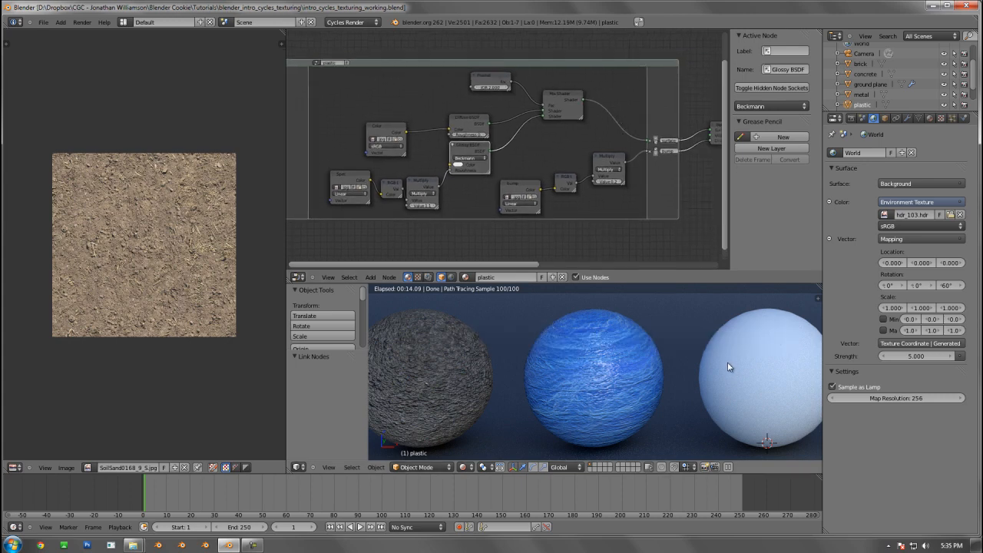
Select the brick sphere at the far end of the row and frame it in the rendered view
{"action": "middle_click_drag", "start_coordinate": [727, 367], "coordinate": [565, 367], "text": "shift"}
{"action": "scroll", "coordinate": [699, 387], "scroll_direction": "down", "scroll_amount": 6}
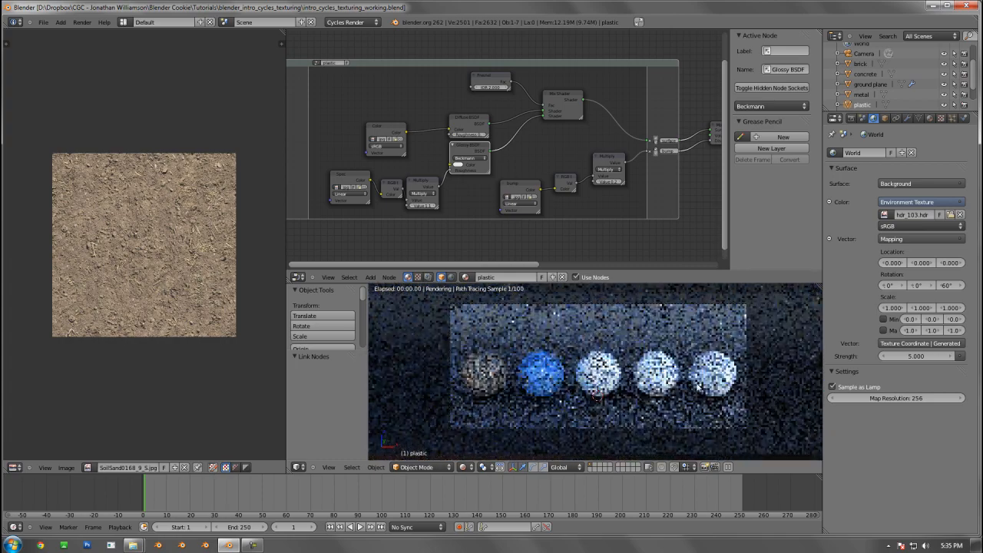
{"action": "scroll", "coordinate": [697, 386], "scroll_direction": "up", "scroll_amount": 2}
{"action": "scroll", "coordinate": [538, 373], "scroll_direction": "down", "scroll_amount": 1}
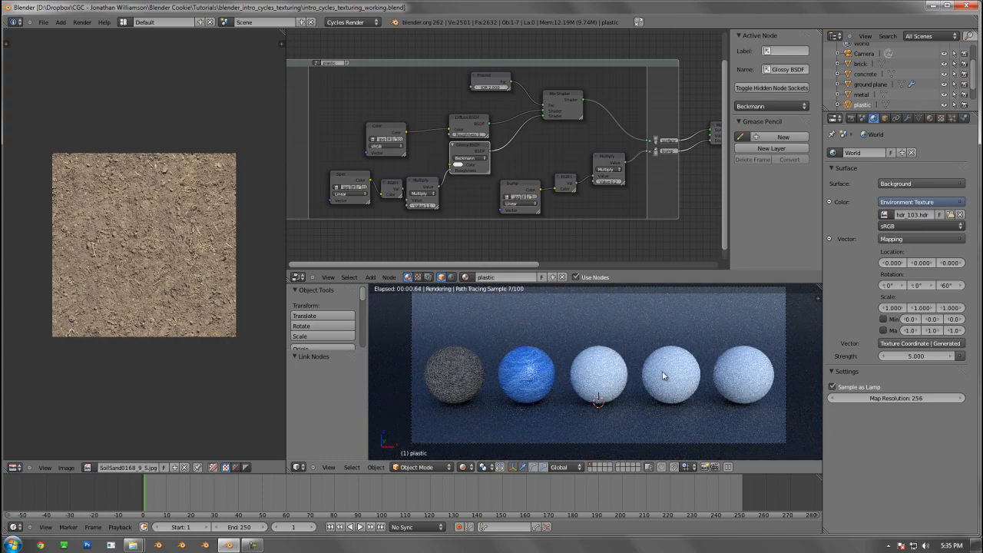
{"action": "right_click", "coordinate": [732, 375]}
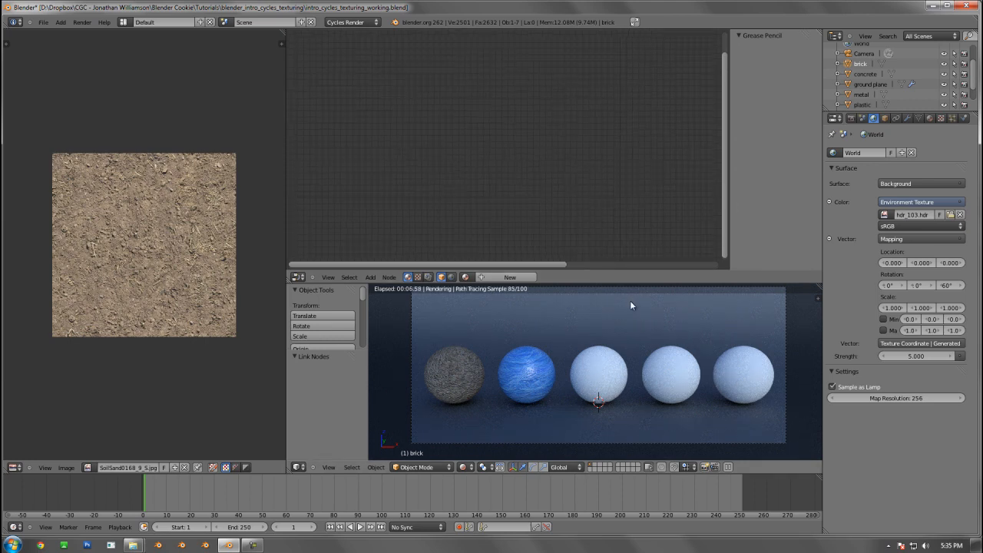
{"action": "middle_click_drag", "start_coordinate": [707, 366], "coordinate": [566, 364], "text": "shift"}
{"action": "scroll", "coordinate": [567, 364], "scroll_direction": "up", "scroll_amount": 3}
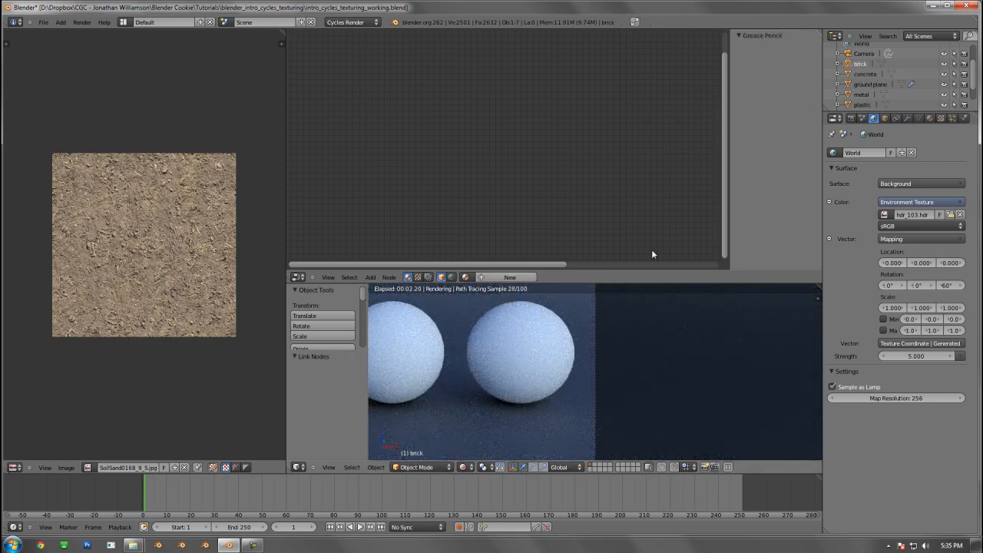
Create a new material named "brick" on the selected sphere and fit its nodes in the node editor
{"action": "left_click", "coordinate": [513, 277]}
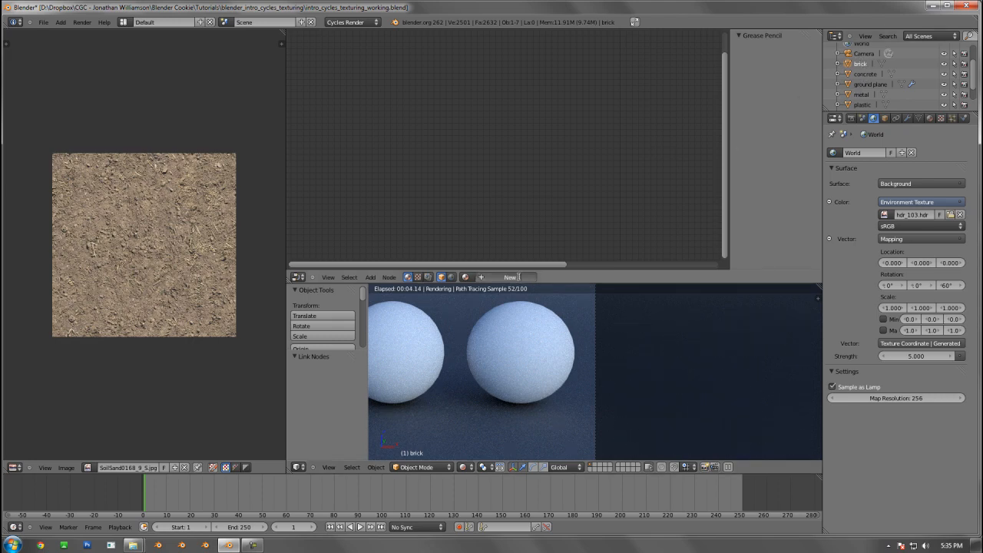
{"action": "double_click", "coordinate": [518, 277]}
{"action": "type", "text": "br"}
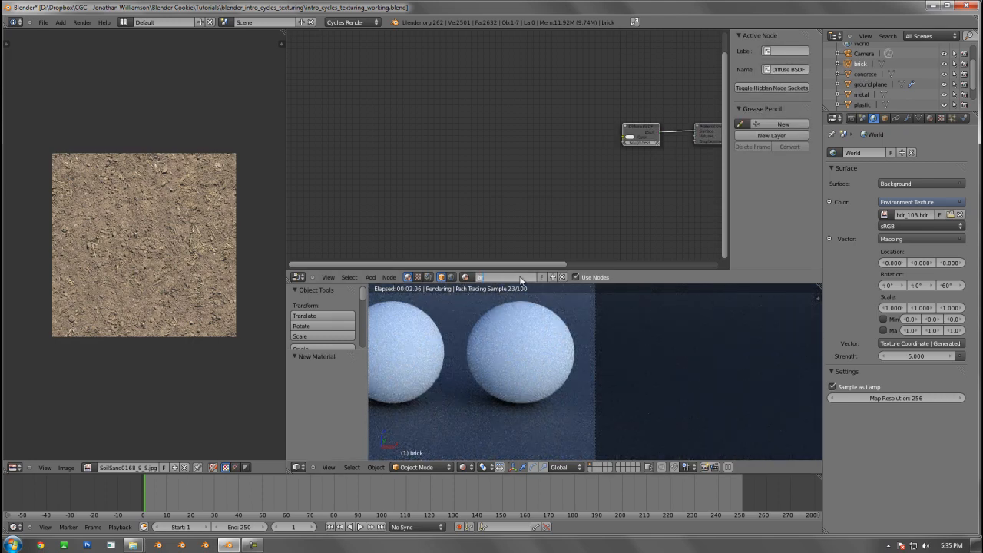
{"action": "type", "text": "ick"}
{"action": "key", "text": "Return"}
{"action": "key", "text": "Home"}
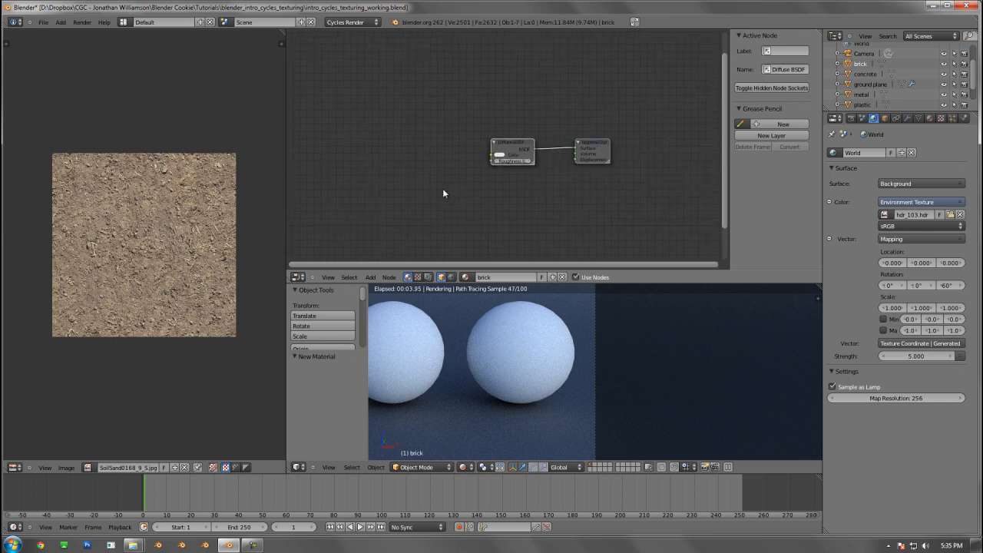
Add an Image Texture node in front of the brick material's Diffuse BSDF
{"action": "key", "text": "shift+a"}
{"action": "middle_click_drag", "start_coordinate": [422, 187], "coordinate": [490, 176]}
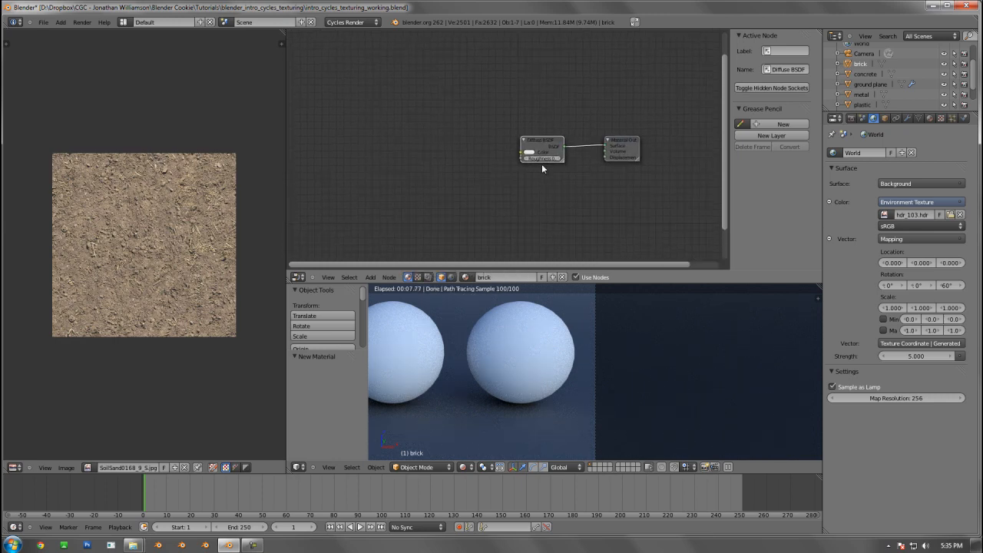
{"action": "left_click_drag", "start_coordinate": [543, 143], "coordinate": [553, 146]}
{"action": "scroll", "coordinate": [535, 173], "scroll_direction": "up", "scroll_amount": 2}
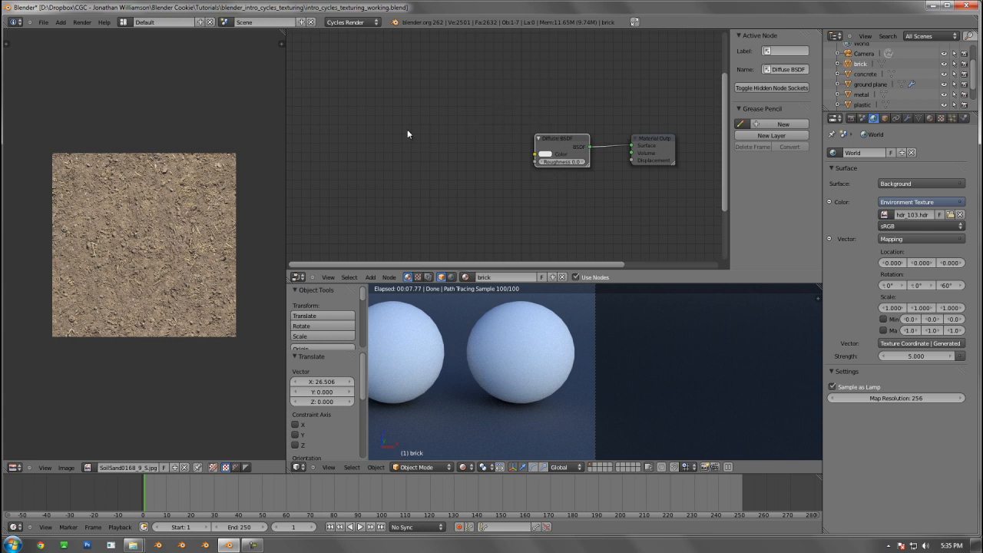
{"action": "key", "text": "shift+a"}
{"action": "mouse_move", "coordinate": [408, 134]}
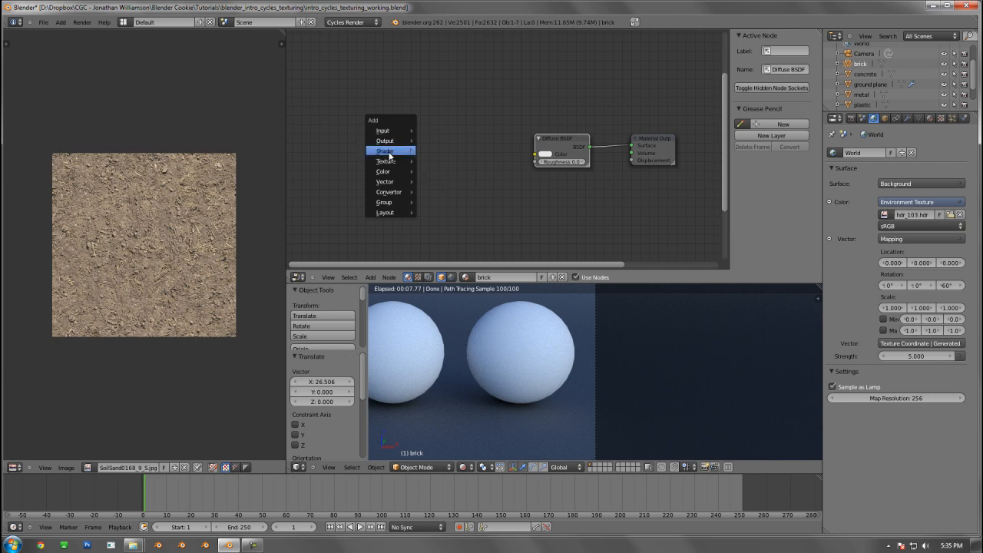
{"action": "mouse_move", "coordinate": [385, 164]}
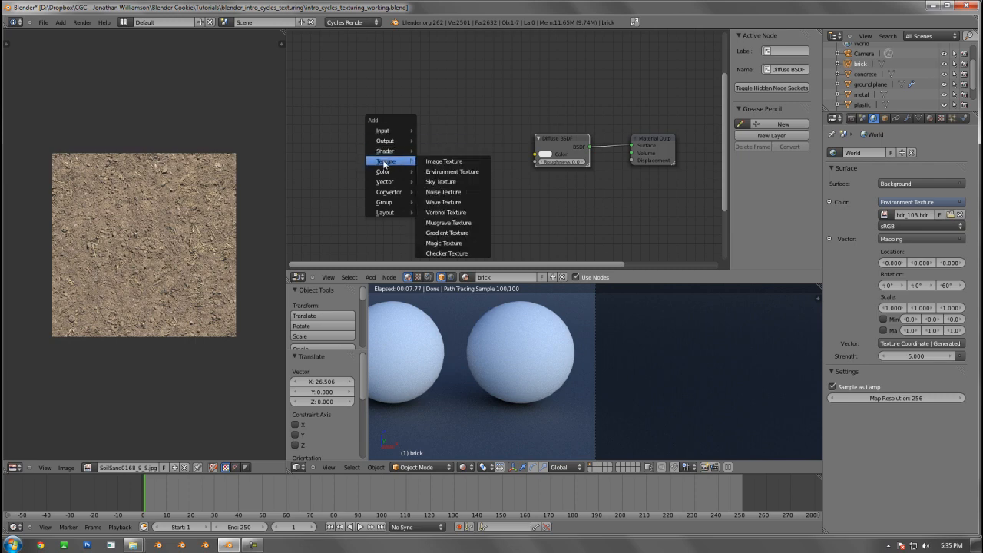
{"action": "left_click", "coordinate": [444, 161]}
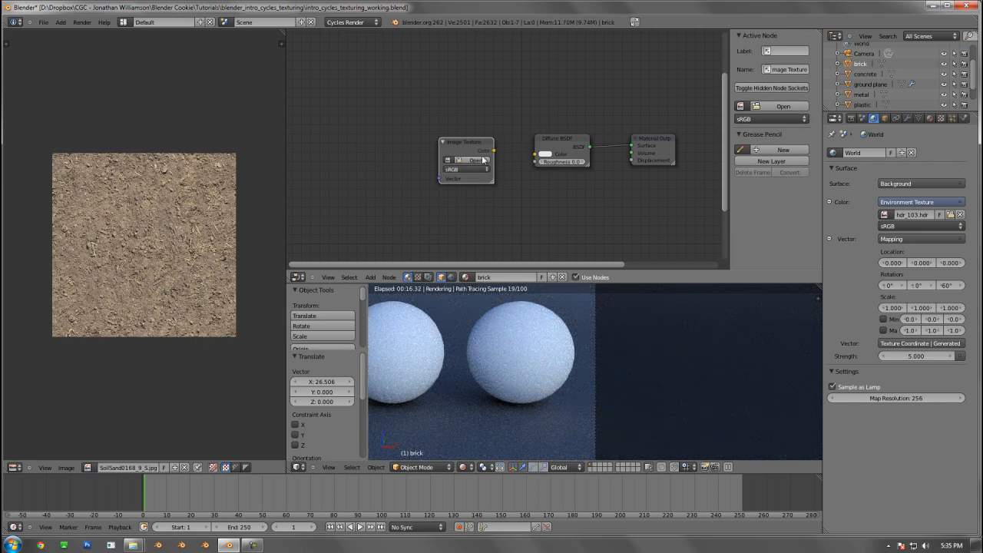
{"action": "left_click_drag", "start_coordinate": [478, 151], "coordinate": [477, 144]}
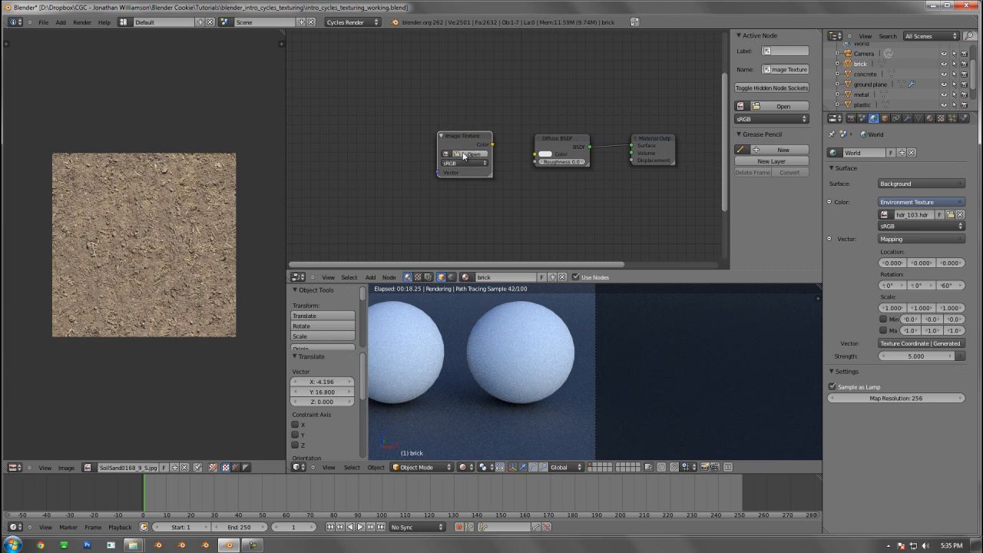
Load BrickSmallBrown0138_2_S.jpg into the Image Texture and connect its Color to the Diffuse BSDF's Color
{"action": "left_click", "coordinate": [471, 154]}
{"action": "left_click", "coordinate": [160, 85]}
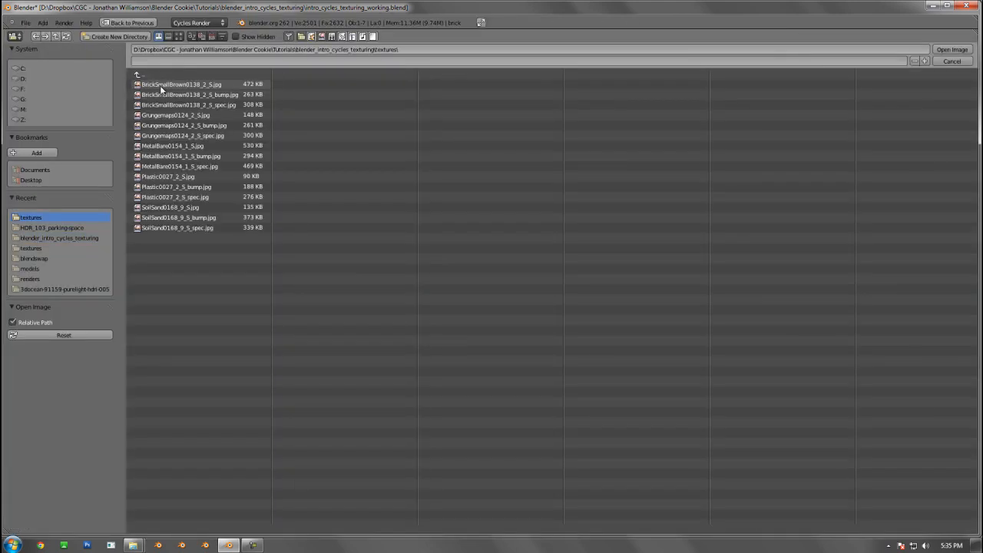
{"action": "double_click", "coordinate": [218, 84]}
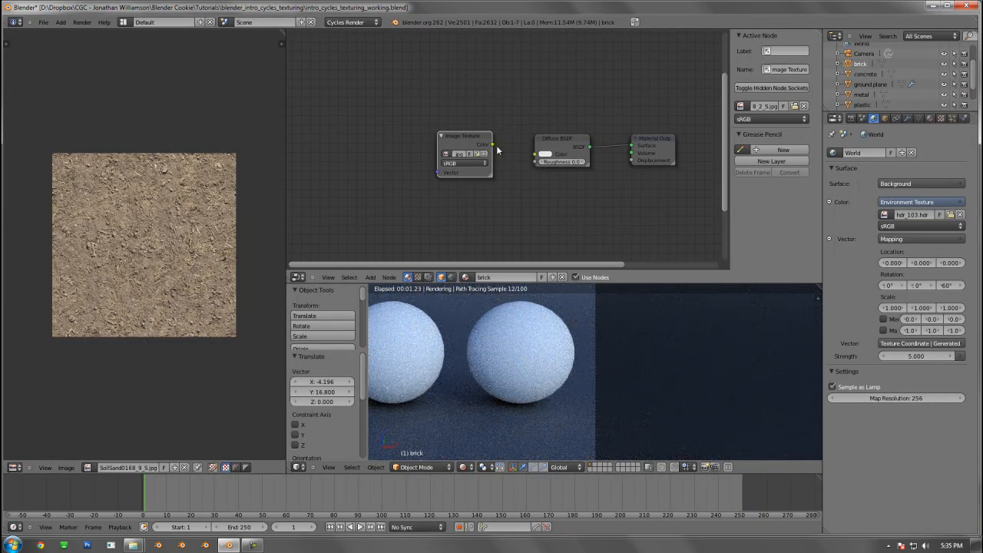
{"action": "left_click_drag", "start_coordinate": [498, 150], "coordinate": [547, 156]}
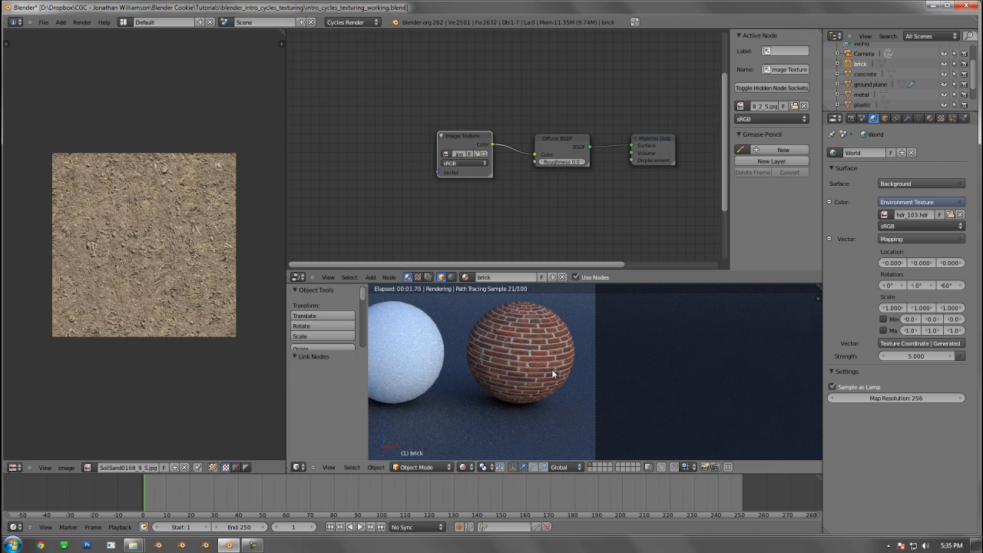
{"action": "scroll", "coordinate": [566, 362], "scroll_direction": "up", "scroll_amount": 2}
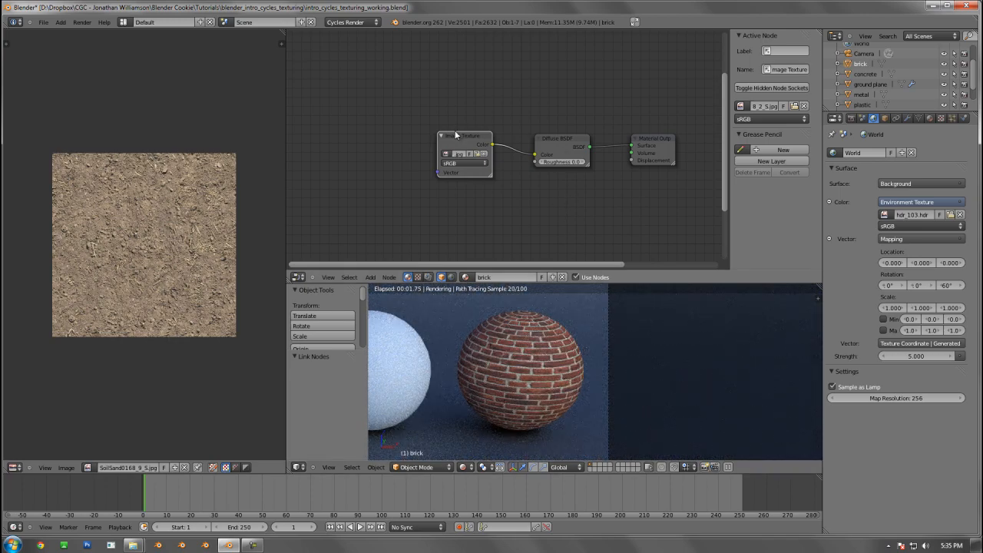
Duplicate the brick Image Texture node, place the copy below the original and set its color space to Linear
{"action": "left_click_drag", "start_coordinate": [452, 132], "coordinate": [461, 134]}
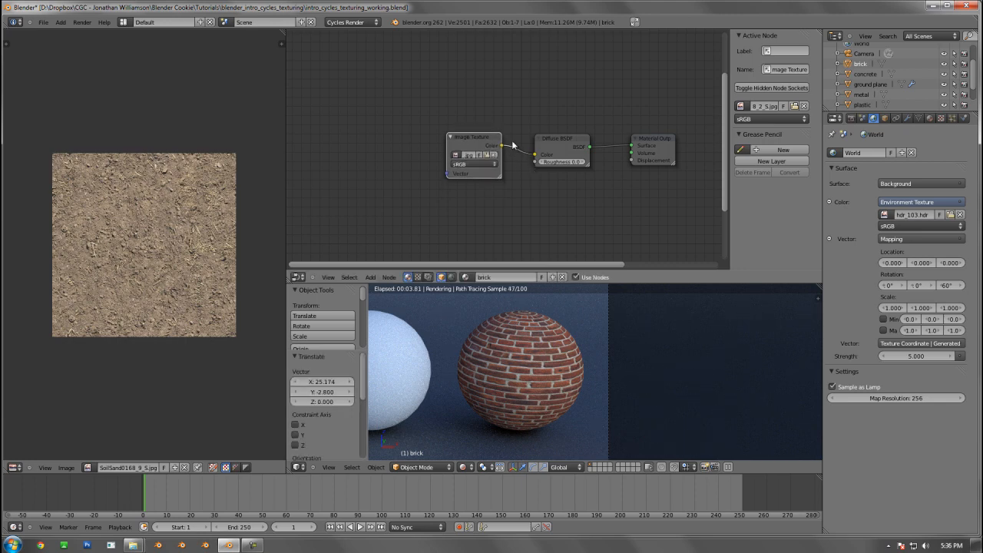
{"action": "middle_click_drag", "start_coordinate": [519, 150], "coordinate": [492, 91]}
{"action": "key", "text": "shift+d"}
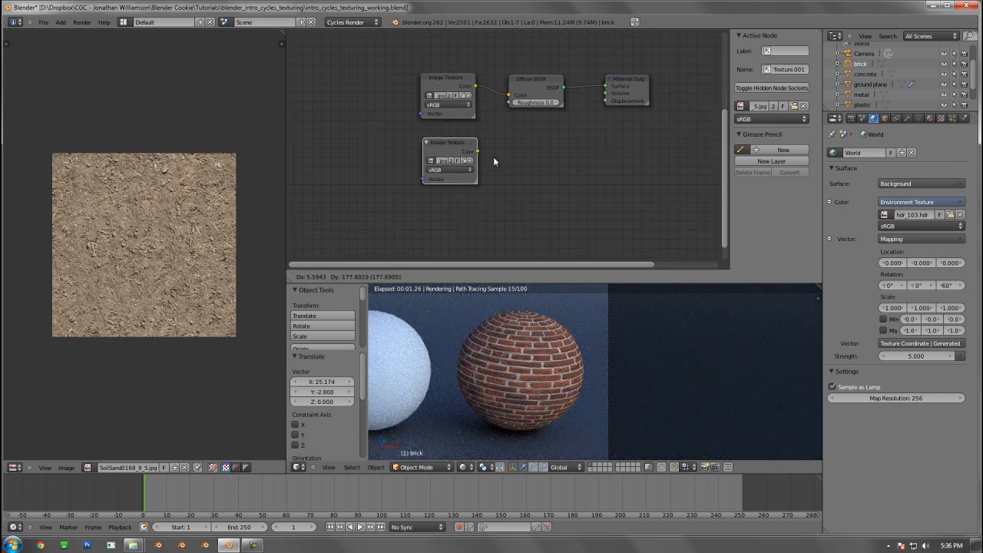
{"action": "left_click", "coordinate": [494, 162]}
{"action": "left_click", "coordinate": [450, 169]}
{"action": "left_click", "coordinate": [449, 163]}
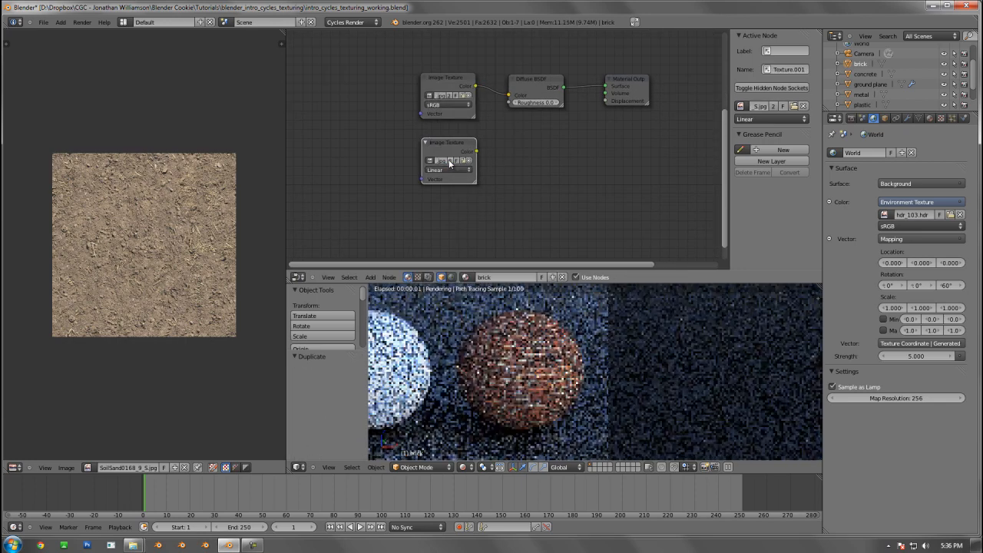
Load BrickSmallBrown0138_2_S_bump.jpg into the duplicated texture node and connect its Color to the Material Output's Displacement
{"action": "left_click", "coordinate": [464, 163]}
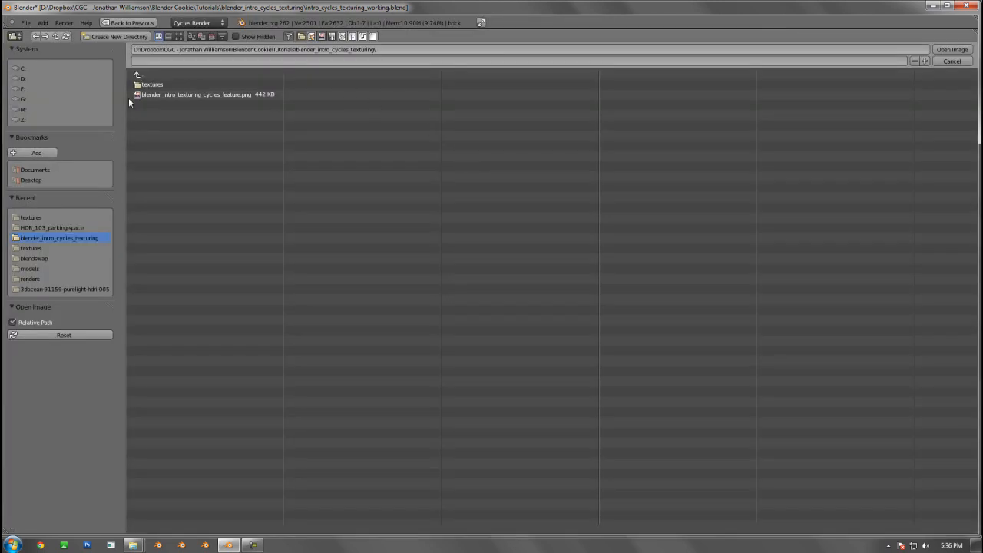
{"action": "left_click", "coordinate": [169, 86]}
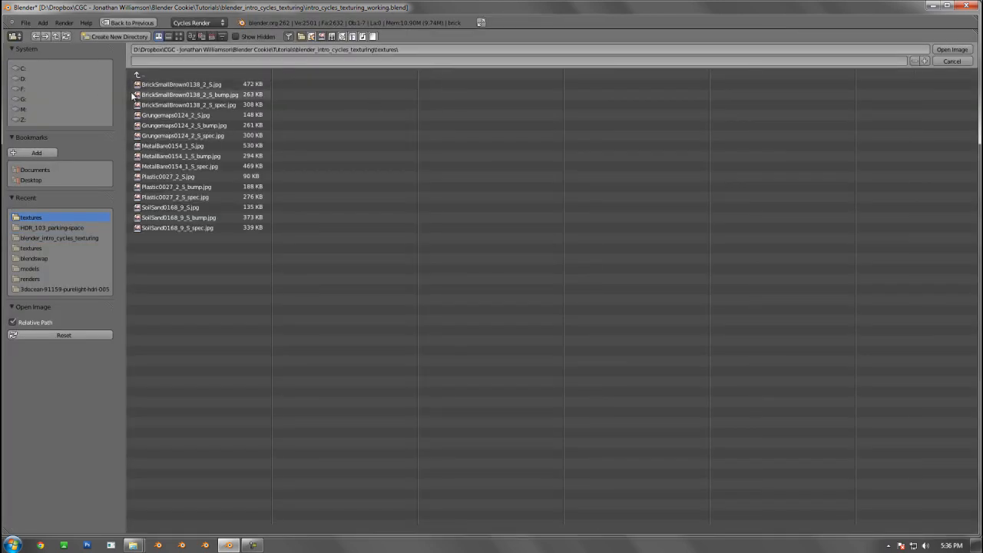
{"action": "double_click", "coordinate": [196, 94]}
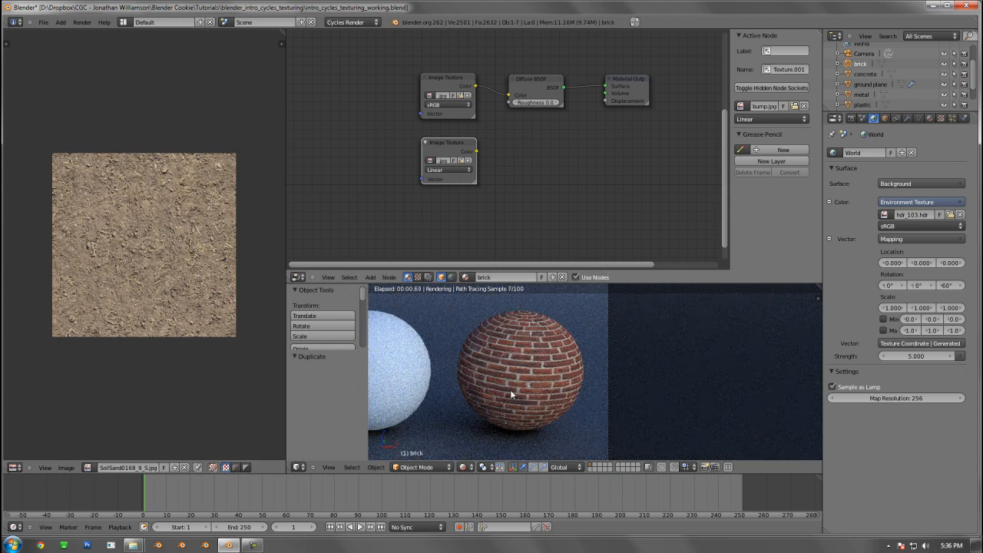
{"action": "left_click_drag", "start_coordinate": [476, 151], "coordinate": [606, 100]}
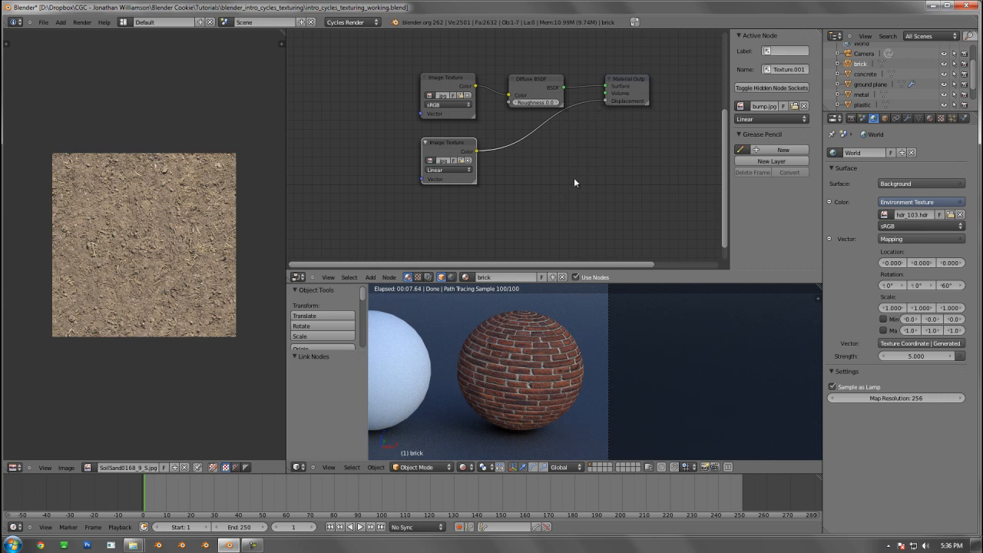
Insert an RGB to BW converter node on the link between the bump texture and the Displacement input
{"action": "key", "text": "shift+a"}
{"action": "mouse_move", "coordinate": [499, 174]}
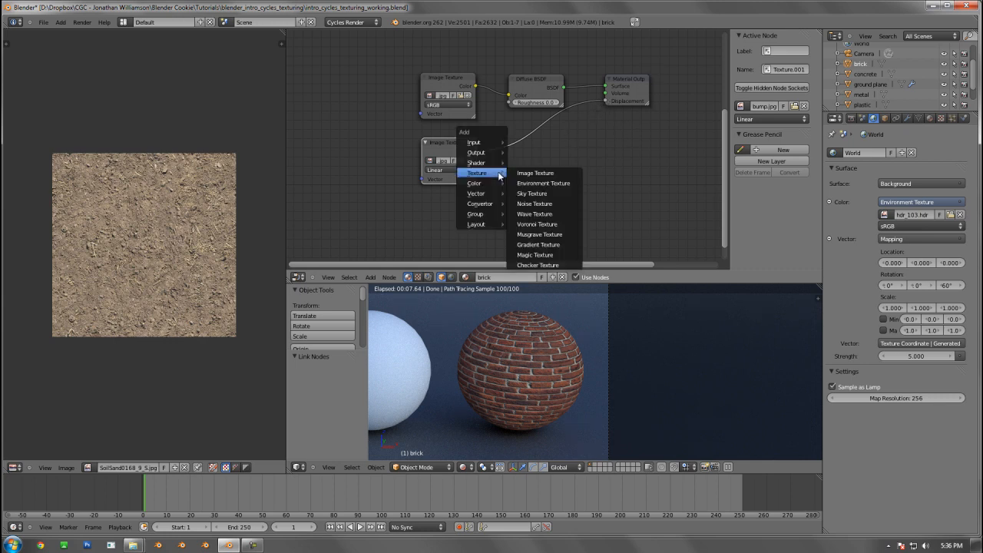
{"action": "mouse_move", "coordinate": [469, 206]}
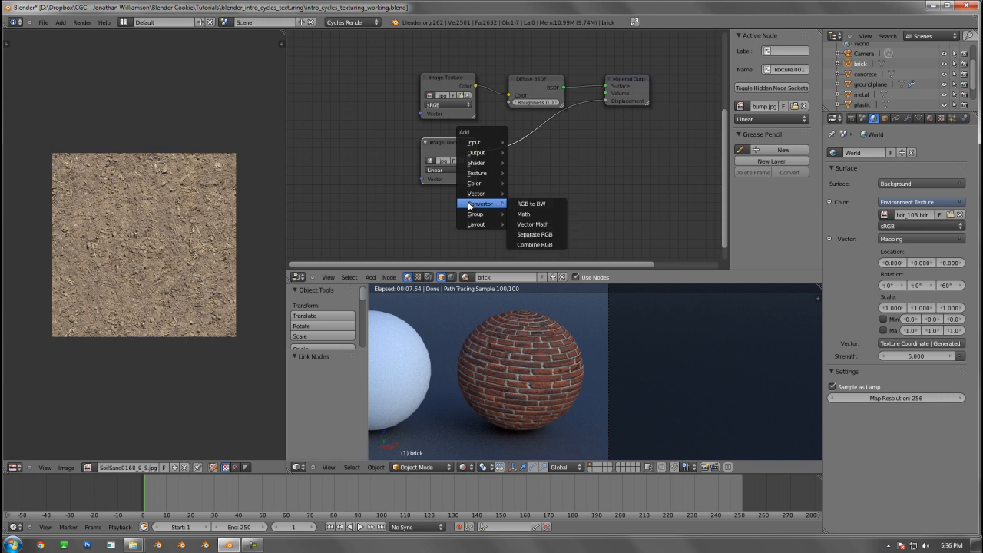
{"action": "left_click", "coordinate": [528, 204]}
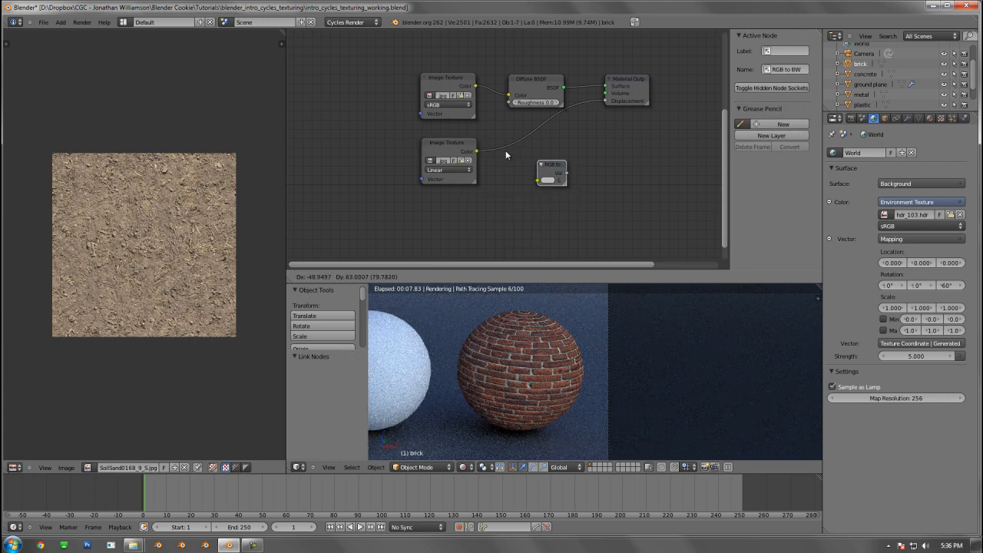
{"action": "left_click", "coordinate": [482, 148]}
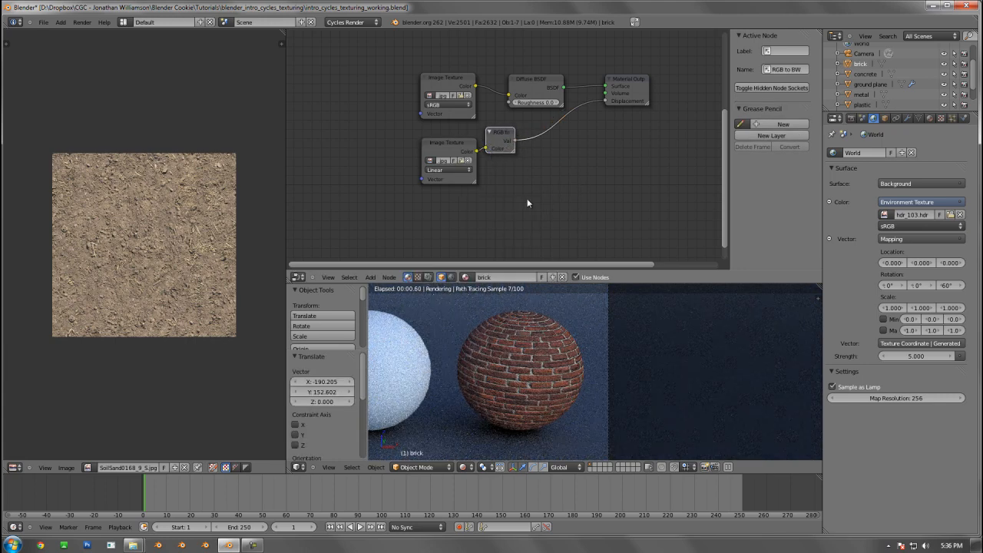
Mute and unmute the RGB to BW node to compare the brick bump with and without it, leaving it enabled
{"action": "left_click", "coordinate": [505, 138]}
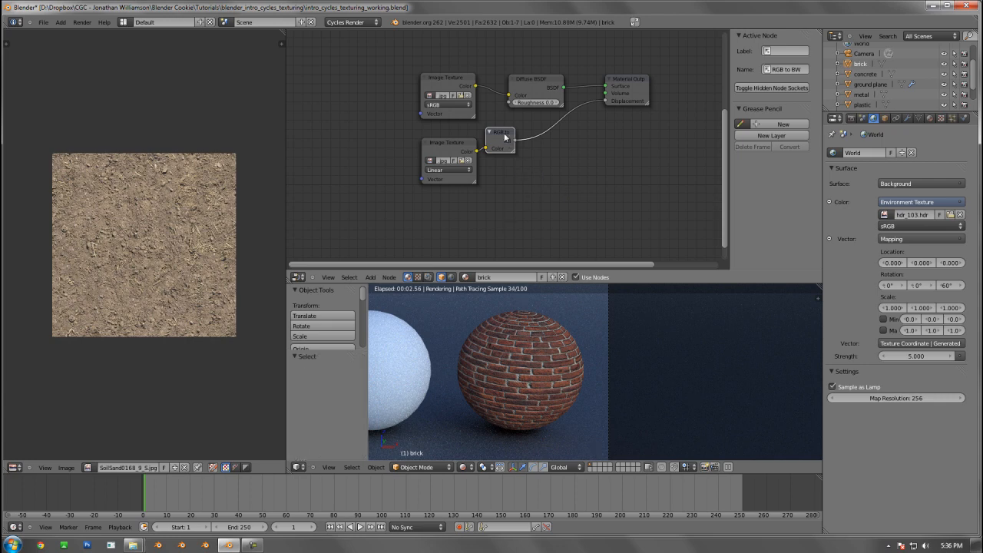
{"action": "key", "text": "m"}
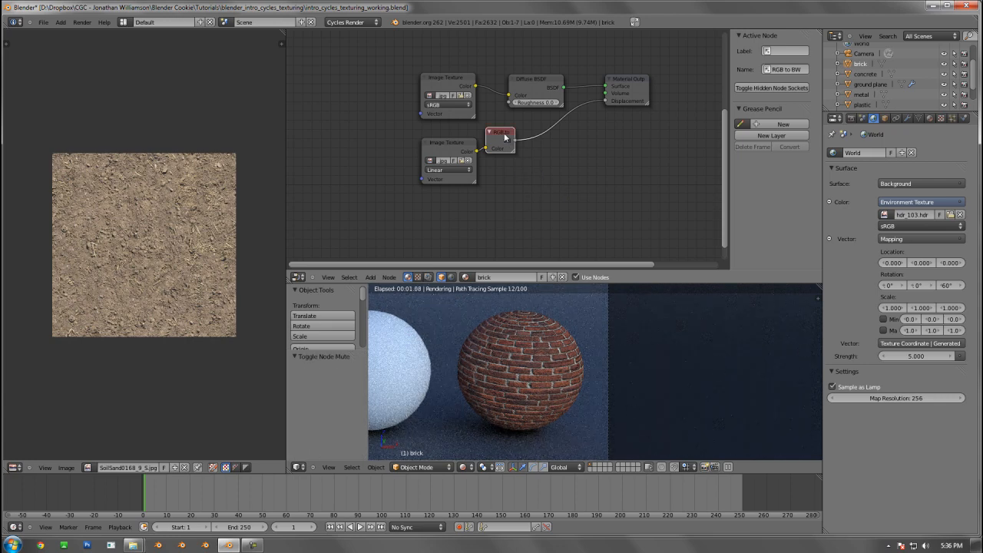
{"action": "key", "text": "m"}
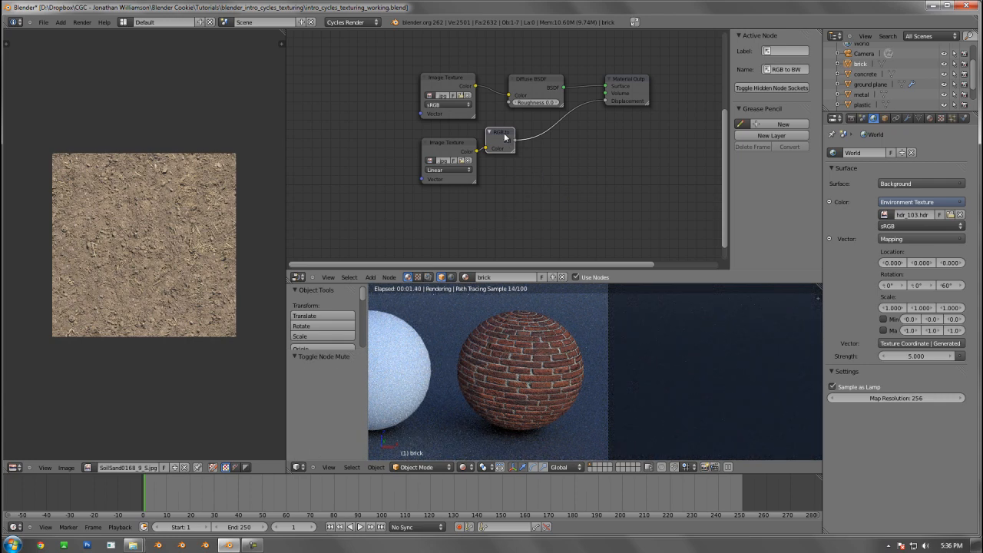
{"action": "key", "text": "m"}
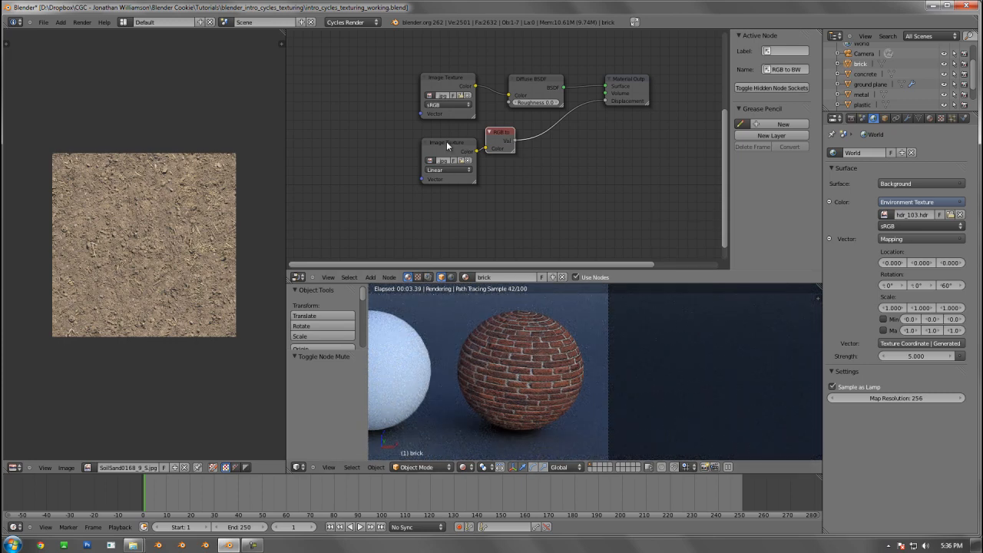
{"action": "left_click_drag", "start_coordinate": [447, 146], "coordinate": [444, 143]}
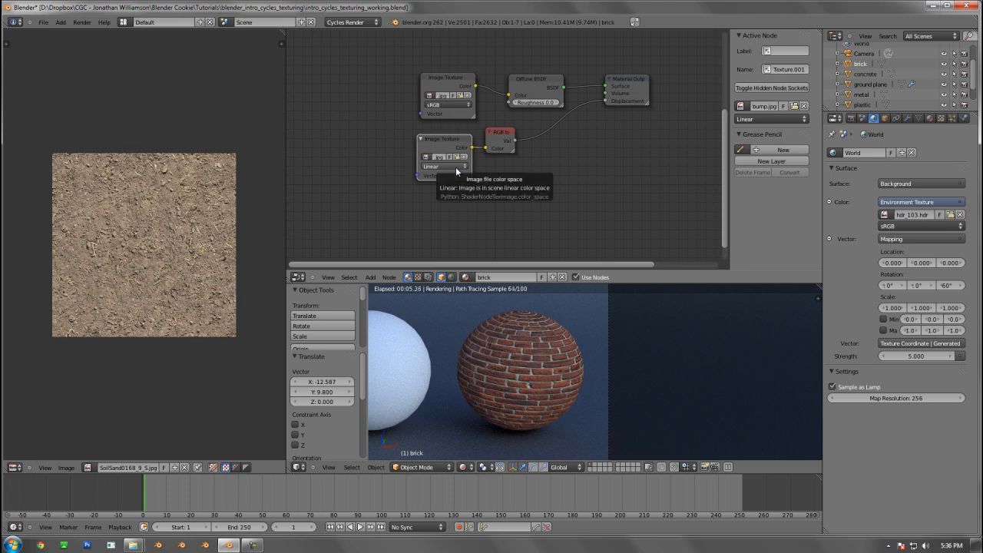
{"action": "scroll", "coordinate": [499, 152], "scroll_direction": "up", "scroll_amount": 3}
{"action": "left_click", "coordinate": [495, 133]}
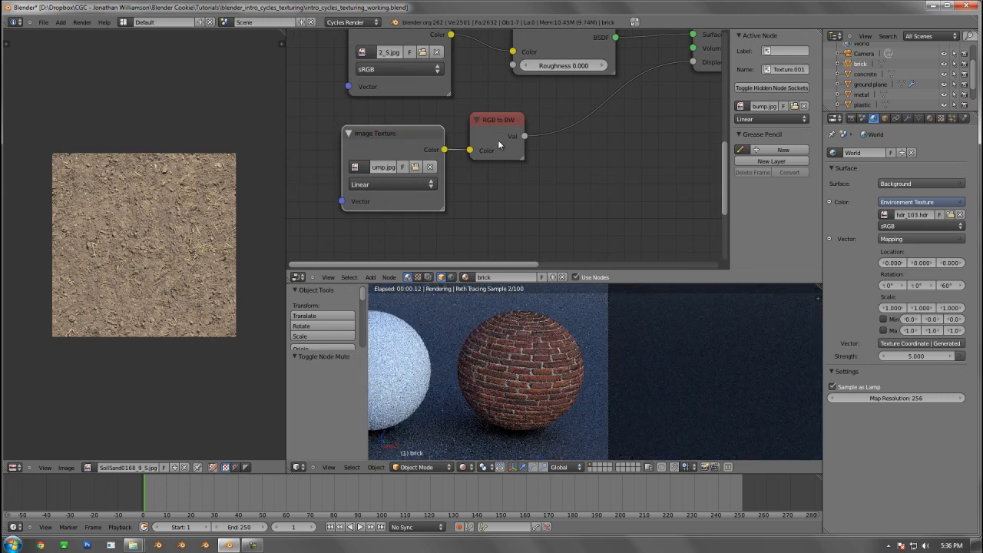
{"action": "key", "text": "m"}
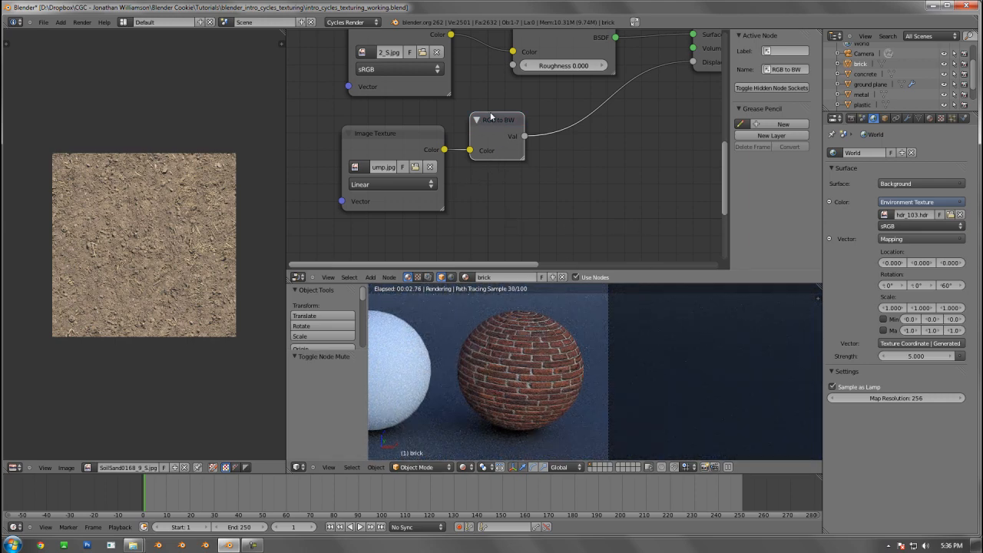
{"action": "scroll", "coordinate": [493, 159], "scroll_direction": "down", "scroll_amount": 3}
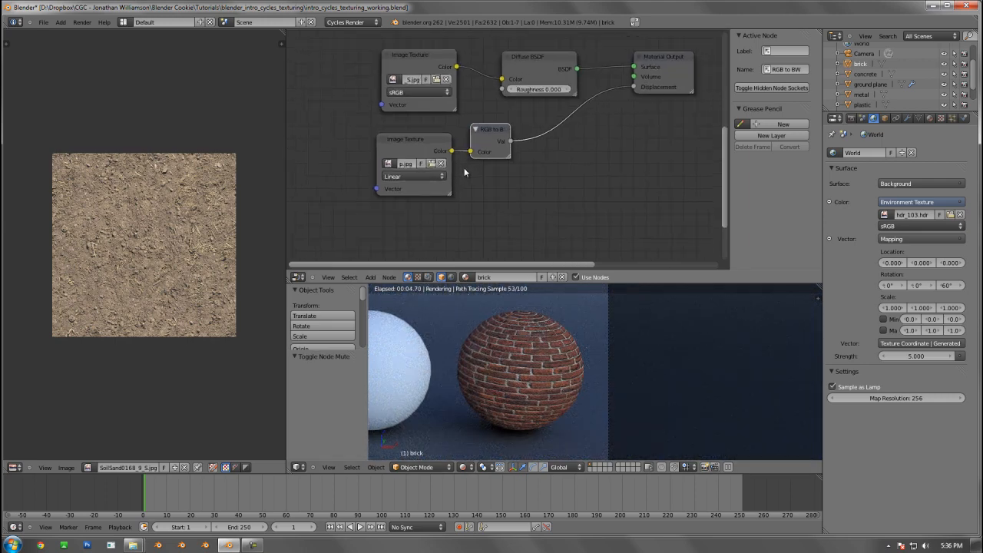
Try driving the RGB to BW node from the brick color texture, mute the node for comparison, and undo the changes
{"action": "left_click_drag", "start_coordinate": [434, 149], "coordinate": [473, 150]}
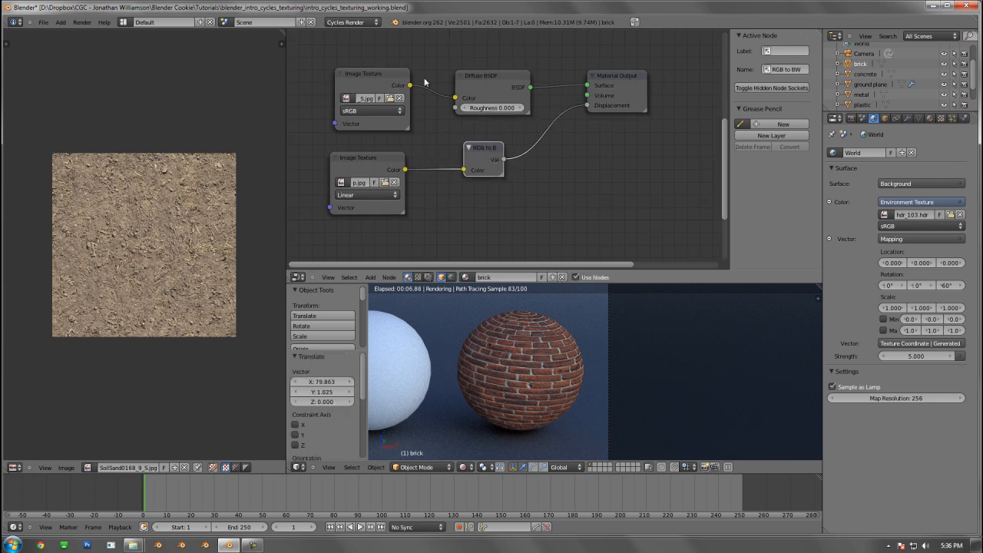
{"action": "left_click_drag", "start_coordinate": [411, 84], "coordinate": [464, 170]}
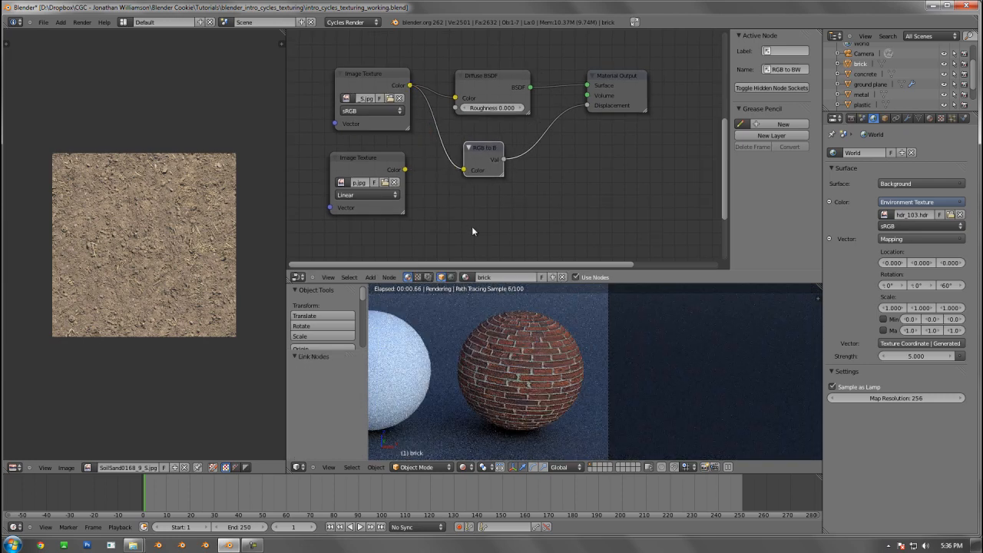
{"action": "left_click", "coordinate": [488, 149]}
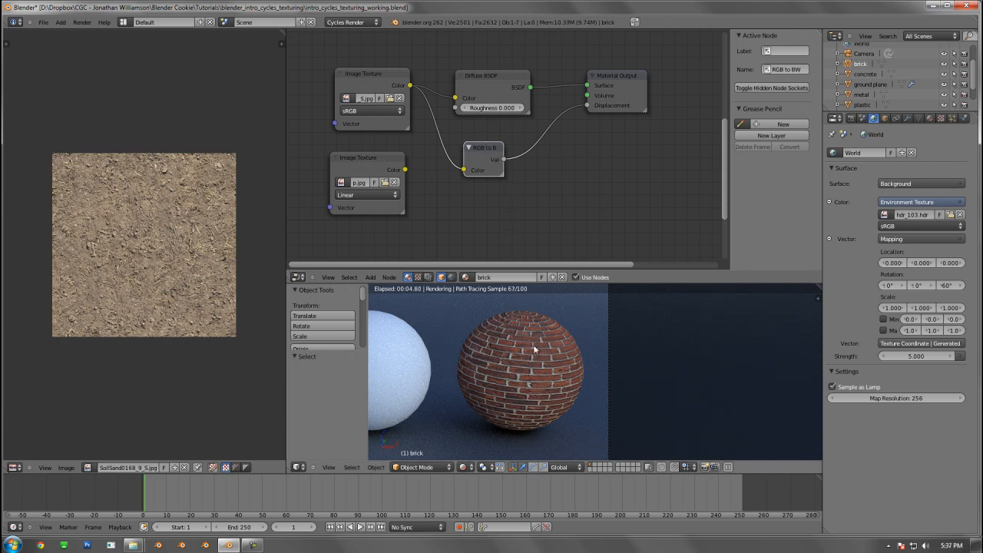
{"action": "key", "text": "m"}
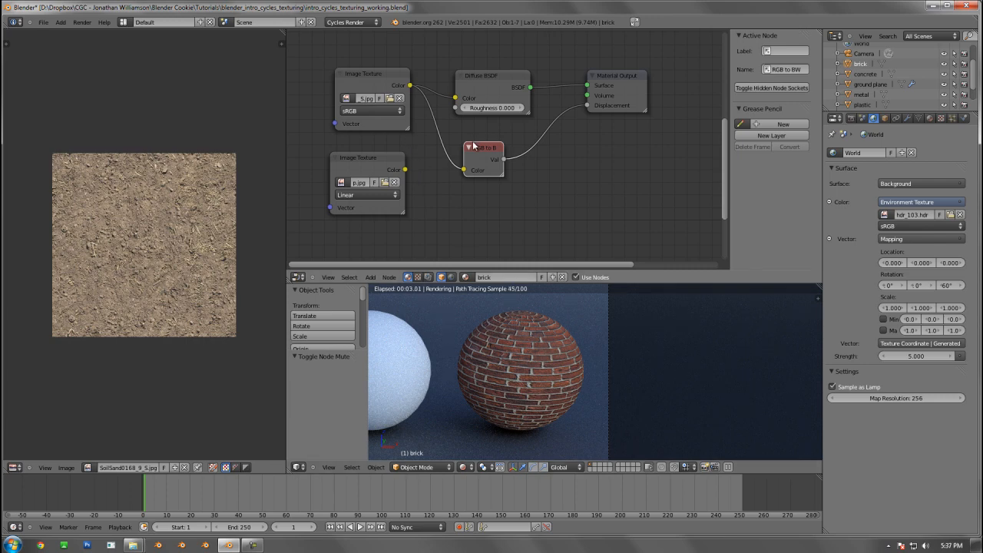
{"action": "key", "text": "ctrl+z"}
Keep RGB to BW beside the brick bump texture and insert a Math node set to Multiply between it and Displacement
{"action": "left_click_drag", "start_coordinate": [405, 170], "coordinate": [438, 166]}
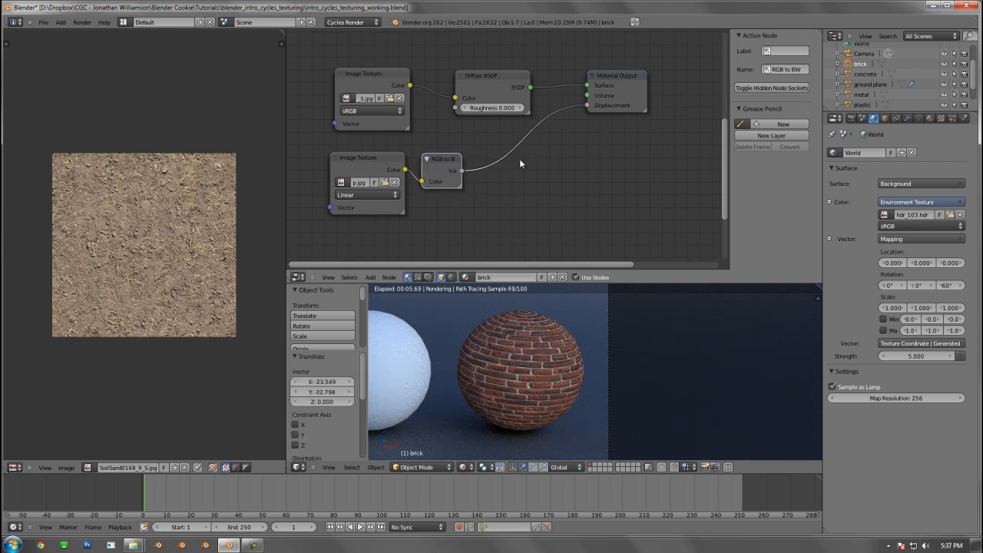
{"action": "middle_click_drag", "start_coordinate": [515, 164], "coordinate": [486, 170]}
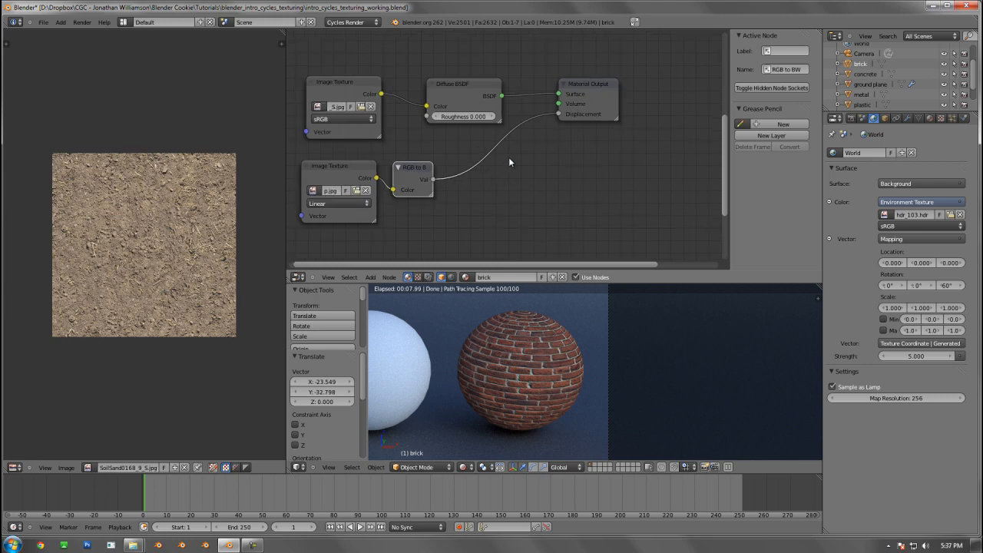
{"action": "key", "text": "shift+a"}
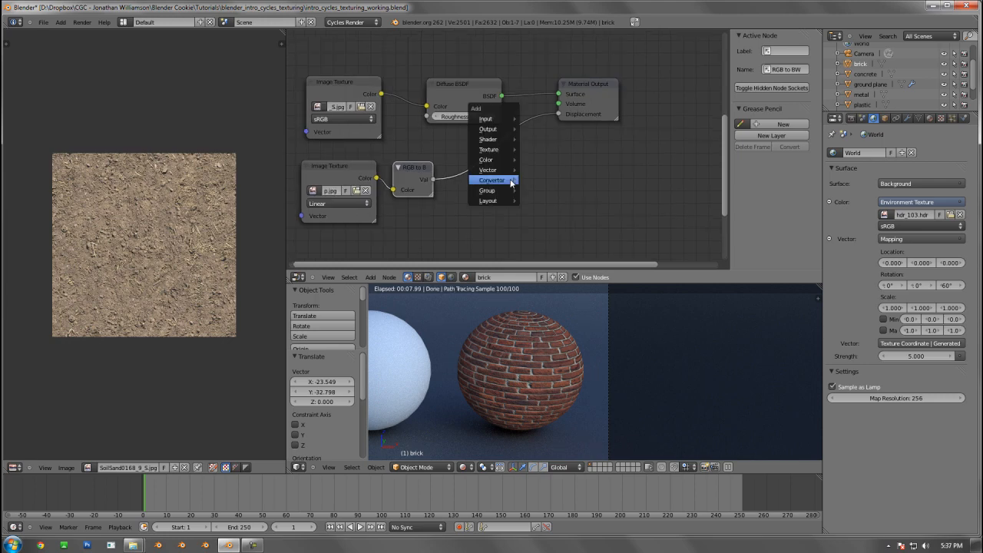
{"action": "mouse_move", "coordinate": [504, 180]}
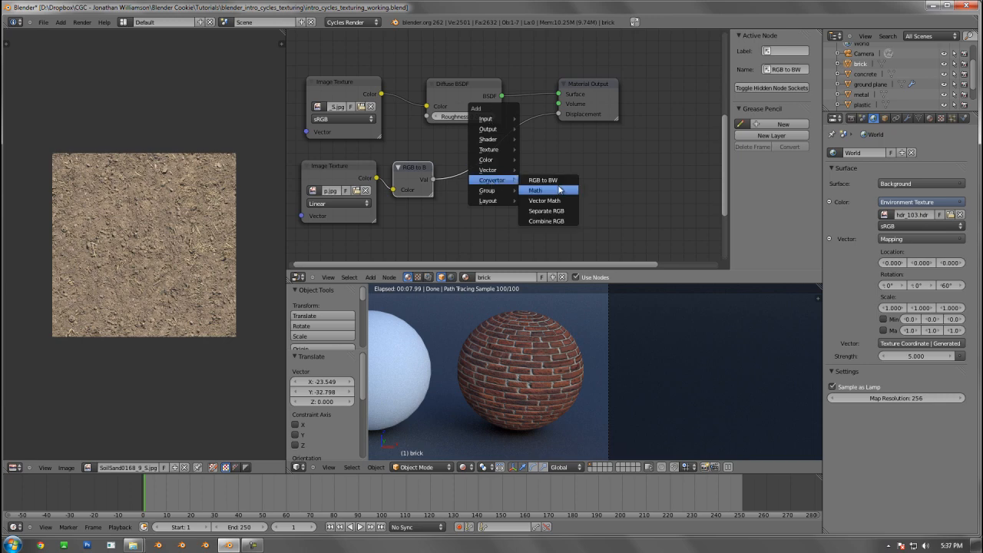
{"action": "left_click", "coordinate": [531, 190]}
{"action": "left_click", "coordinate": [424, 158]}
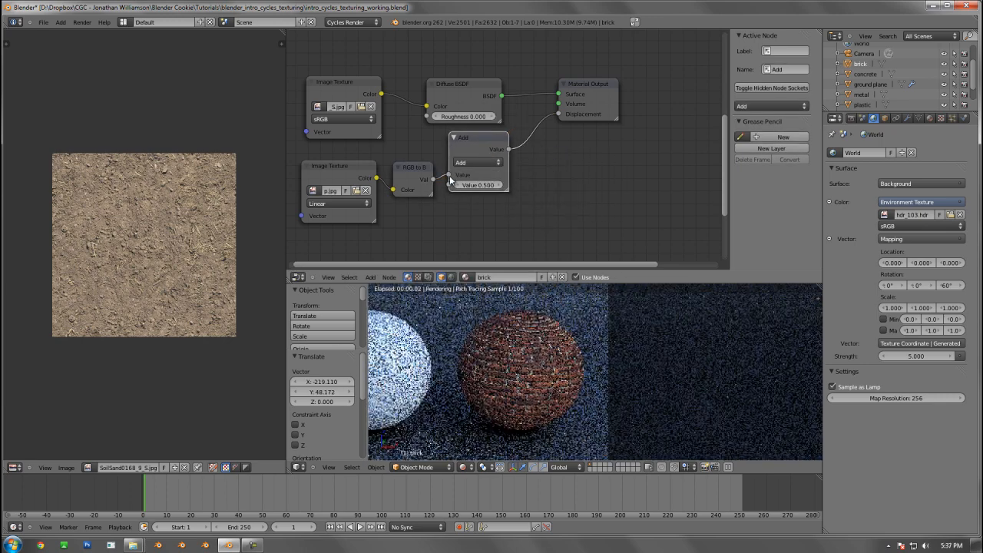
{"action": "left_click", "coordinate": [471, 163]}
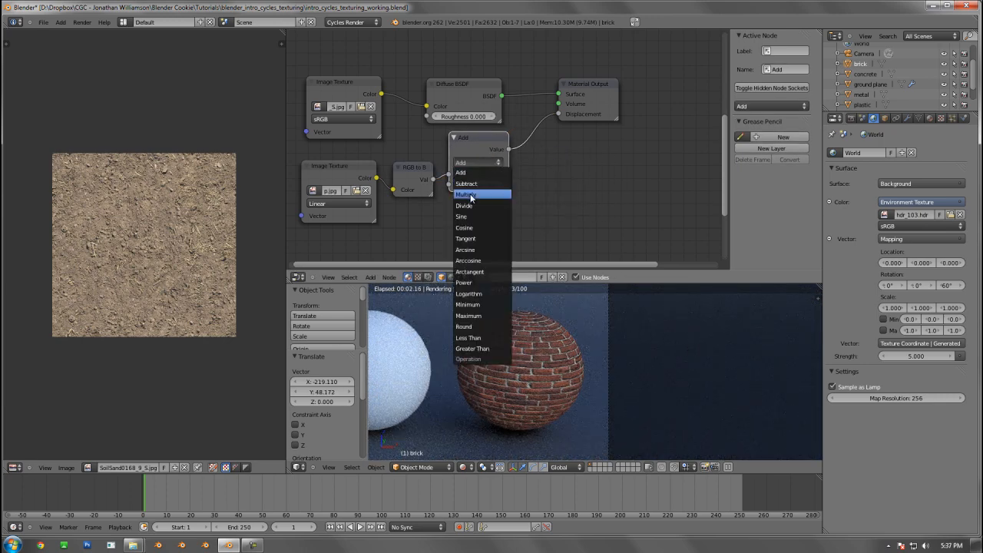
{"action": "left_click", "coordinate": [467, 195]}
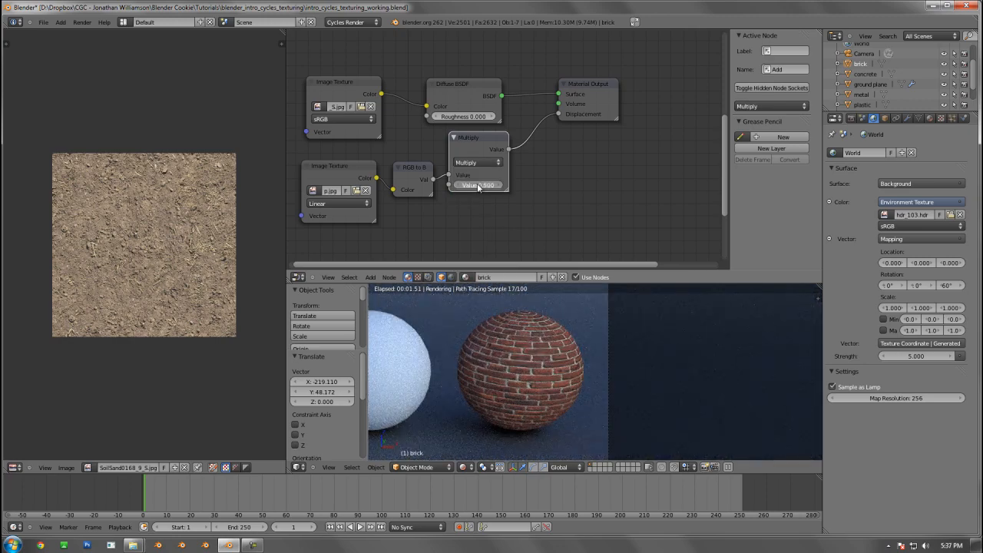
Try Multiply values of 0, 1 and 4 to compare the strength of the brick bump
{"action": "left_click_drag", "start_coordinate": [480, 186], "coordinate": [471, 182]}
{"action": "left_click", "coordinate": [471, 182]}
{"action": "type", "text": "0"}
{"action": "key", "text": "Return"}
{"action": "left_click", "coordinate": [486, 184]}
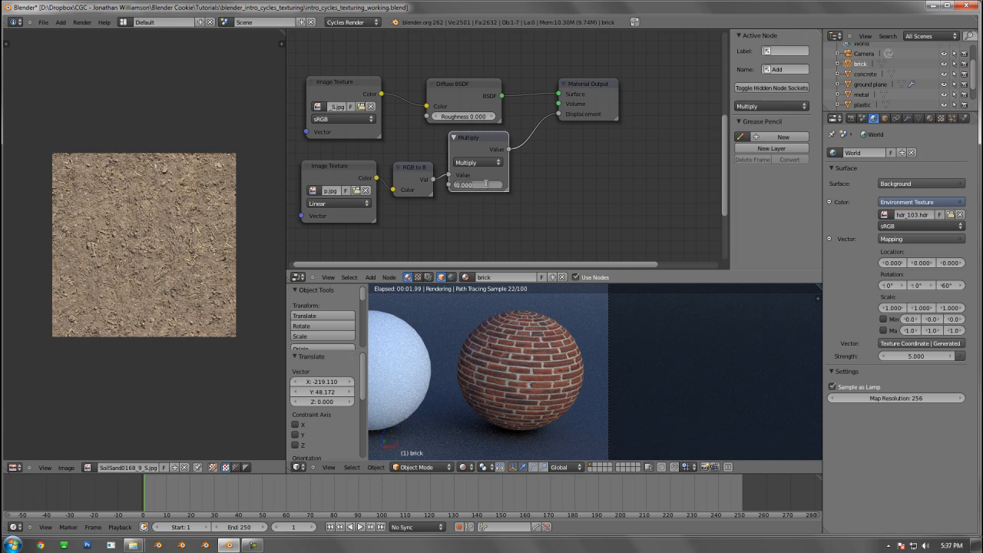
{"action": "type", "text": "1"}
{"action": "key", "text": "Return"}
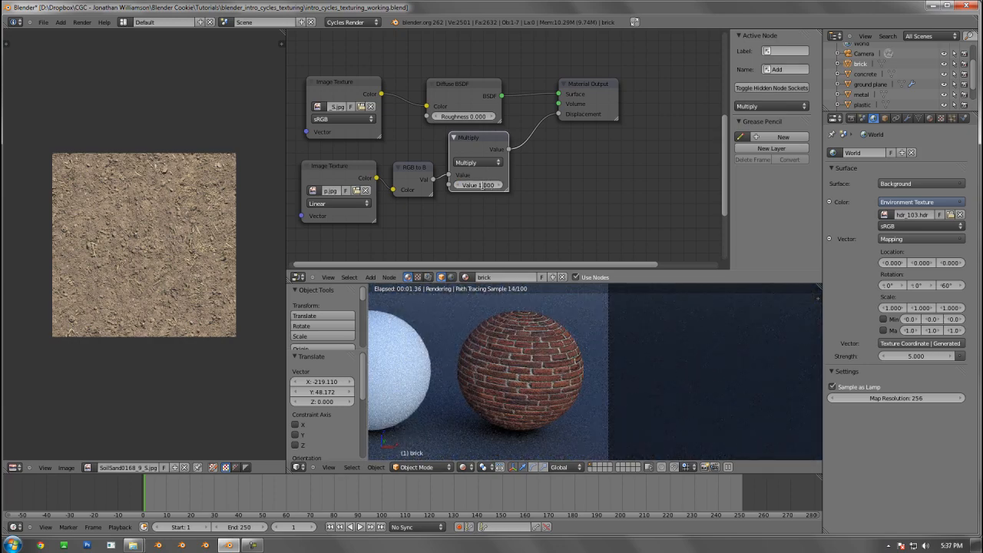
{"action": "left_click", "coordinate": [483, 185]}
{"action": "type", "text": "4"}
{"action": "key", "text": "Return"}
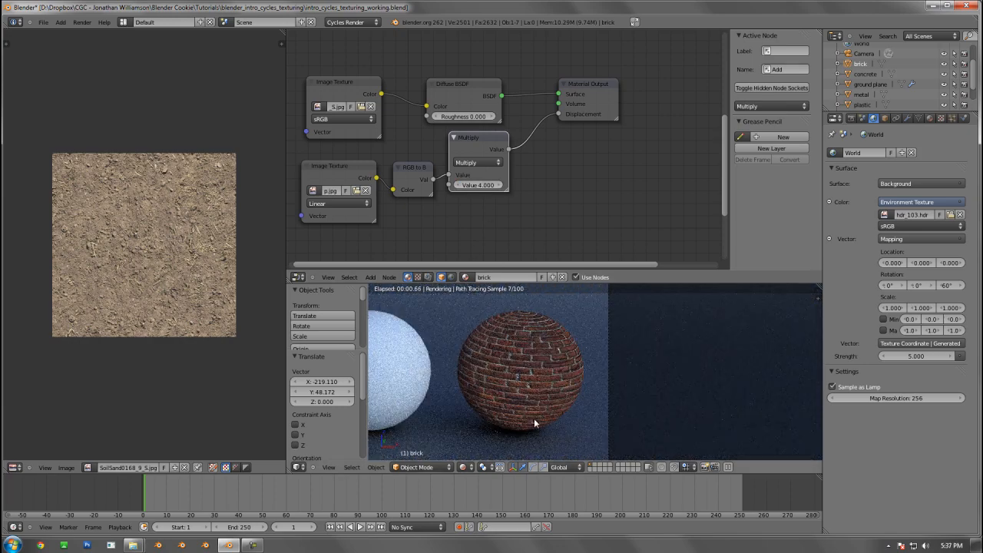
Set the Multiply node's value to 1.5 and tidy the positions of the Multiply, color texture and Diffuse BSDF nodes
{"action": "left_click", "coordinate": [485, 184]}
{"action": "type", "text": "1.5"}
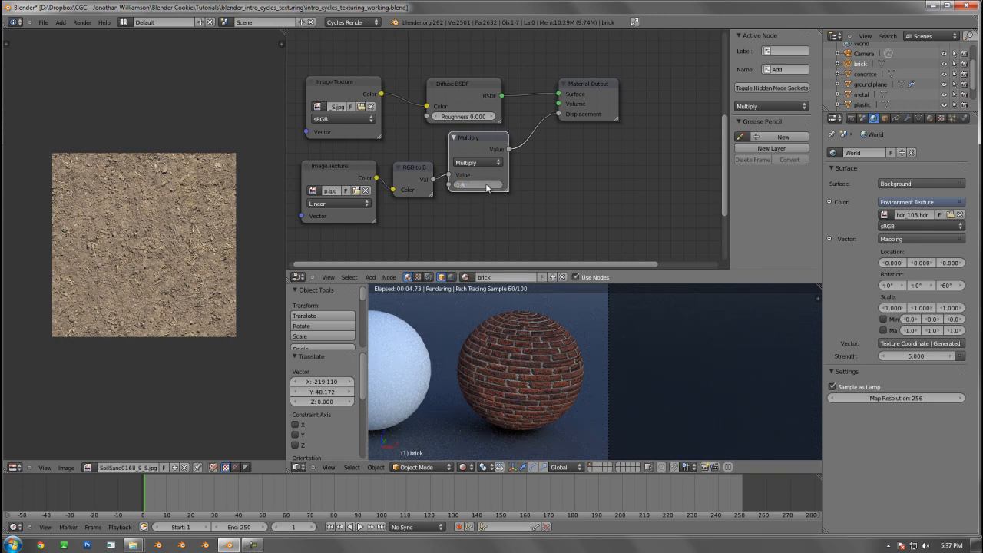
{"action": "key", "text": "Return"}
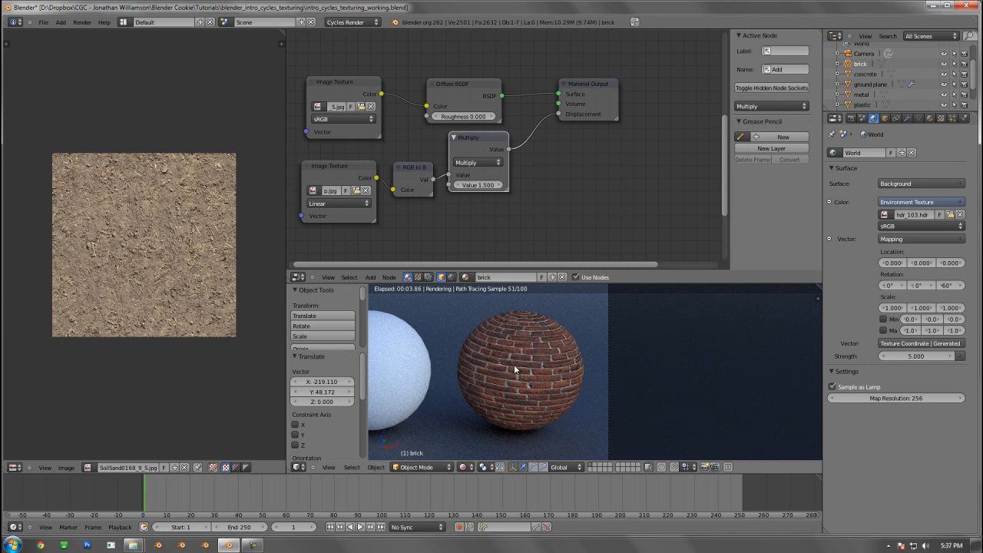
{"action": "left_click_drag", "start_coordinate": [488, 154], "coordinate": [487, 162]}
{"action": "scroll", "coordinate": [465, 167], "scroll_direction": "down", "scroll_amount": 1}
{"action": "middle_click_drag", "start_coordinate": [459, 170], "coordinate": [483, 191]}
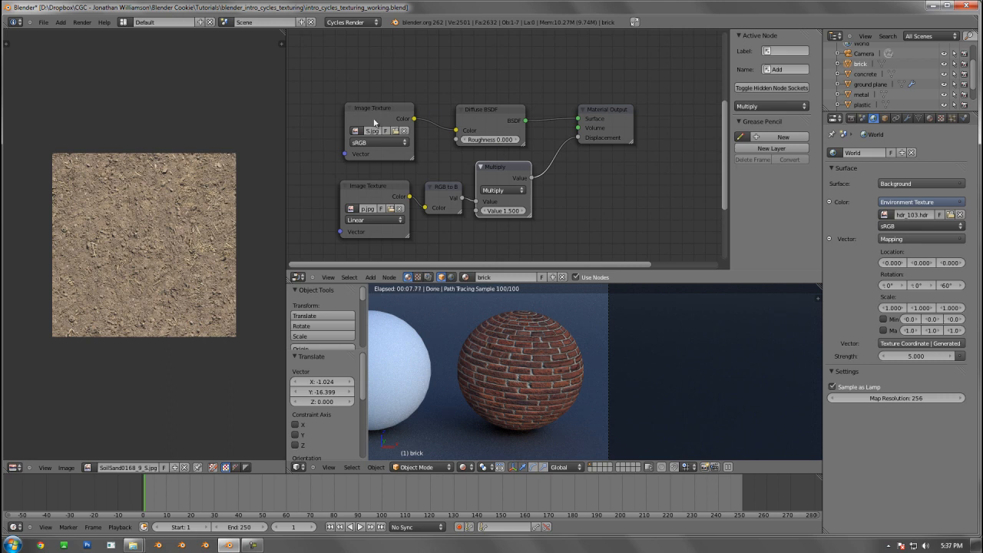
{"action": "left_click_drag", "start_coordinate": [376, 111], "coordinate": [372, 107]}
{"action": "left_click_drag", "start_coordinate": [490, 106], "coordinate": [491, 105]}
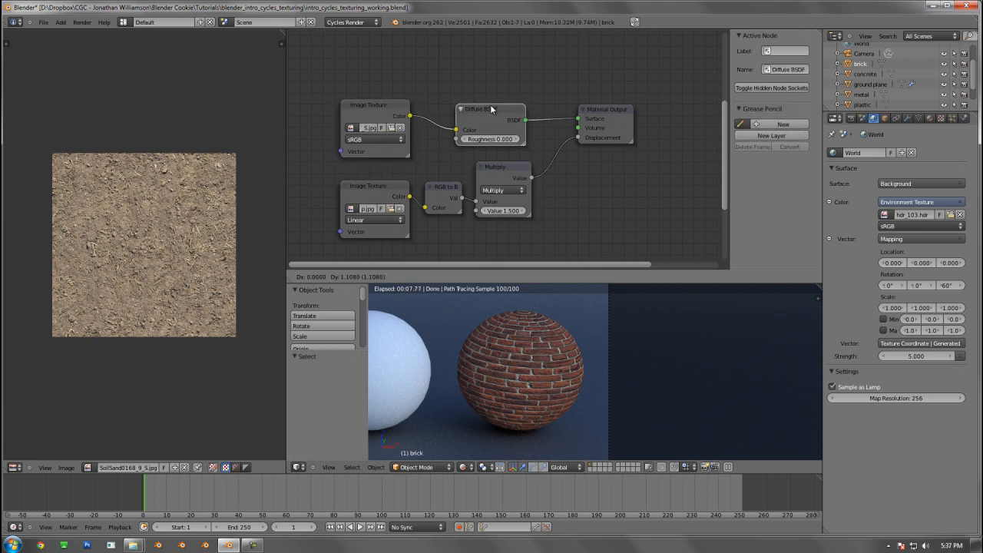
Add a Glossy BSDF above the Diffuse BSDF and connect the brick color texture's Color output to its Color input
{"action": "middle_click_drag", "start_coordinate": [491, 128], "coordinate": [504, 158]}
{"action": "key", "text": "shift+a"}
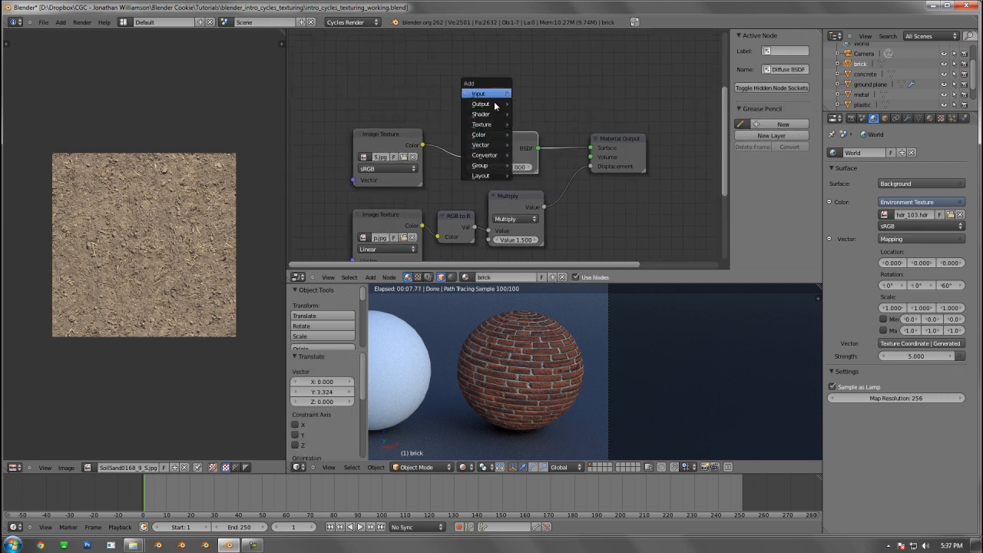
{"action": "mouse_move", "coordinate": [492, 114]}
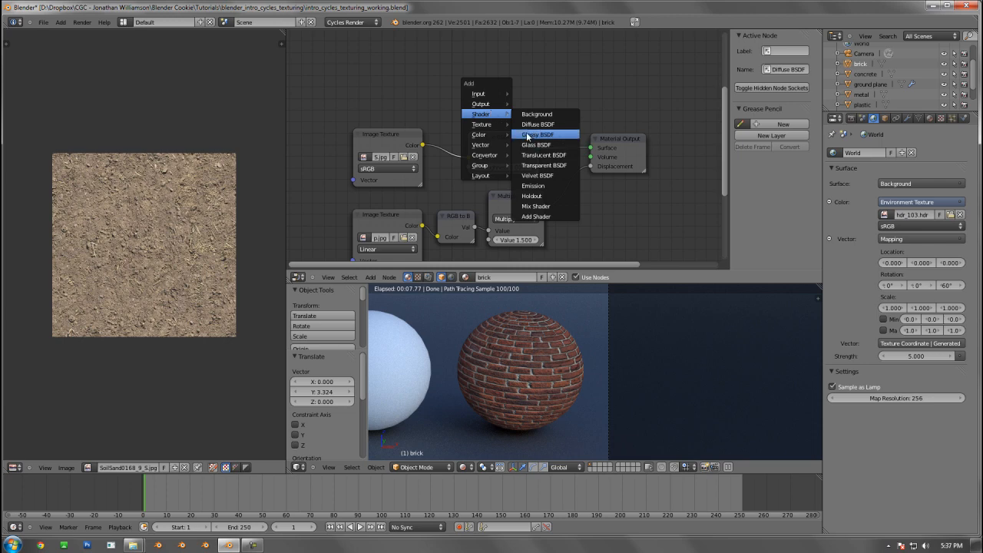
{"action": "left_click", "coordinate": [527, 136]}
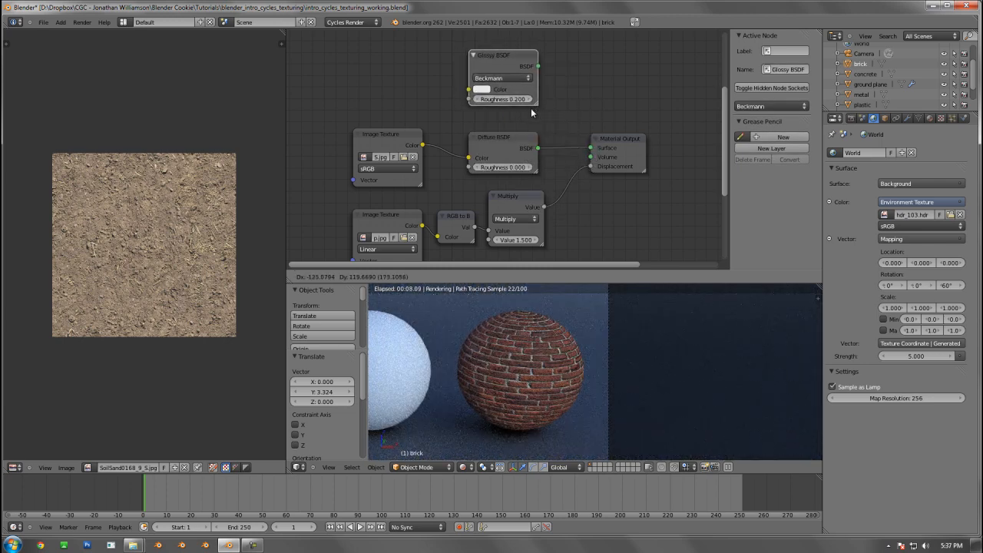
{"action": "left_click", "coordinate": [531, 109]}
{"action": "middle_click_drag", "start_coordinate": [481, 155], "coordinate": [492, 169]}
{"action": "mouse_move", "coordinate": [410, 155]}
{"action": "left_mouse_down"}
{"action": "mouse_move", "coordinate": [395, 134]}
{"action": "mouse_move", "coordinate": [412, 160]}
{"action": "mouse_move", "coordinate": [479, 104]}
{"action": "mouse_move", "coordinate": [400, 159]}
{"action": "left_mouse_up"}
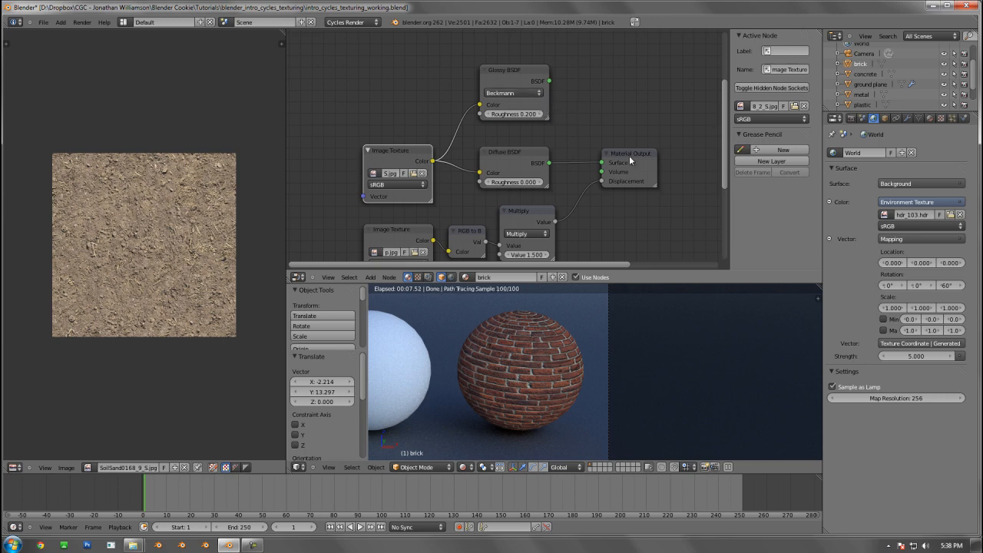
Connect the Glossy BSDF to the Material Output's Surface, leave Volume unlinked, and move the output node away to make room
{"action": "left_click_drag", "start_coordinate": [630, 156], "coordinate": [710, 132]}
{"action": "left_click_drag", "start_coordinate": [567, 78], "coordinate": [665, 151]}
{"action": "left_click", "coordinate": [548, 90]}
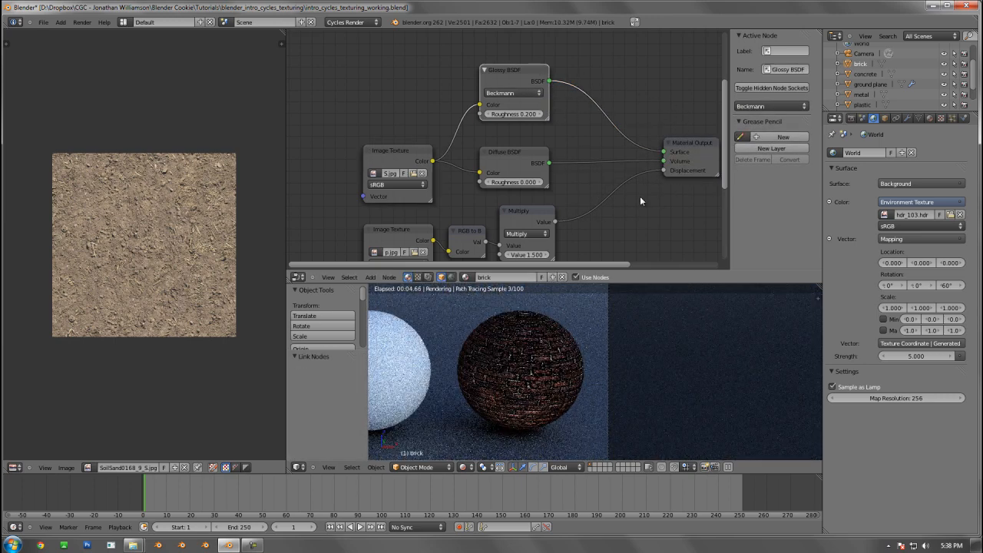
{"action": "middle_click_drag", "start_coordinate": [640, 196], "coordinate": [551, 192]}
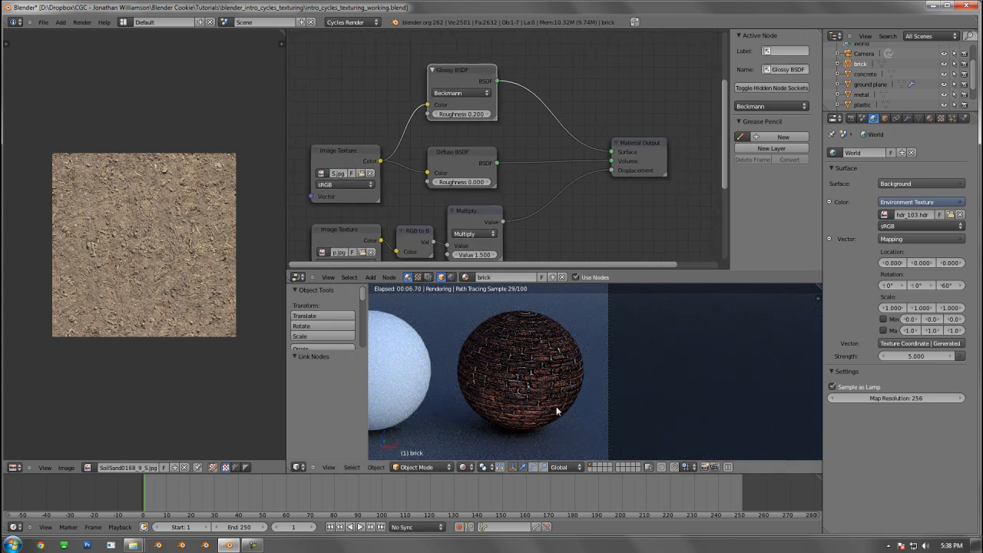
{"action": "middle_click_drag", "start_coordinate": [478, 146], "coordinate": [396, 144]}
{"action": "left_click_drag", "start_coordinate": [662, 149], "coordinate": [528, 159]}
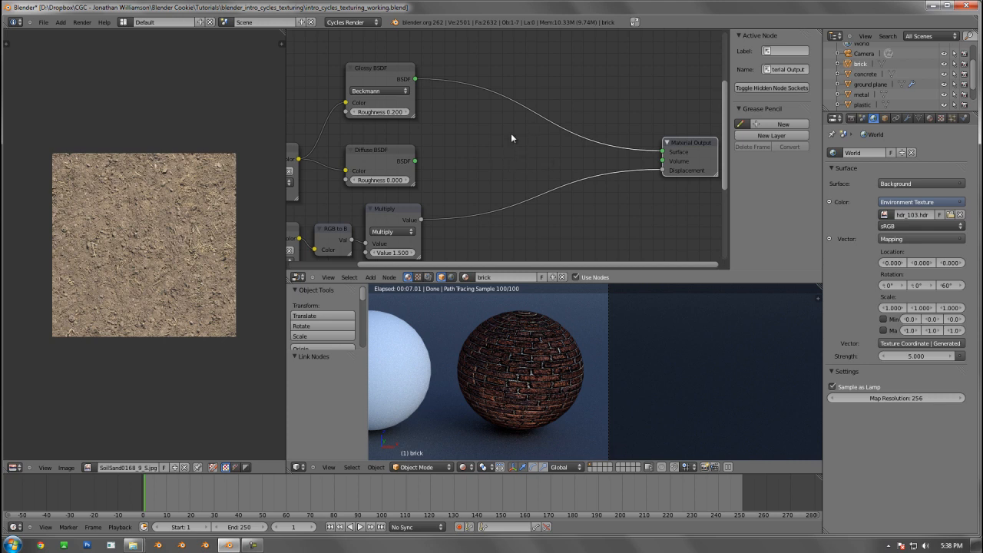
Insert a Mix Shader between the Glossy BSDF and Surface, and connect the Diffuse BSDF to its second Shader input
{"action": "key", "text": "shift+a"}
{"action": "mouse_move", "coordinate": [513, 136]}
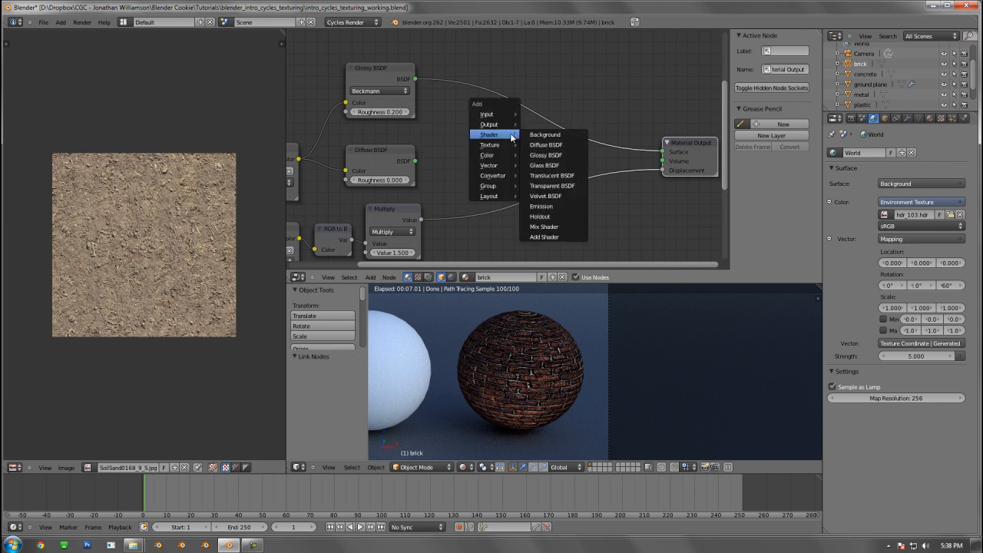
{"action": "left_click", "coordinate": [550, 227]}
{"action": "left_click", "coordinate": [558, 108]}
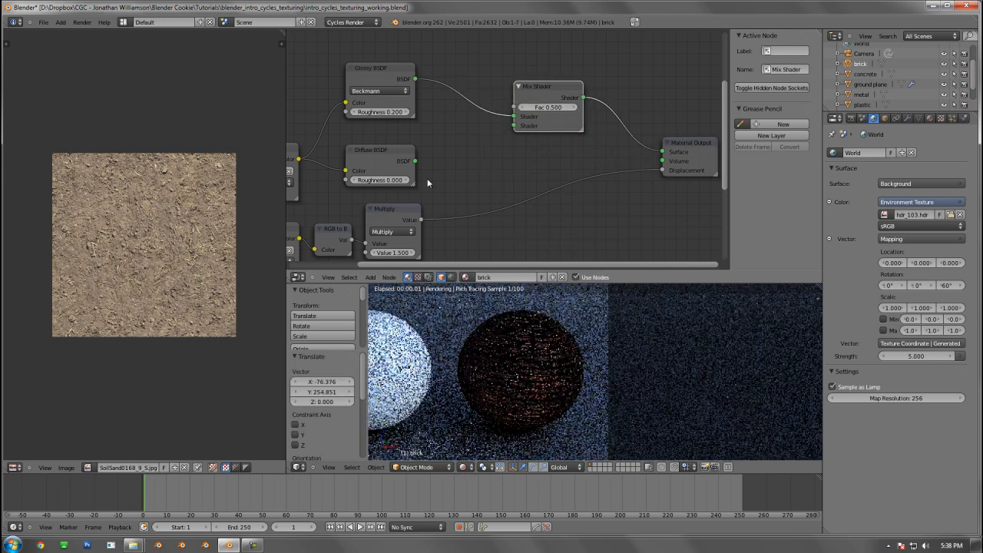
{"action": "key", "text": "g"}
{"action": "left_click", "coordinate": [369, 186]}
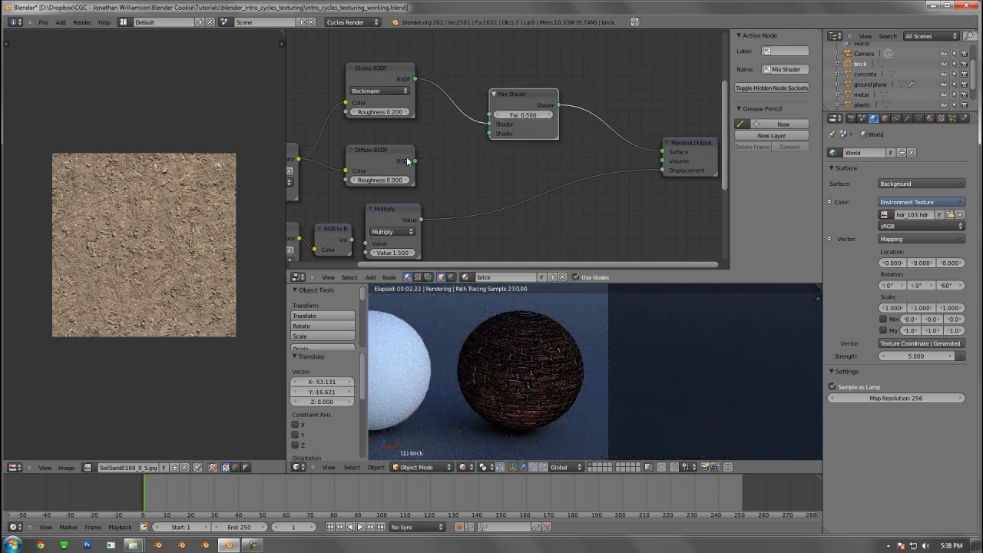
{"action": "left_click_drag", "start_coordinate": [414, 161], "coordinate": [497, 133]}
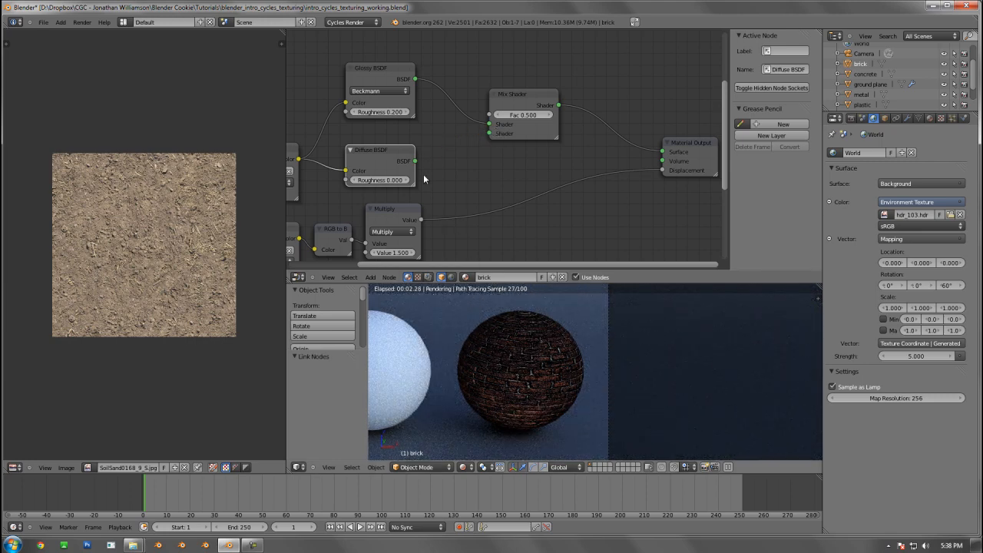
{"action": "left_click_drag", "start_coordinate": [415, 160], "coordinate": [490, 134]}
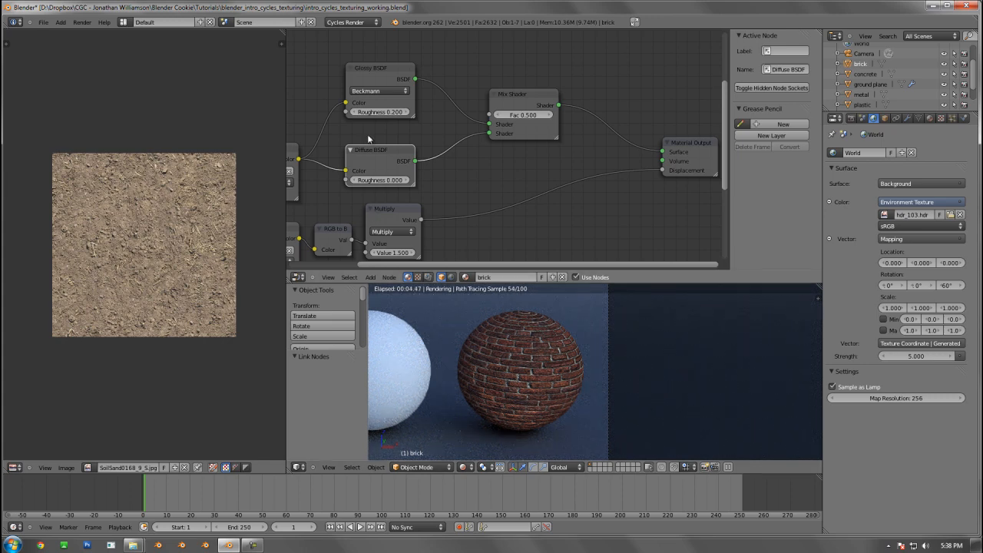
Move the Mix Shader higher and stack the Glossy and Diffuse BSDF nodes closely together
{"action": "middle_click_drag", "start_coordinate": [488, 152], "coordinate": [484, 159]}
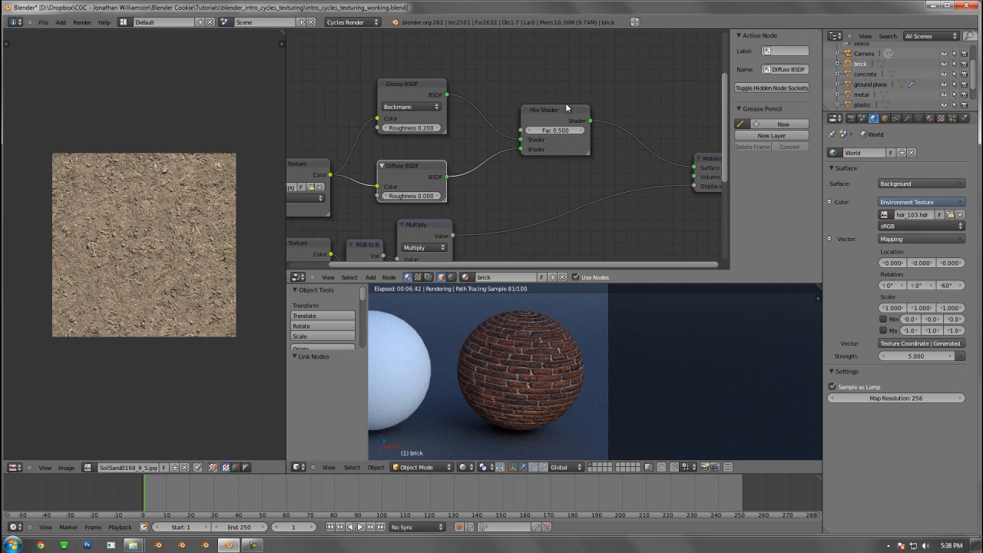
{"action": "left_click_drag", "start_coordinate": [566, 104], "coordinate": [553, 55]}
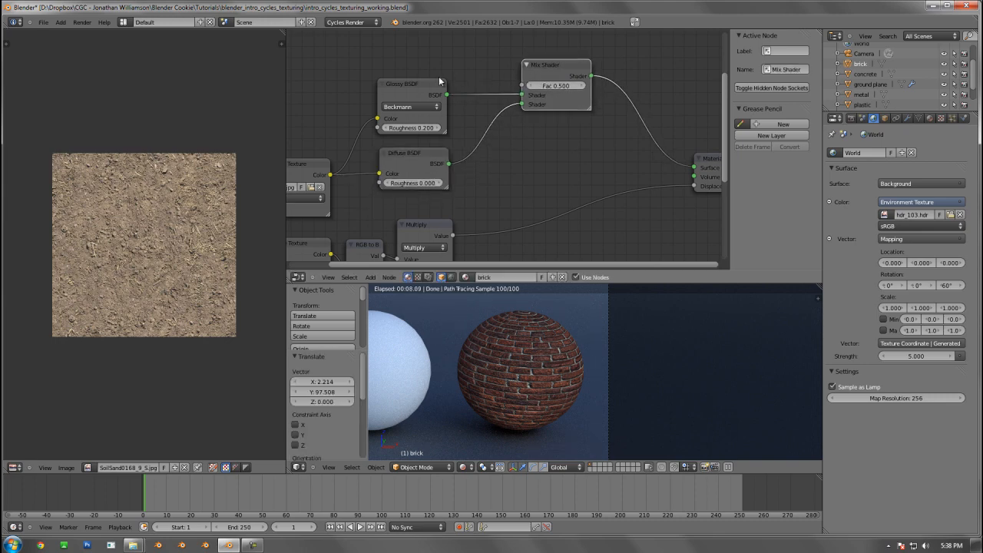
{"action": "left_click_drag", "start_coordinate": [424, 86], "coordinate": [425, 94]}
{"action": "scroll", "coordinate": [430, 111], "scroll_direction": "down", "scroll_amount": 2}
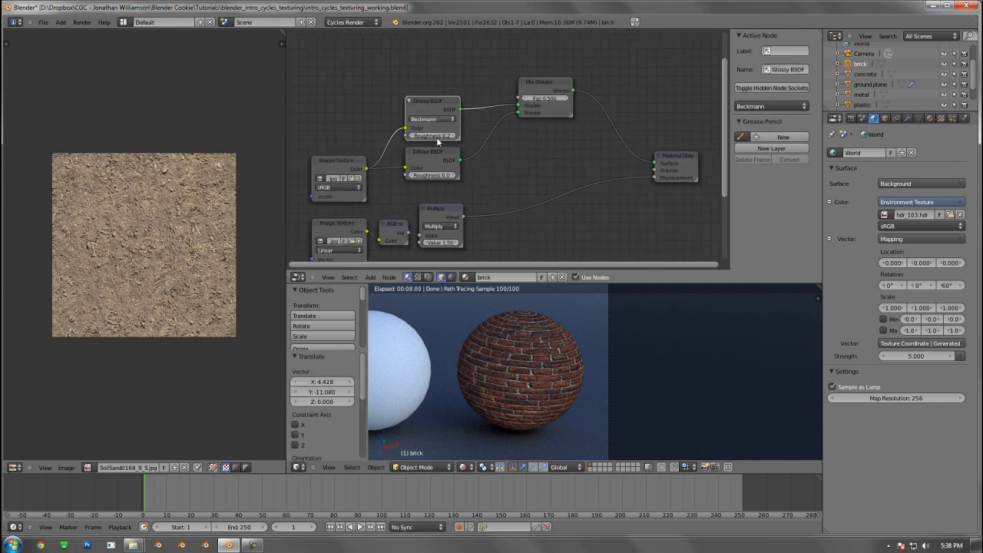
Duplicate the brick color Image Texture node above the Glossy BSDF and load BrickSmallBrown0138_2_S_spec.jpg into the copy
{"action": "middle_click_drag", "start_coordinate": [437, 138], "coordinate": [477, 146]}
{"action": "left_click", "coordinate": [391, 168]}
{"action": "key", "text": "shift+d"}
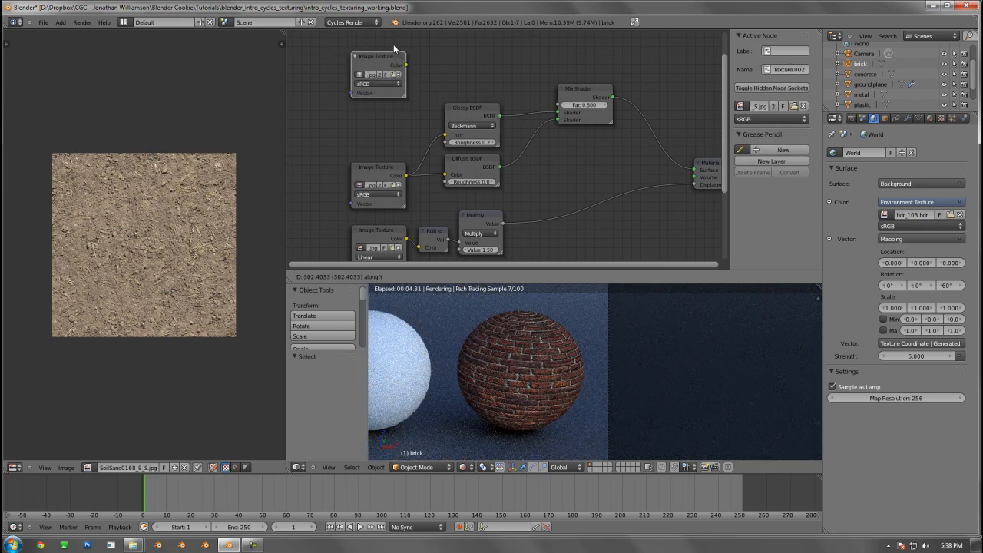
{"action": "left_click", "coordinate": [406, 46]}
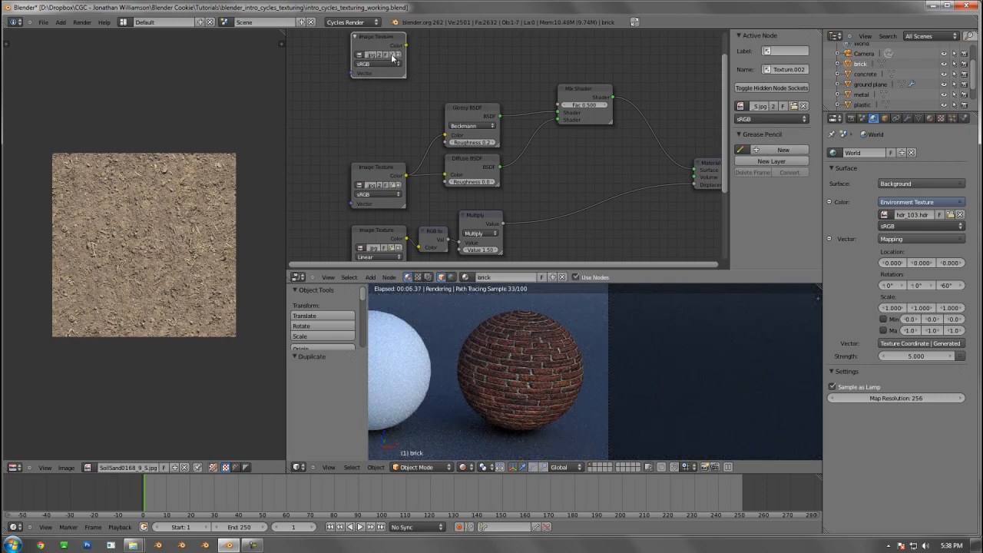
{"action": "left_click", "coordinate": [393, 54]}
{"action": "left_click", "coordinate": [179, 84]}
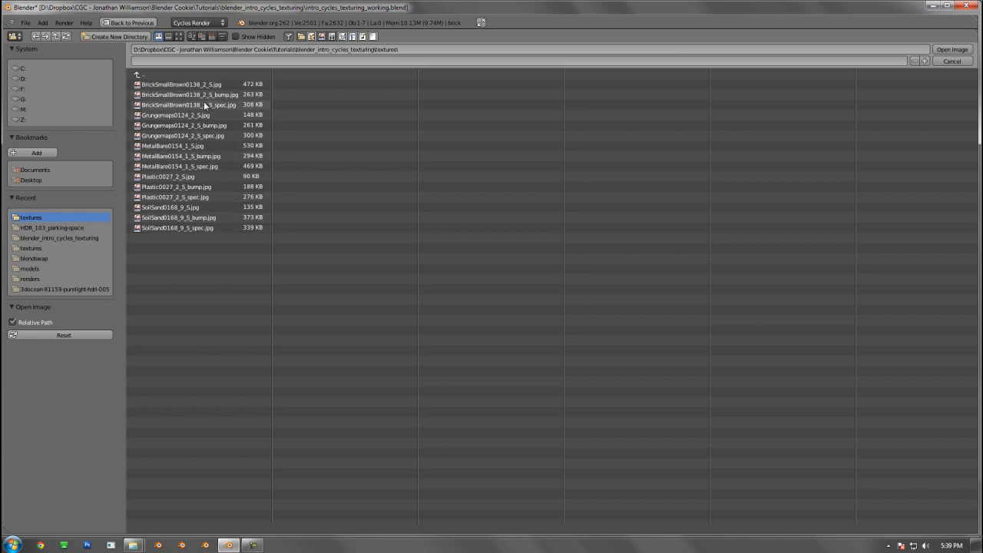
{"action": "double_click", "coordinate": [203, 103]}
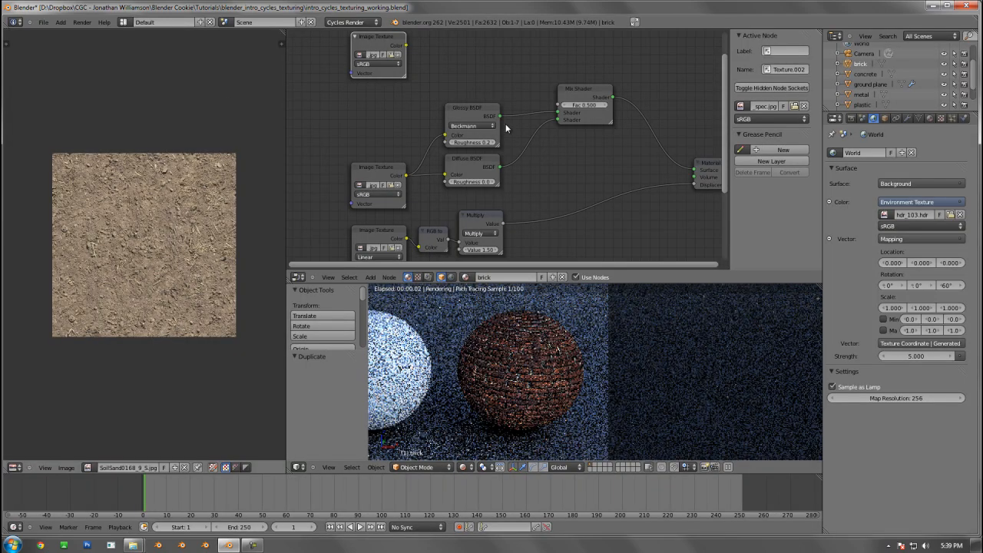
Duplicate the RGB to BW node beside the specular texture and route that texture through it into the Mix Shader's Fac input
{"action": "left_click", "coordinate": [434, 242]}
{"action": "key", "text": "shift+d"}
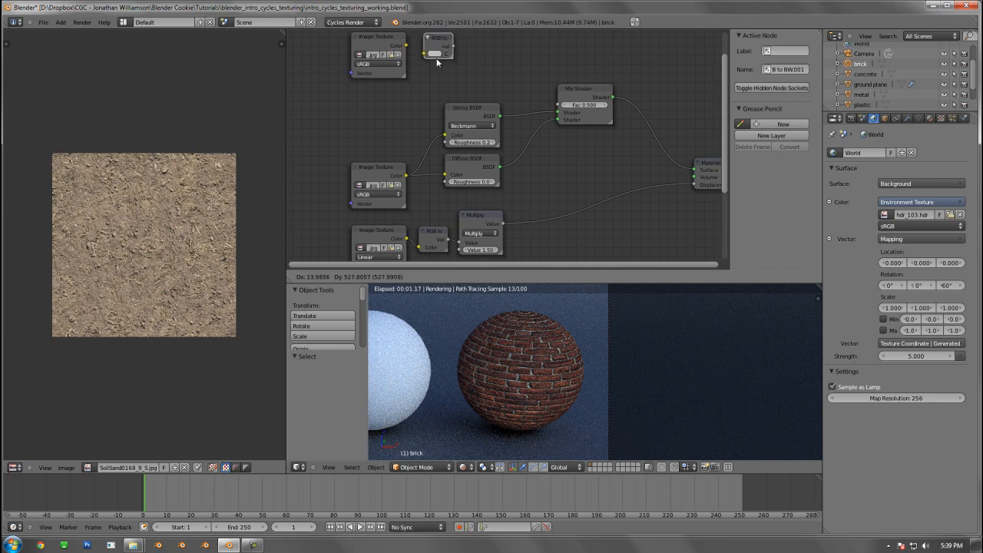
{"action": "left_click", "coordinate": [436, 54]}
{"action": "left_click_drag", "start_coordinate": [406, 45], "coordinate": [559, 104]}
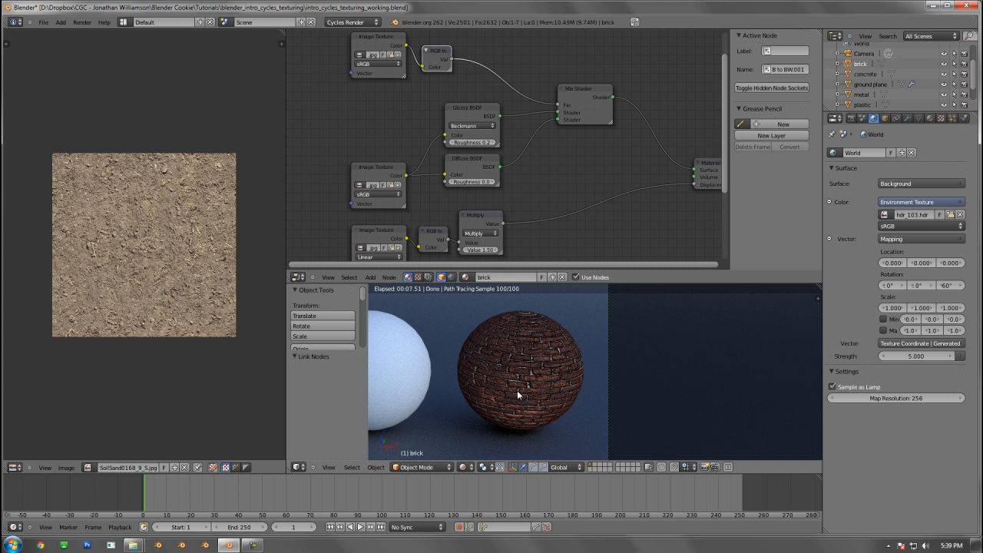
Set the Glossy BSDF's Roughness to 0.600 and nudge the node slightly closer to the Diffuse BSDF
{"action": "scroll", "coordinate": [486, 112], "scroll_direction": "up", "scroll_amount": 2}
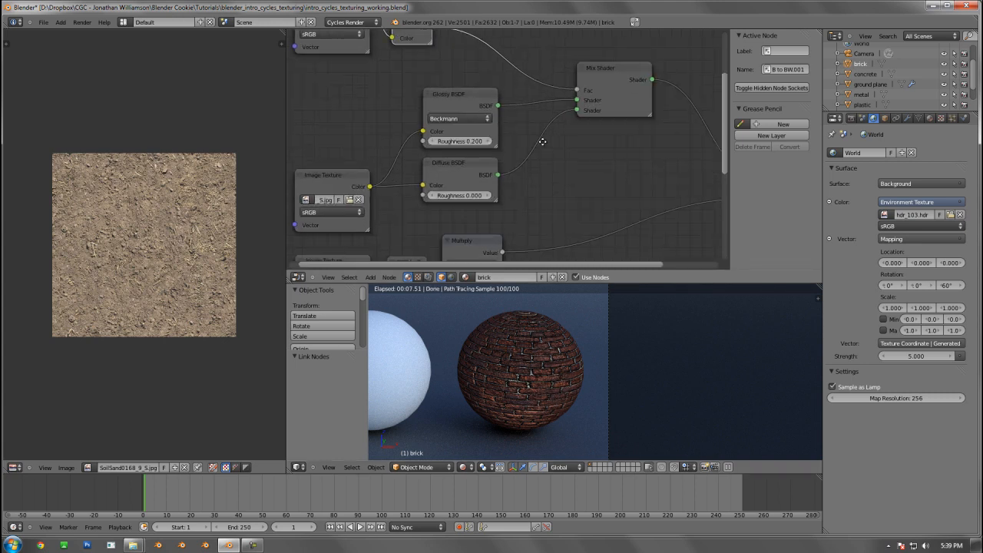
{"action": "middle_click_drag", "start_coordinate": [542, 143], "coordinate": [523, 133]}
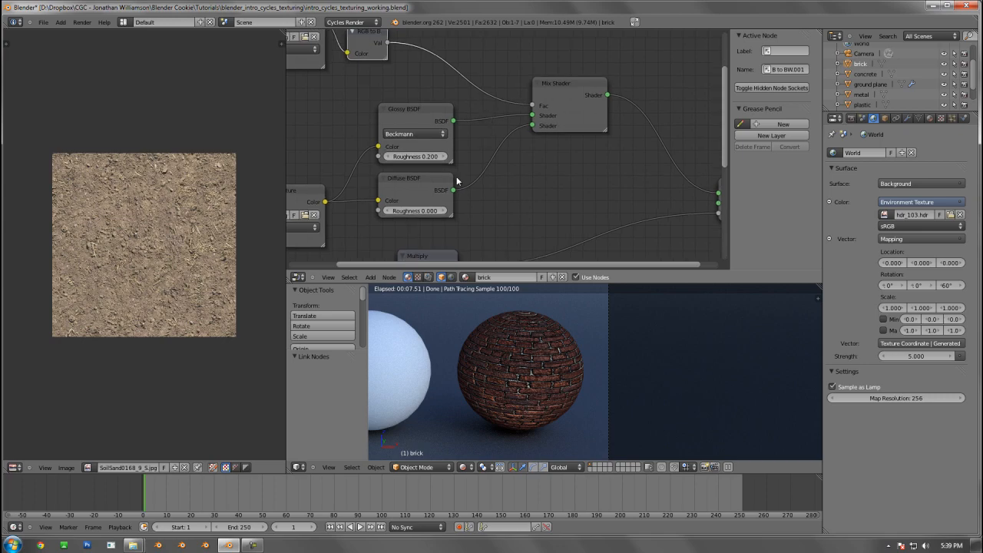
{"action": "left_click", "coordinate": [446, 157]}
{"action": "left_click", "coordinate": [446, 157]}
{"action": "left_click", "coordinate": [446, 157]}
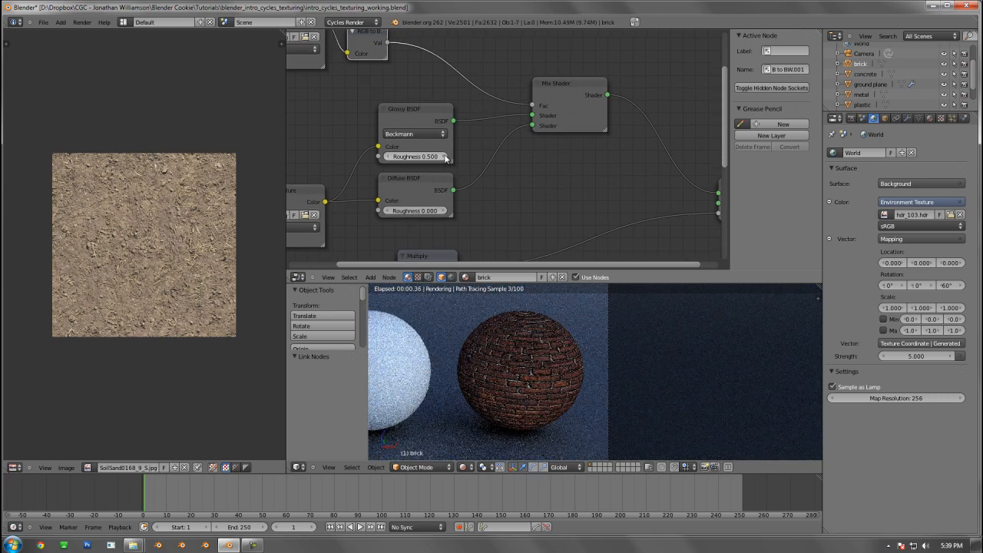
{"action": "left_click", "coordinate": [446, 157]}
{"action": "left_click", "coordinate": [446, 157]}
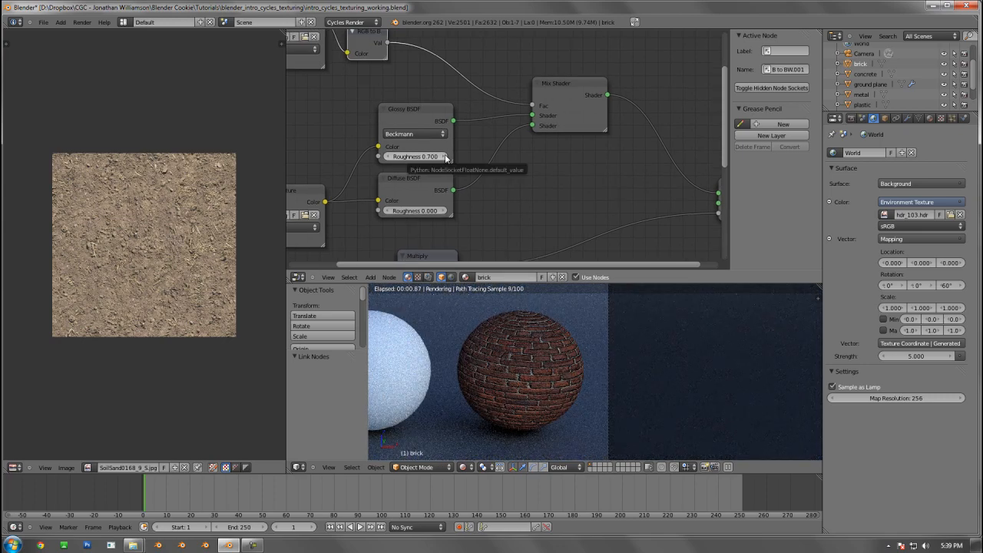
{"action": "left_click", "coordinate": [390, 158]}
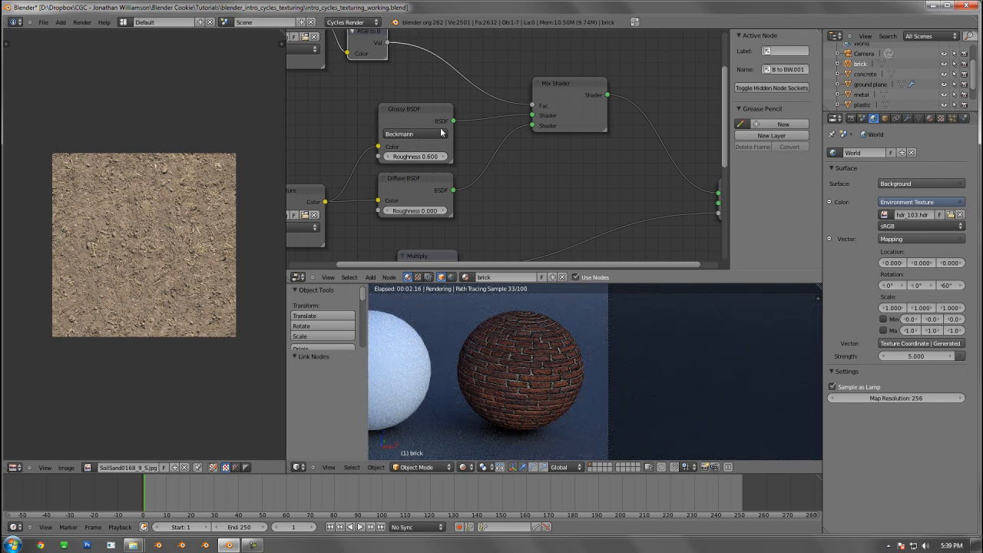
{"action": "left_click_drag", "start_coordinate": [430, 106], "coordinate": [433, 113]}
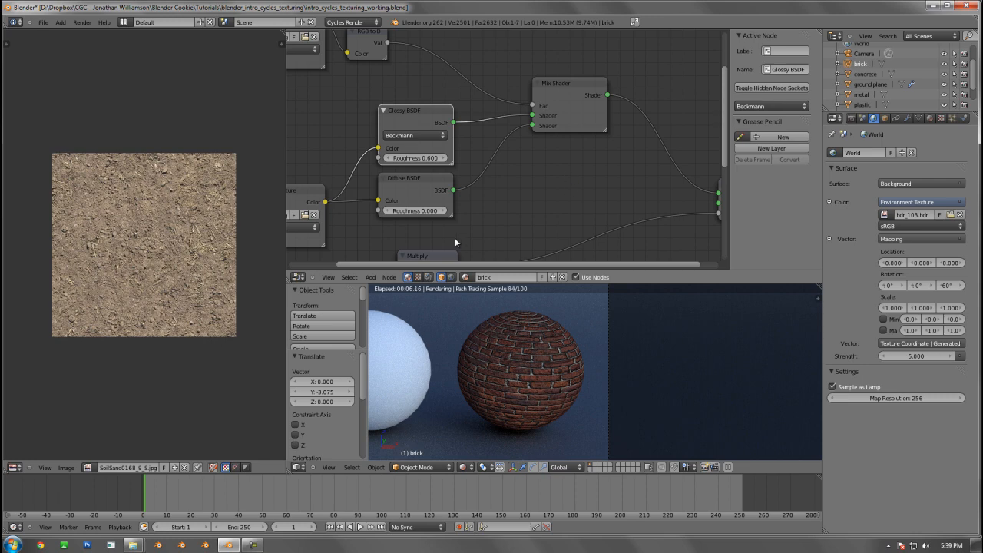
Move the specular Image Texture and its RGB to BW node down, closer to the rest of the brick node tree
{"action": "scroll", "coordinate": [461, 238], "scroll_direction": "down", "scroll_amount": 2}
{"action": "scroll", "coordinate": [535, 204], "scroll_direction": "down", "scroll_amount": 1}
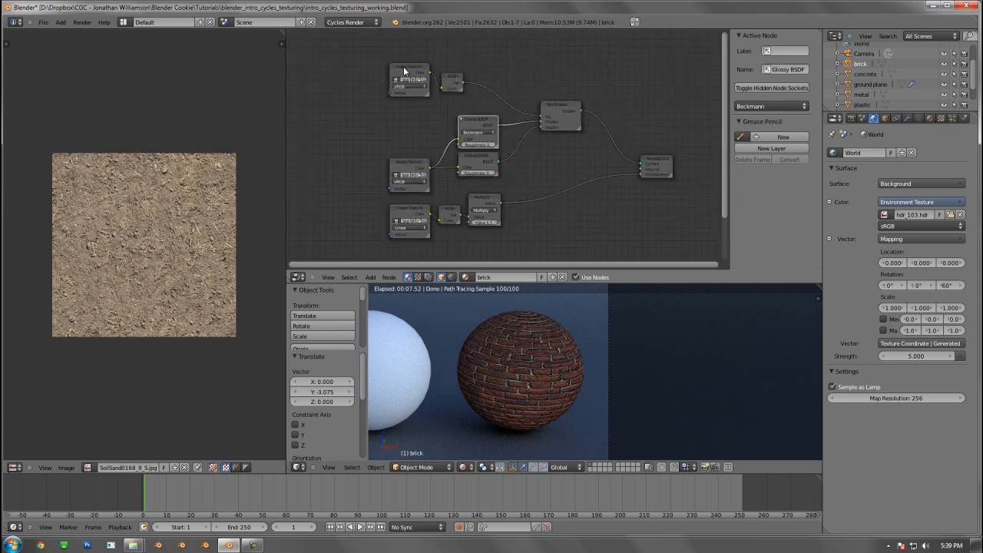
{"action": "left_click_drag", "start_coordinate": [405, 70], "coordinate": [448, 92]}
{"action": "left_click", "coordinate": [453, 75], "text": "shift"}
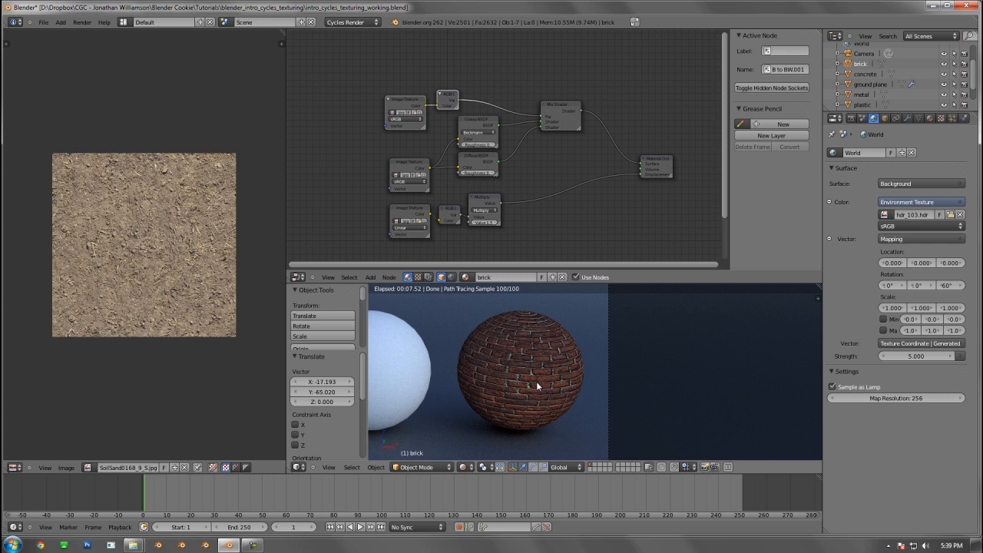
{"action": "scroll", "coordinate": [438, 171], "scroll_direction": "up", "scroll_amount": 1}
{"action": "middle_click_drag", "start_coordinate": [439, 172], "coordinate": [495, 168]}
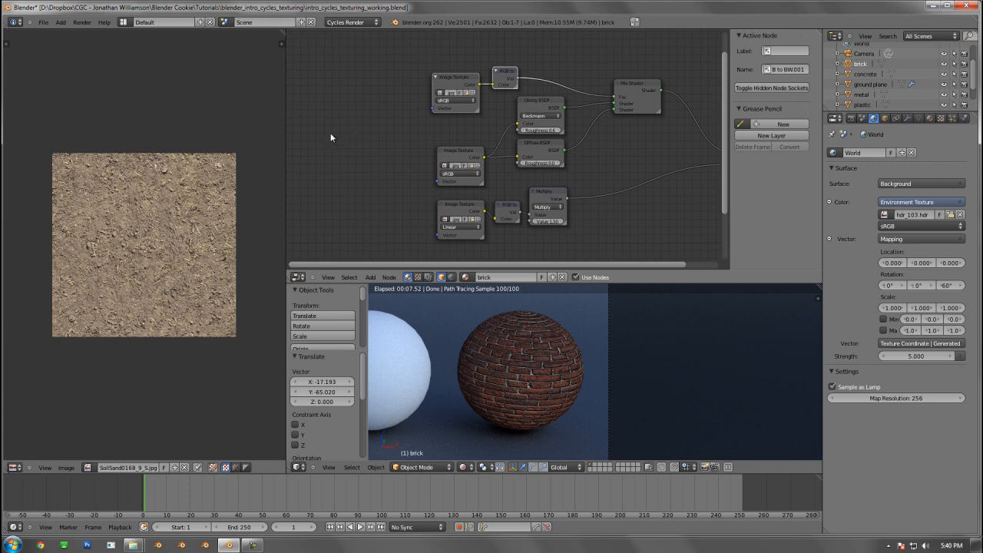
Add a Mapping node, link its Vector output to all three brick Image Textures, and nudge the specular texture and RGB to BW nodes slightly
{"action": "key", "text": "shift+a"}
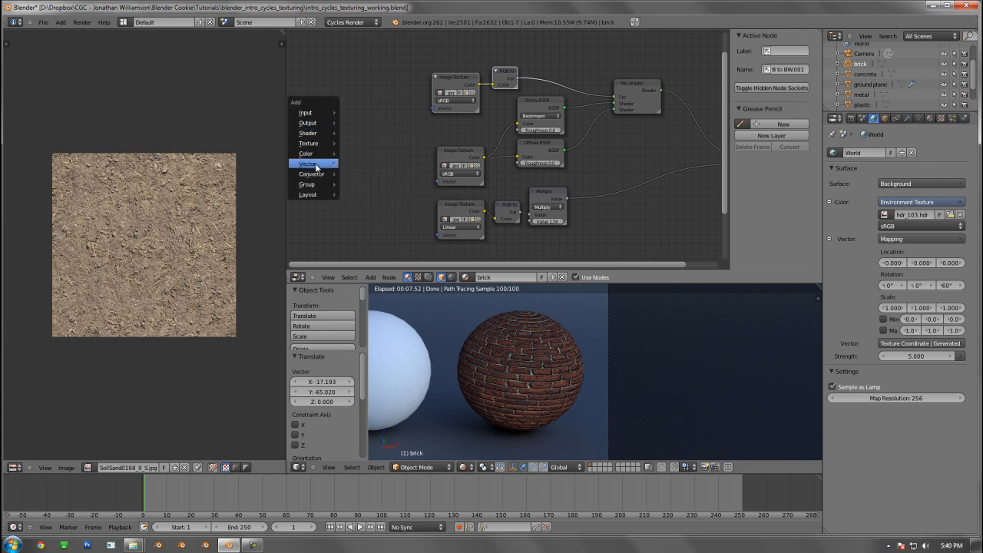
{"action": "mouse_move", "coordinate": [316, 168]}
{"action": "left_click", "coordinate": [360, 172]}
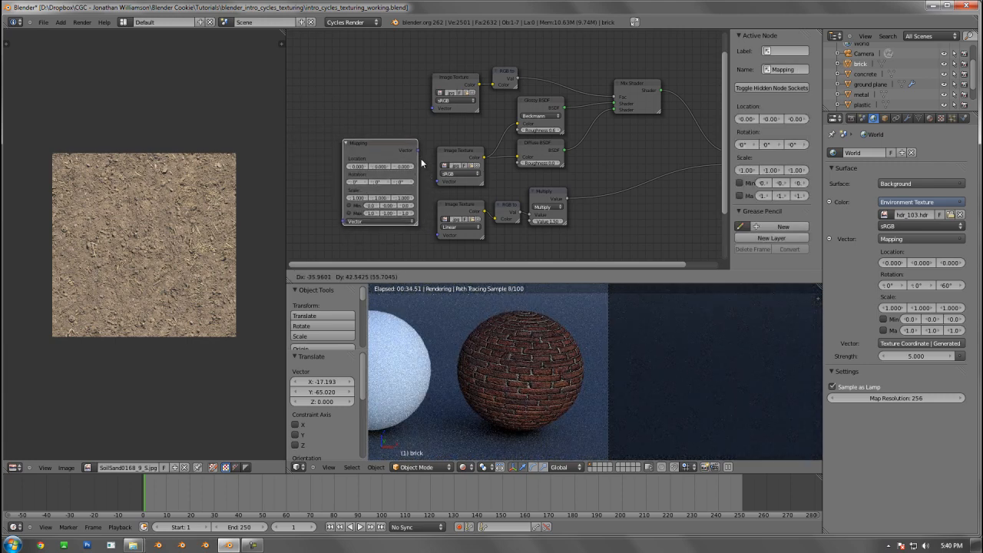
{"action": "left_click", "coordinate": [403, 138]}
{"action": "left_click_drag", "start_coordinate": [402, 125], "coordinate": [438, 182]}
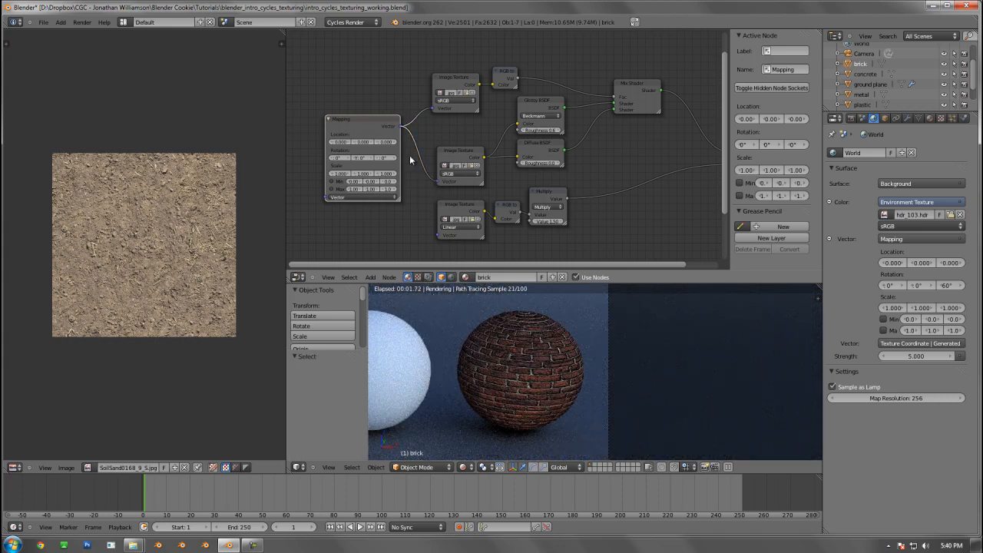
{"action": "key", "text": "g"}
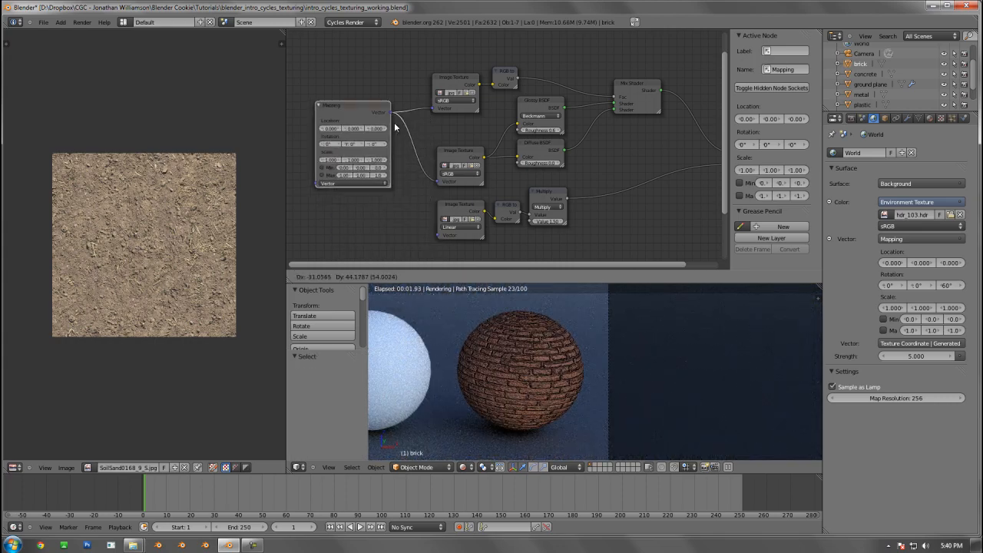
{"action": "left_click", "coordinate": [382, 147]}
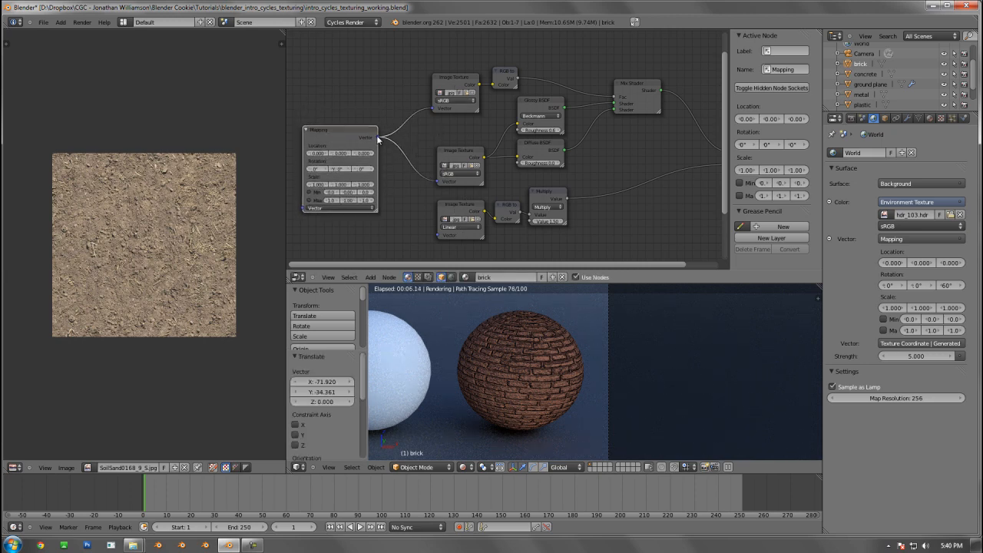
{"action": "left_click_drag", "start_coordinate": [378, 137], "coordinate": [438, 232]}
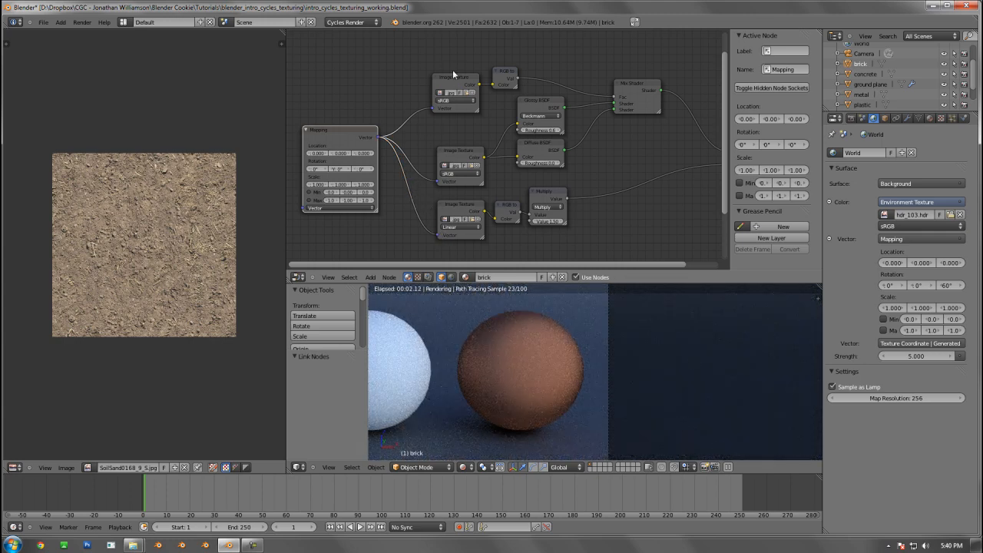
{"action": "left_click_drag", "start_coordinate": [466, 82], "coordinate": [498, 70]}
{"action": "middle_click_drag", "start_coordinate": [512, 147], "coordinate": [588, 130]}
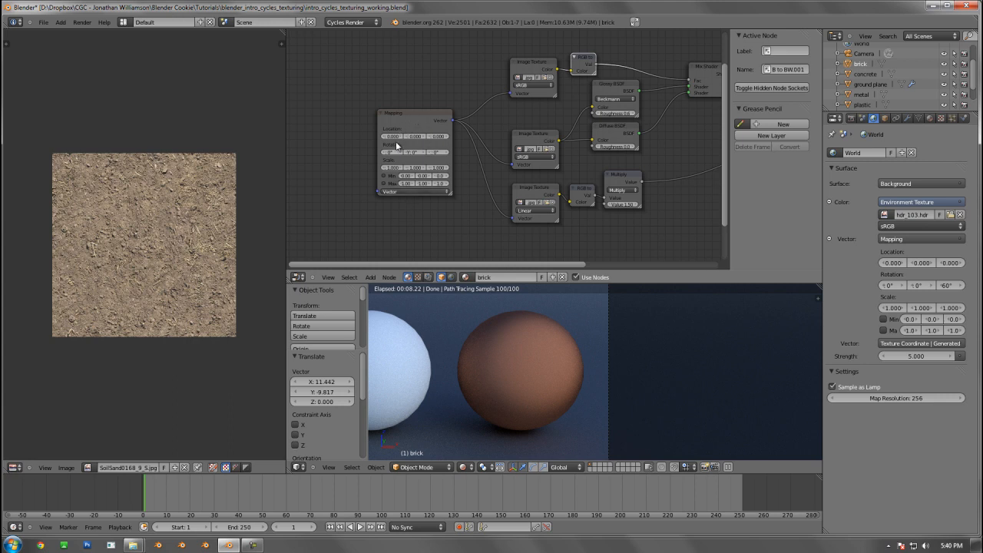
Add a Texture Coordinate node before the Mapping node and link its UV output to the Mapping node's Vector input
{"action": "left_click", "coordinate": [391, 191]}
{"action": "key", "text": "shift+a"}
{"action": "mouse_move", "coordinate": [374, 178]}
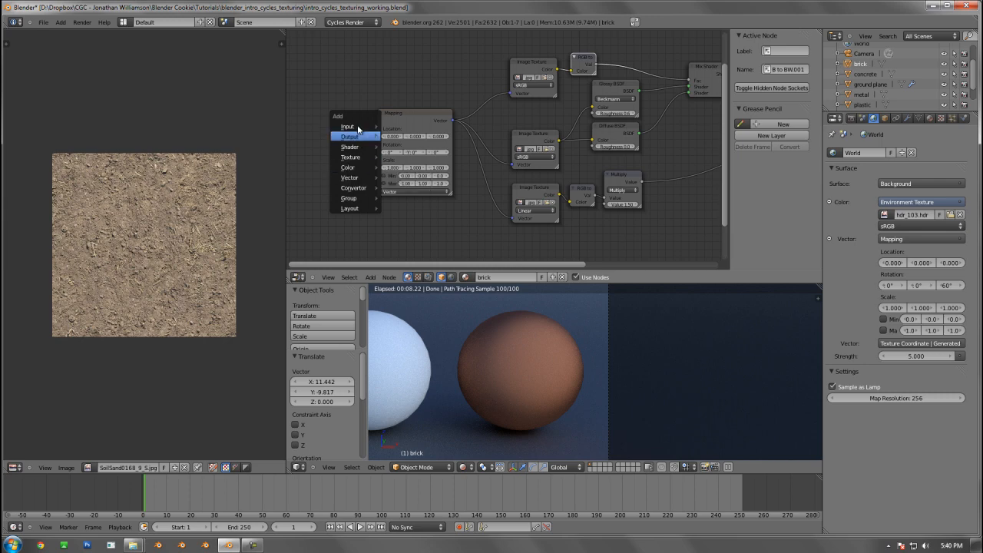
{"action": "mouse_move", "coordinate": [369, 126]}
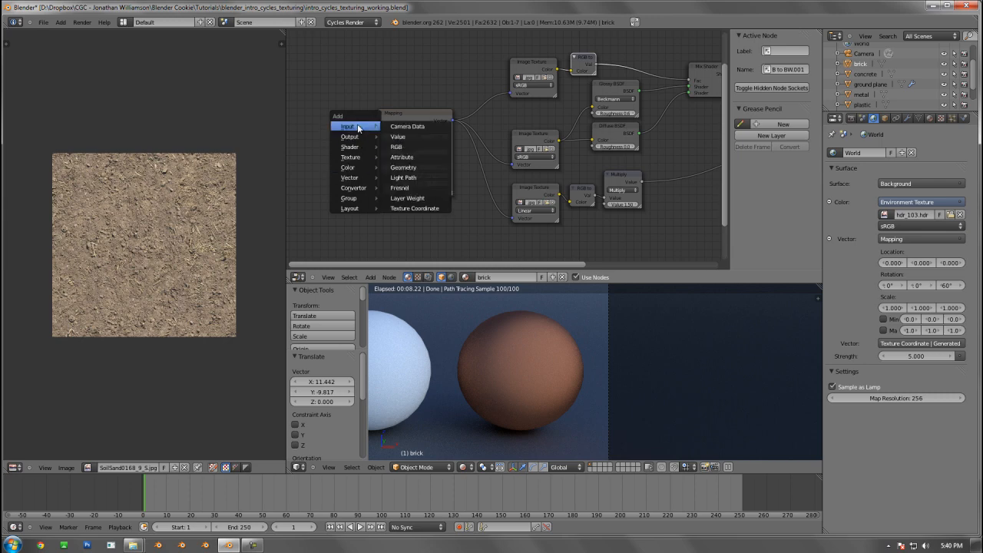
{"action": "left_click", "coordinate": [413, 208]}
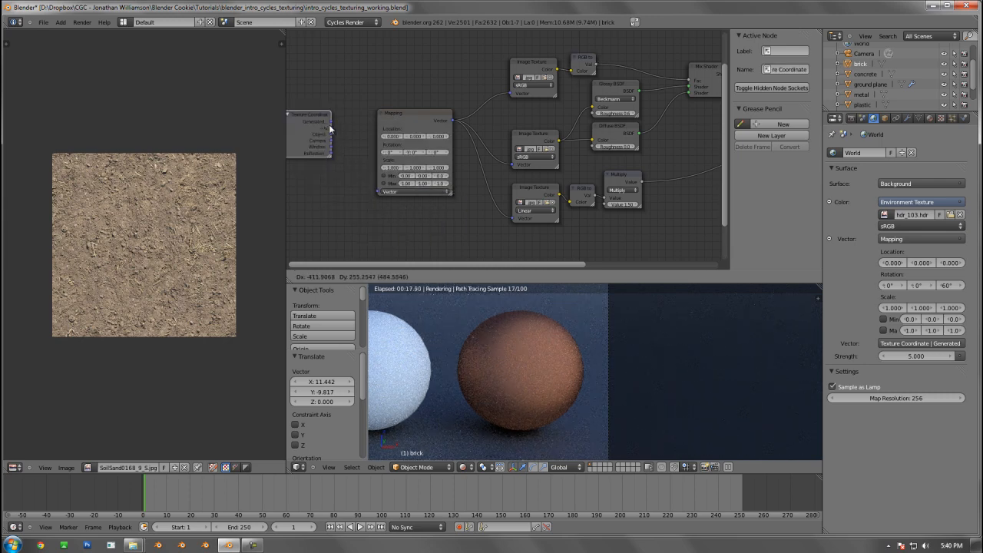
{"action": "left_click", "coordinate": [330, 129]}
{"action": "left_click_drag", "start_coordinate": [331, 127], "coordinate": [350, 128]}
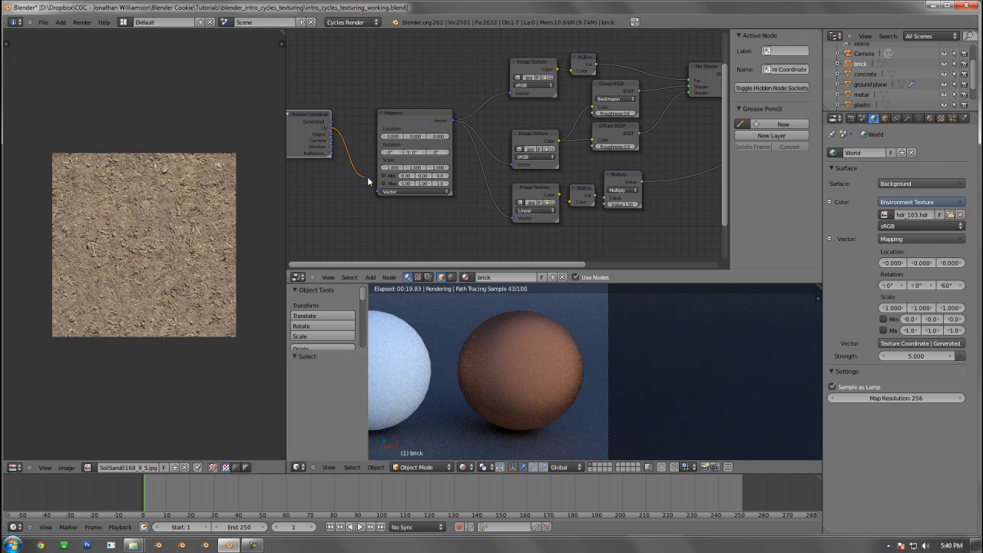
{"action": "left_click_drag", "start_coordinate": [368, 182], "coordinate": [379, 190]}
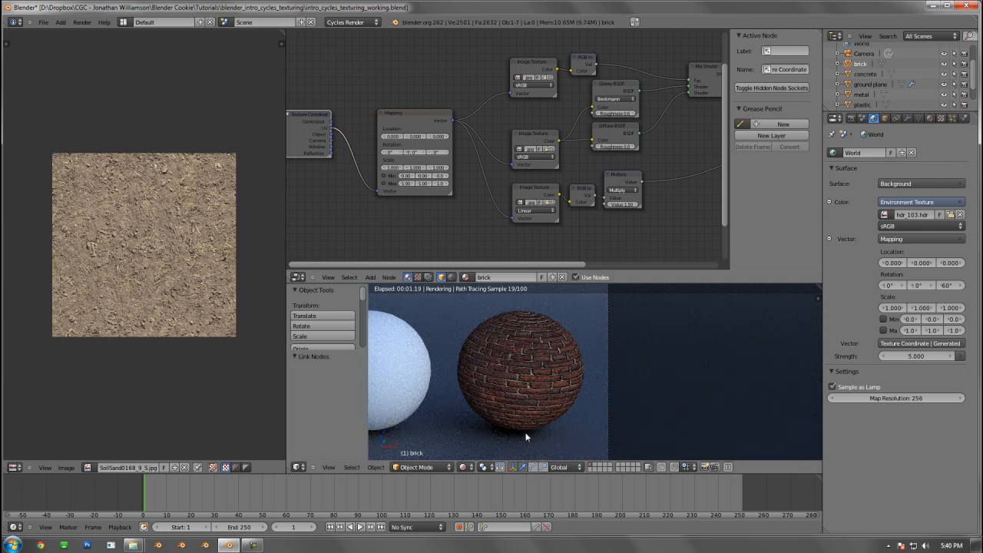
Set the brick Mapping node's Scale to 2 on X, Y and Z
{"action": "scroll", "coordinate": [430, 184], "scroll_direction": "up", "scroll_amount": 3}
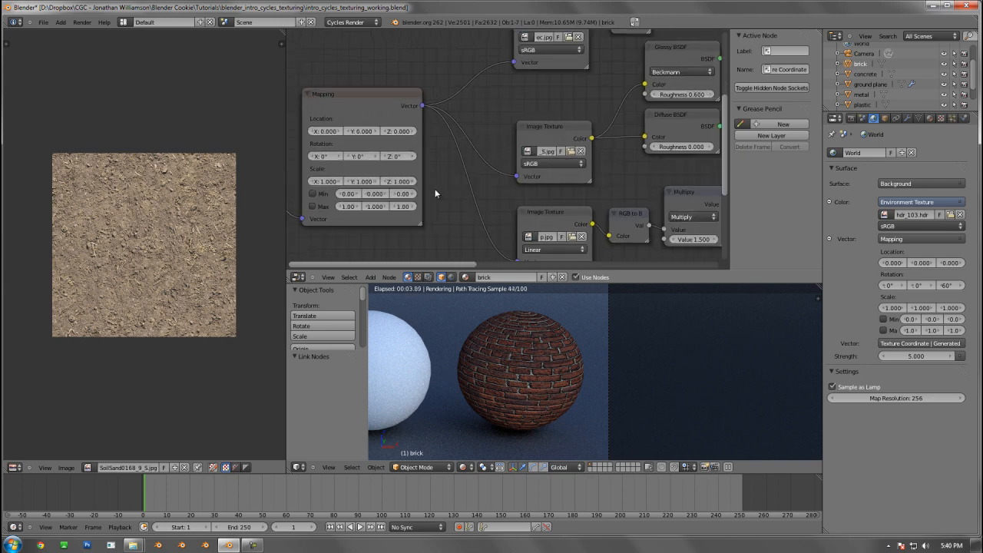
{"action": "middle_click_drag", "start_coordinate": [456, 192], "coordinate": [533, 191]}
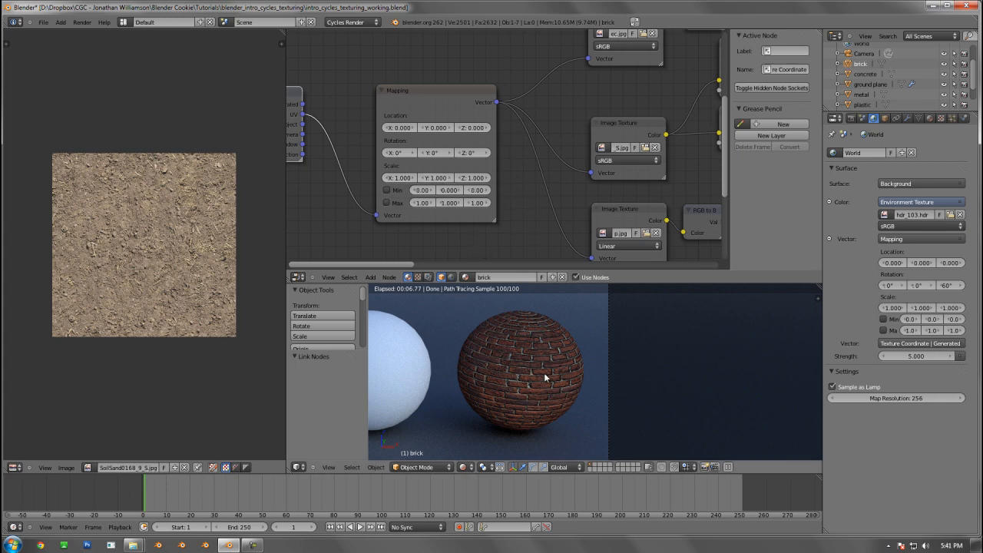
{"action": "left_click", "coordinate": [398, 177]}
{"action": "type", "text": "2"}
{"action": "key", "text": "Tab"}
{"action": "type", "text": "2"}
{"action": "key", "text": "Tab"}
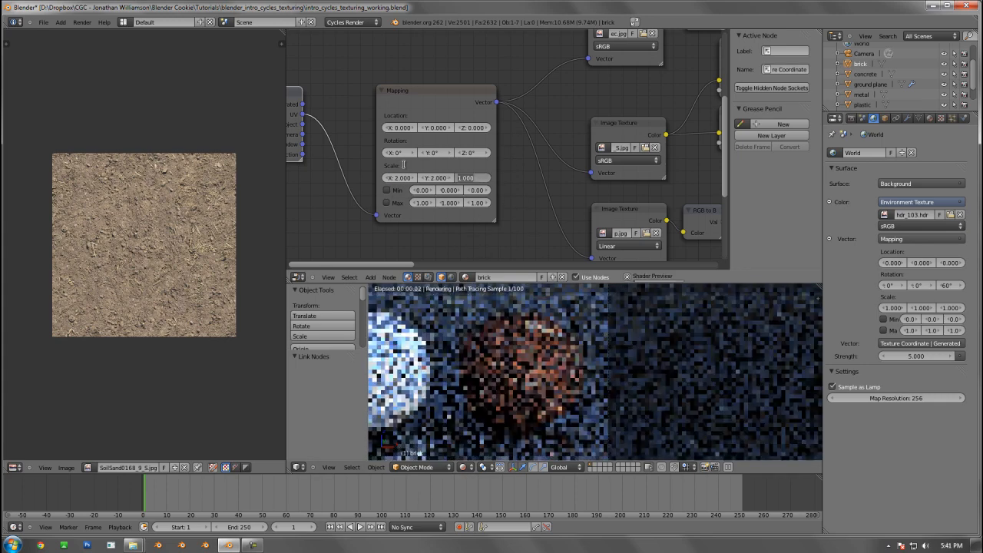
{"action": "type", "text": "2"}
{"action": "key", "text": "Return"}
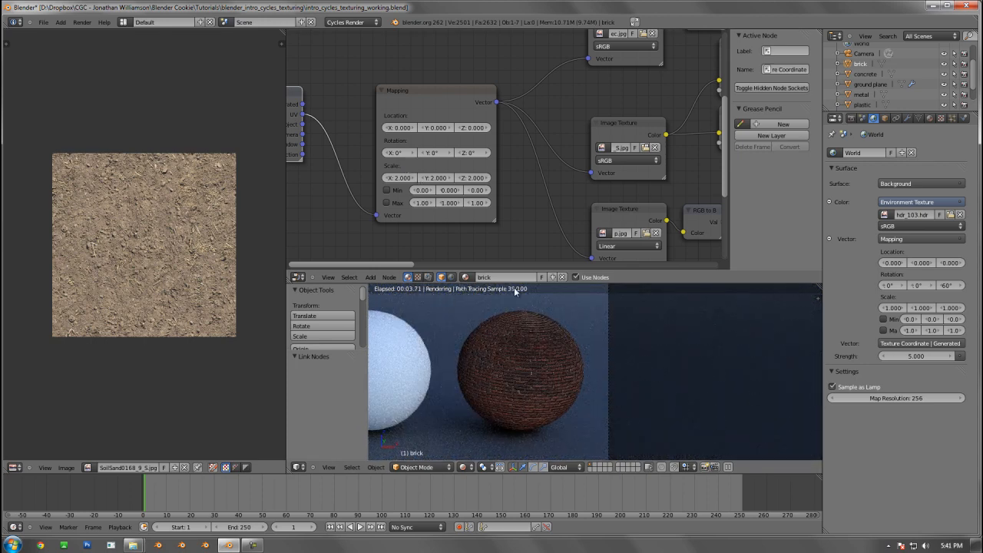
Set the brick Mapping node's Scale to 0.5 on all three axes
{"action": "left_click", "coordinate": [399, 177]}
{"action": "type", "text": ".5"}
{"action": "key", "text": "Tab"}
{"action": "type", "text": ".5"}
{"action": "key", "text": "Tab"}
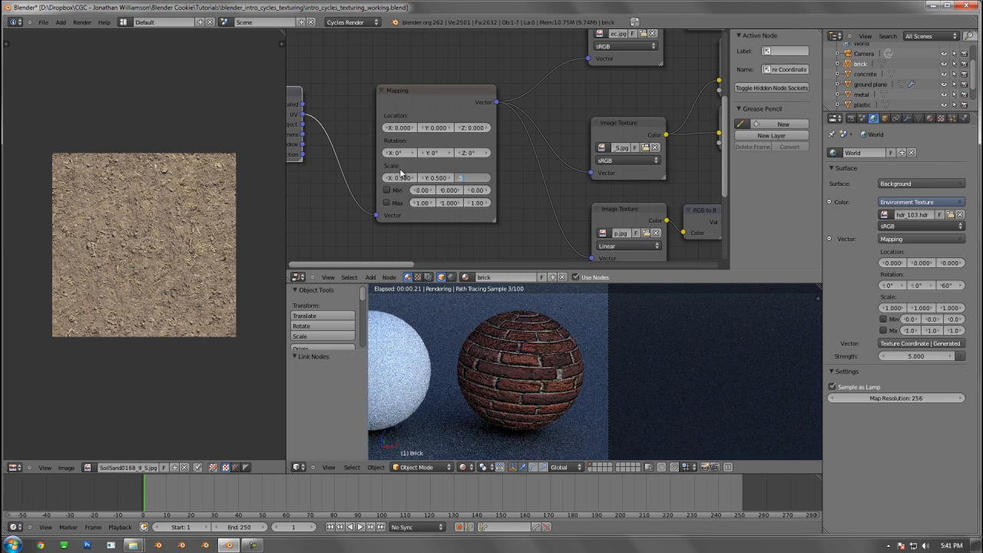
{"action": "type", "text": ".5"}
{"action": "key", "text": "Return"}
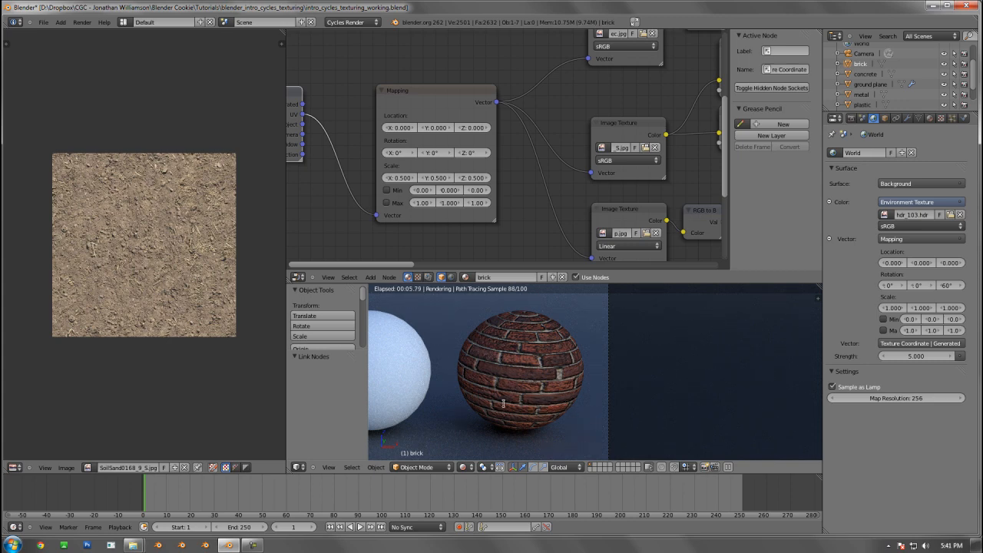
Return the brick Mapping node's Scale to 1 on X, Y and Z
{"action": "left_click", "coordinate": [397, 177]}
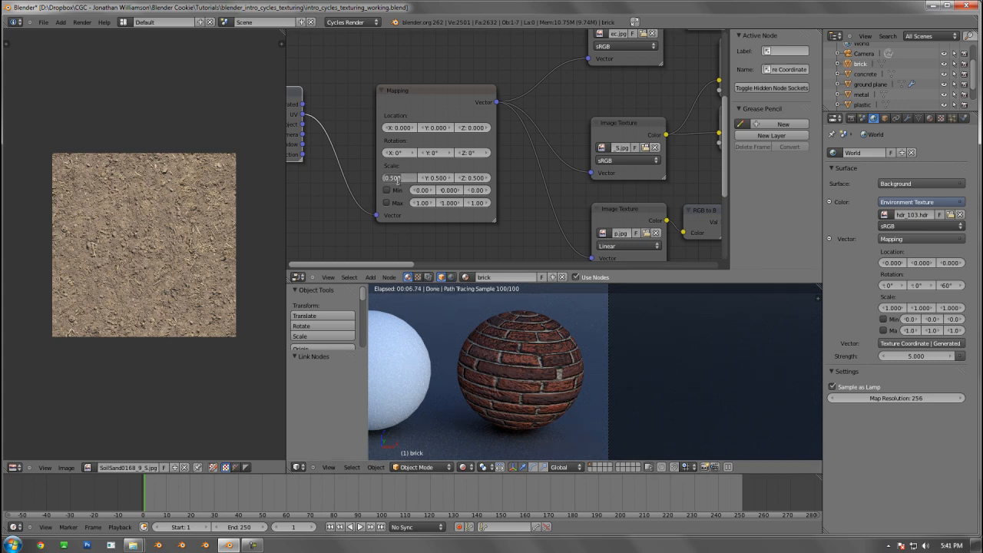
{"action": "type", "text": "1"}
{"action": "key", "text": "Tab"}
{"action": "type", "text": "1"}
{"action": "key", "text": "Return"}
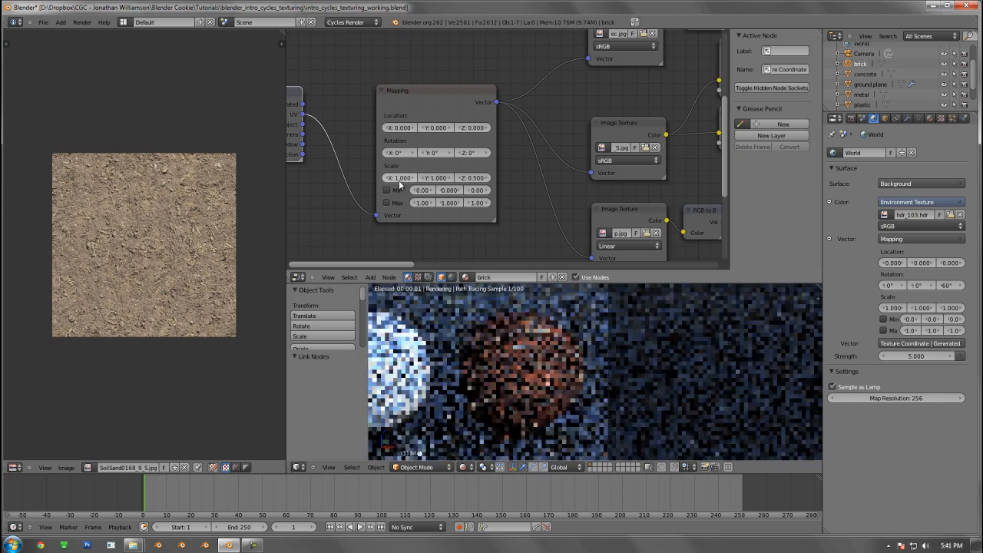
{"action": "left_click", "coordinate": [475, 178]}
{"action": "type", "text": "1"}
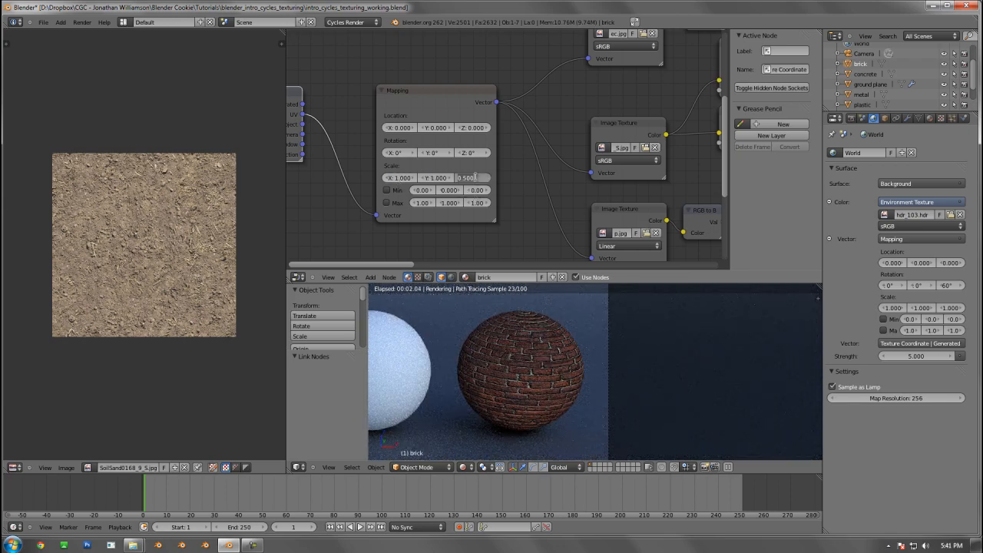
{"action": "key", "text": "Return"}
Try out arbitrary rotations on the Mapping node's three axes and reset its X, Y and Z Rotation to 0°
{"action": "left_click_drag", "start_coordinate": [485, 159], "coordinate": [462, 158]}
{"action": "left_click_drag", "start_coordinate": [418, 156], "coordinate": [424, 156]}
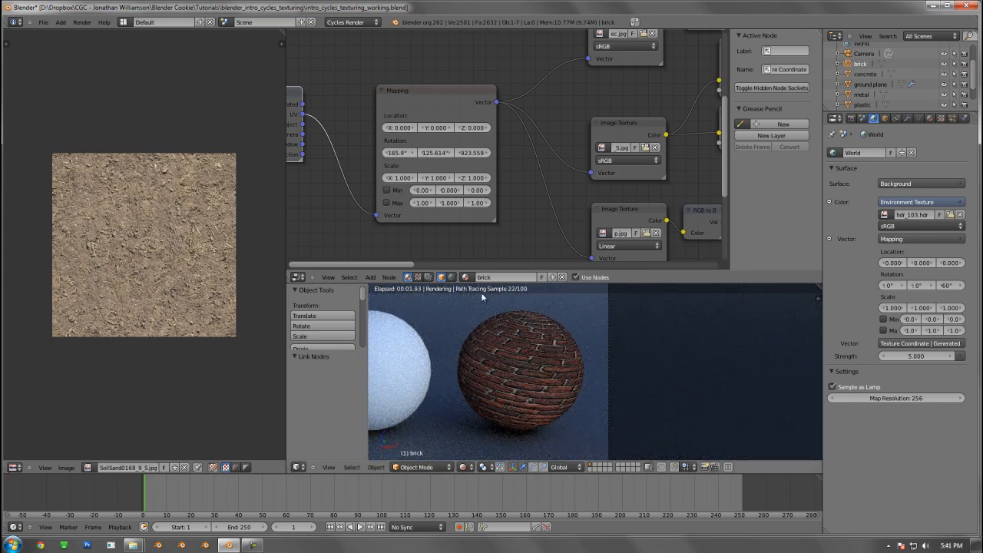
{"action": "left_click", "coordinate": [407, 153]}
{"action": "type", "text": "0"}
{"action": "key", "text": "Tab"}
{"action": "type", "text": "0"}
{"action": "key", "text": "Tab"}
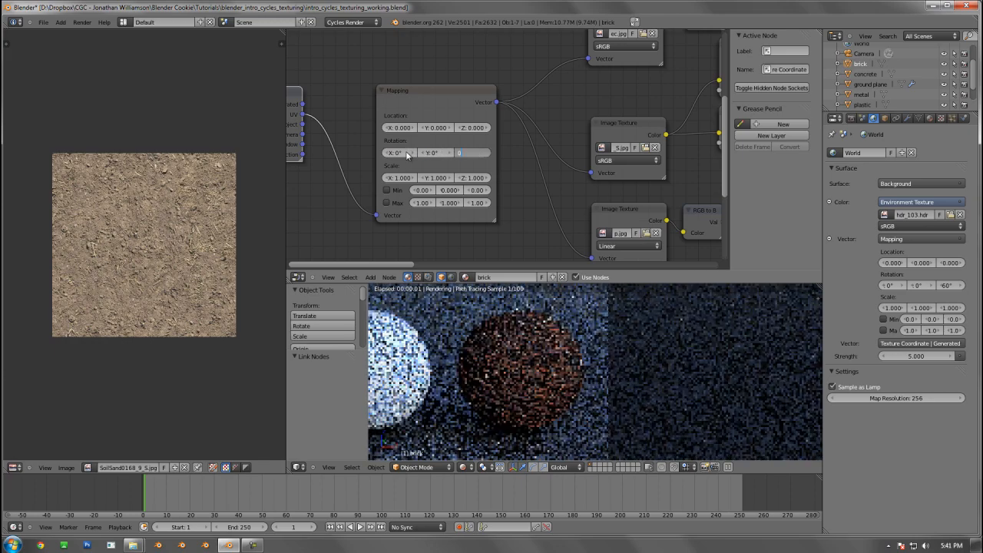
{"action": "type", "text": "0"}
{"action": "key", "text": "Return"}
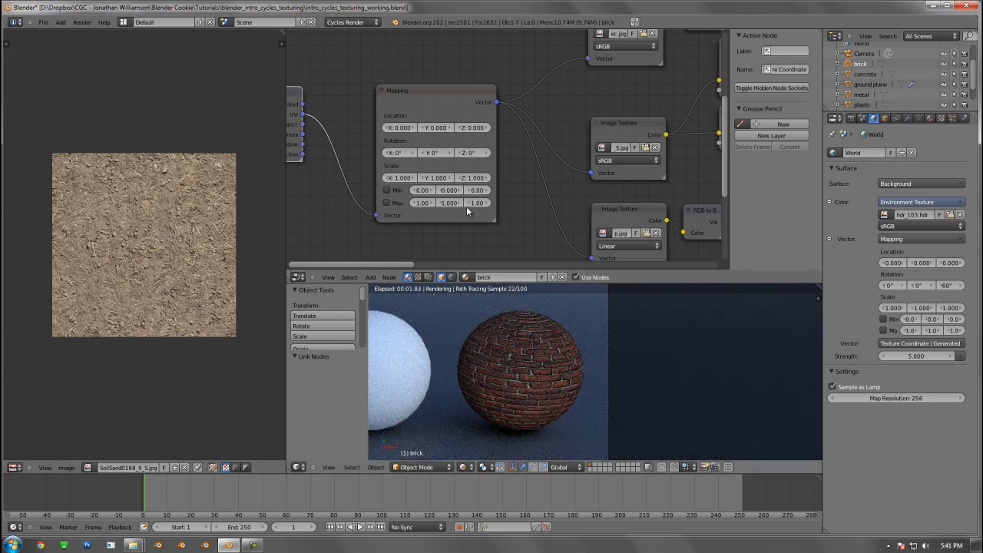
Try offsetting the Mapping node's Location on all three axes and reset its X, Y and Z values to 0
{"action": "left_click_drag", "start_coordinate": [415, 129], "coordinate": [512, 132]}
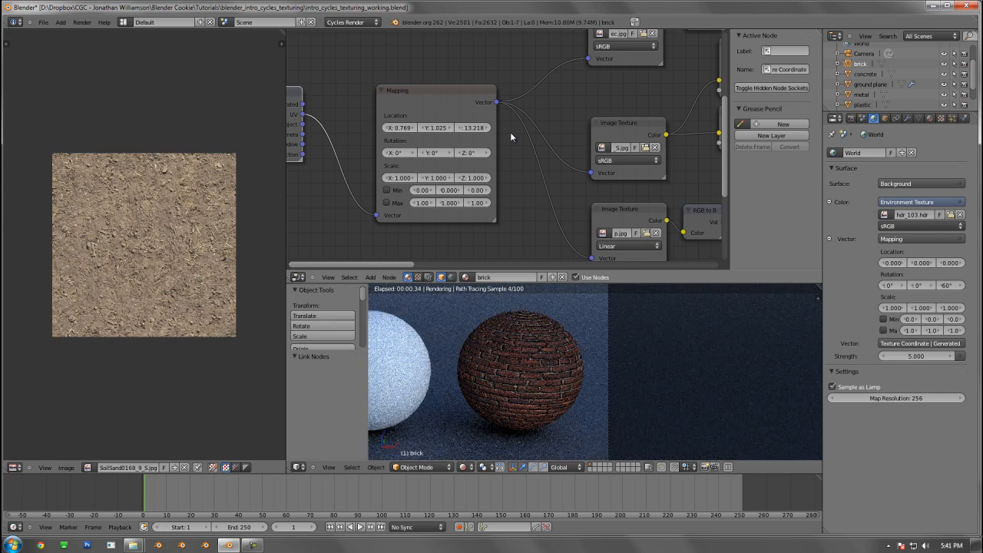
{"action": "left_click", "coordinate": [470, 127]}
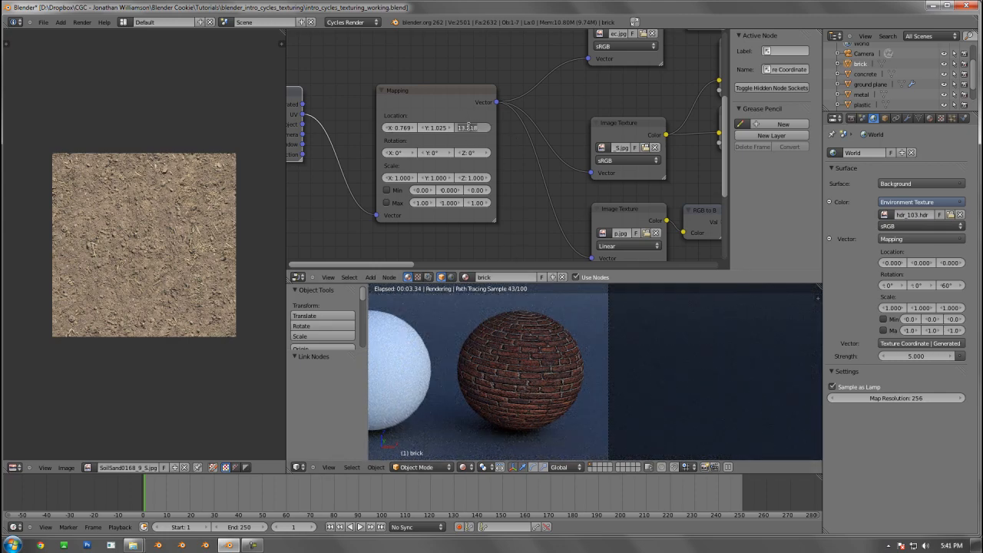
{"action": "type", "text": "0"}
{"action": "key", "text": "shift+Tab"}
{"action": "type", "text": "0"}
{"action": "key", "text": "shift+Tab"}
{"action": "type", "text": "0"}
{"action": "key", "text": "Return"}
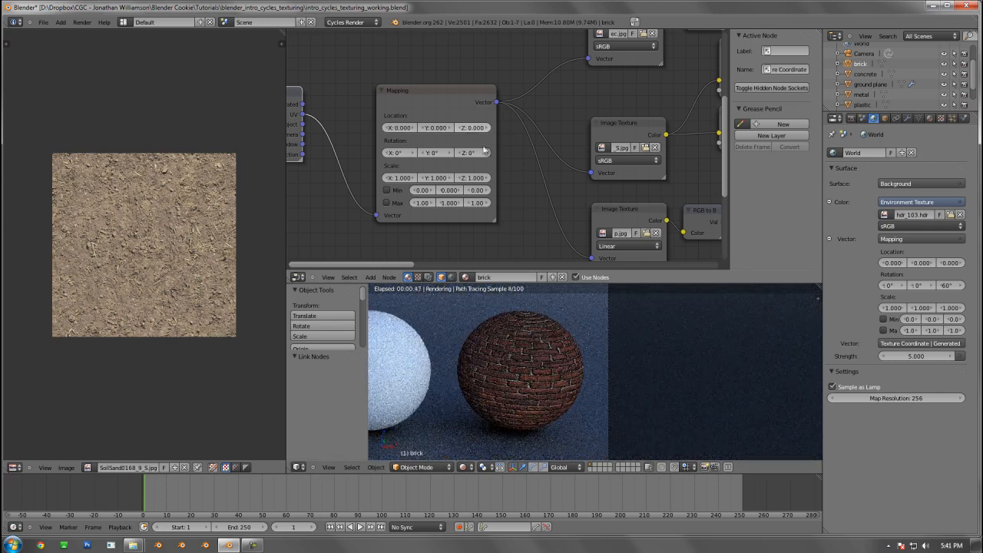
Check all five spheres in the rendered viewport and save over the existing working blend file
{"action": "scroll", "coordinate": [504, 364], "scroll_direction": "down", "scroll_amount": 1}
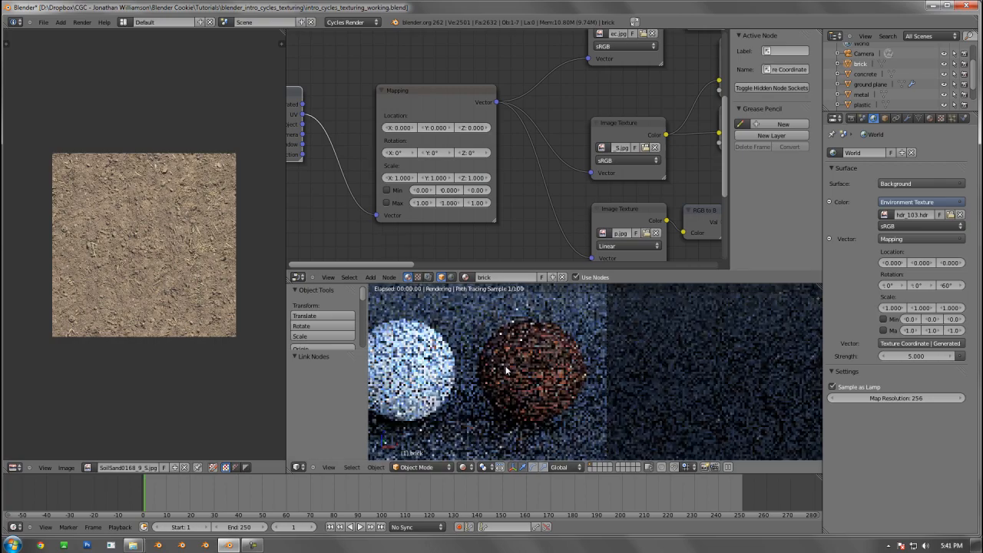
{"action": "scroll", "coordinate": [507, 374], "scroll_direction": "down", "scroll_amount": 3}
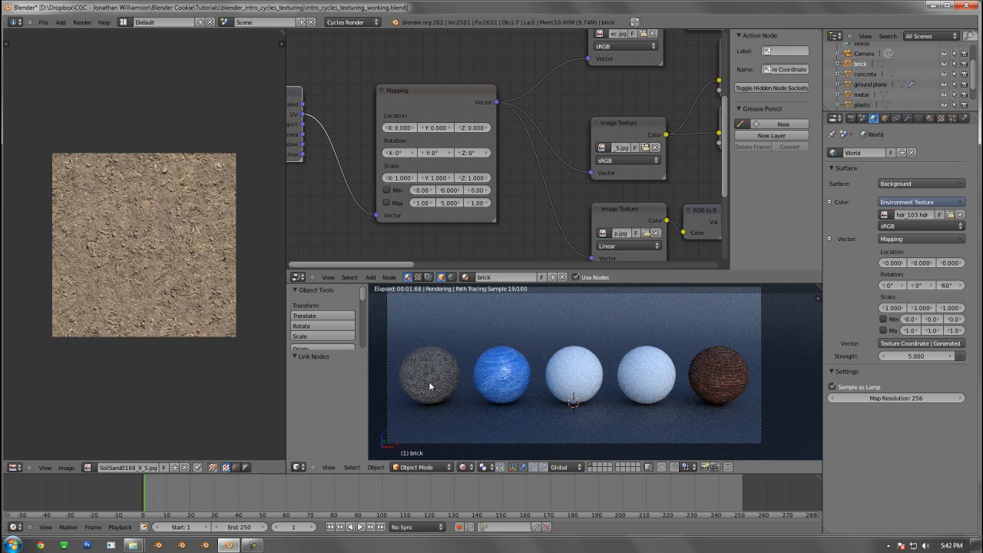
{"action": "middle_click_drag", "start_coordinate": [549, 369], "coordinate": [548, 371], "text": "shift"}
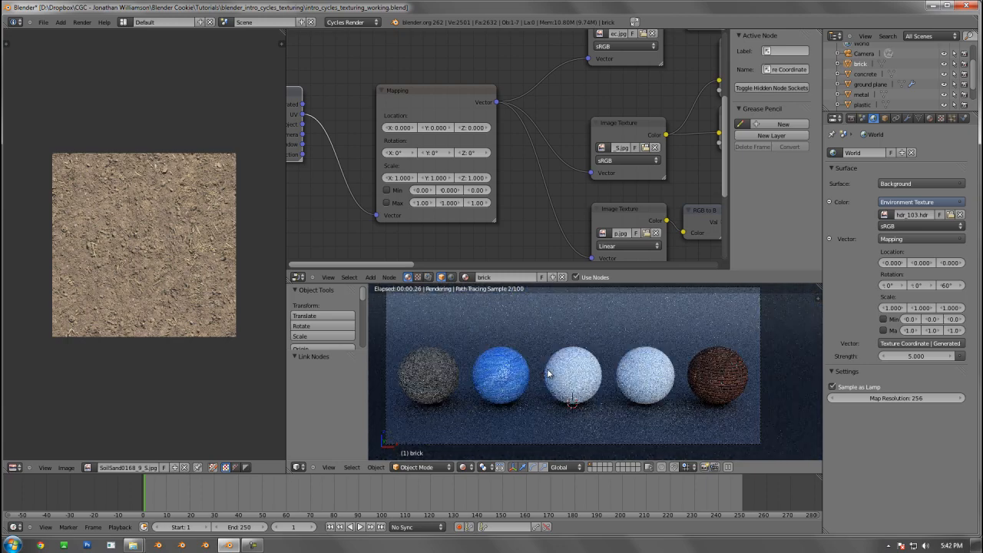
{"action": "scroll", "coordinate": [548, 374], "scroll_direction": "up", "scroll_amount": 2}
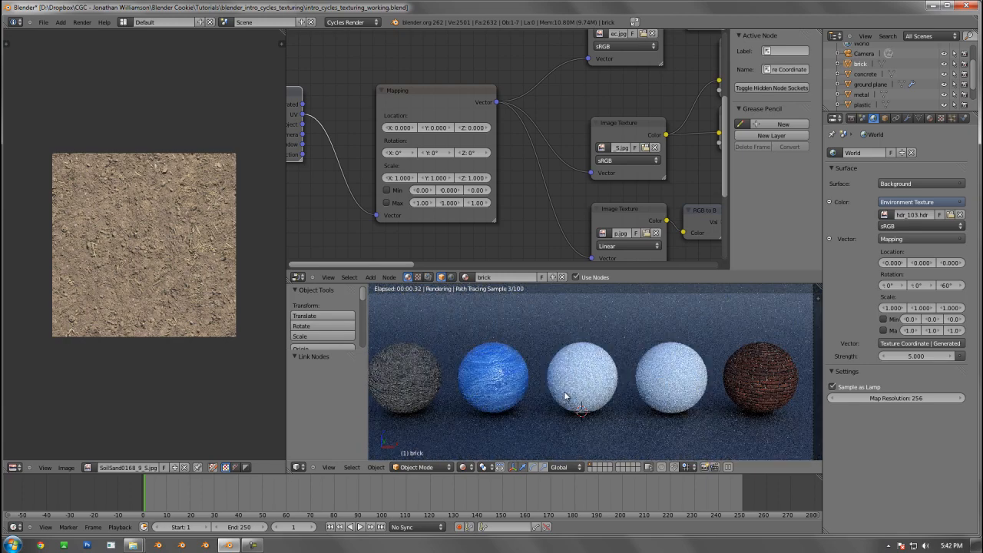
{"action": "key", "text": "ctrl+s"}
{"action": "left_click", "coordinate": [565, 396]}
Open intro_cycles_texturing_finish.blend and leave its render result for the 3D view
{"action": "key", "text": "ctrl+o"}
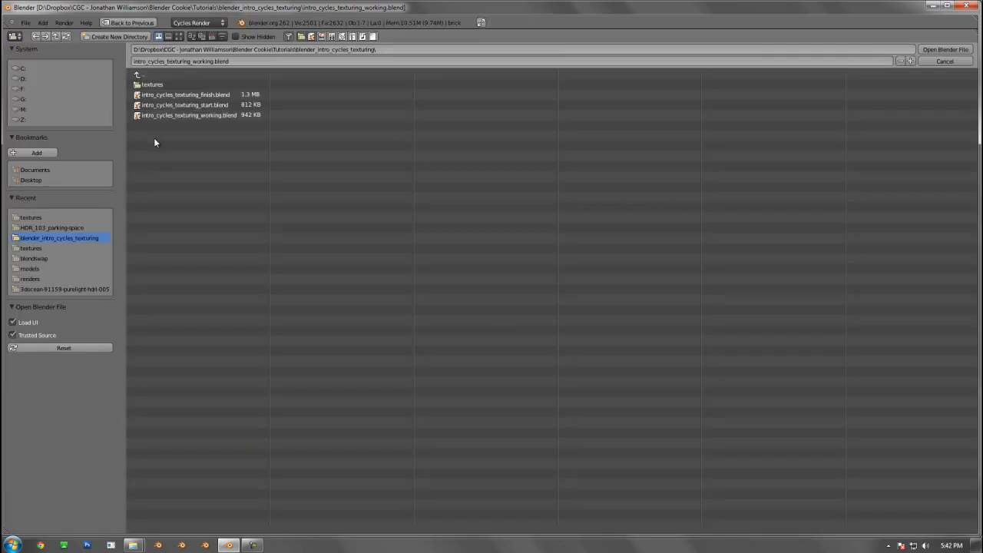
{"action": "double_click", "coordinate": [186, 95]}
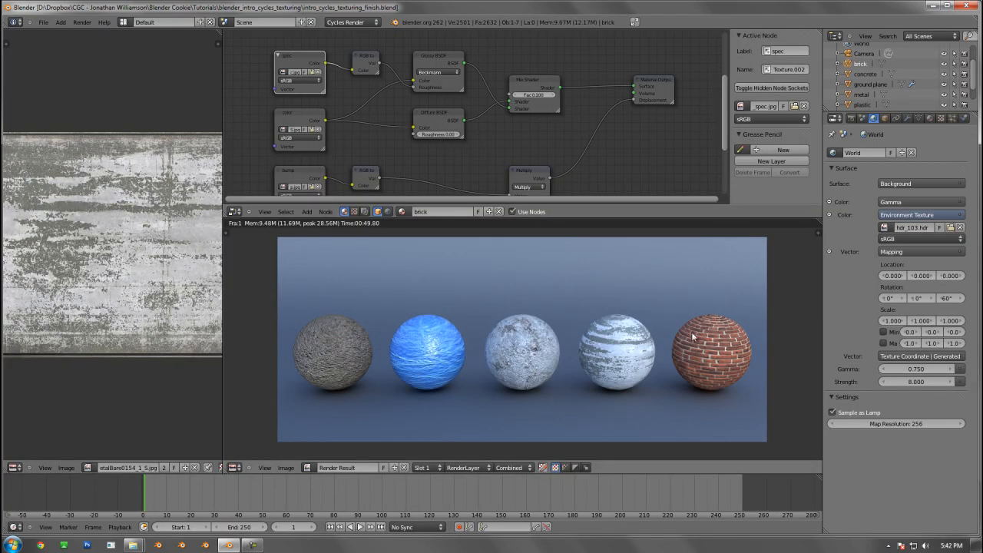
{"action": "key", "text": "Escape"}
Set the render Device of the finished scene to GPU Compute
{"action": "left_click", "coordinate": [851, 118]}
{"action": "left_click", "coordinate": [898, 204]}
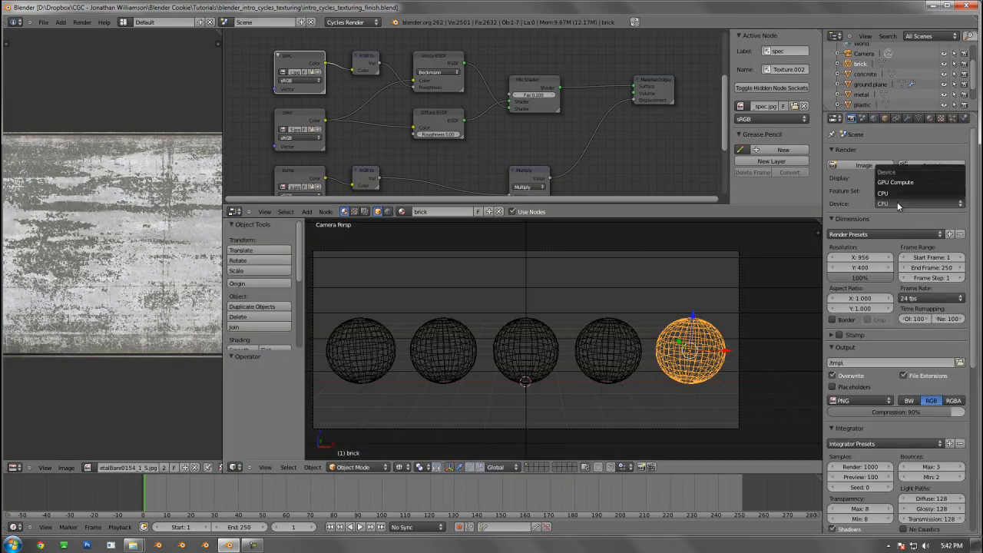
{"action": "left_click", "coordinate": [896, 182]}
Display the finished scene through the camera with Rendered viewport shading
{"action": "key", "text": "shift+z"}
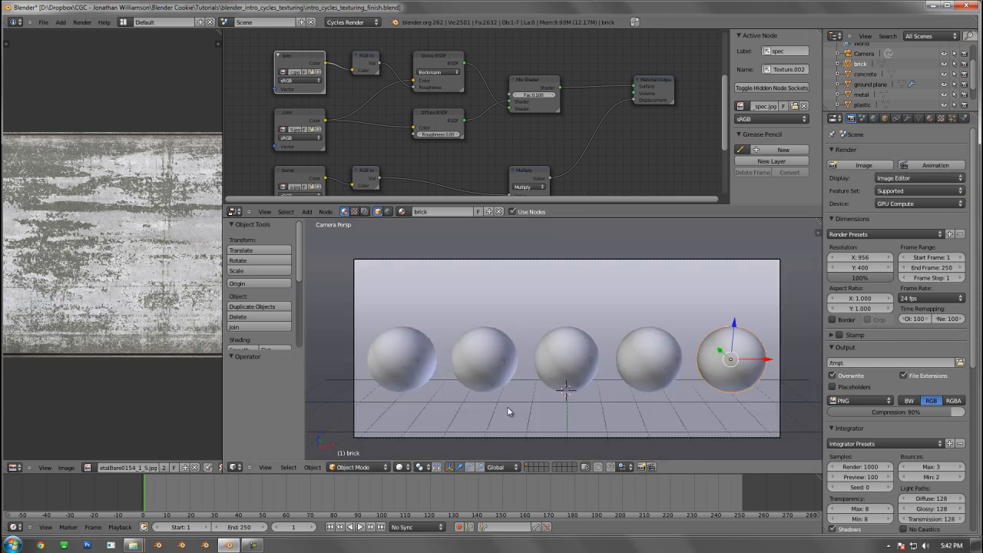
{"action": "left_click", "coordinate": [399, 467]}
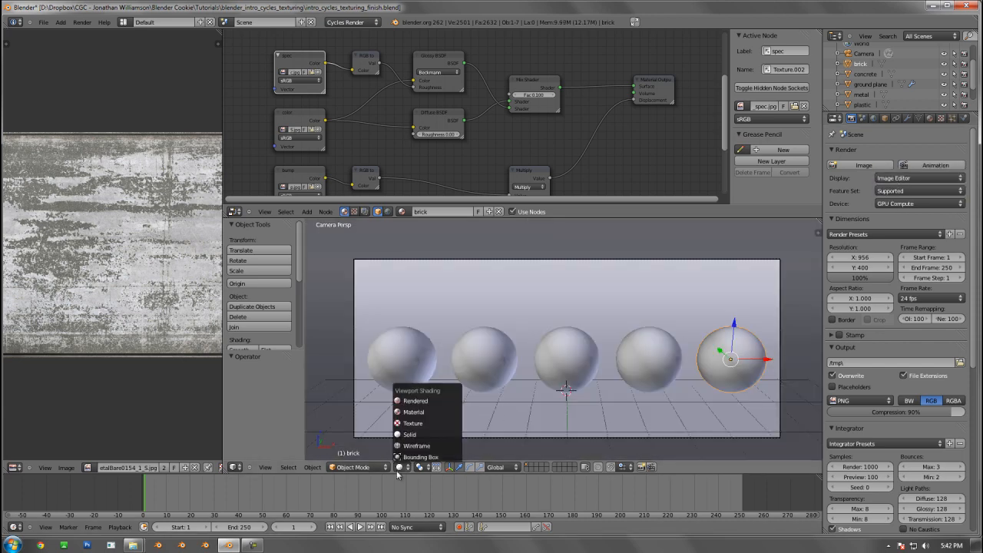
{"action": "left_click", "coordinate": [409, 401]}
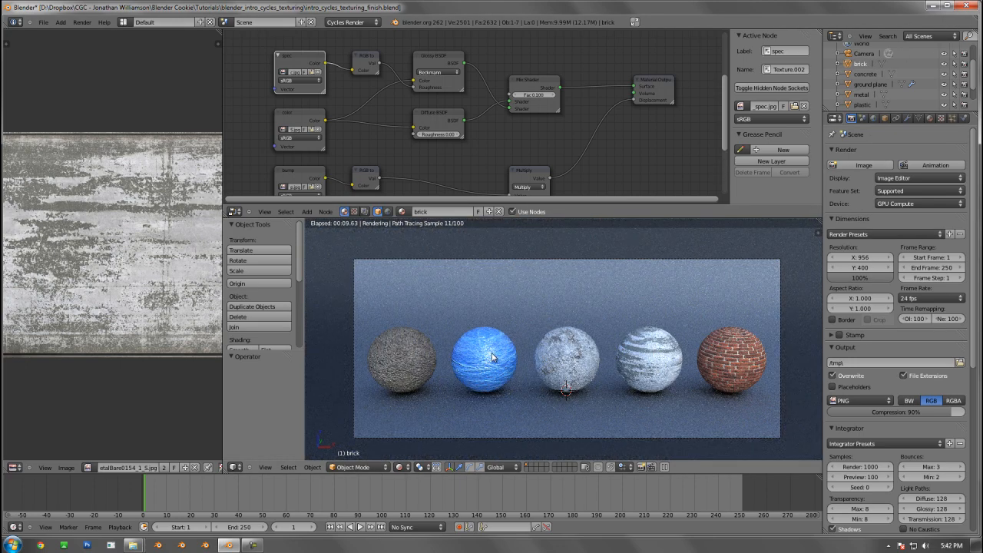
Examine the plastic sphere's material nodes from Texture Coordinate and Mapping through the shaders to the displacement branch
{"action": "right_click", "coordinate": [491, 325]}
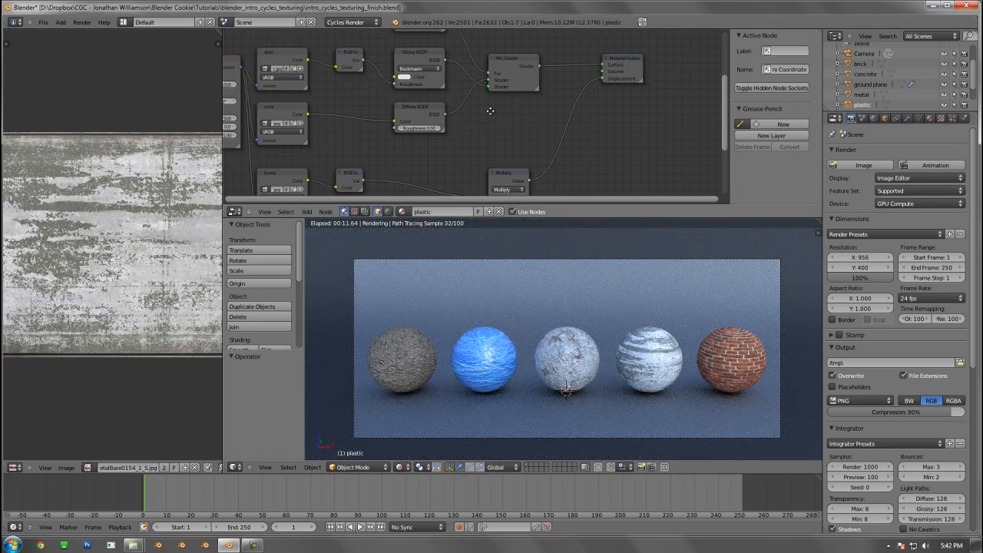
{"action": "key", "text": "Home"}
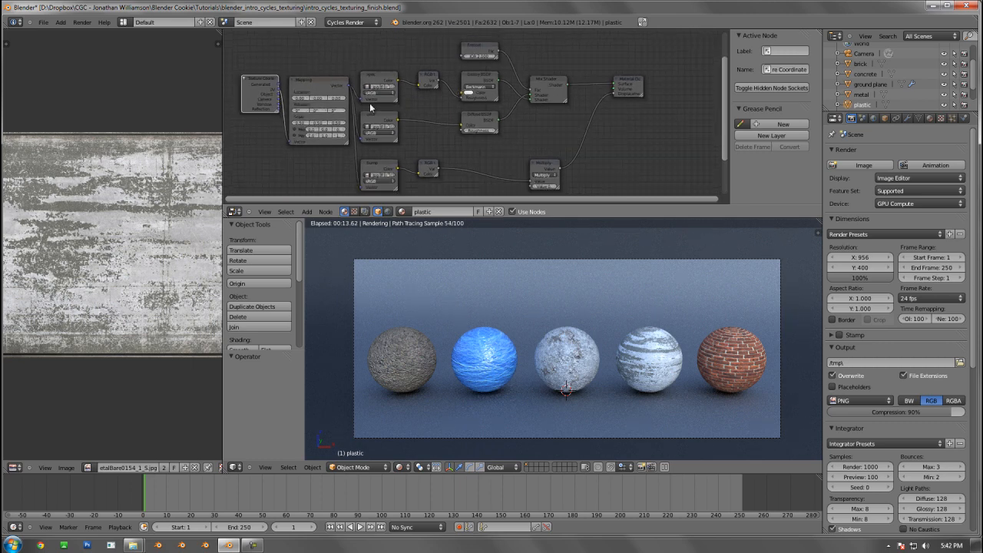
{"action": "scroll", "coordinate": [366, 94], "scroll_direction": "up", "scroll_amount": 1}
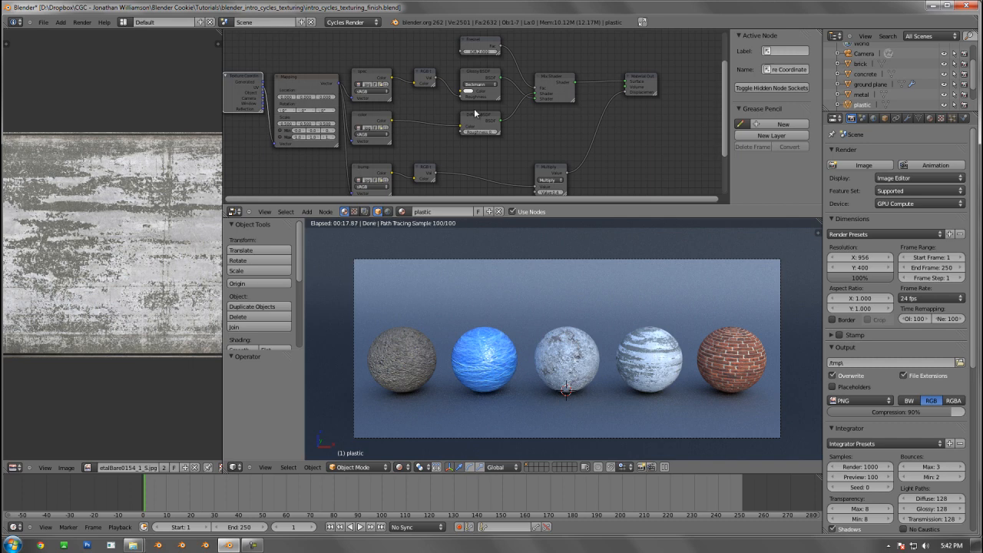
{"action": "scroll", "coordinate": [385, 85], "scroll_direction": "up", "scroll_amount": 2}
{"action": "middle_click_drag", "start_coordinate": [373, 86], "coordinate": [403, 96]}
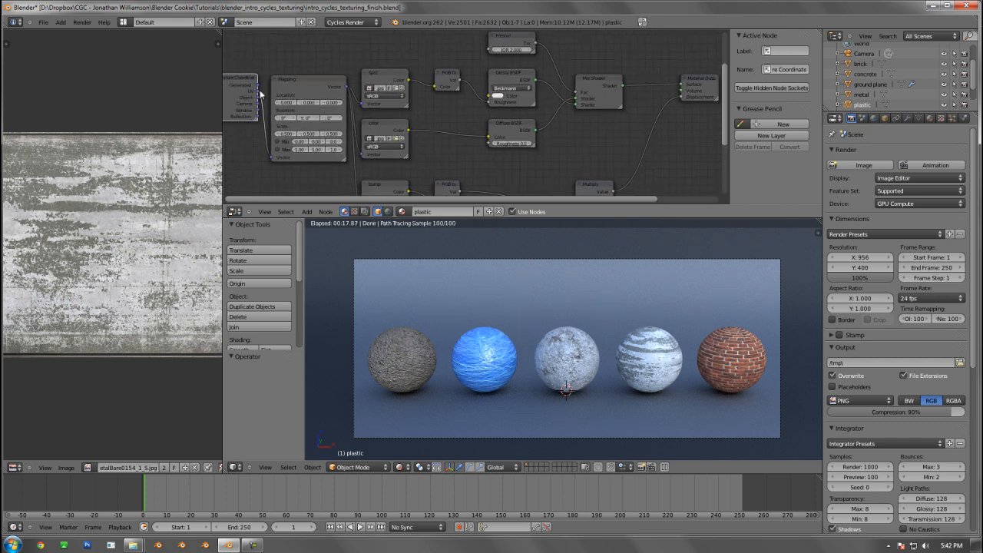
{"action": "middle_click_drag", "start_coordinate": [520, 76], "coordinate": [512, 78]}
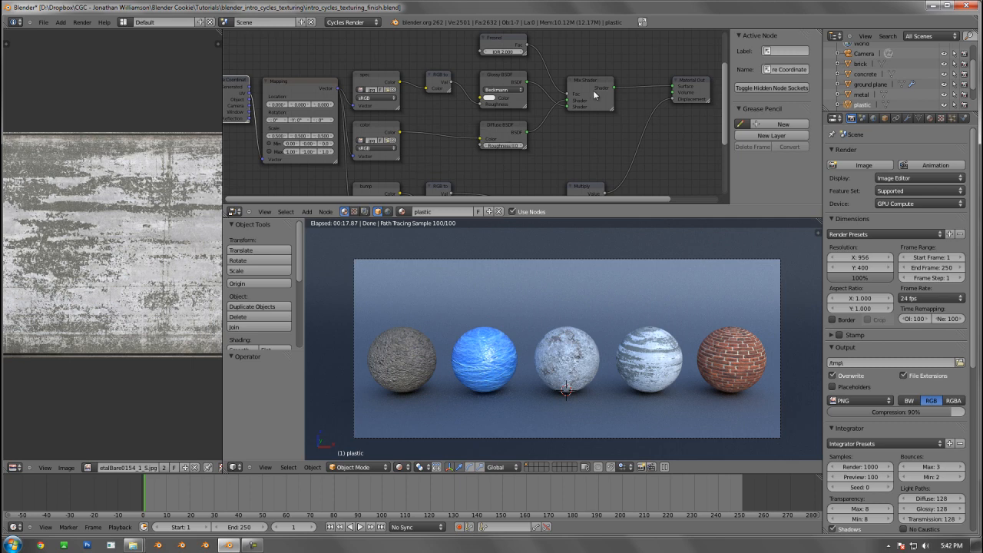
{"action": "scroll", "coordinate": [571, 124], "scroll_direction": "down", "scroll_amount": 3}
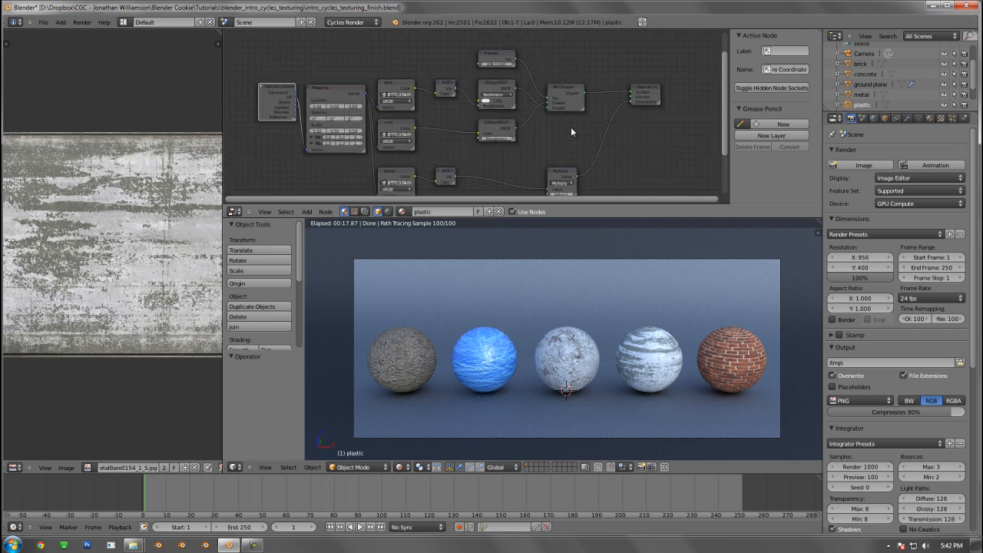
{"action": "middle_click_drag", "start_coordinate": [572, 118], "coordinate": [573, 70]}
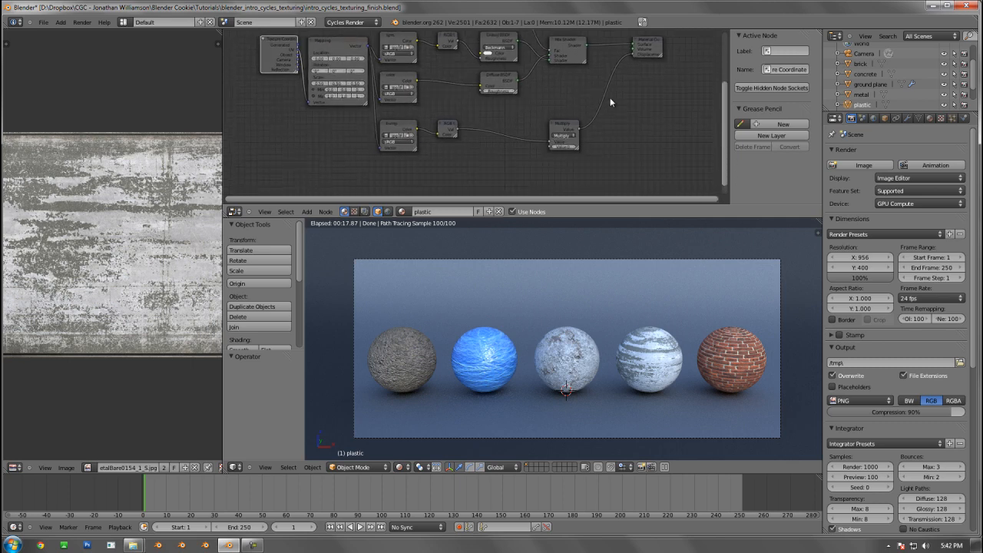
{"action": "middle_click_drag", "start_coordinate": [477, 136], "coordinate": [463, 153]}
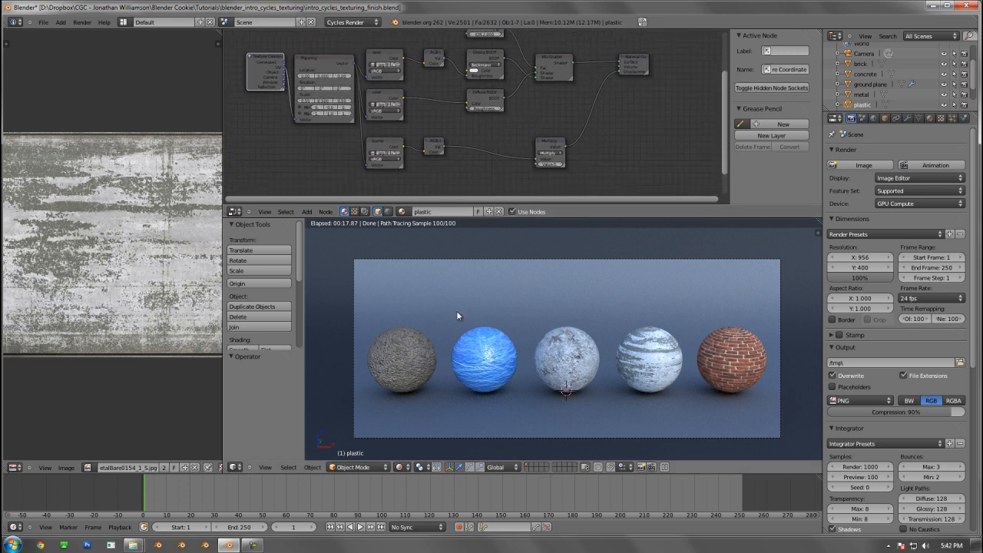
Inspect the soil sphere's material nodes and move its Mix Shader node slightly upward
{"action": "right_click", "coordinate": [415, 366]}
{"action": "scroll", "coordinate": [467, 128], "scroll_direction": "up", "scroll_amount": 2}
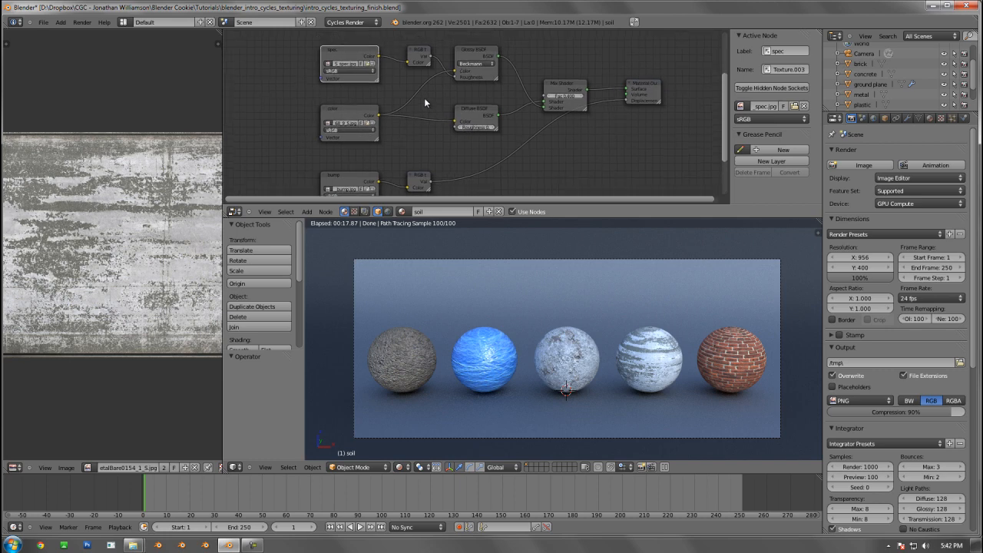
{"action": "middle_click_drag", "start_coordinate": [424, 98], "coordinate": [429, 91]}
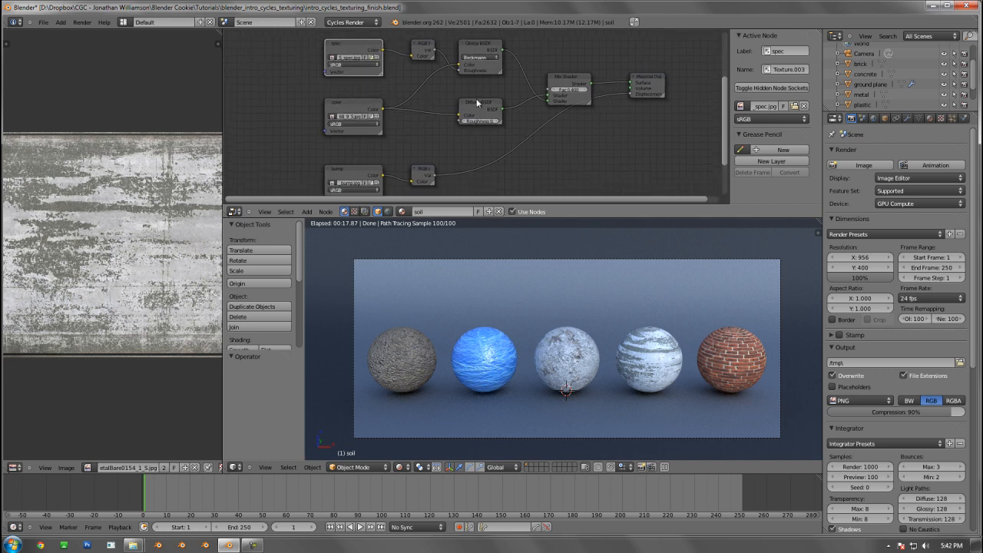
{"action": "right_click", "coordinate": [567, 79]}
{"action": "right_click_drag", "start_coordinate": [567, 79], "coordinate": [569, 71]}
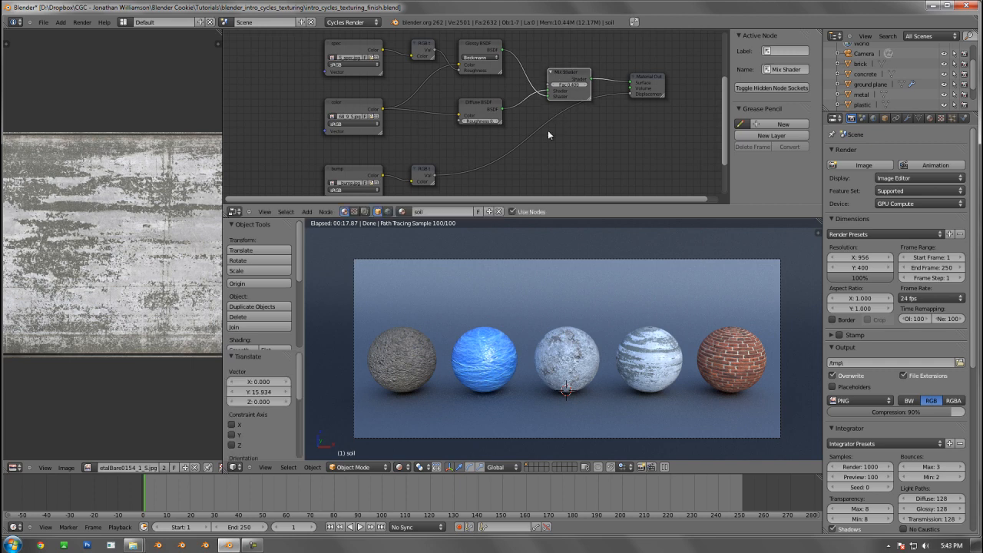
{"action": "middle_click_drag", "start_coordinate": [527, 170], "coordinate": [528, 156]}
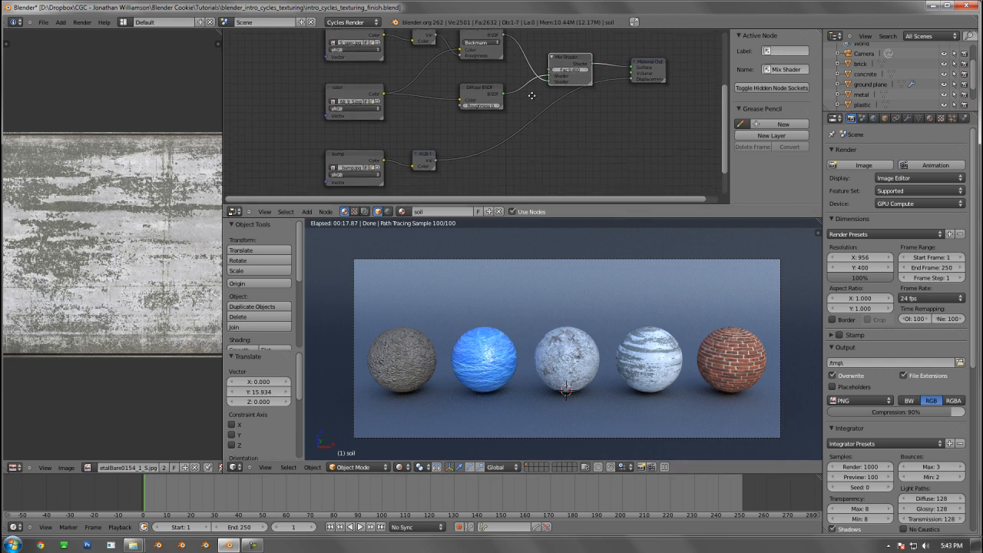
{"action": "middle_click_drag", "start_coordinate": [532, 96], "coordinate": [454, 122]}
Examine the metal sphere's material nodes, including the Invert and Multiply nodes on its spec texture and its displacement branch
{"action": "right_click", "coordinate": [644, 354]}
{"action": "scroll", "coordinate": [599, 187], "scroll_direction": "down", "scroll_amount": 3}
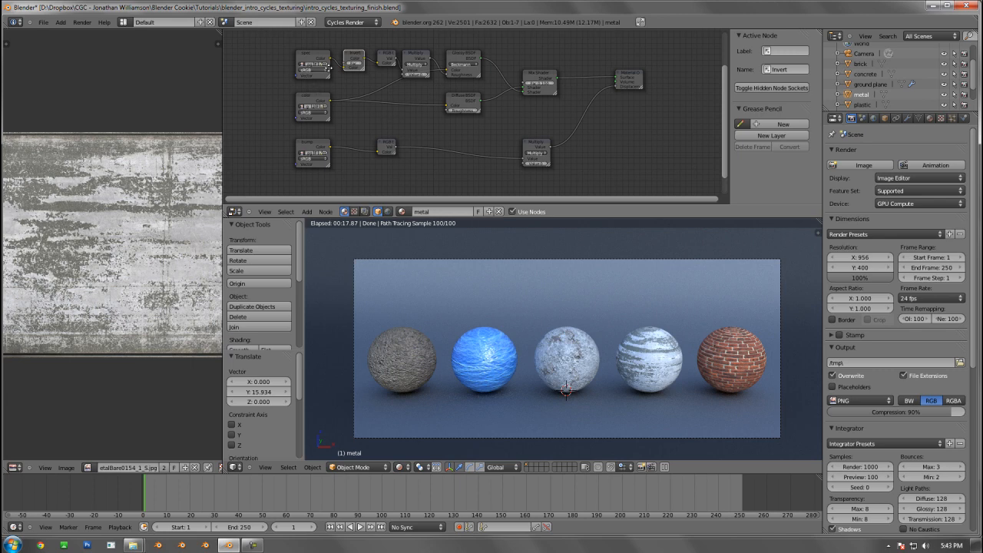
{"action": "middle_click_drag", "start_coordinate": [328, 68], "coordinate": [327, 71]}
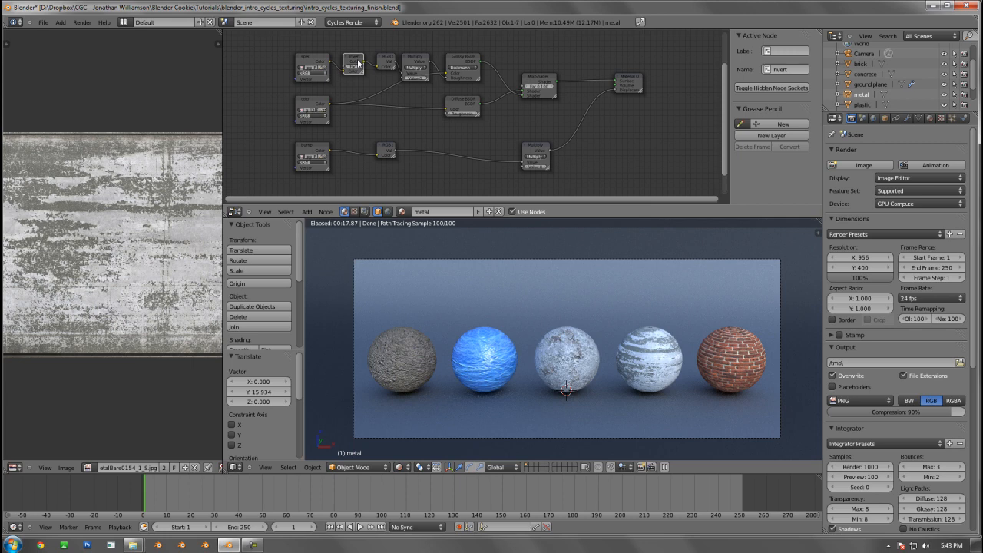
{"action": "scroll", "coordinate": [358, 64], "scroll_direction": "up", "scroll_amount": 2}
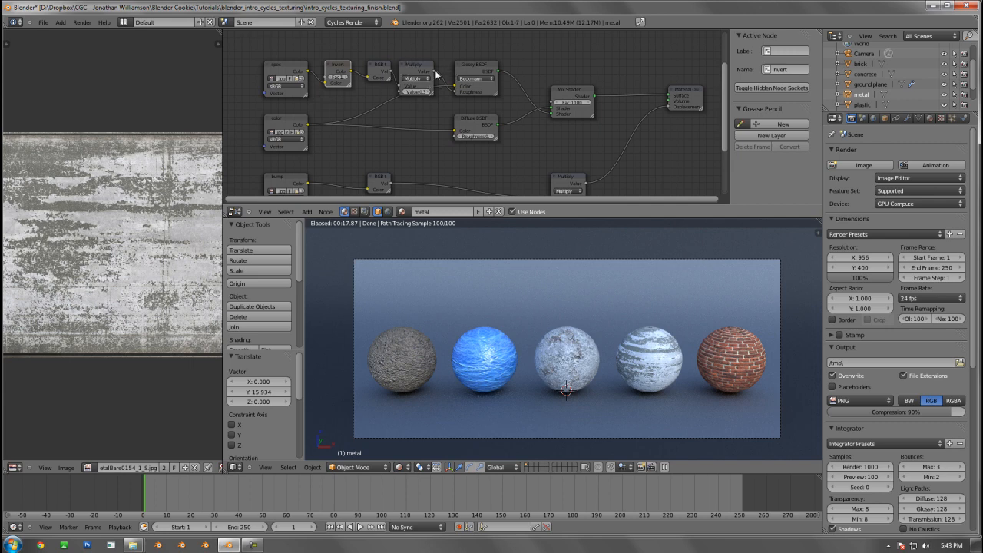
{"action": "middle_click_drag", "start_coordinate": [420, 130], "coordinate": [420, 124]}
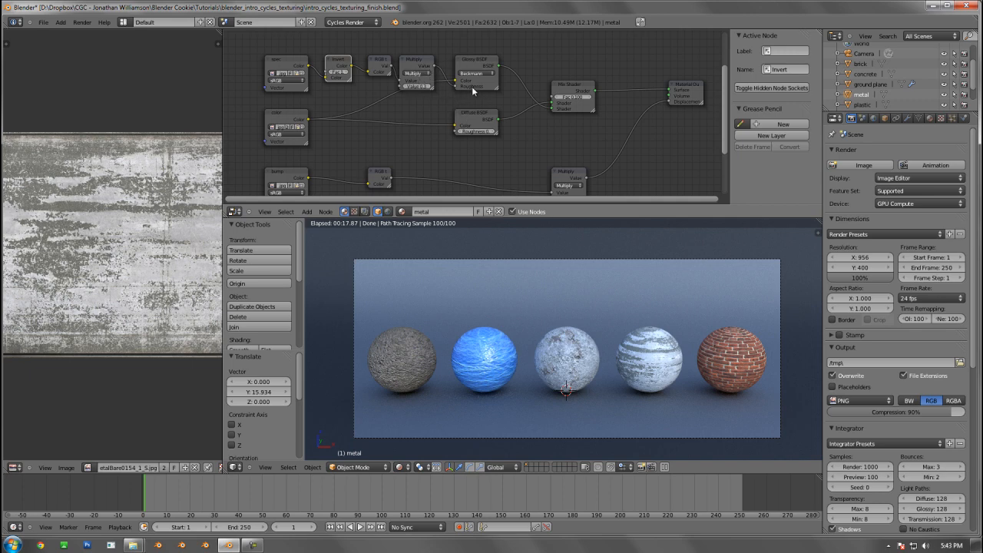
{"action": "middle_click_drag", "start_coordinate": [470, 115], "coordinate": [449, 94]}
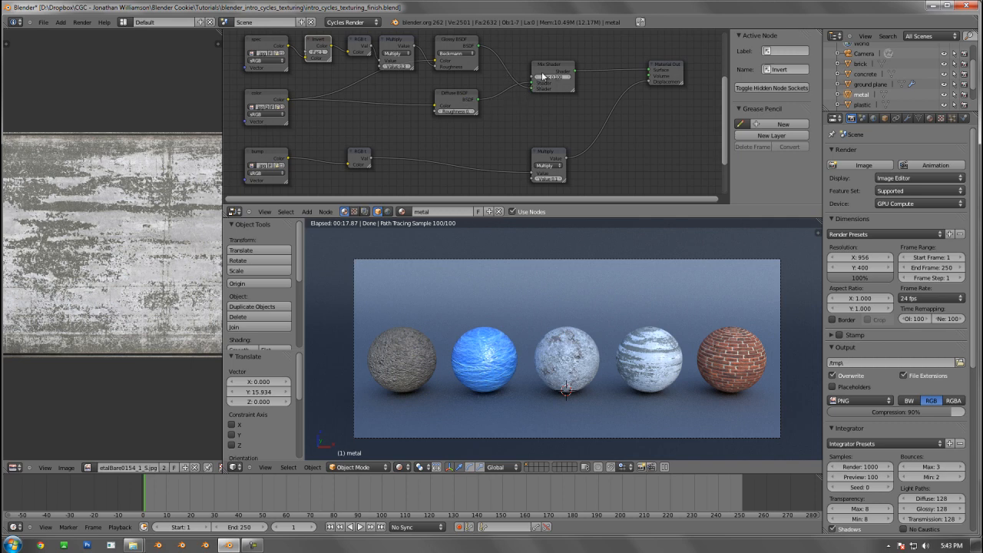
{"action": "scroll", "coordinate": [526, 93], "scroll_direction": "down", "scroll_amount": 2}
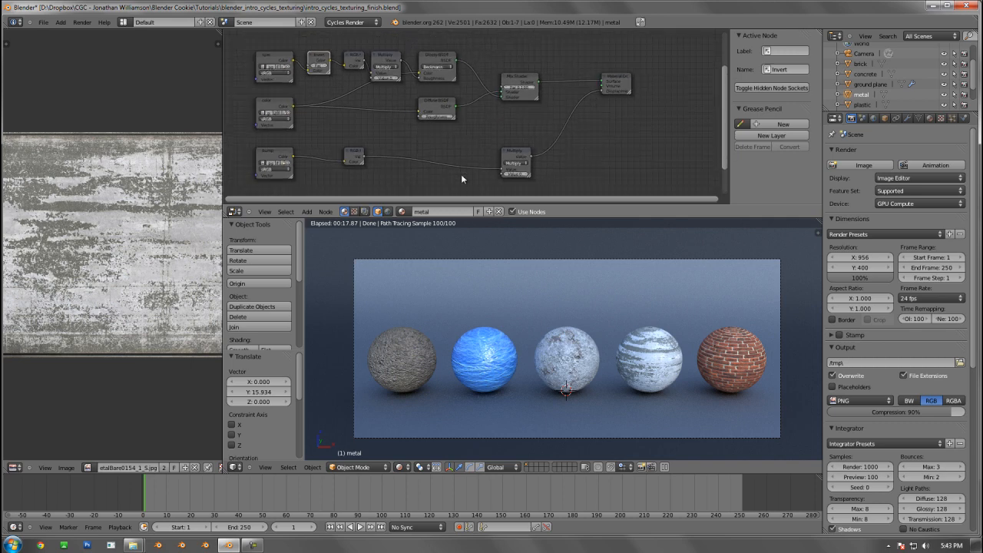
Compare the node trees of all five materials by selecting each sphere in turn, ending with the brick sphere
{"action": "right_click", "coordinate": [560, 374]}
{"action": "right_click", "coordinate": [463, 360]}
{"action": "right_click", "coordinate": [416, 361]}
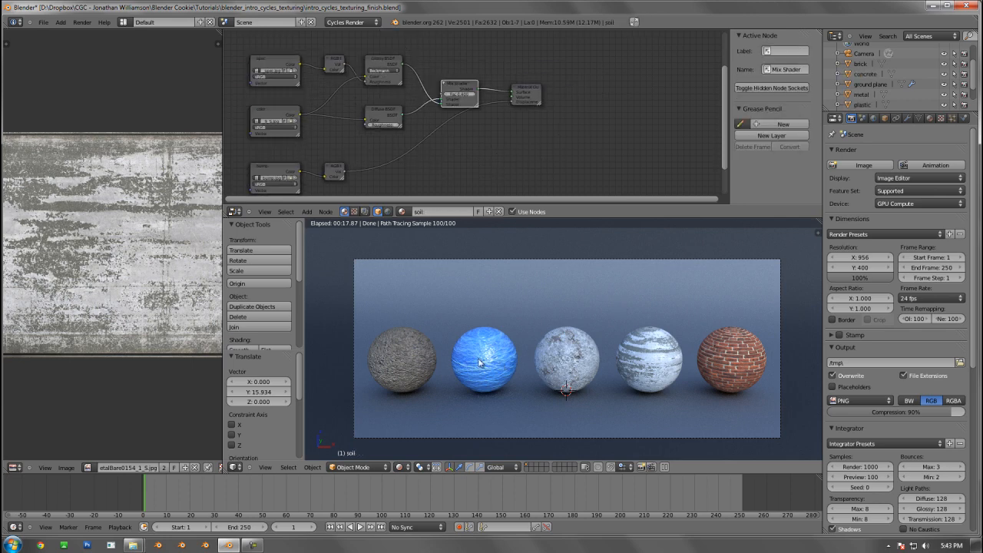
{"action": "right_click", "coordinate": [480, 359]}
{"action": "right_click", "coordinate": [568, 354]}
{"action": "right_click", "coordinate": [648, 361]}
{"action": "right_click", "coordinate": [732, 339]}
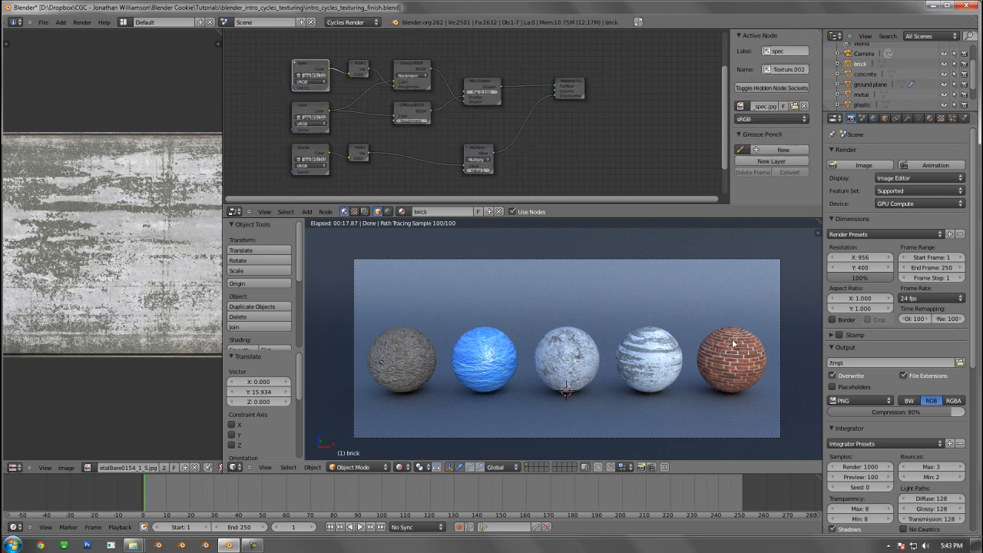
Fit the camera frame to the 3D viewport and show the brick sphere's material settings
{"action": "scroll", "coordinate": [517, 153], "scroll_direction": "down", "scroll_amount": 2}
{"action": "middle_click_drag", "start_coordinate": [607, 157], "coordinate": [608, 157]}
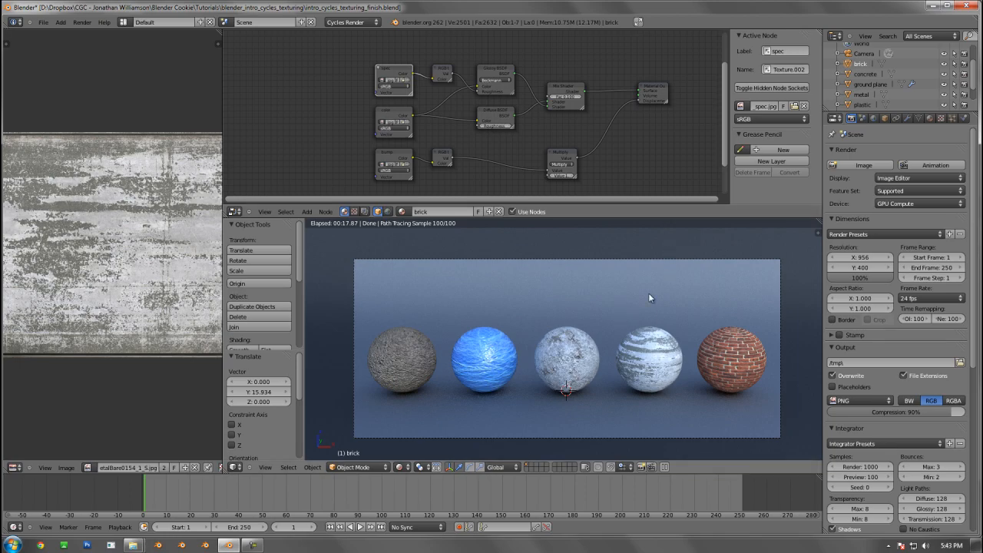
{"action": "middle_click_drag", "start_coordinate": [643, 304], "coordinate": [641, 304], "text": "shift"}
{"action": "key", "text": "Home"}
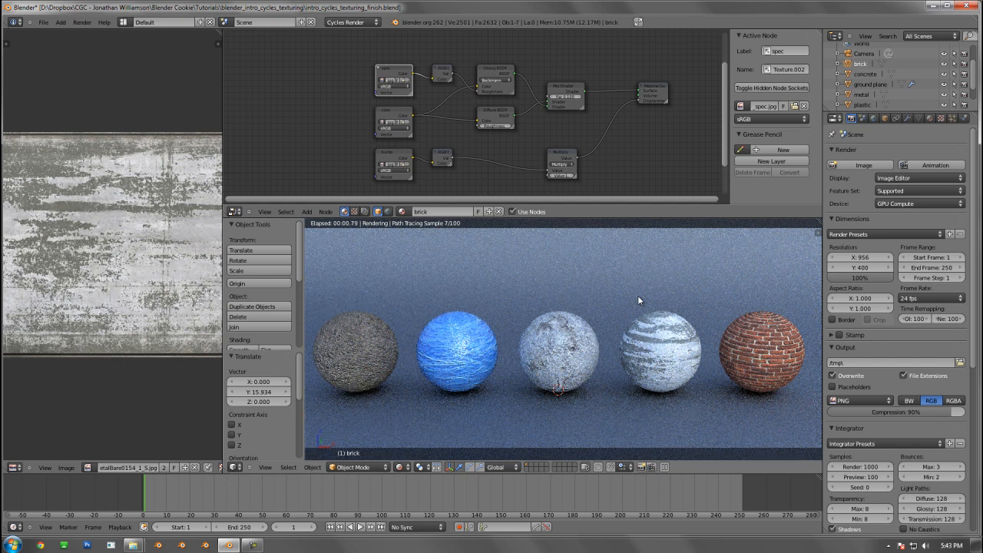
{"action": "middle_click_drag", "start_coordinate": [481, 97], "coordinate": [448, 89]}
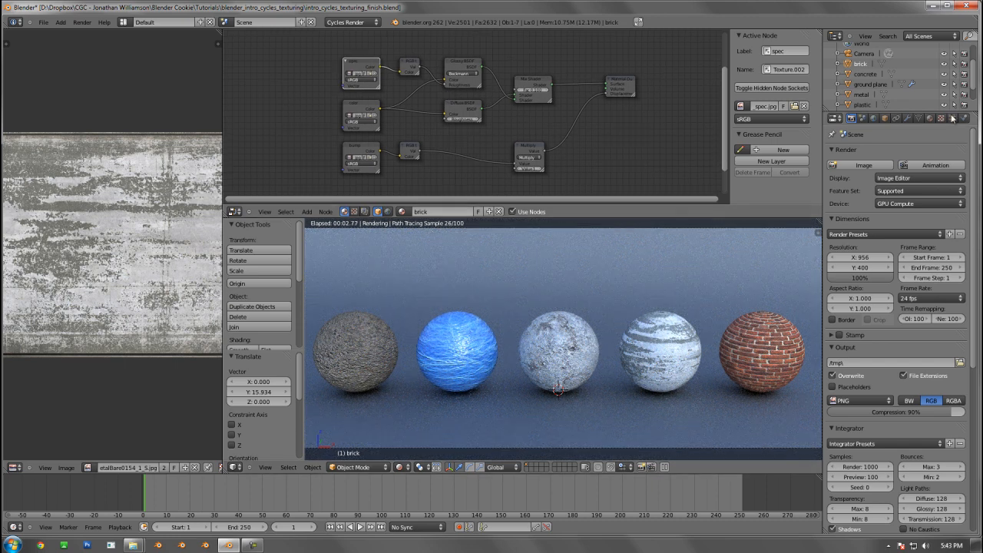
{"action": "left_click", "coordinate": [930, 117]}
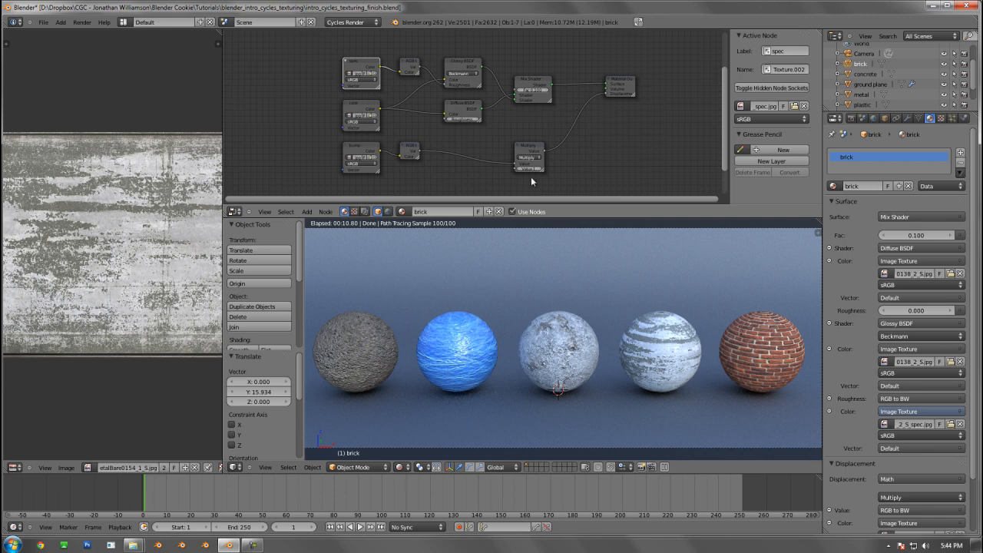
Combine all brick material nodes except Material Output into a single node group
{"action": "key", "text": "shift+a"}
{"action": "key", "text": "shift+a"}
{"action": "key", "text": "b"}
{"action": "left_click_drag", "start_coordinate": [306, 41], "coordinate": [687, 201]}
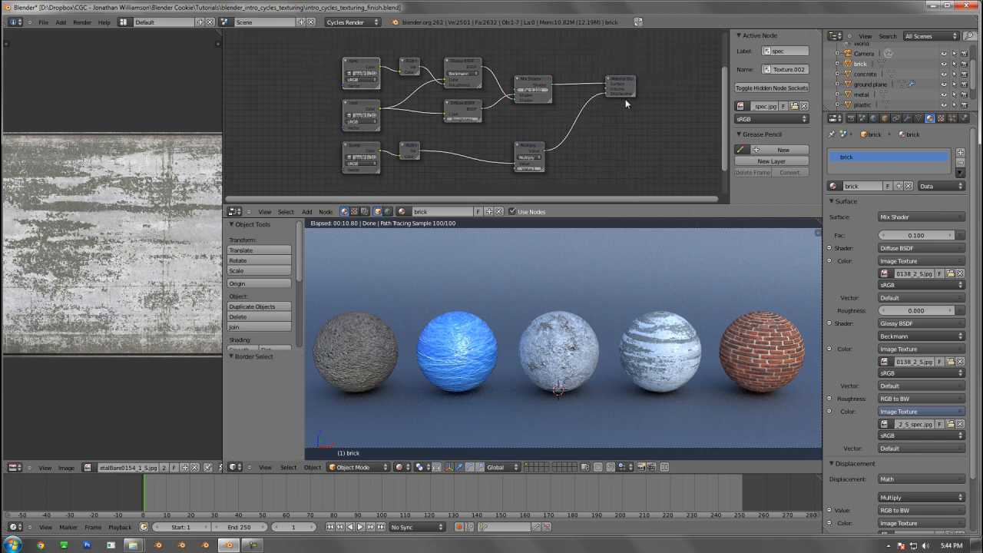
{"action": "left_click", "coordinate": [628, 84]}
{"action": "left_click_drag", "start_coordinate": [612, 66], "coordinate": [673, 153]}
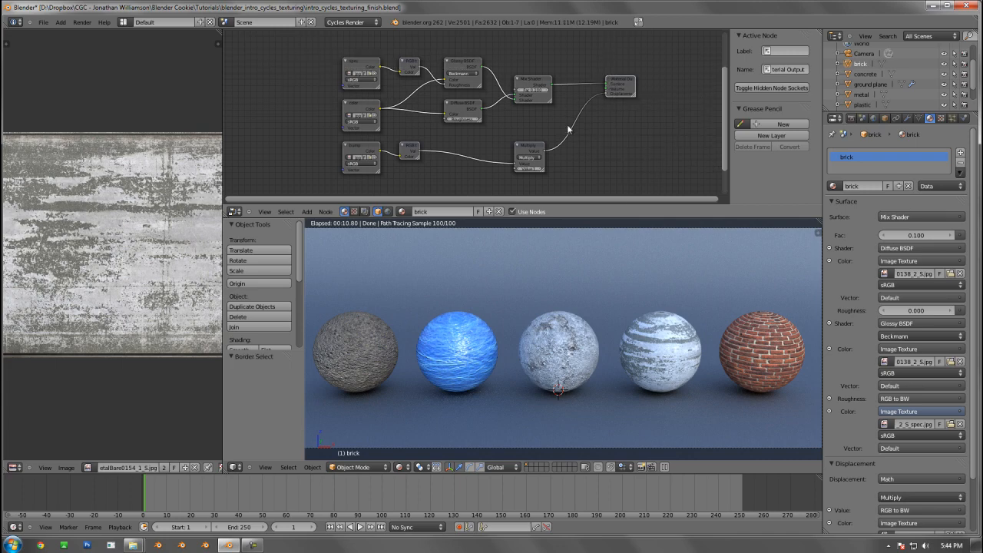
{"action": "key", "text": "ctrl+g"}
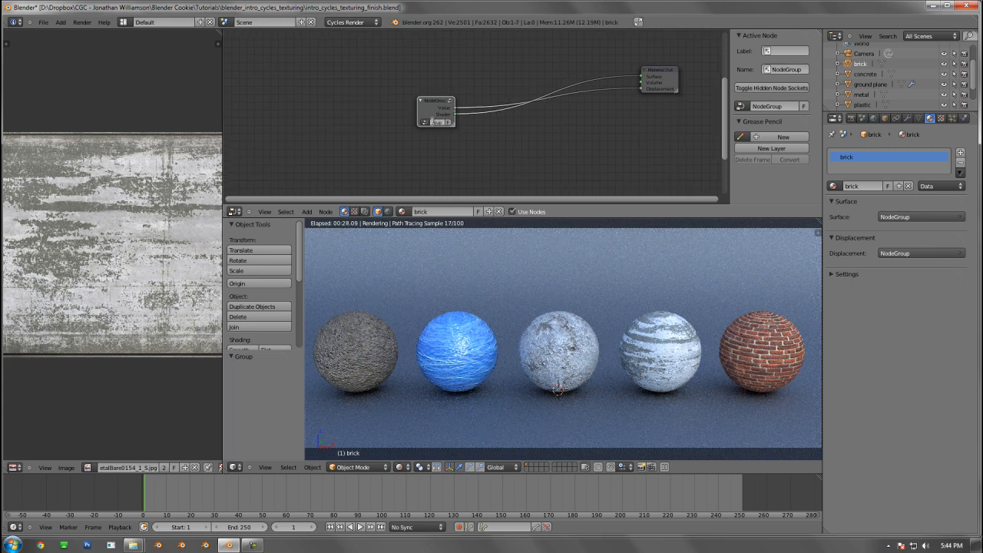
Rename the node group as brick and place it level with the Material Output node
{"action": "left_click", "coordinate": [433, 122]}
{"action": "type", "text": "brick"}
{"action": "key", "text": "Return"}
{"action": "key", "text": "g"}
{"action": "left_click", "coordinate": [426, 55]}
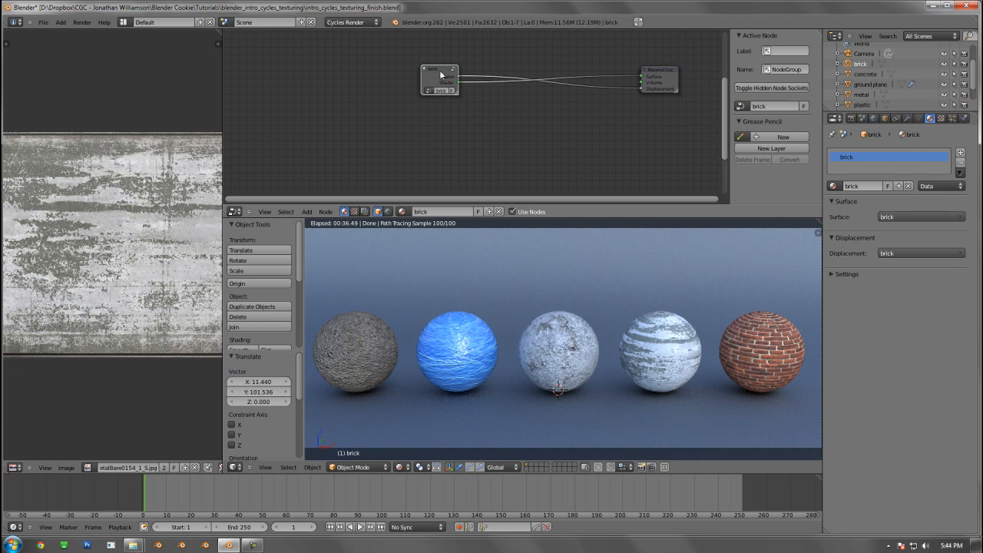
Ungroup the brick node group into its individual nodes and deselect them all
{"action": "key", "text": "alt+g"}
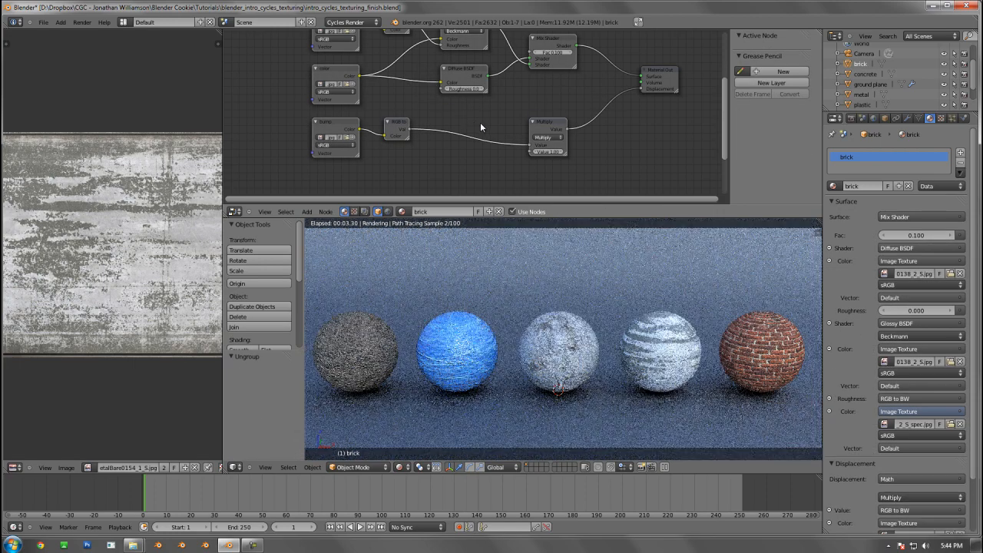
{"action": "middle_click_drag", "start_coordinate": [480, 122], "coordinate": [464, 168]}
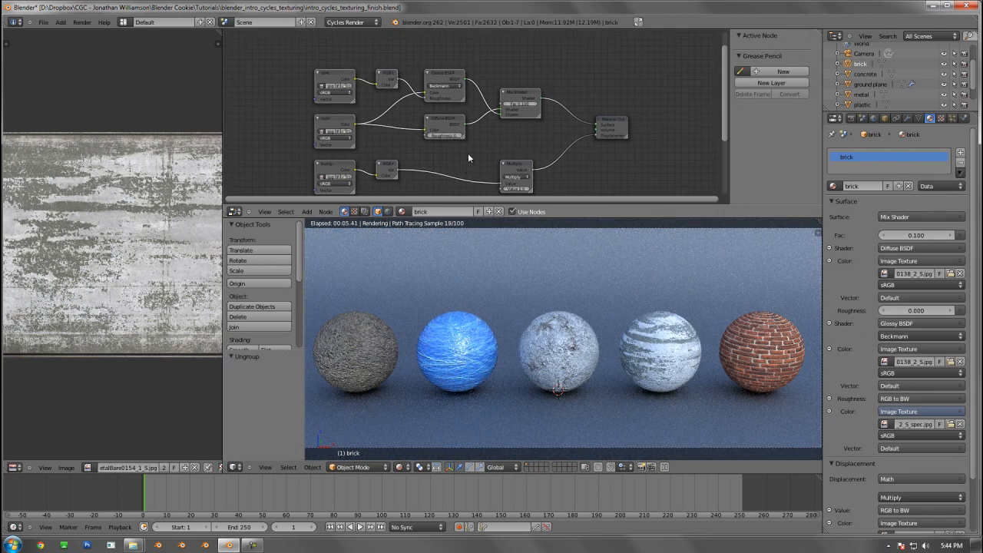
{"action": "key", "text": "a"}
Group the brick's texture, RGB to BW, Glossy BSDF and Diffuse BSDF nodes, leaving Mix Shader, Multiply and Material Output outside
{"action": "key", "text": "b"}
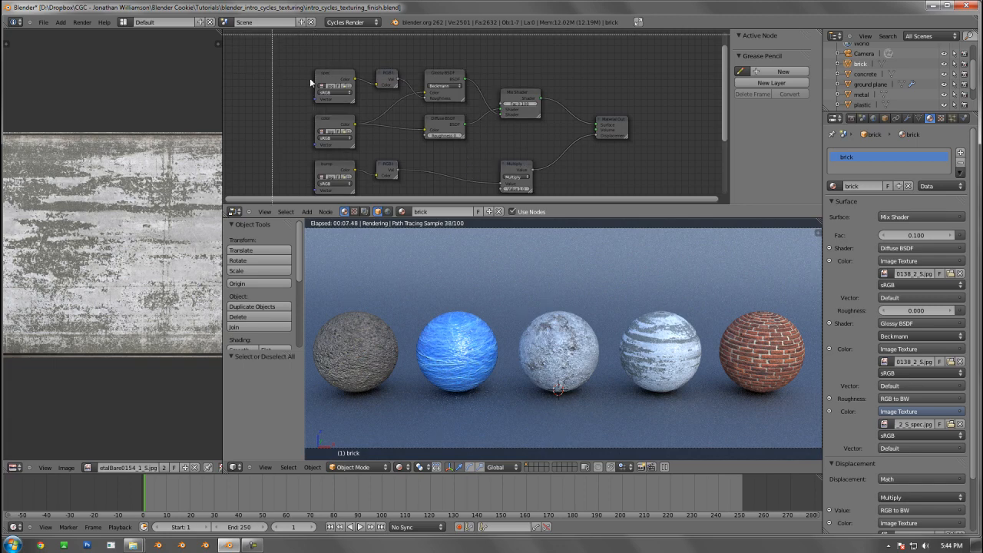
{"action": "left_click_drag", "start_coordinate": [273, 36], "coordinate": [466, 197]}
{"action": "key", "text": "ctrl+g"}
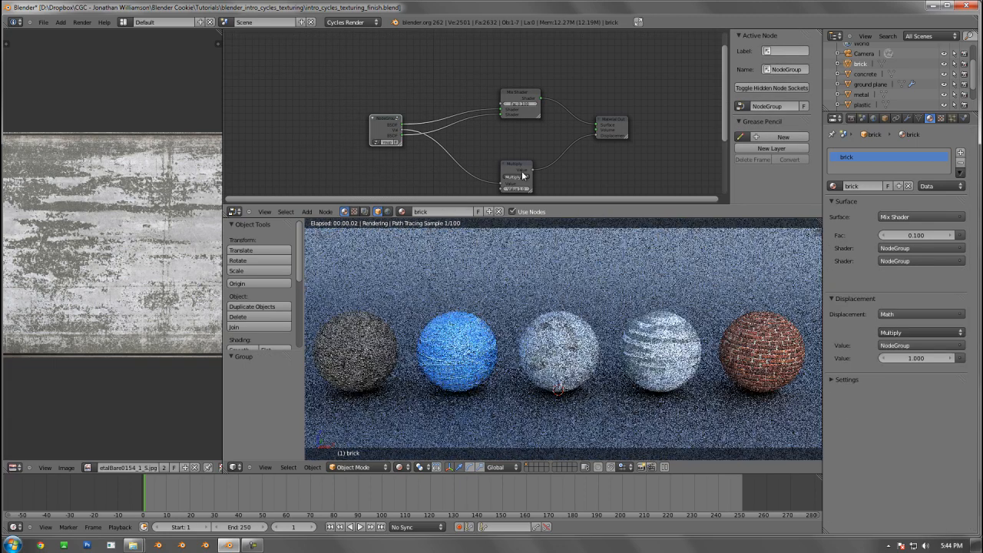
Try to group the brick material's existing node group again, including through the Group command with the Mix Shader selected
{"action": "right_click", "coordinate": [509, 99]}
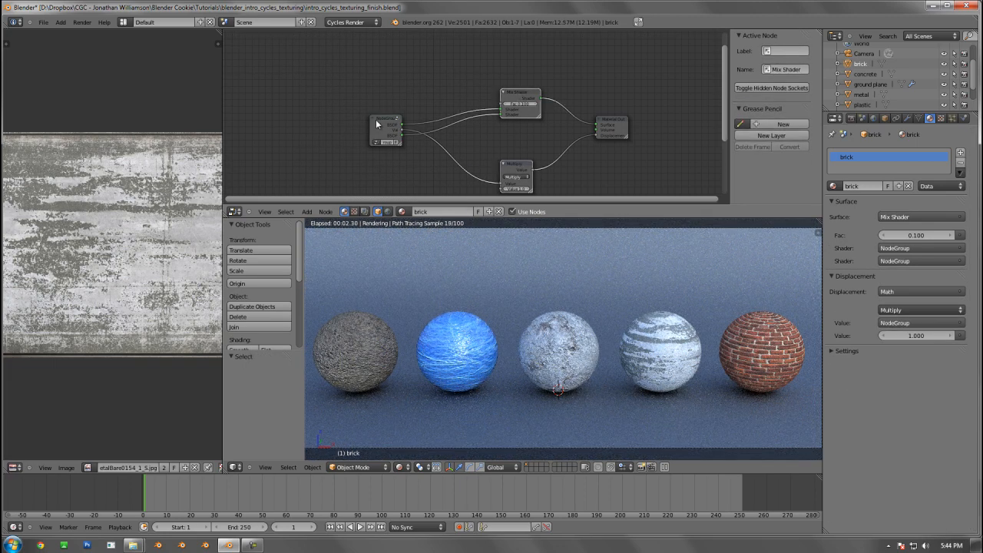
{"action": "right_click", "coordinate": [378, 124]}
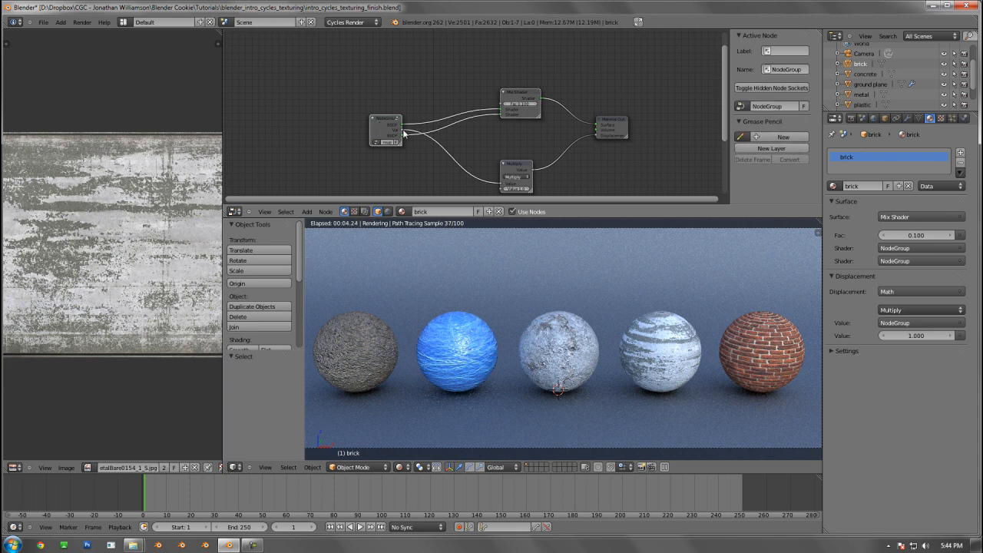
{"action": "key", "text": "ctrl+g"}
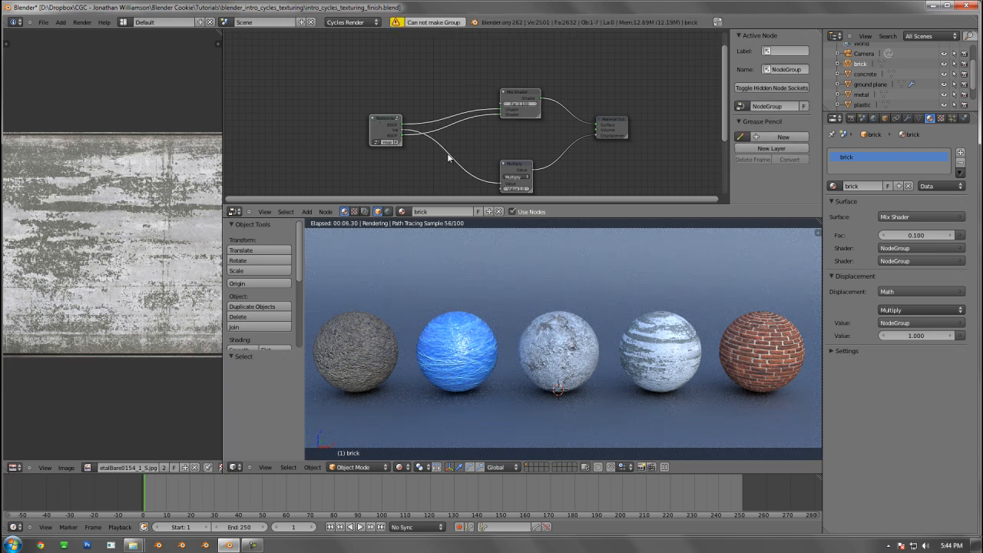
{"action": "right_click", "coordinate": [513, 169]}
{"action": "left_click", "coordinate": [519, 95]}
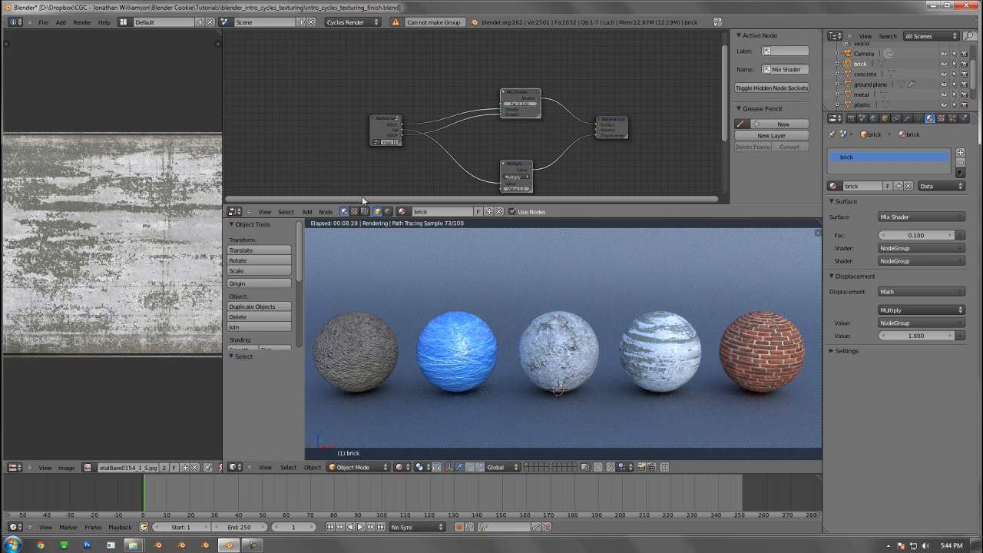
{"action": "left_click", "coordinate": [327, 212]}
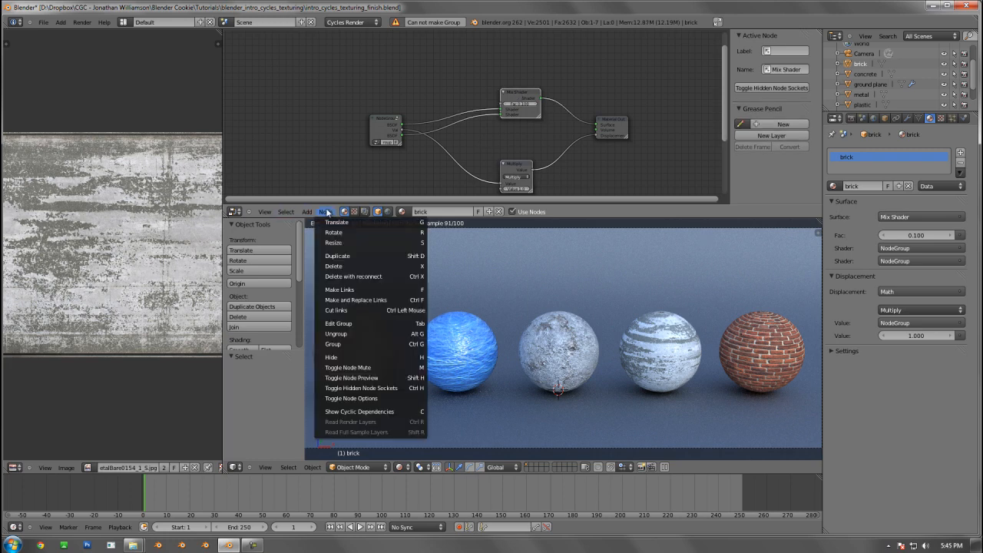
{"action": "left_click", "coordinate": [343, 345]}
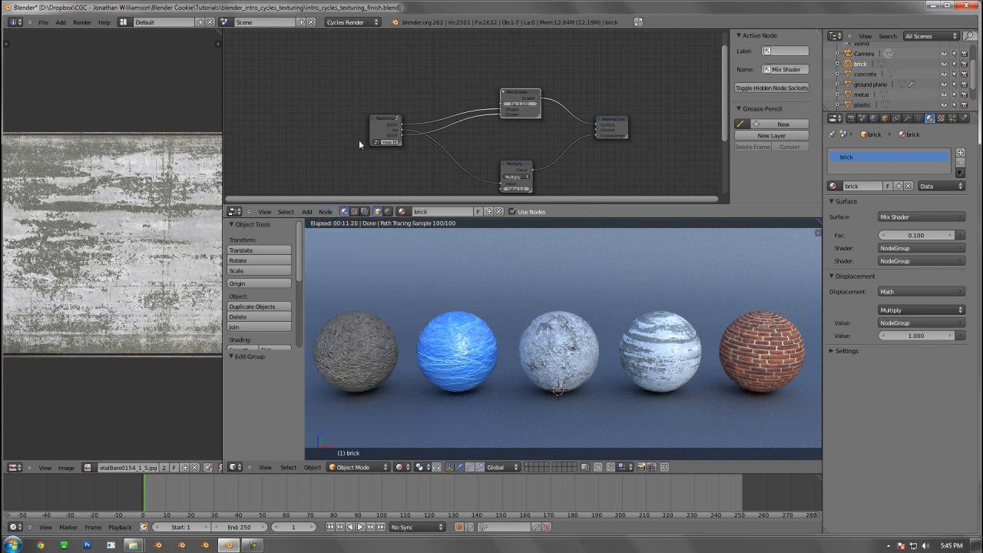
Open the brick's node group for editing and add a Diffuse BSDF on the bump texture's RGB to BW output link
{"action": "left_click", "coordinate": [381, 130]}
{"action": "key", "text": "Tab"}
{"action": "left_click_drag", "start_coordinate": [402, 59], "coordinate": [388, 45]}
{"action": "key", "text": "shift+a"}
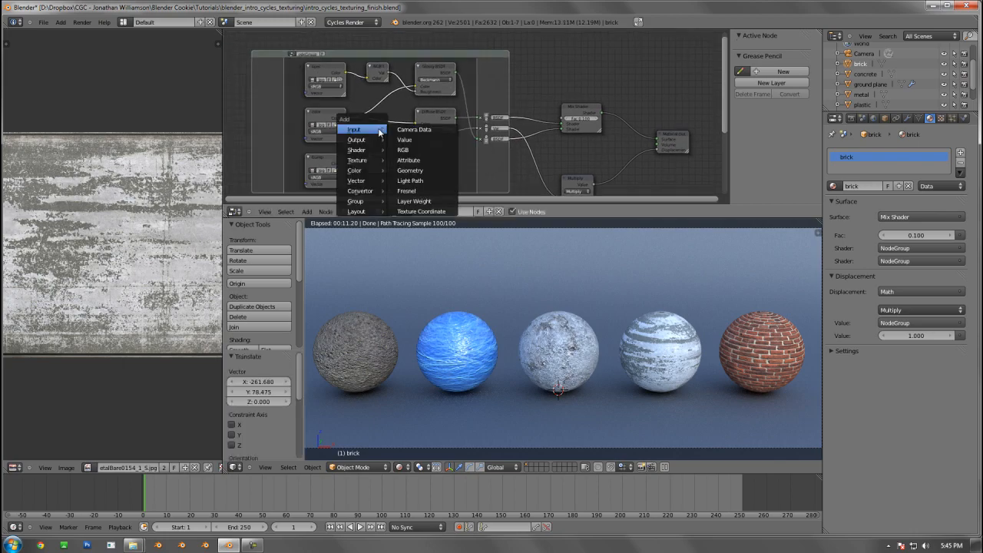
{"action": "mouse_move", "coordinate": [374, 150]}
{"action": "left_click", "coordinate": [422, 160]}
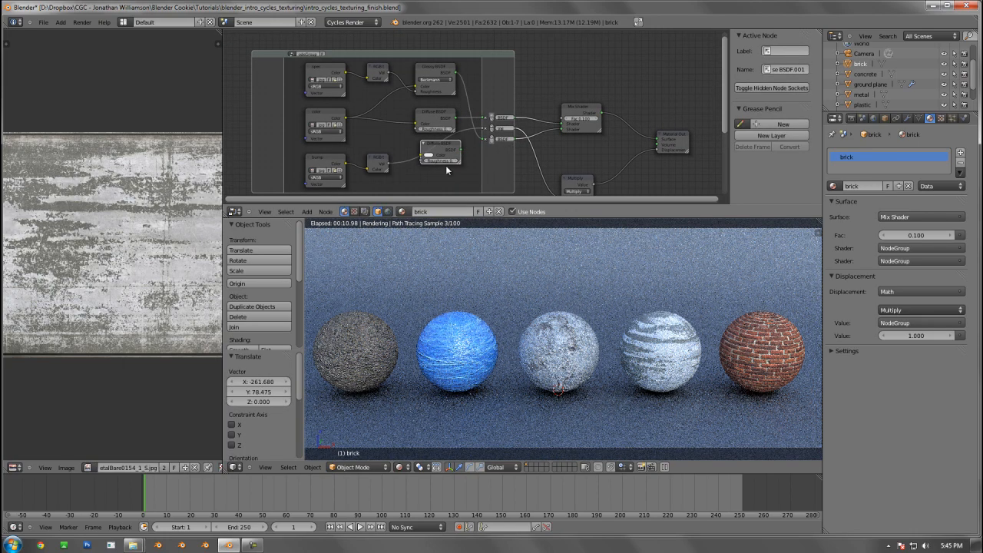
Remove the added Diffuse BSDF, restoring the RGB to BW link to the group output, and leave group editing
{"action": "left_click", "coordinate": [437, 164]}
{"action": "key", "text": "x"}
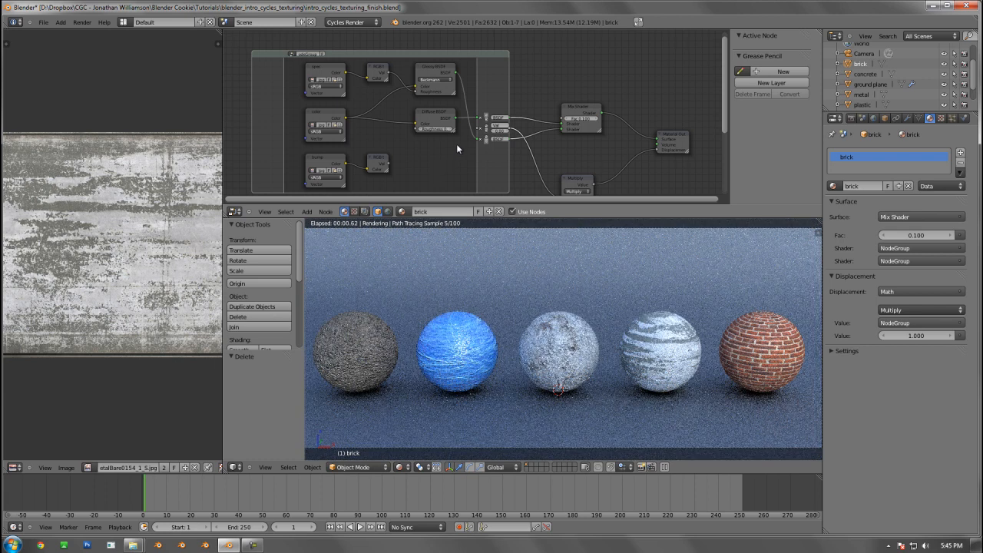
{"action": "key", "text": "ctrl+z"}
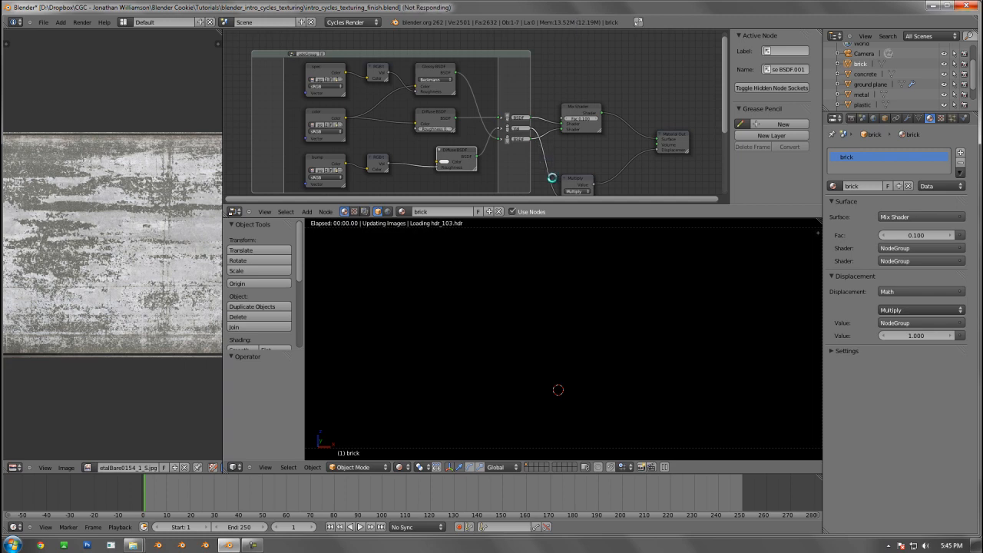
{"action": "key", "text": "x"}
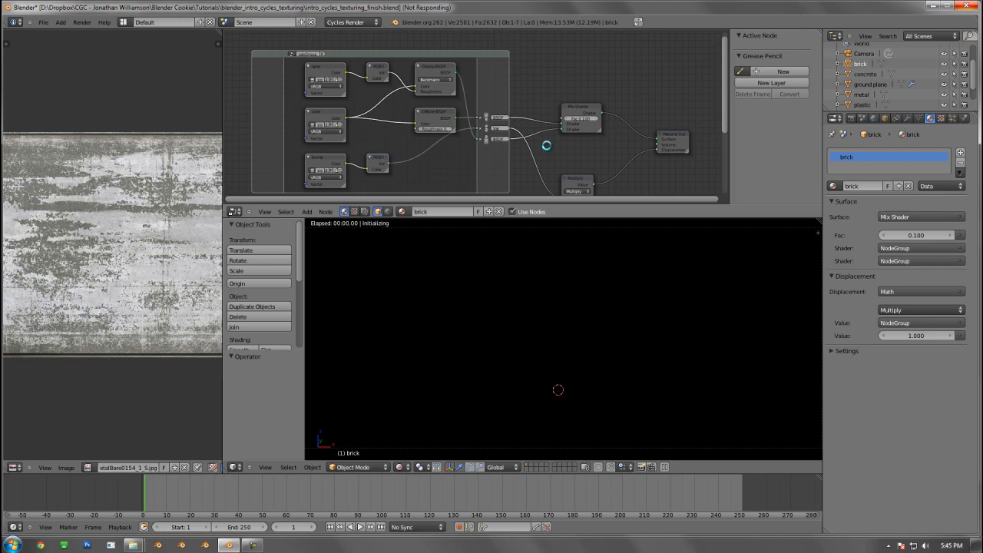
{"action": "key", "text": "Tab"}
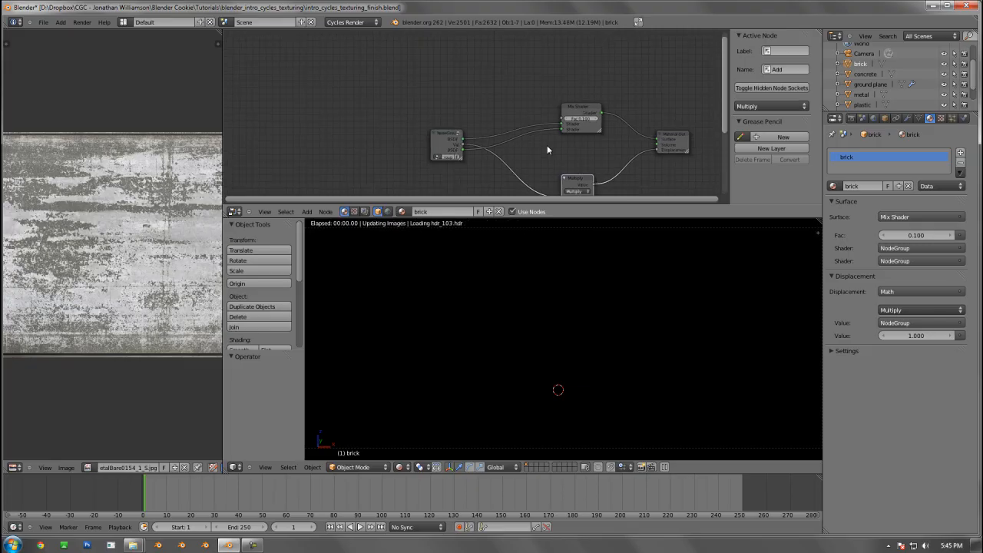
Reopen the brick's node group to view its contents and ungroup it into its individual nodes
{"action": "middle_click_drag", "start_coordinate": [508, 119], "coordinate": [435, 70]}
{"action": "scroll", "coordinate": [446, 107], "scroll_direction": "up", "scroll_amount": 3}
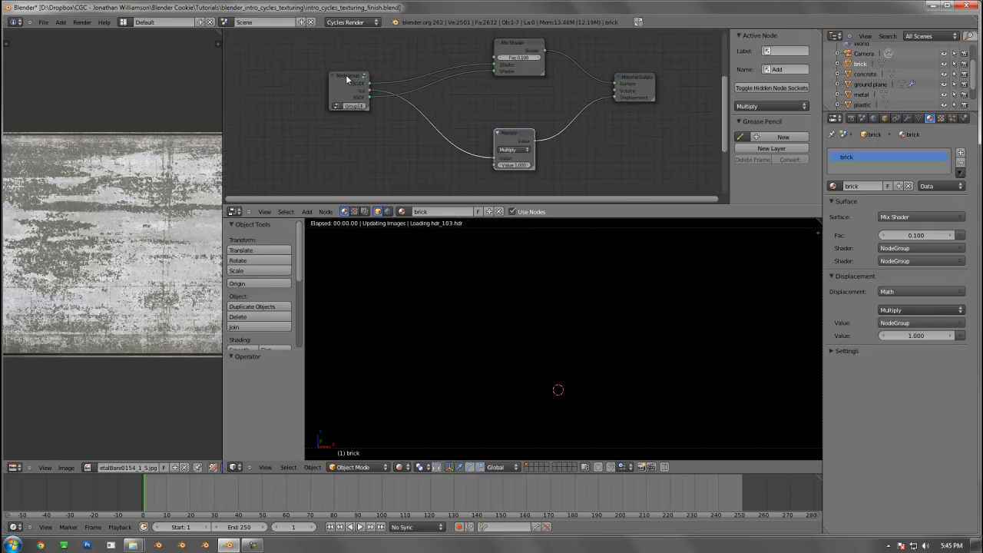
{"action": "key", "text": "Tab"}
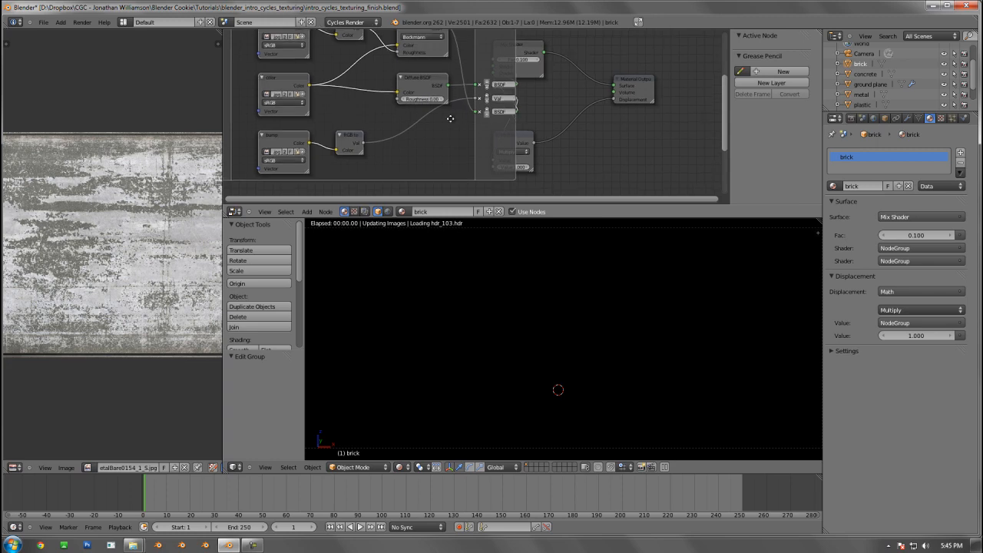
{"action": "middle_click_drag", "start_coordinate": [450, 118], "coordinate": [433, 148]}
{"action": "scroll", "coordinate": [441, 144], "scroll_direction": "down", "scroll_amount": 3}
{"action": "key", "text": "g"}
{"action": "right_click", "coordinate": [429, 127]}
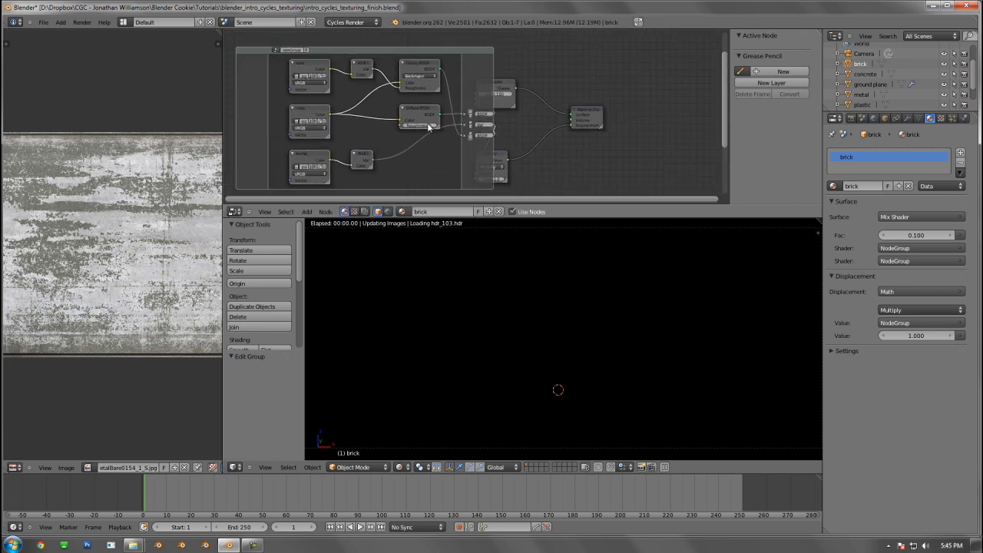
{"action": "key", "text": "alt+g"}
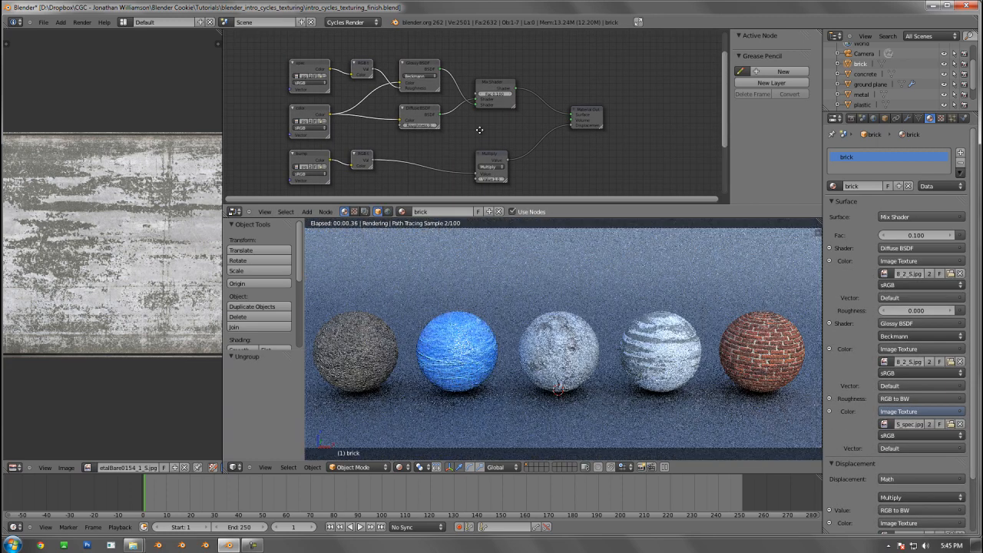